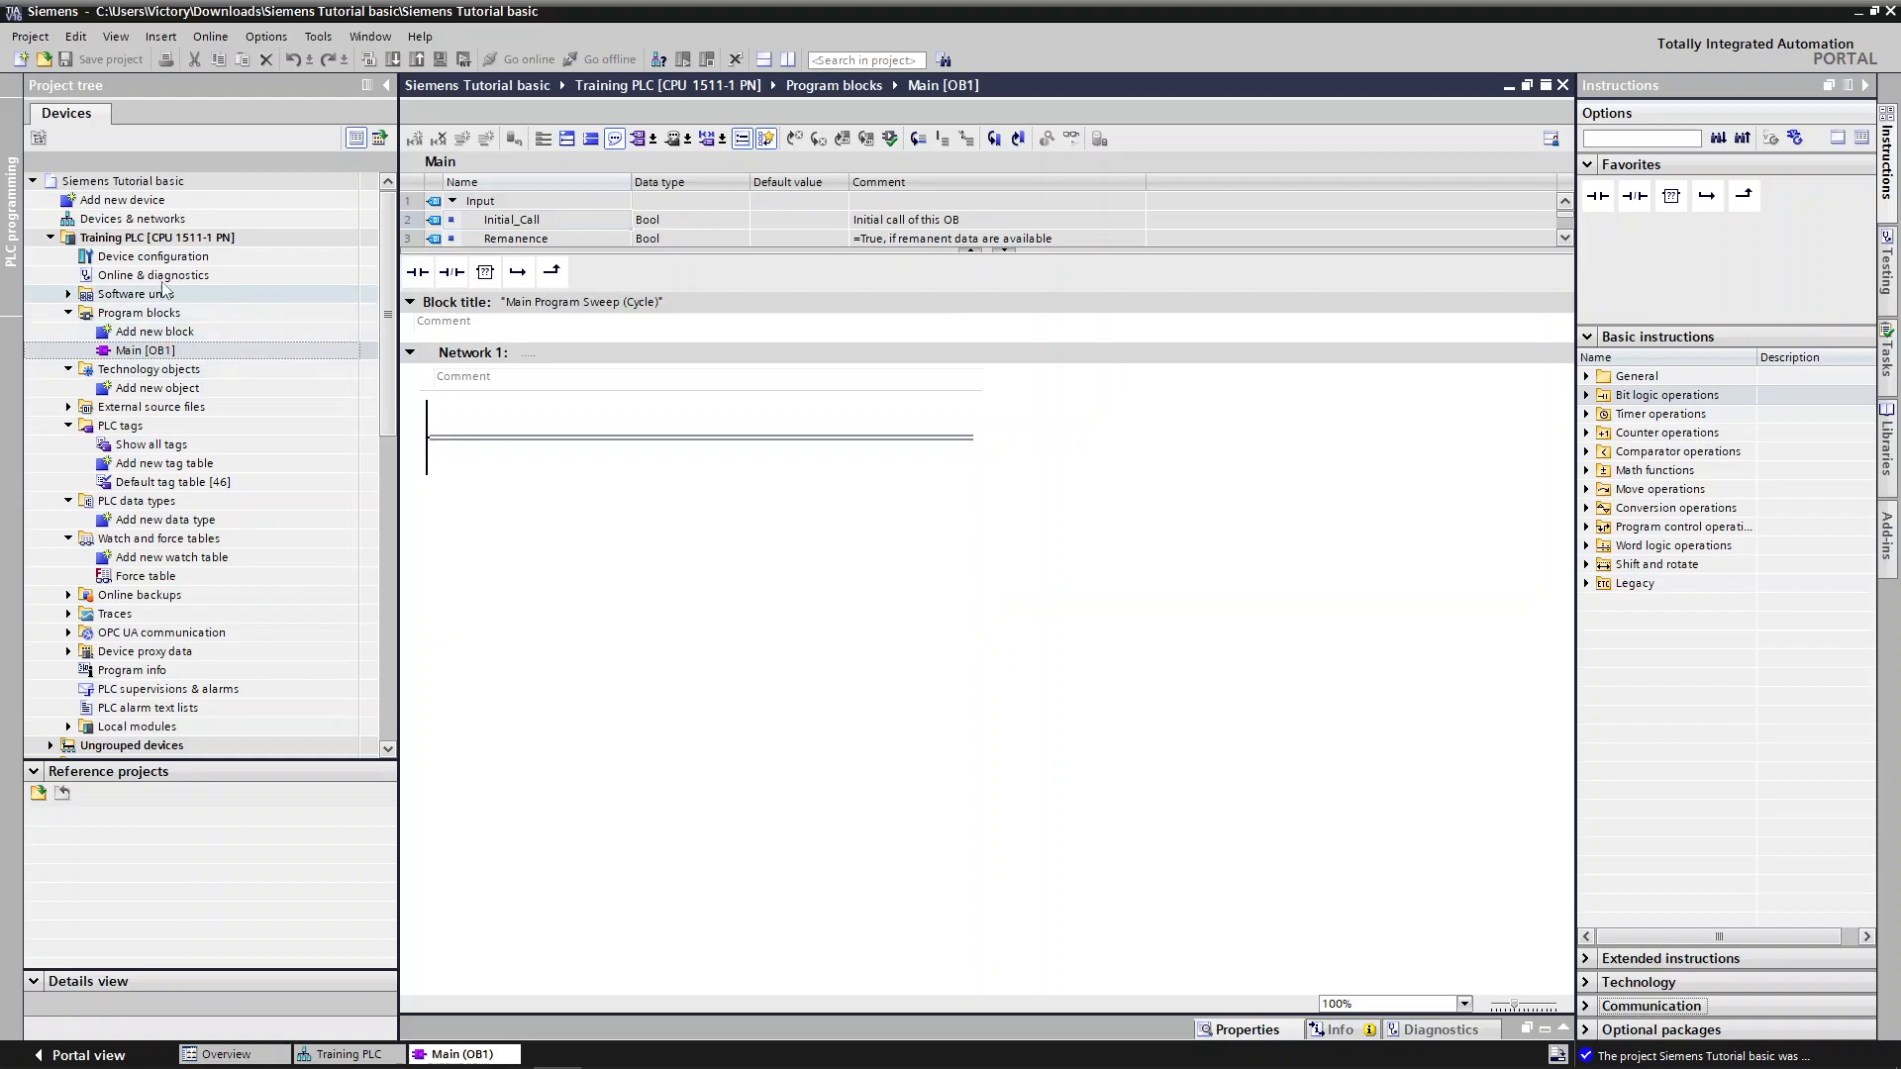
Open the Training PLC's device configuration and bring up the hardware catalog for empty slot 2
double_click(159, 260)
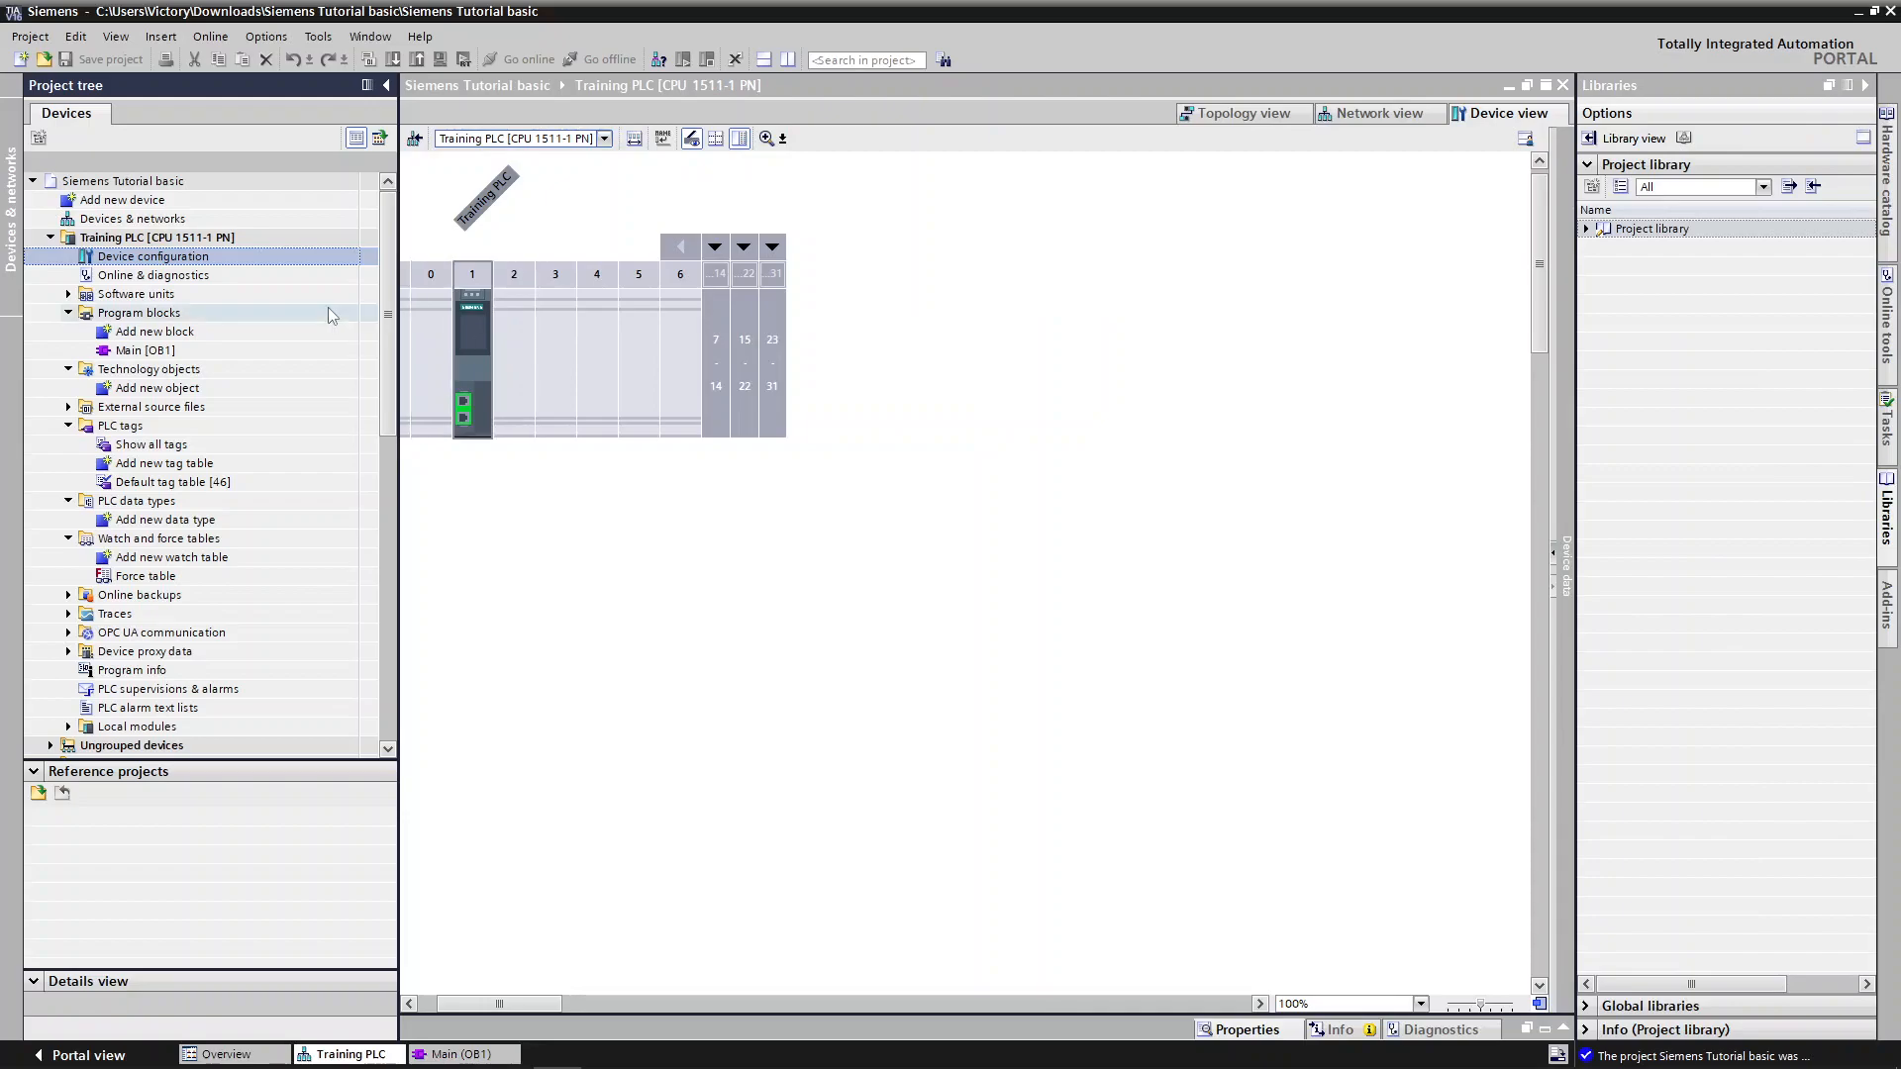
left_click(509, 329)
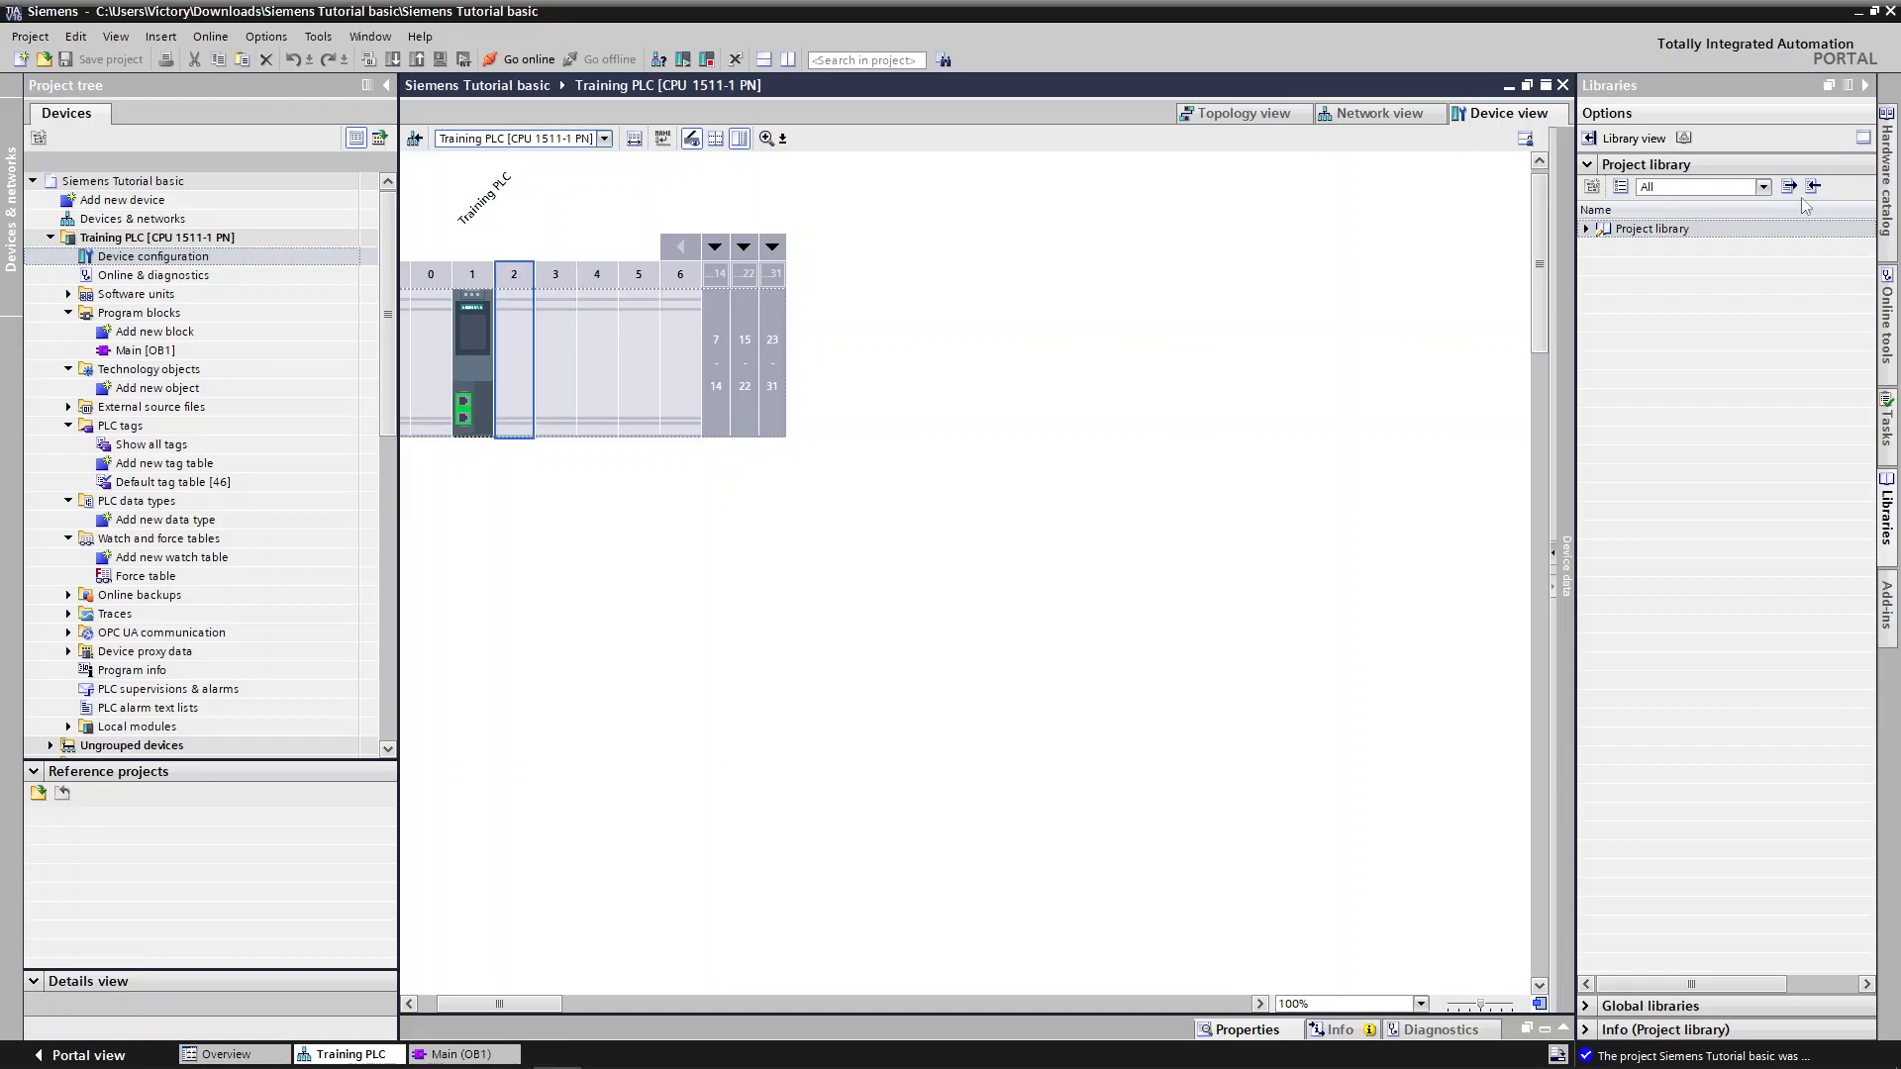
left_click(1887, 175)
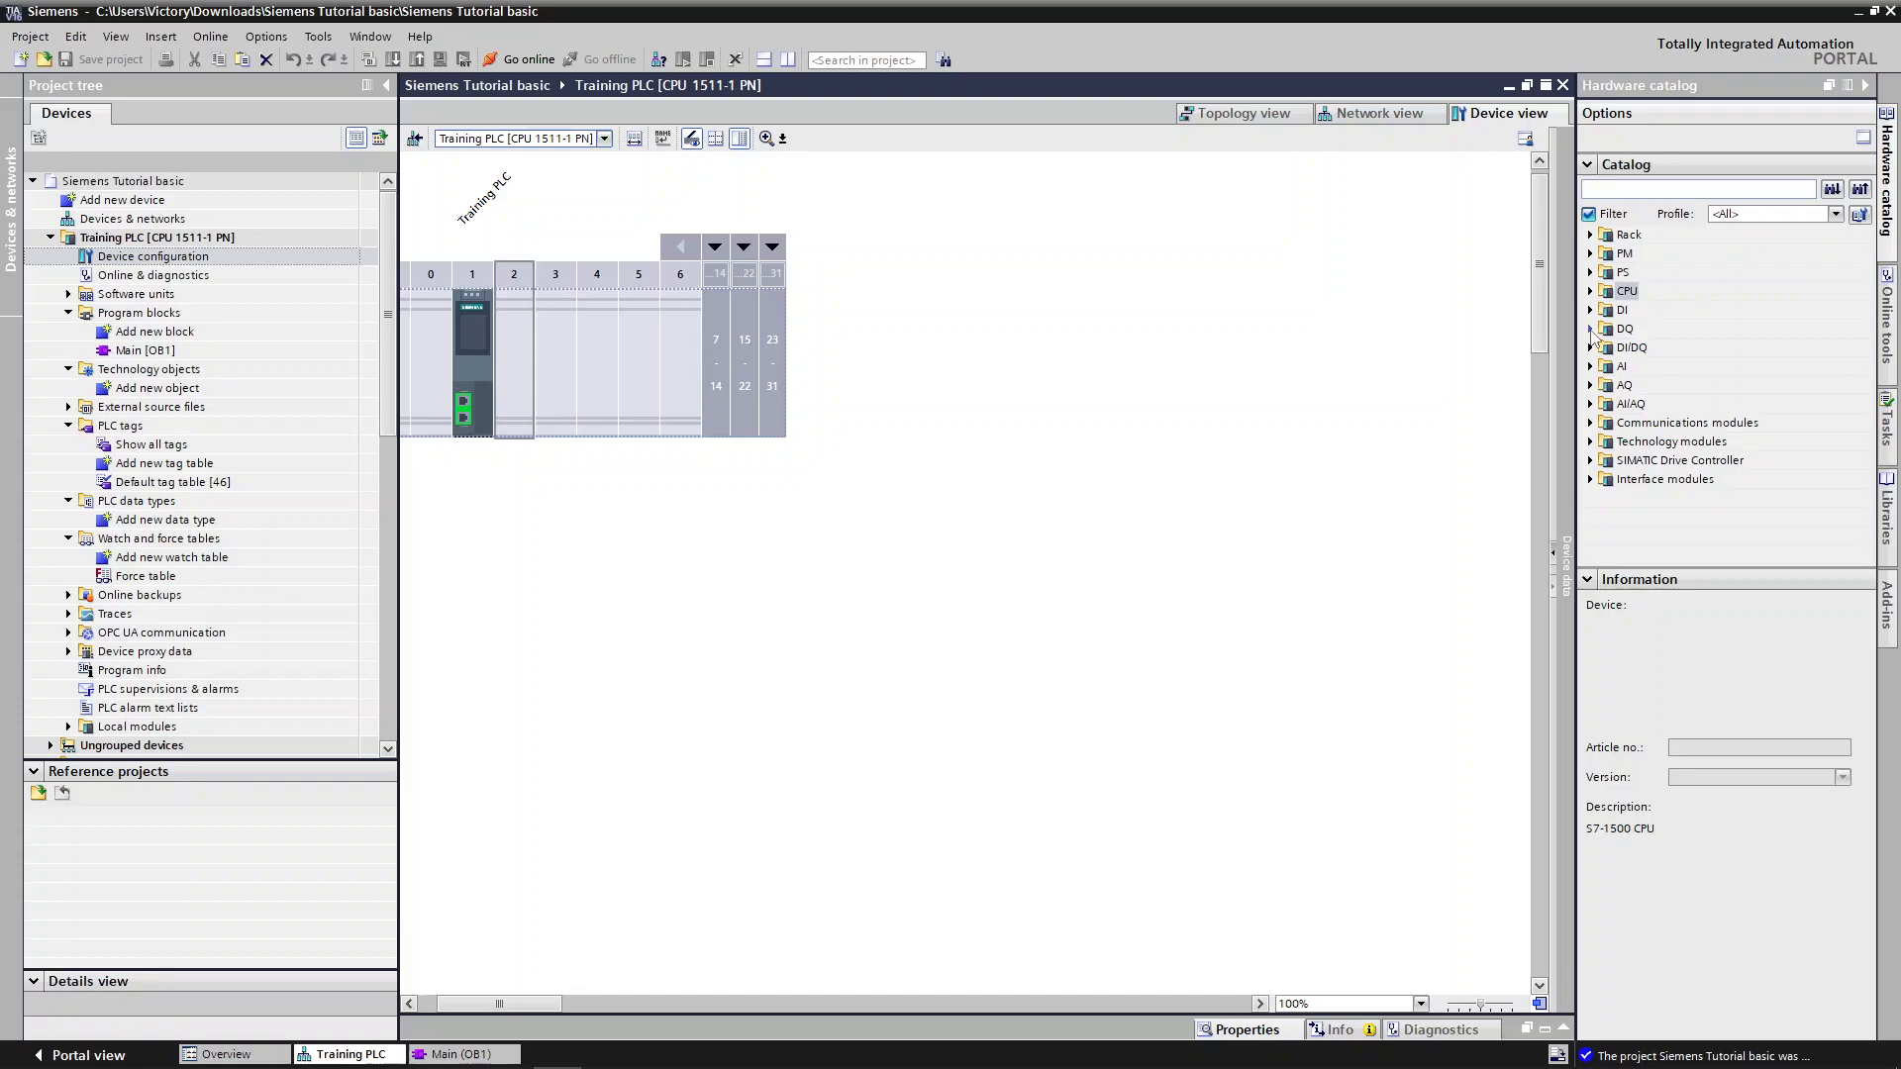
Insert the DI 16x24VDC BA digital input module, article 6ES7 521-1BH10-0AA0, into slot 2 of the rack
left_click(483, 341)
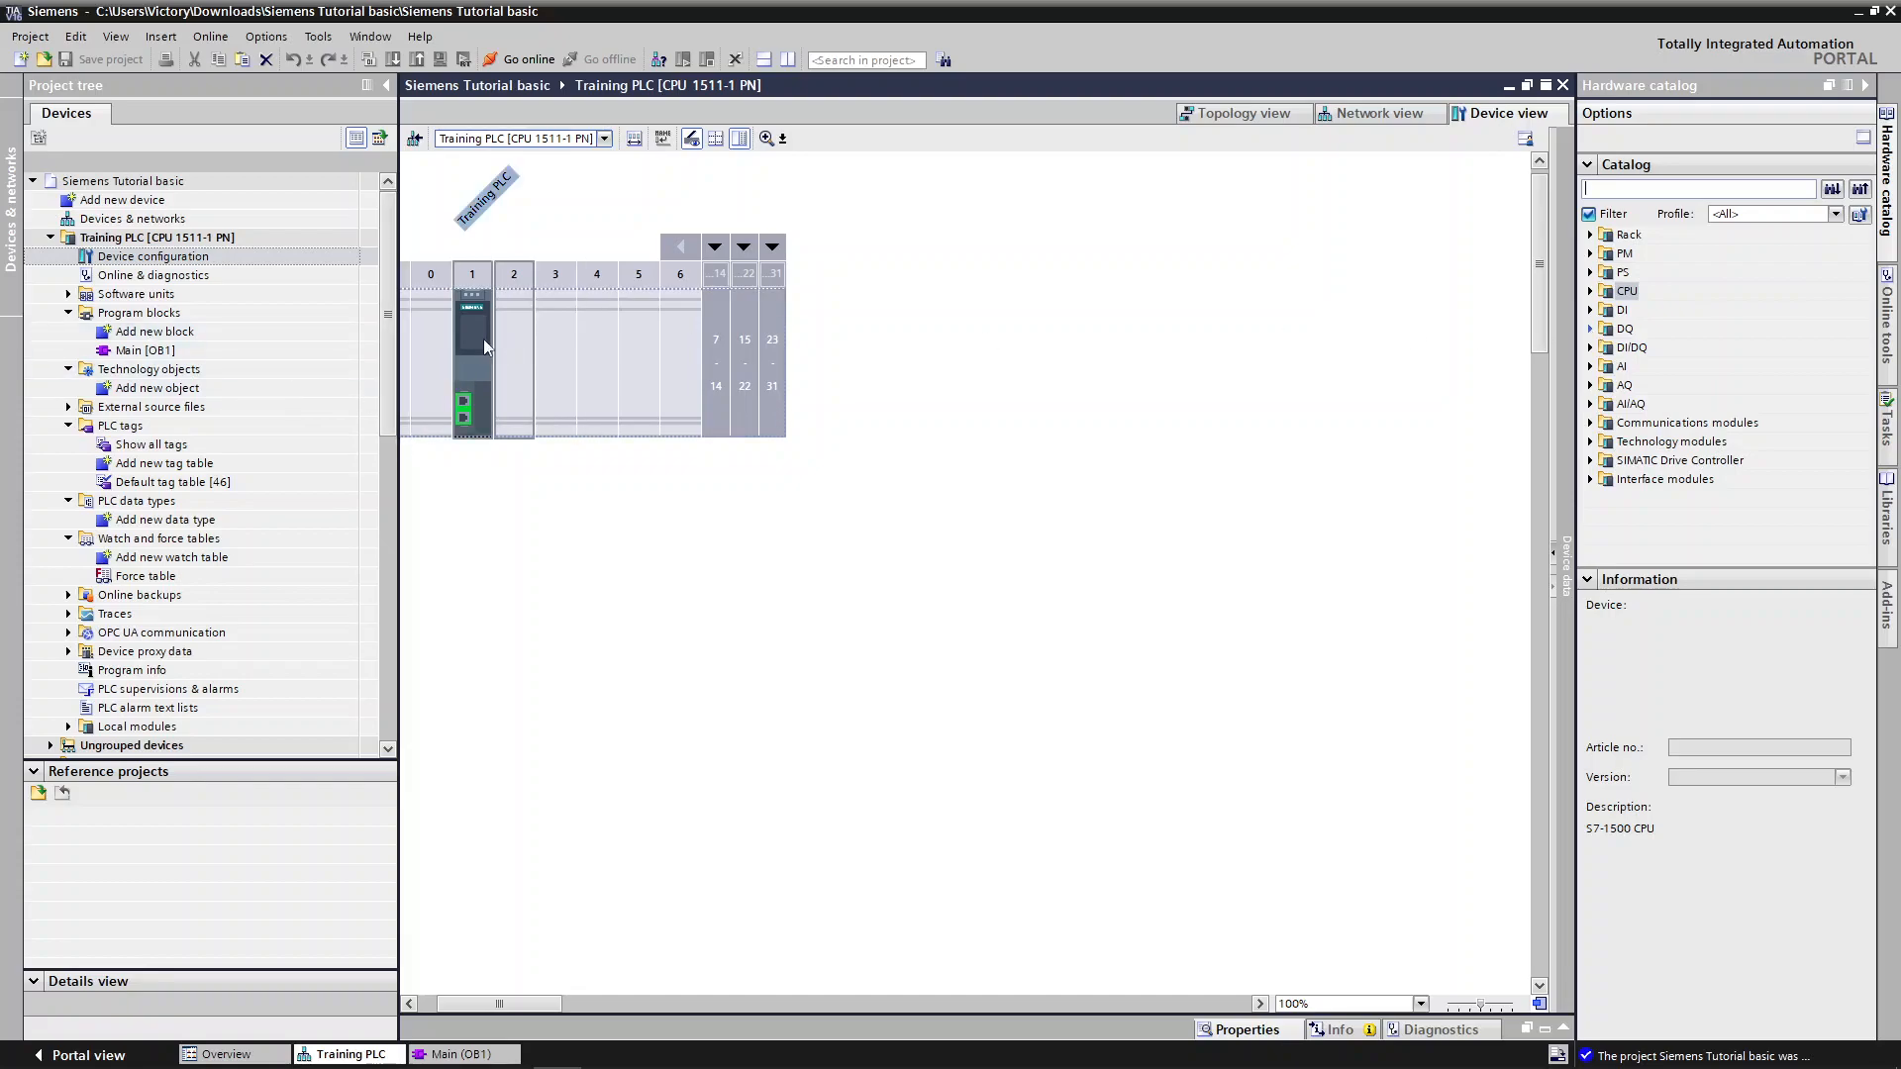
left_click(519, 321)
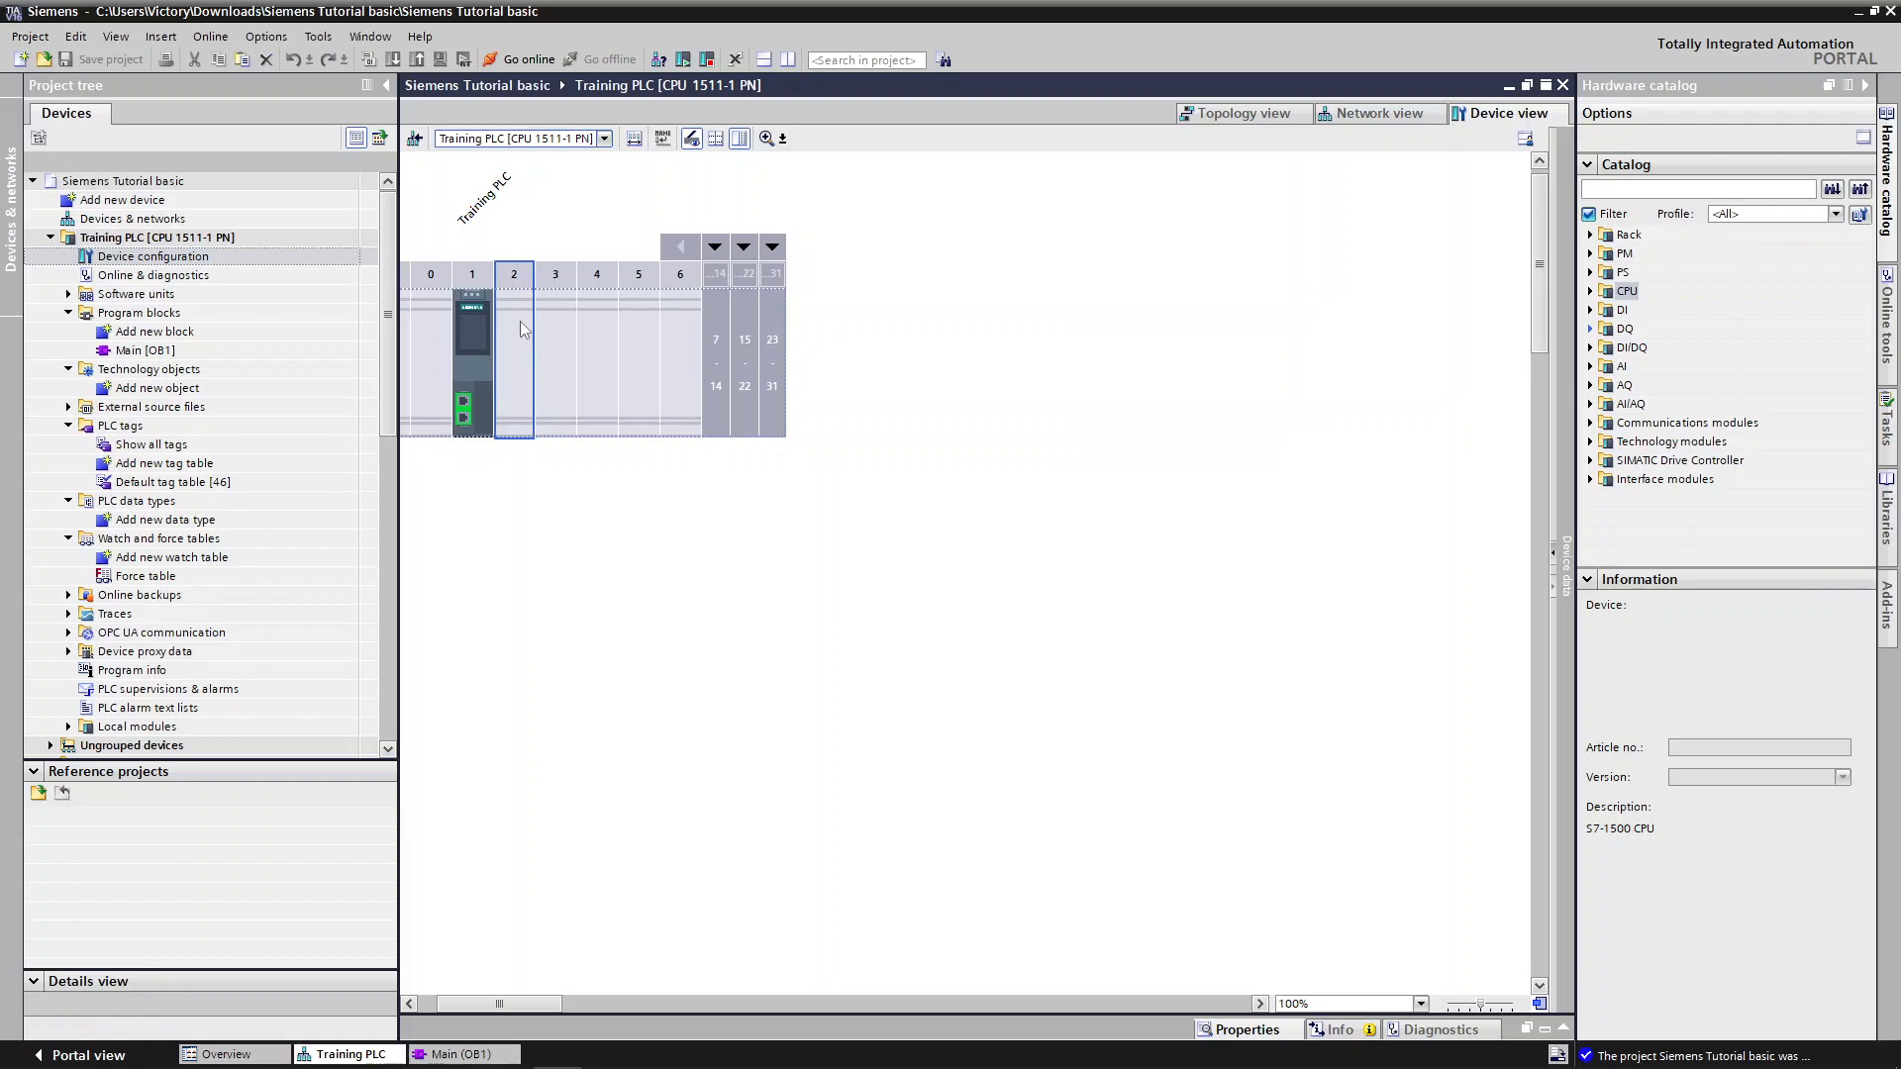
left_click(1592, 310)
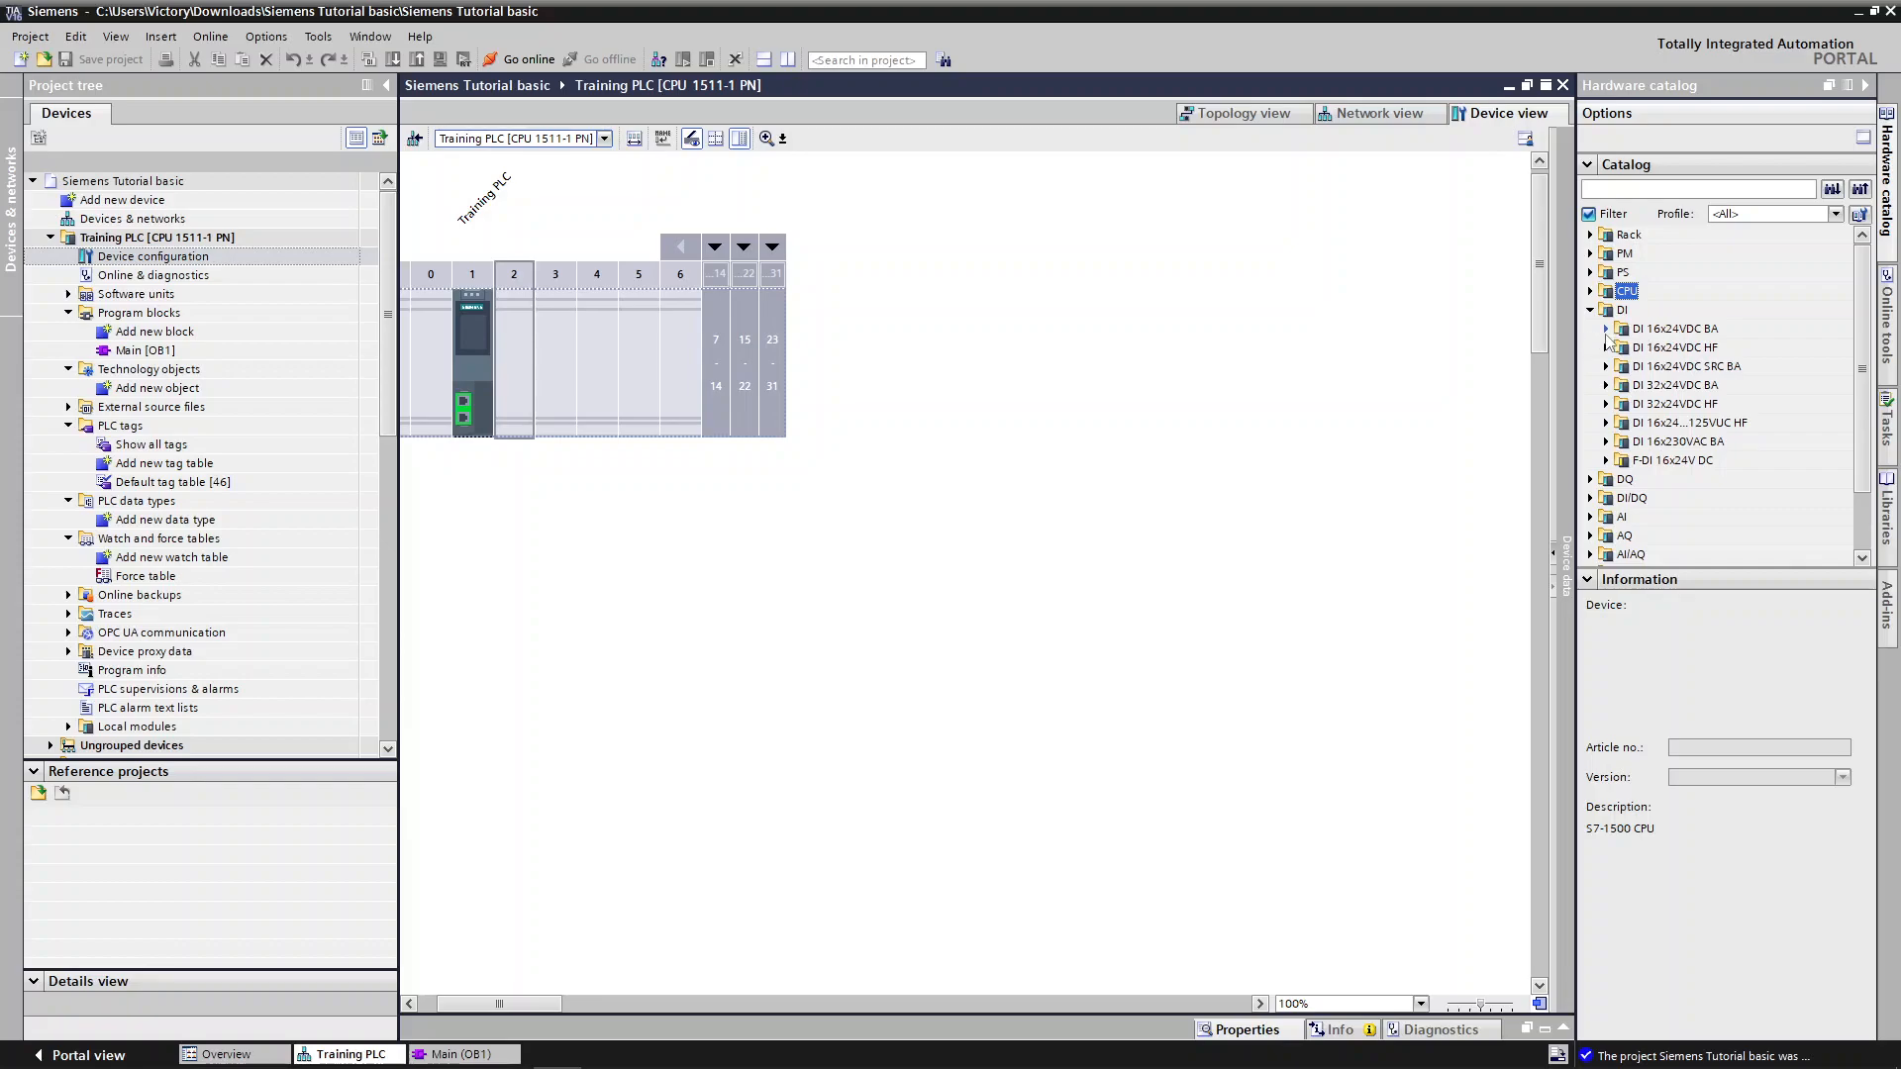
left_click(1607, 330)
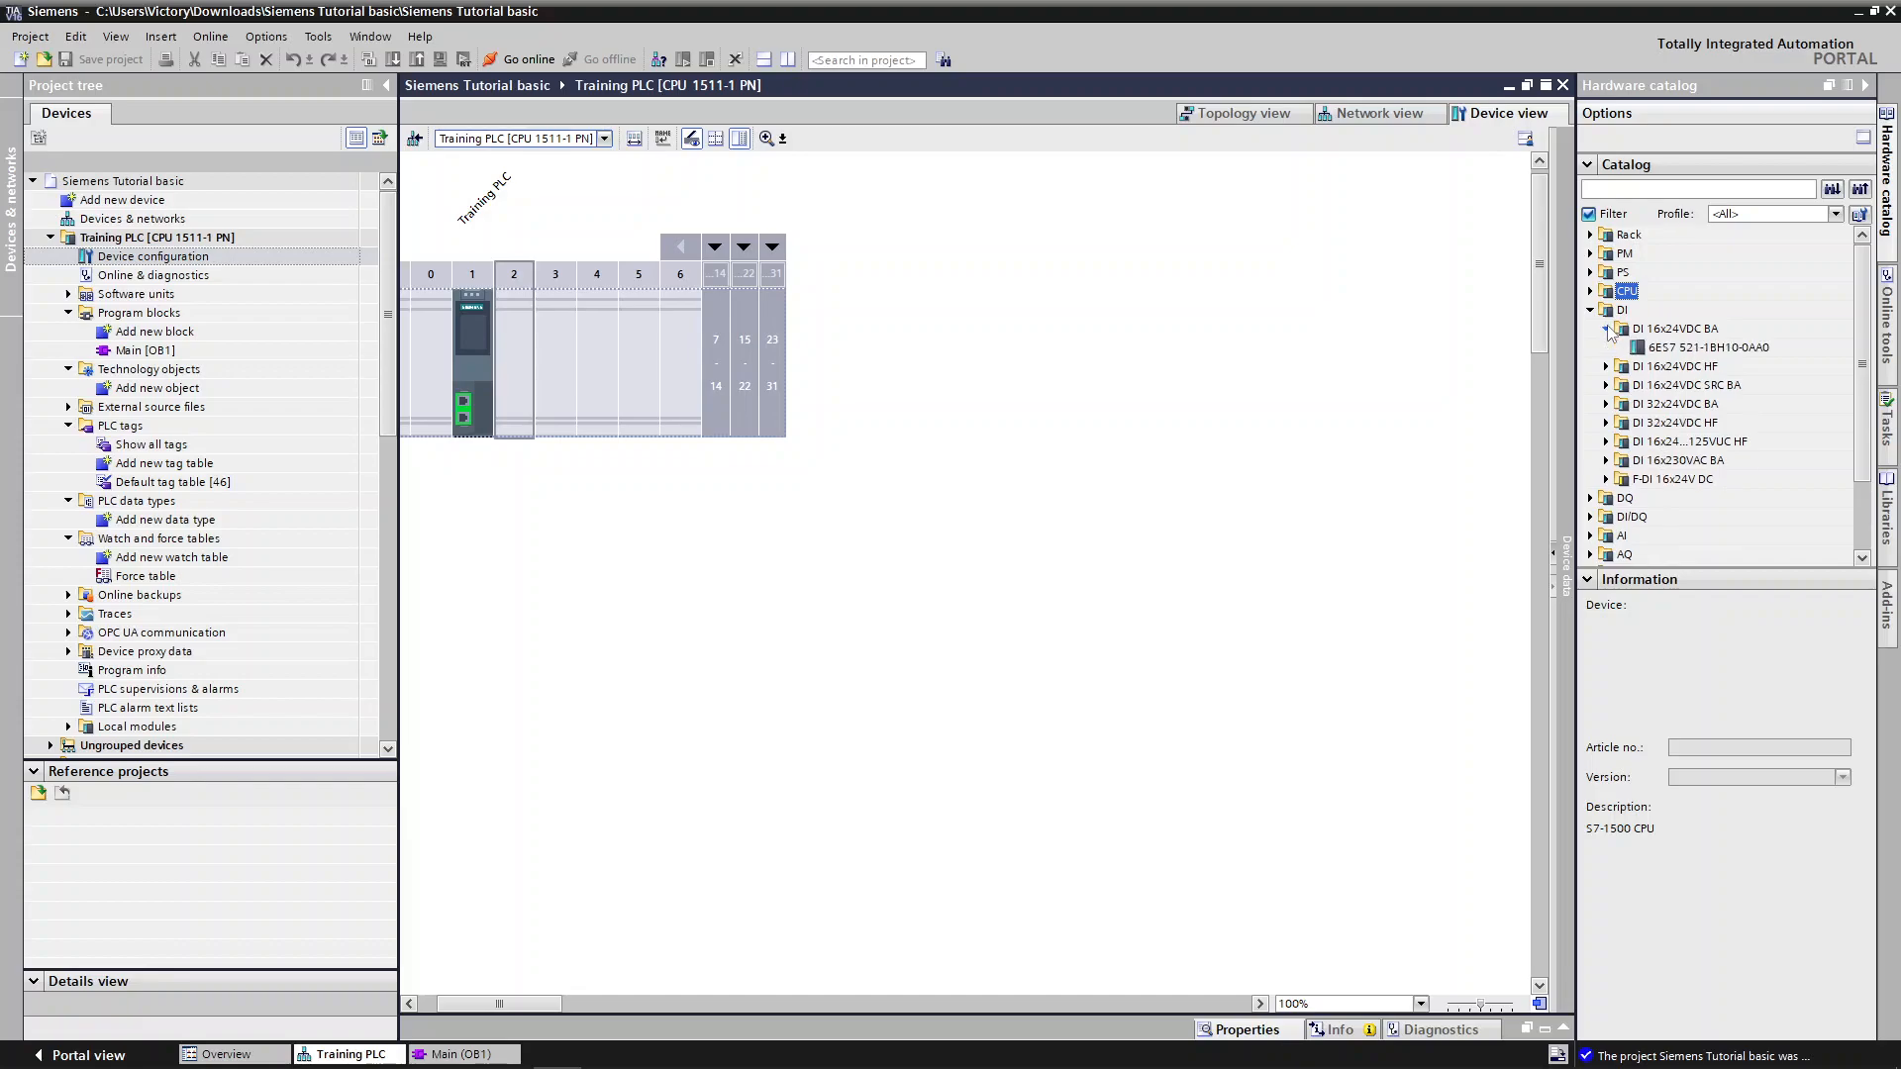
left_click(1685, 350)
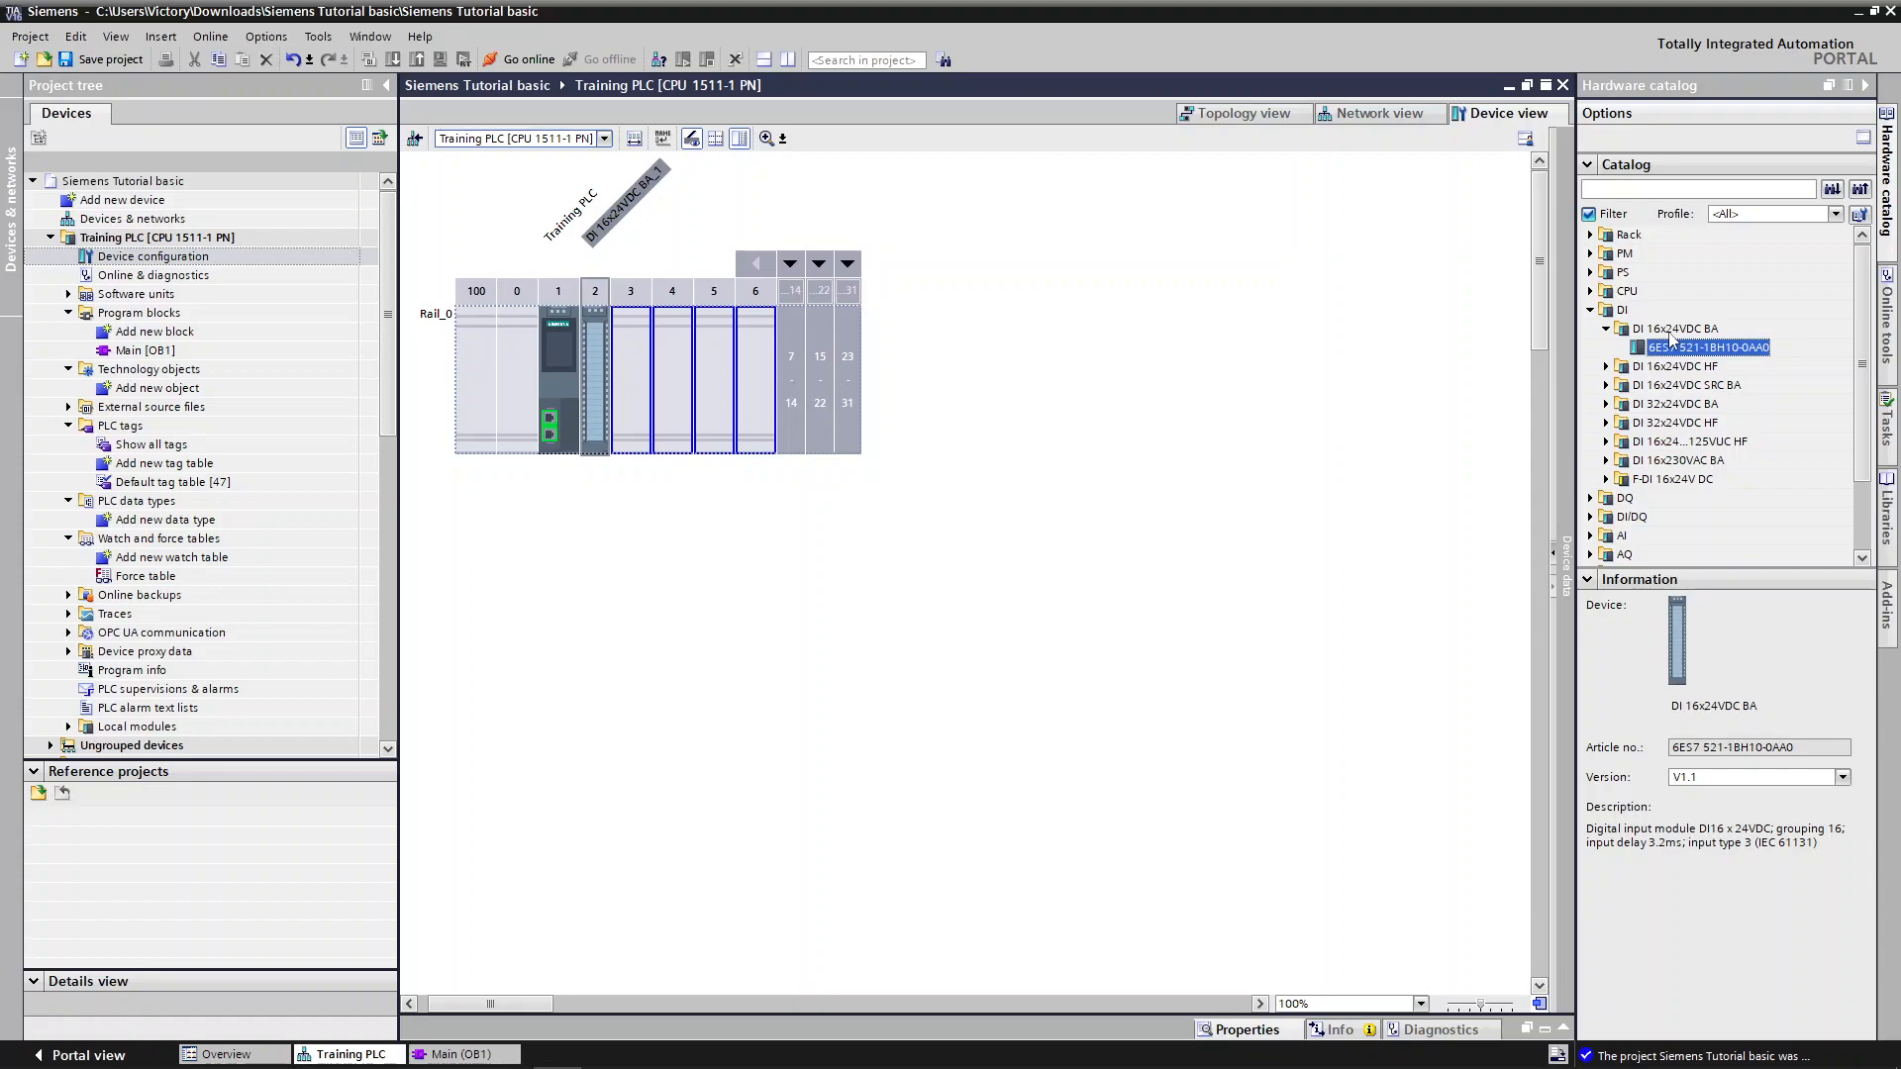
Open the properties of the digital input module in slot 2 and examine its DI configuration parameters
left_click(578, 394)
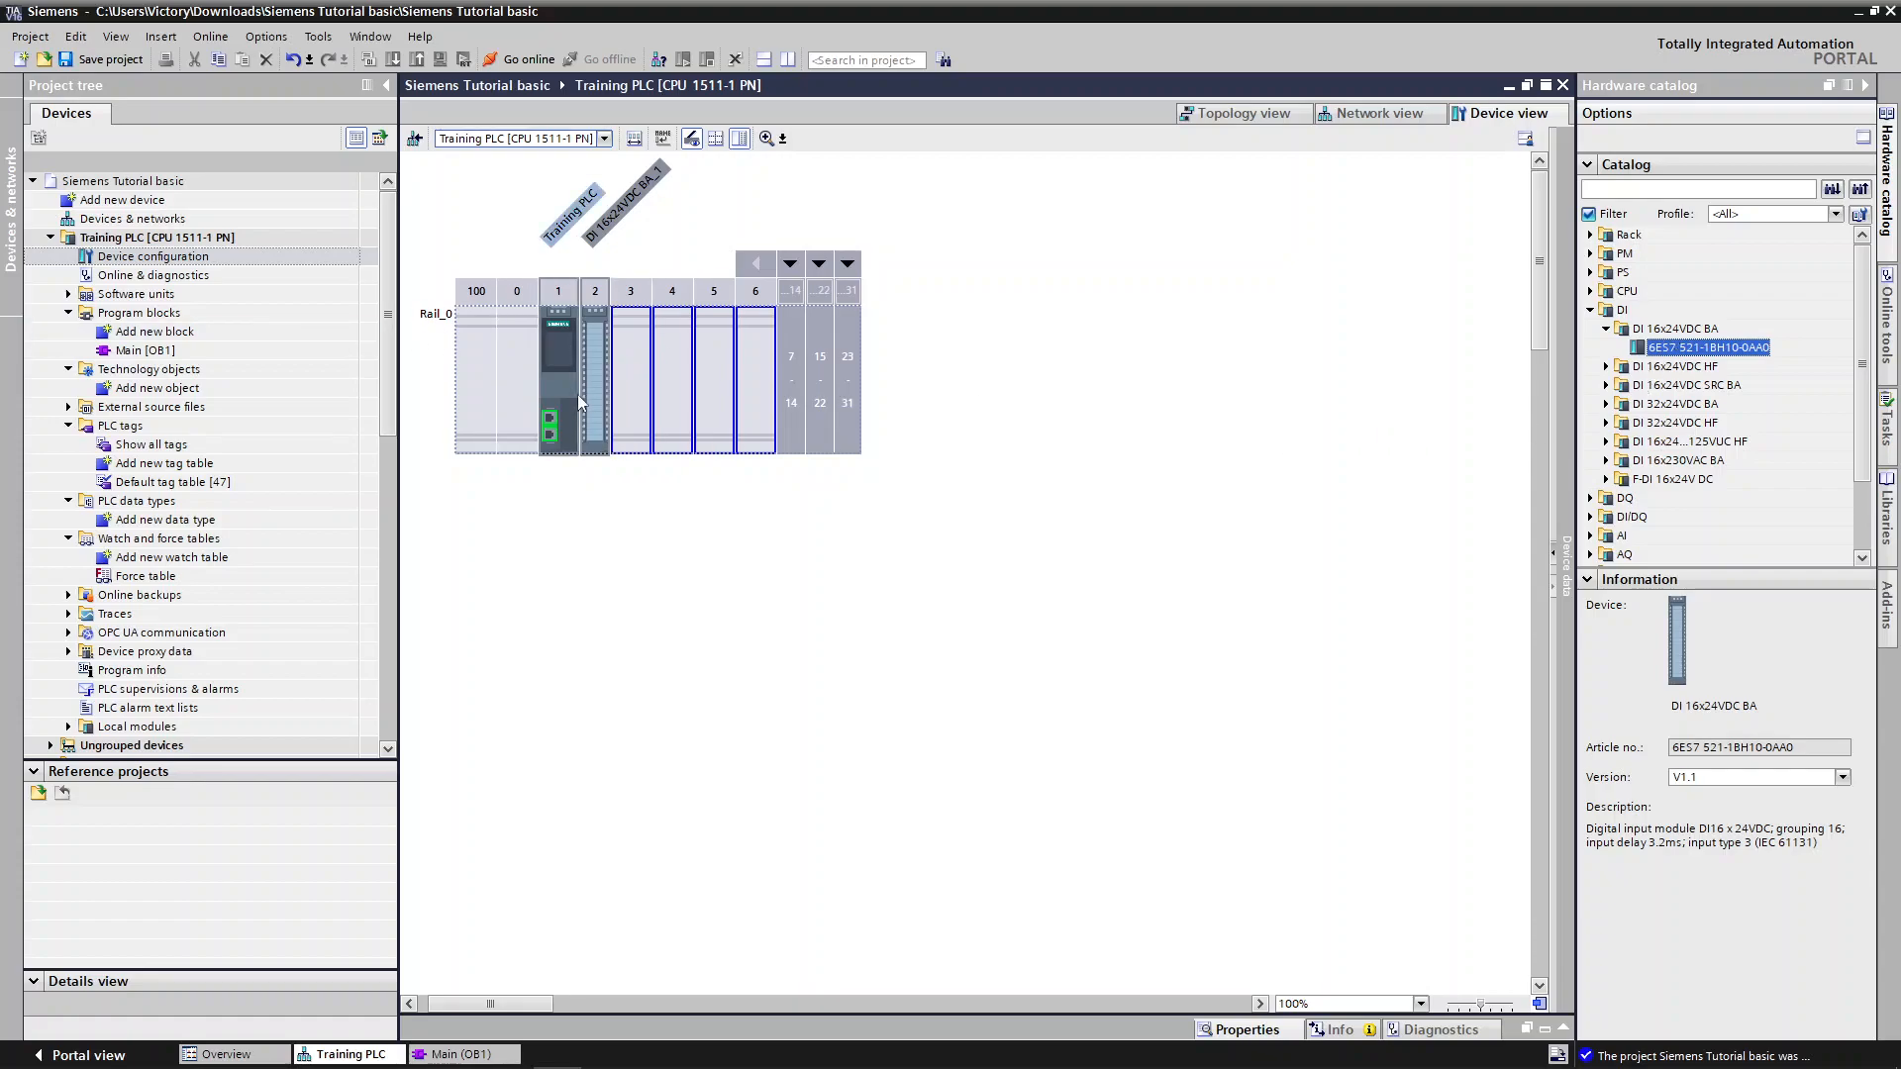
left_click(590, 356)
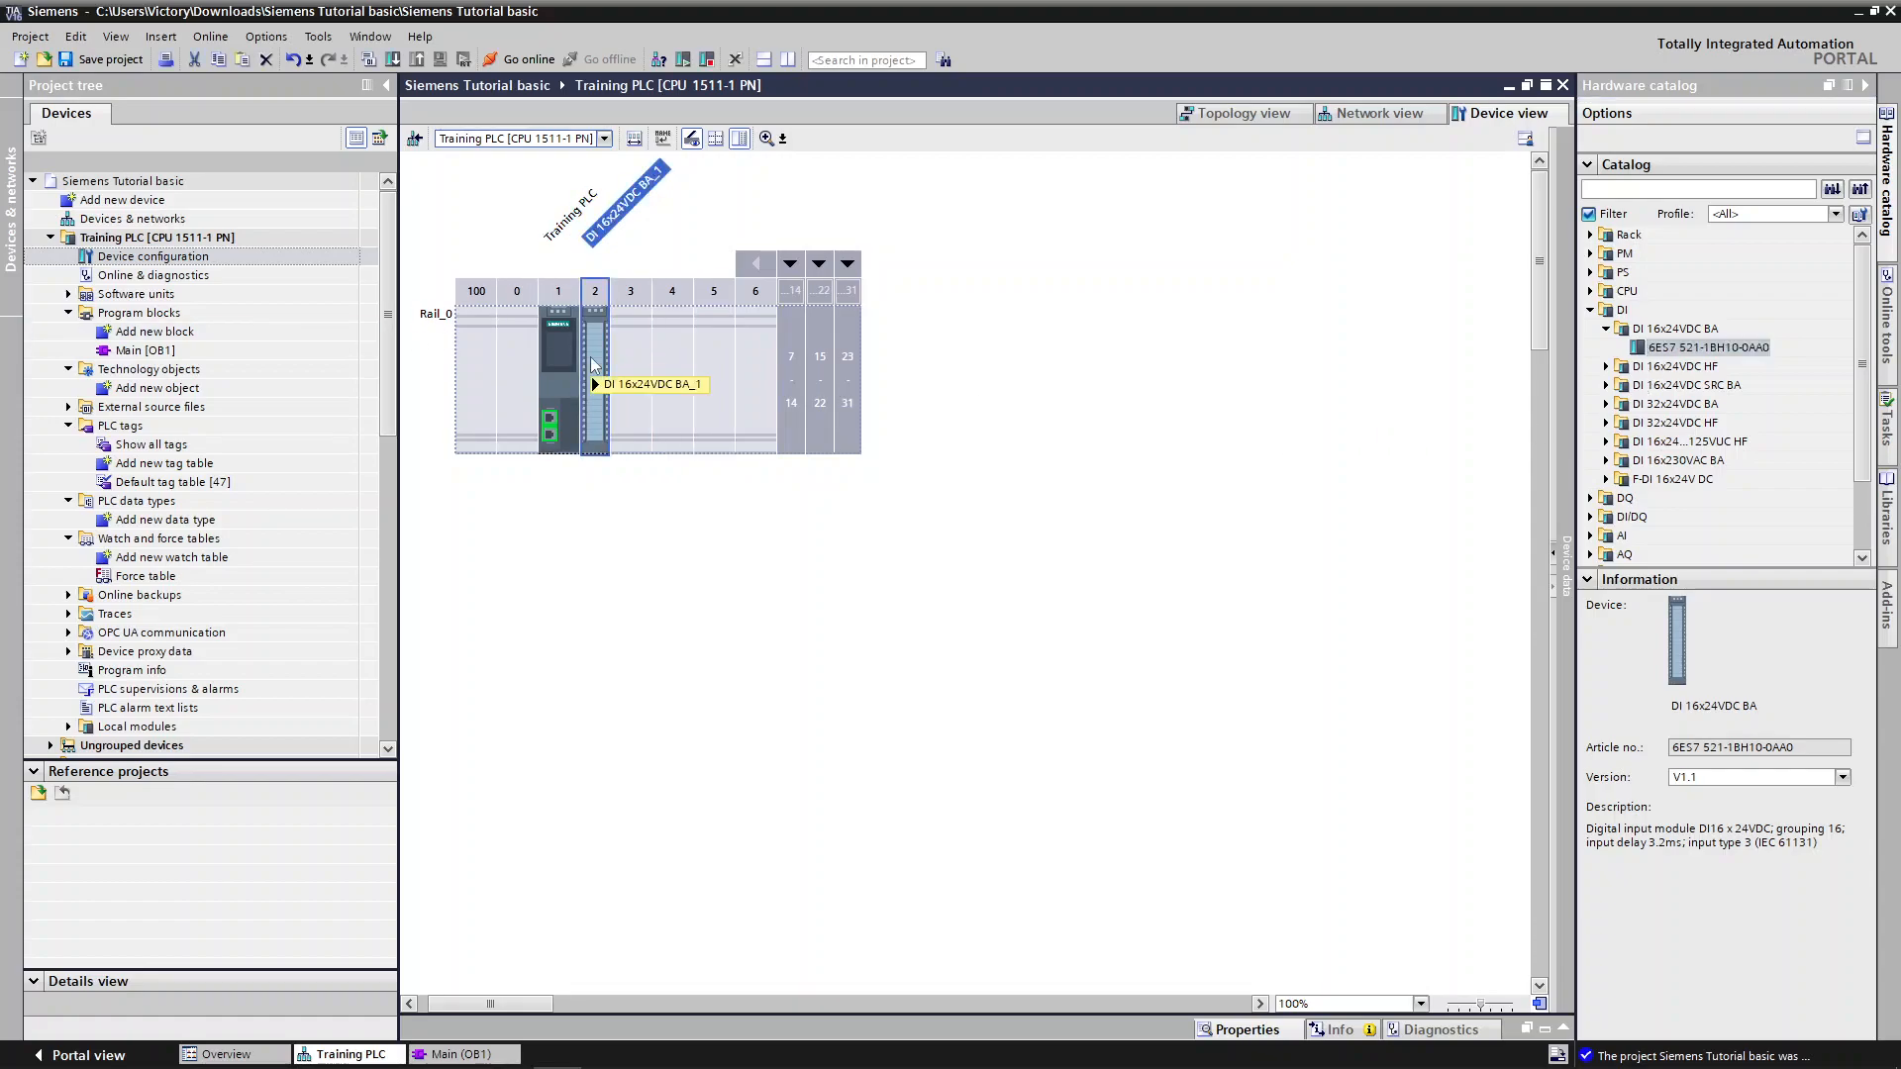
double_click(590, 357)
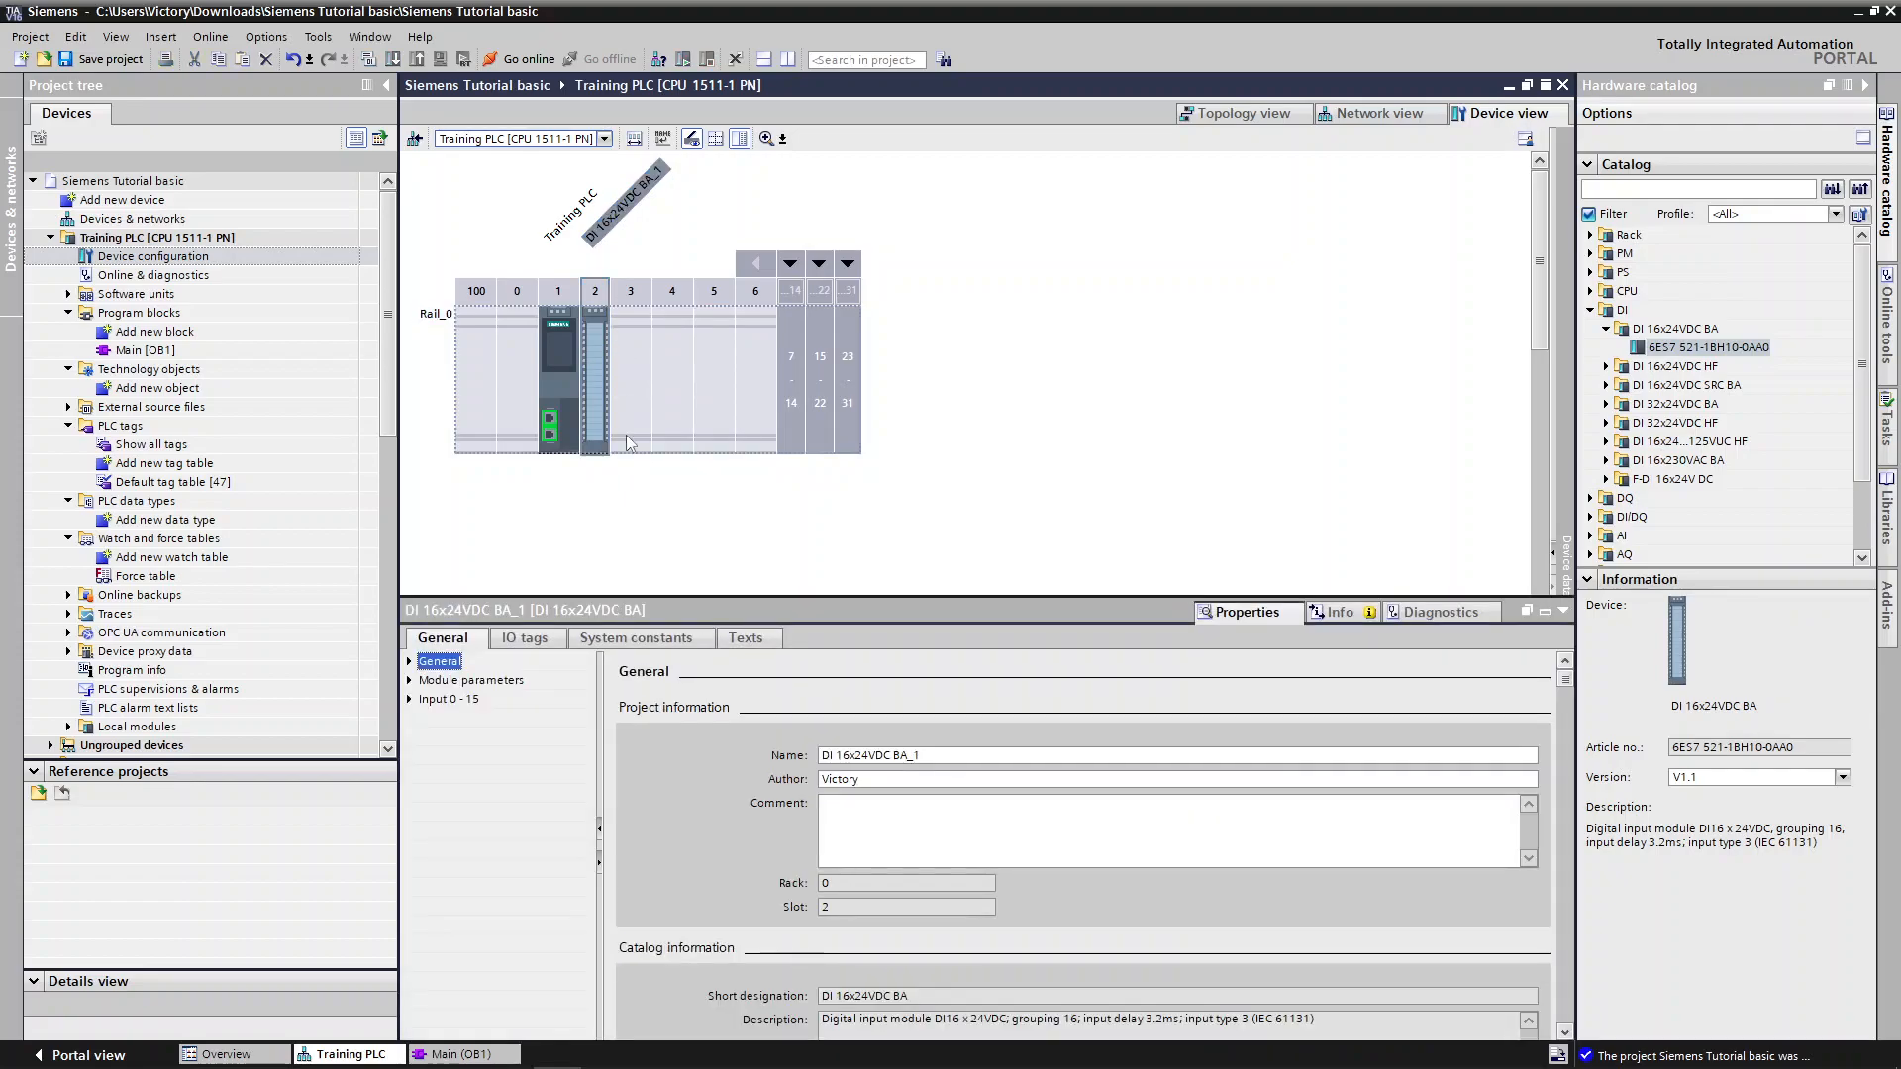
left_click(408, 681)
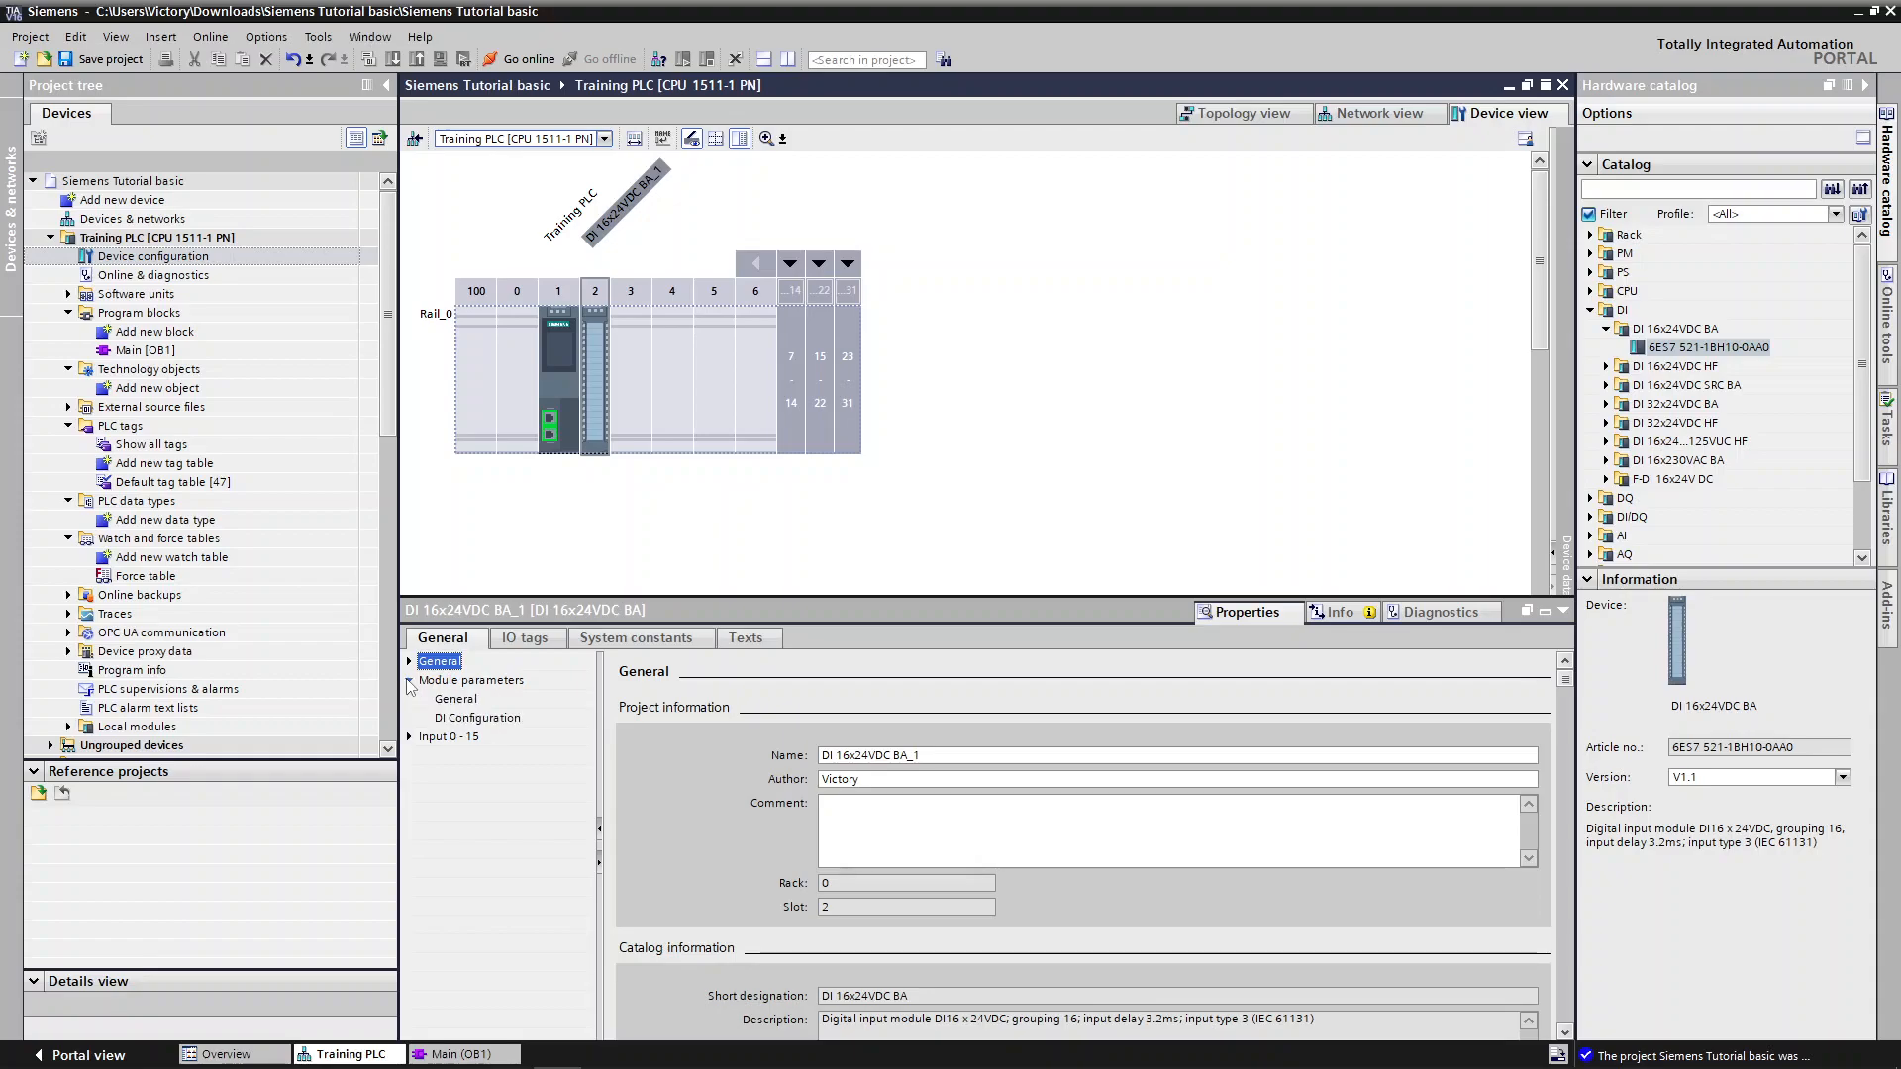
left_click(497, 723)
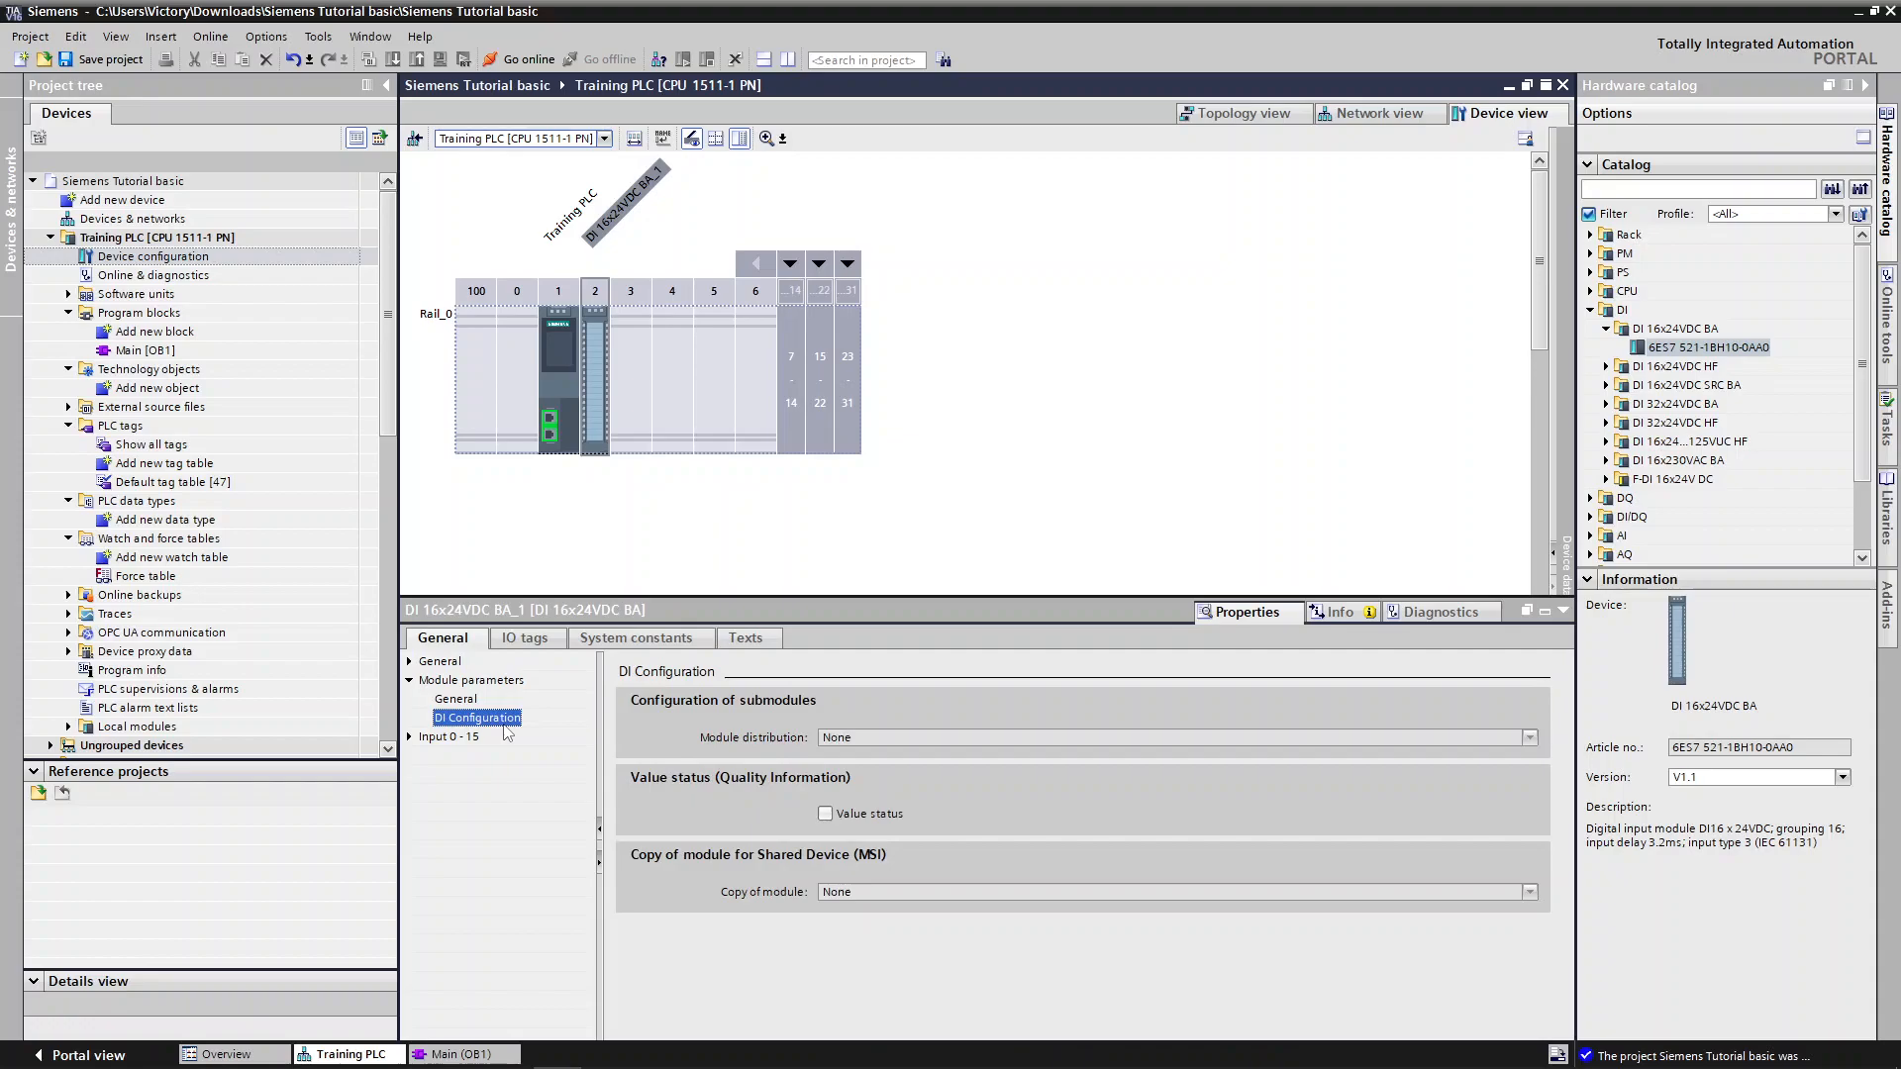
Examine the digital input module's Input 0 - 15 general settings and its I/O start address
left_click(410, 737)
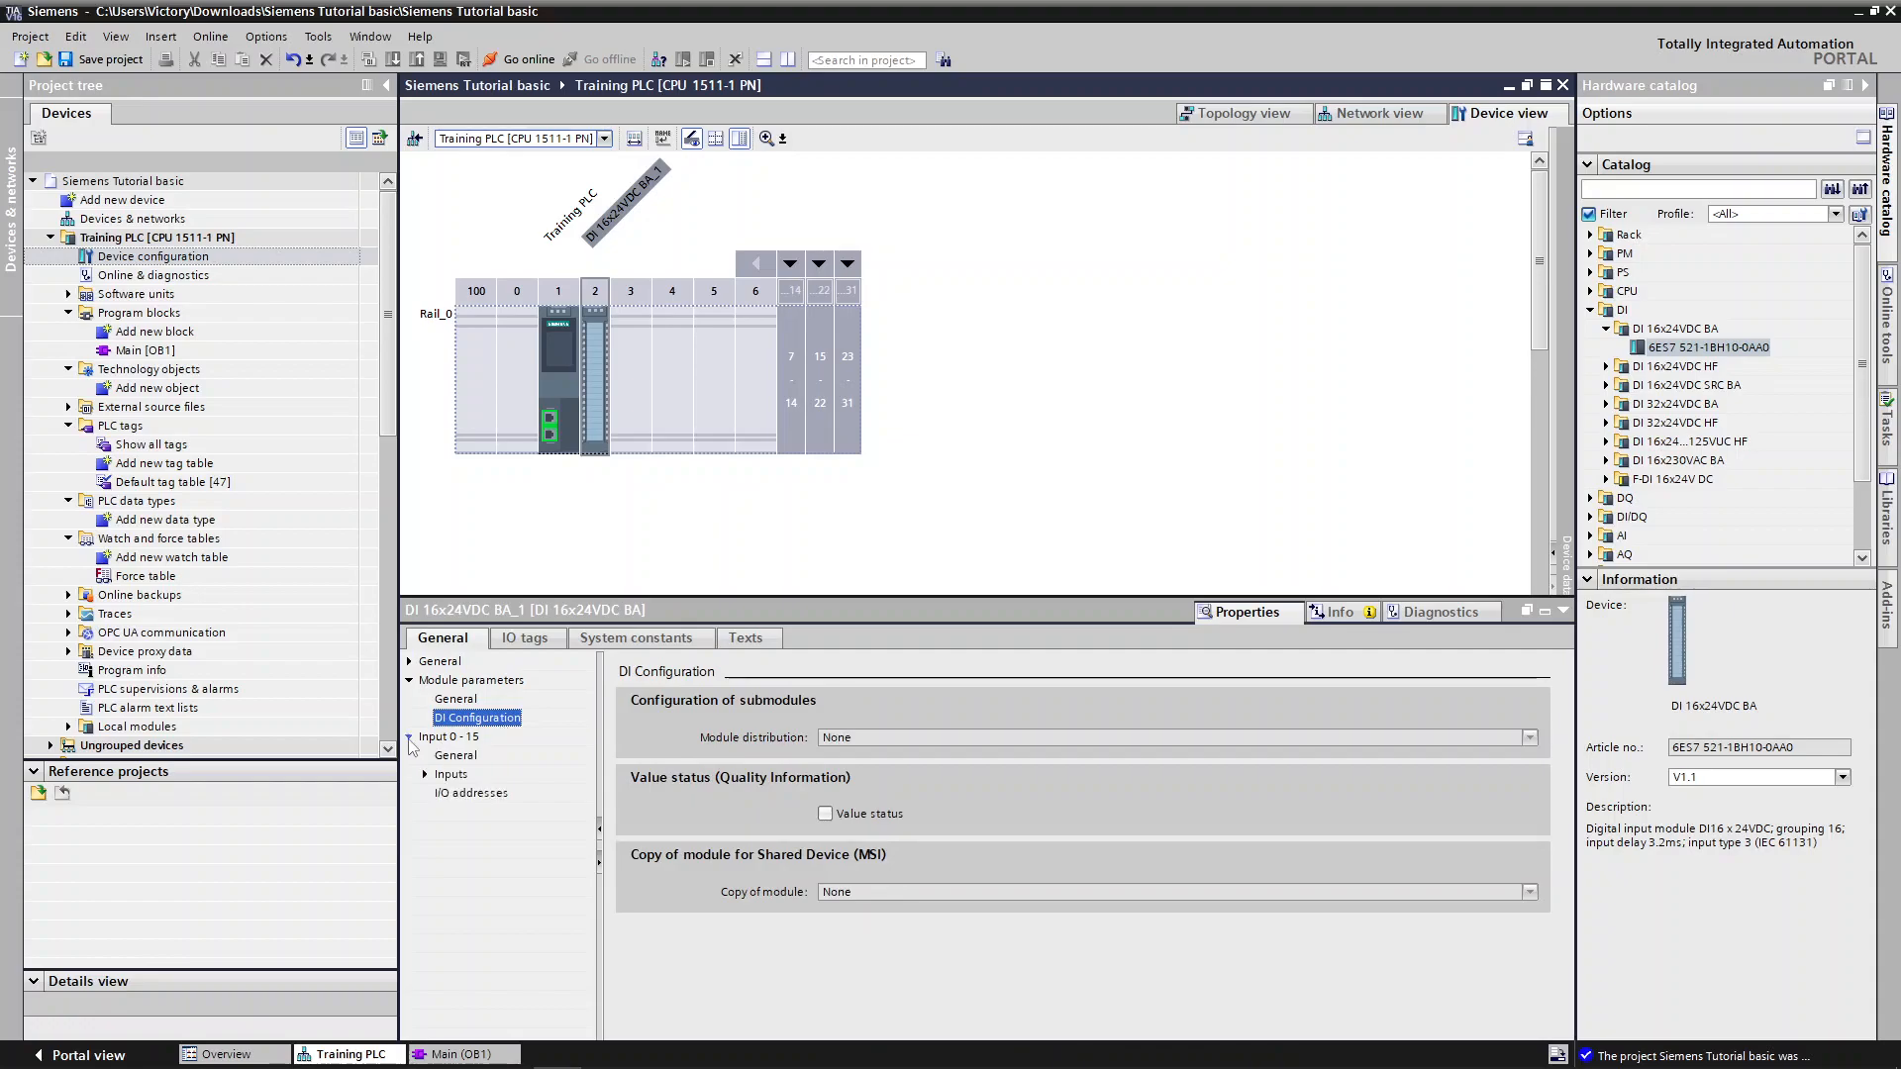
left_click(457, 756)
left_click(425, 774)
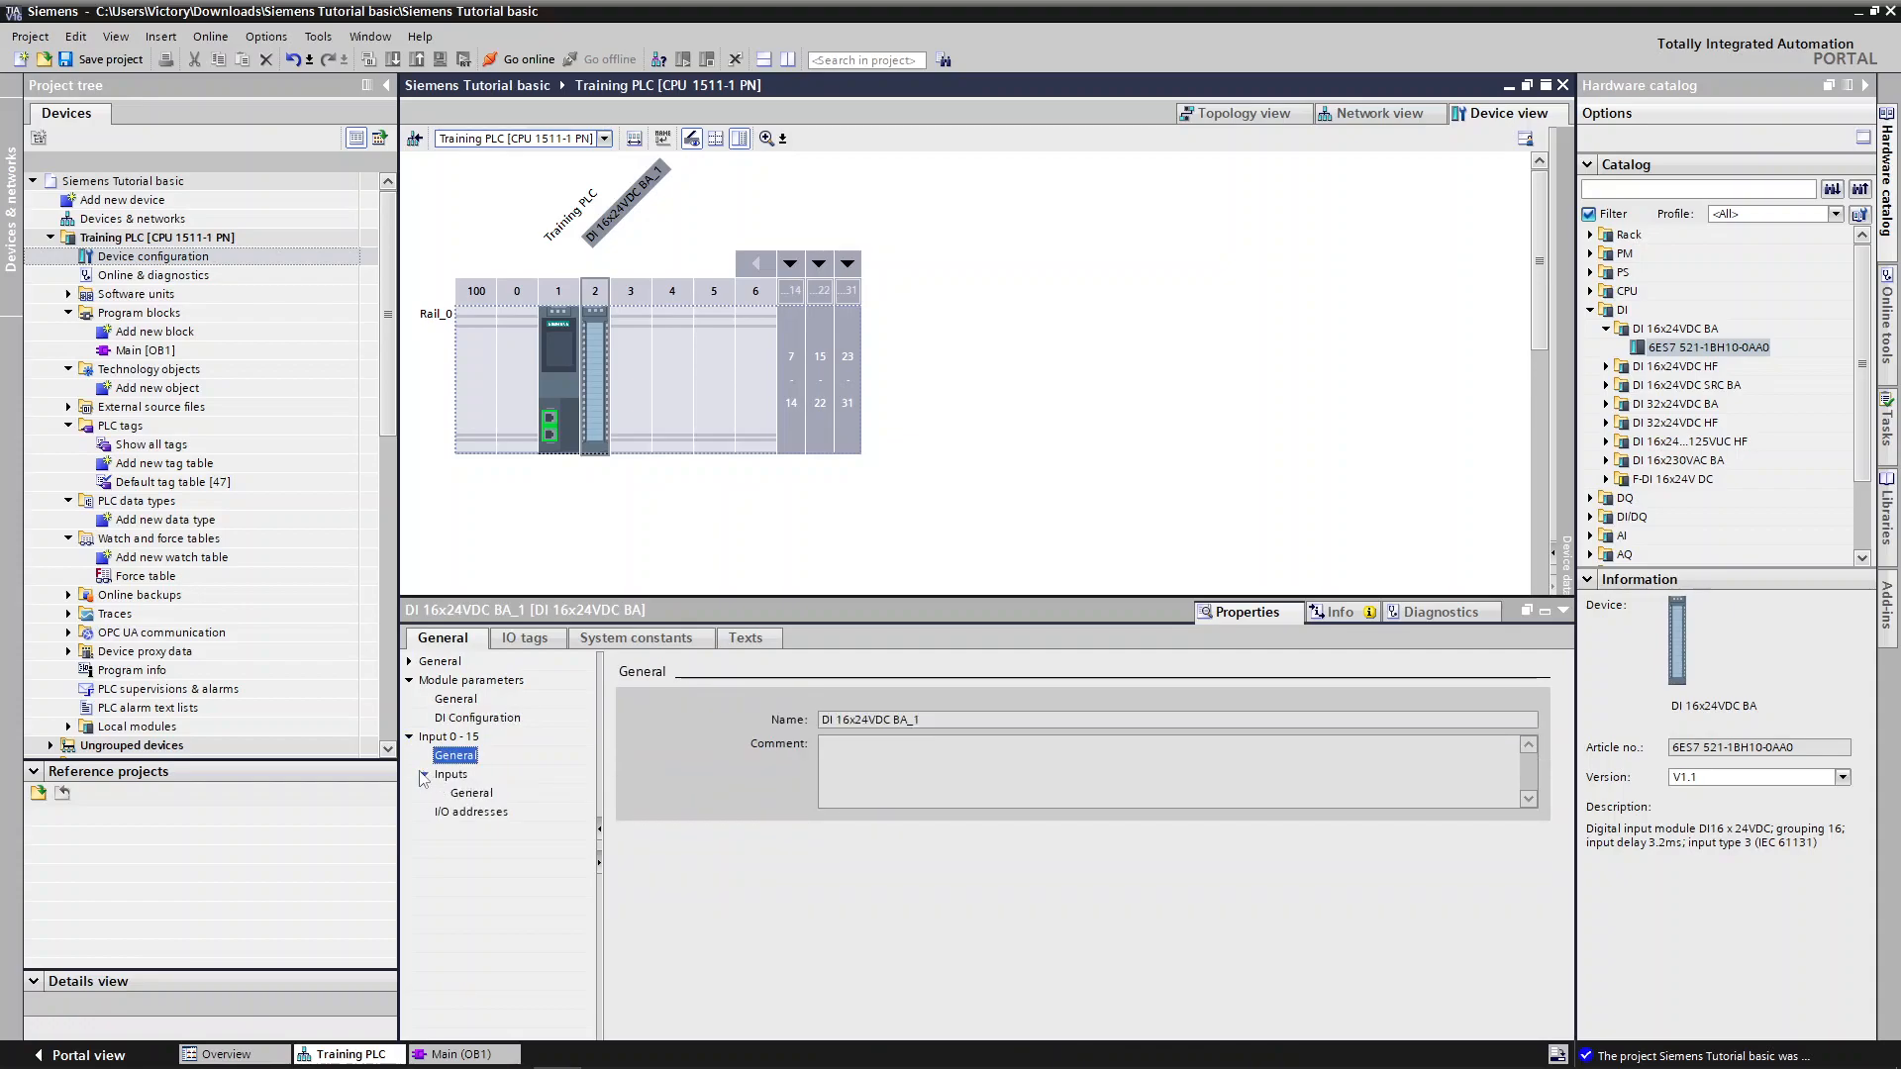
left_click(483, 794)
left_click(485, 811)
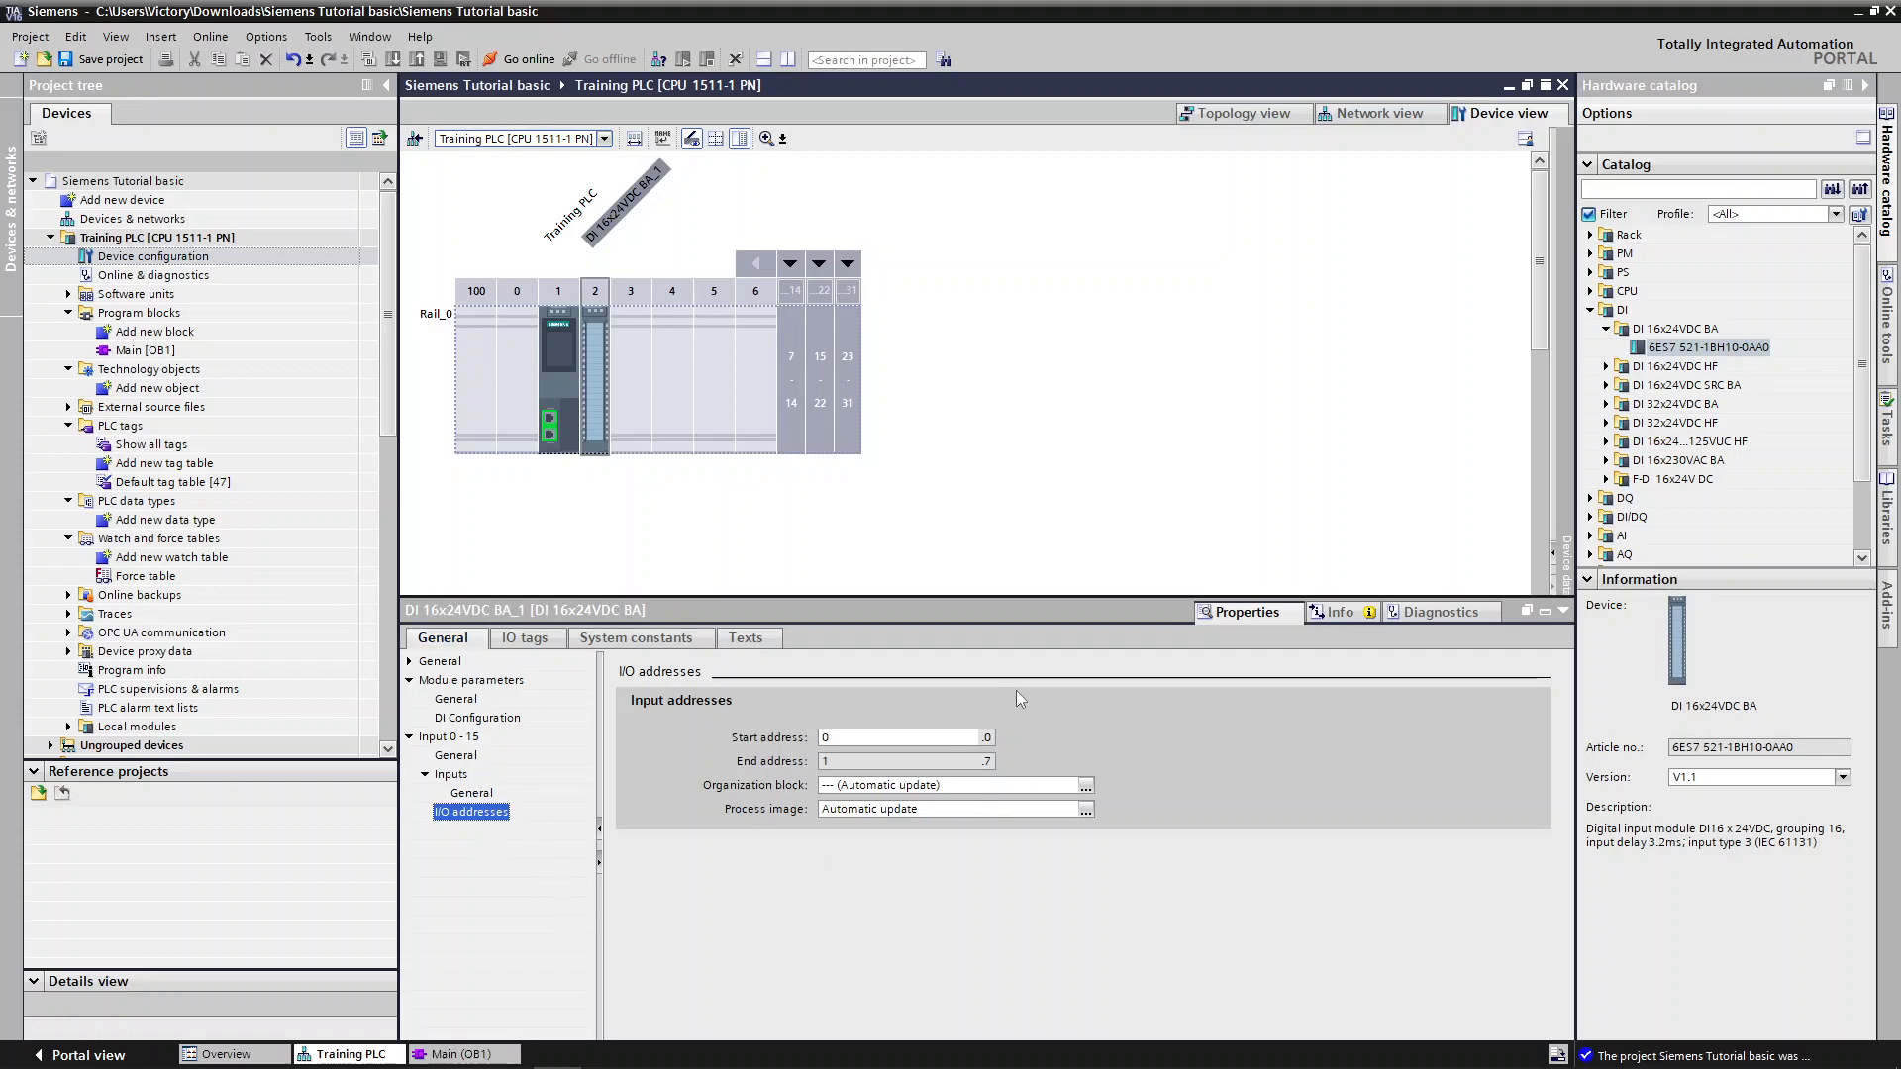
left_click(840, 741)
In the input module's IO tags, name %I0.0 "Push button 1" and %I0.1 "tank switch 5"
left_click(553, 639)
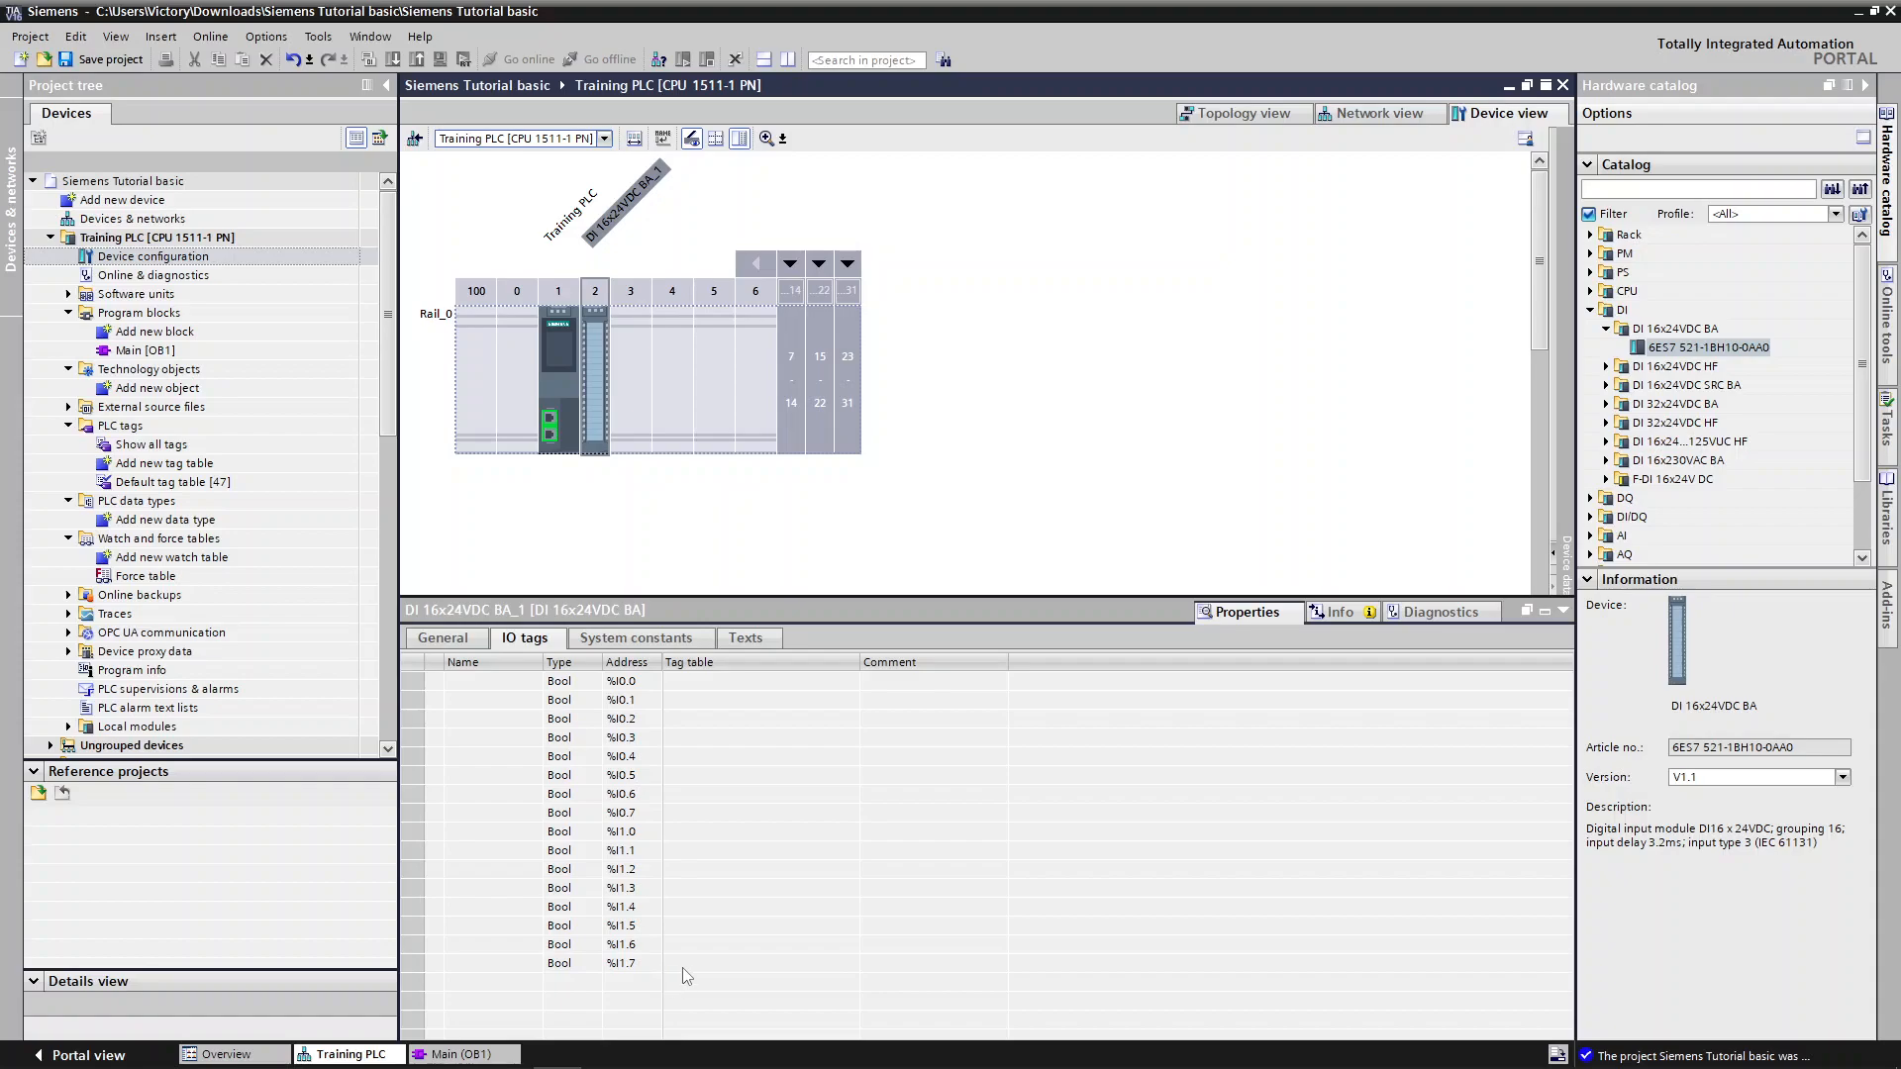
double_click(494, 685)
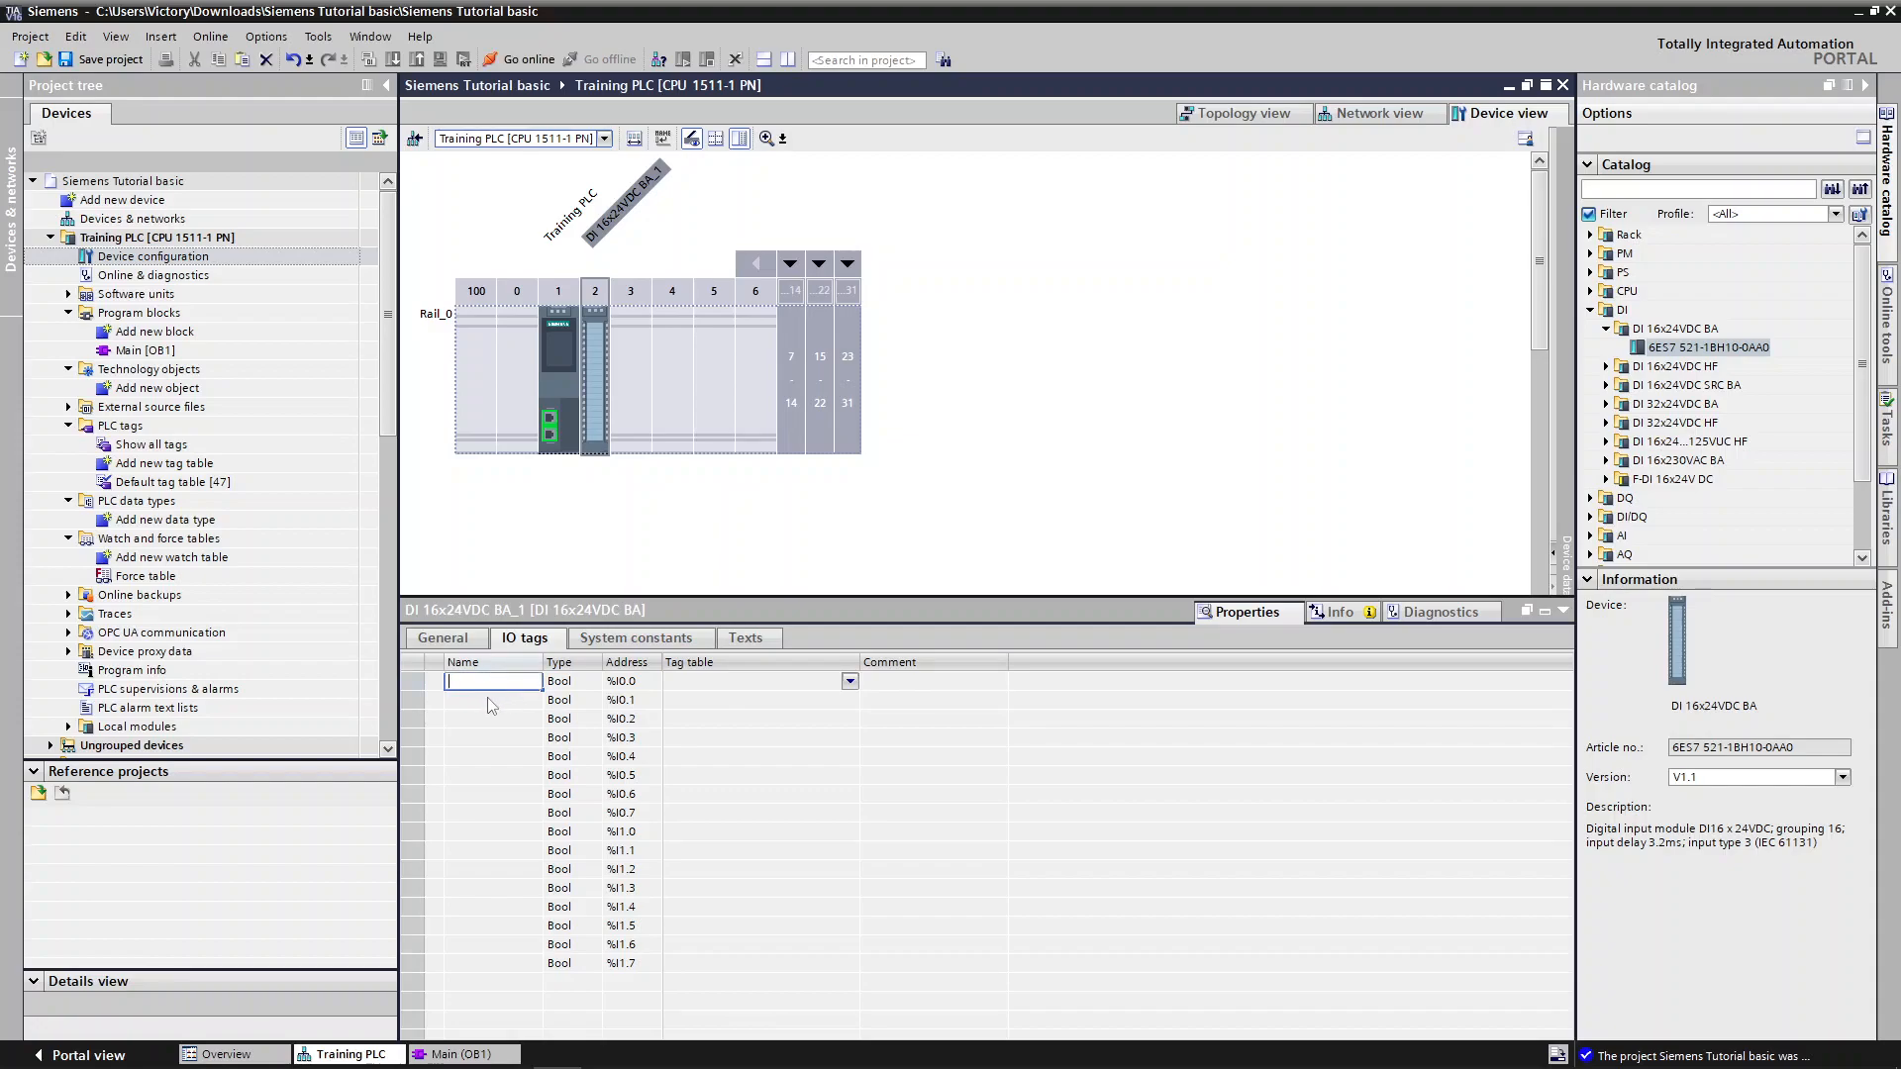
type("Push button 1")
key("Return")
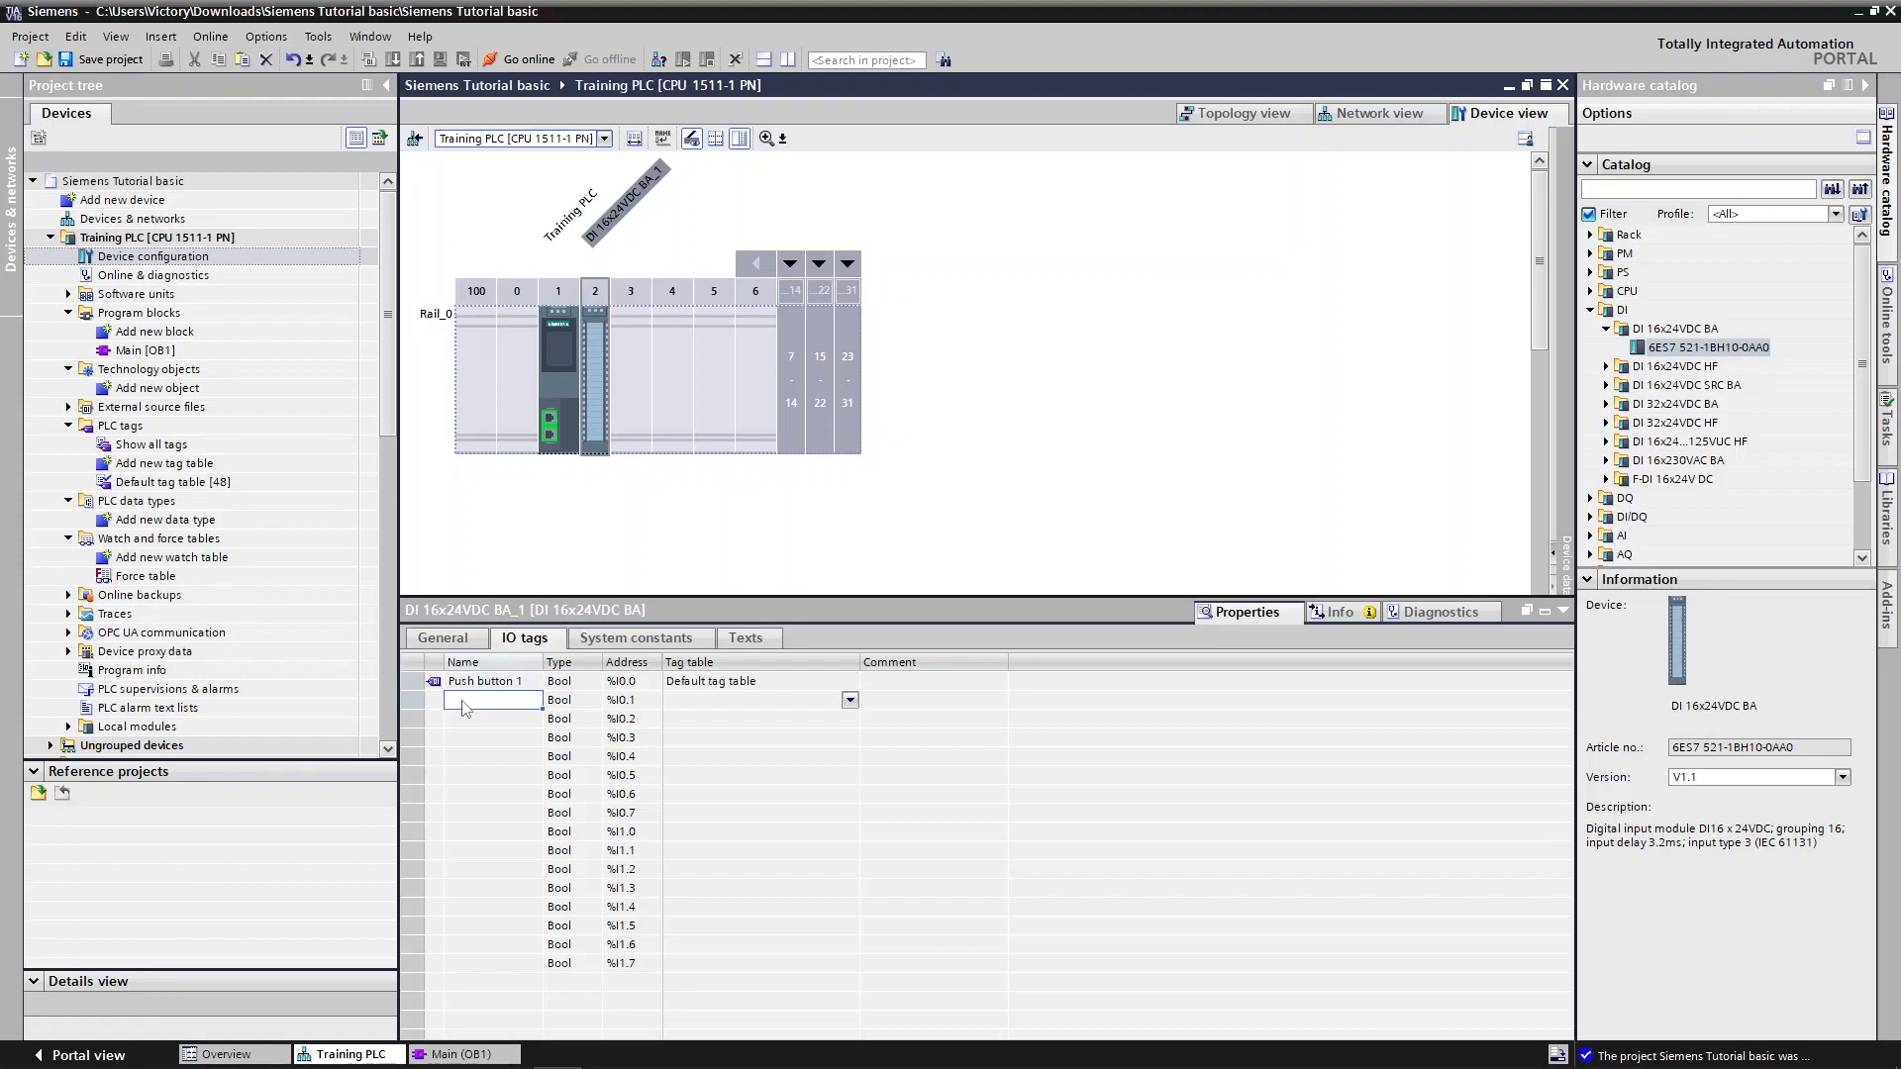
type("tank nswi")
key("BackSpace")
Name the input module's %I0.6 address "Pilot switch"
left_click(479, 796)
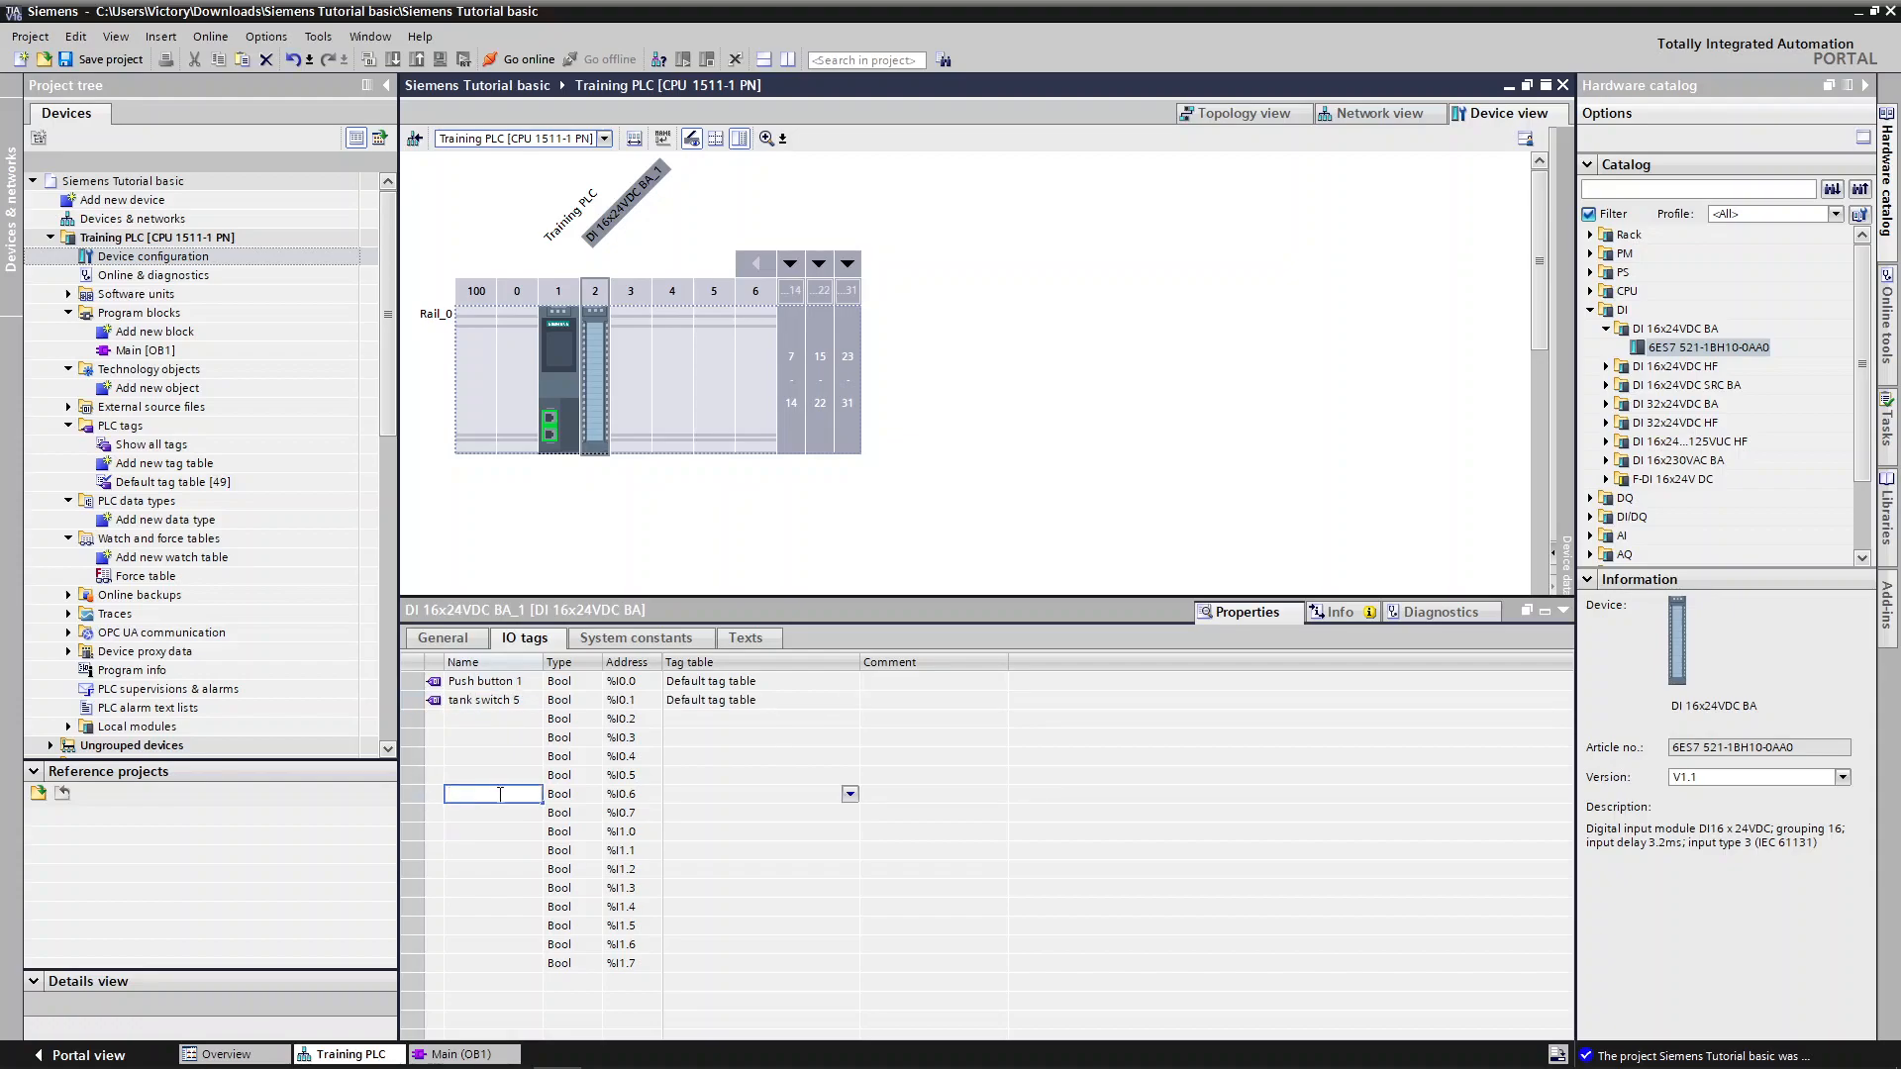
type("Pilot swi")
type("y")
type("tvh")
key("BackSpace")
type("ch")
left_click(476, 870)
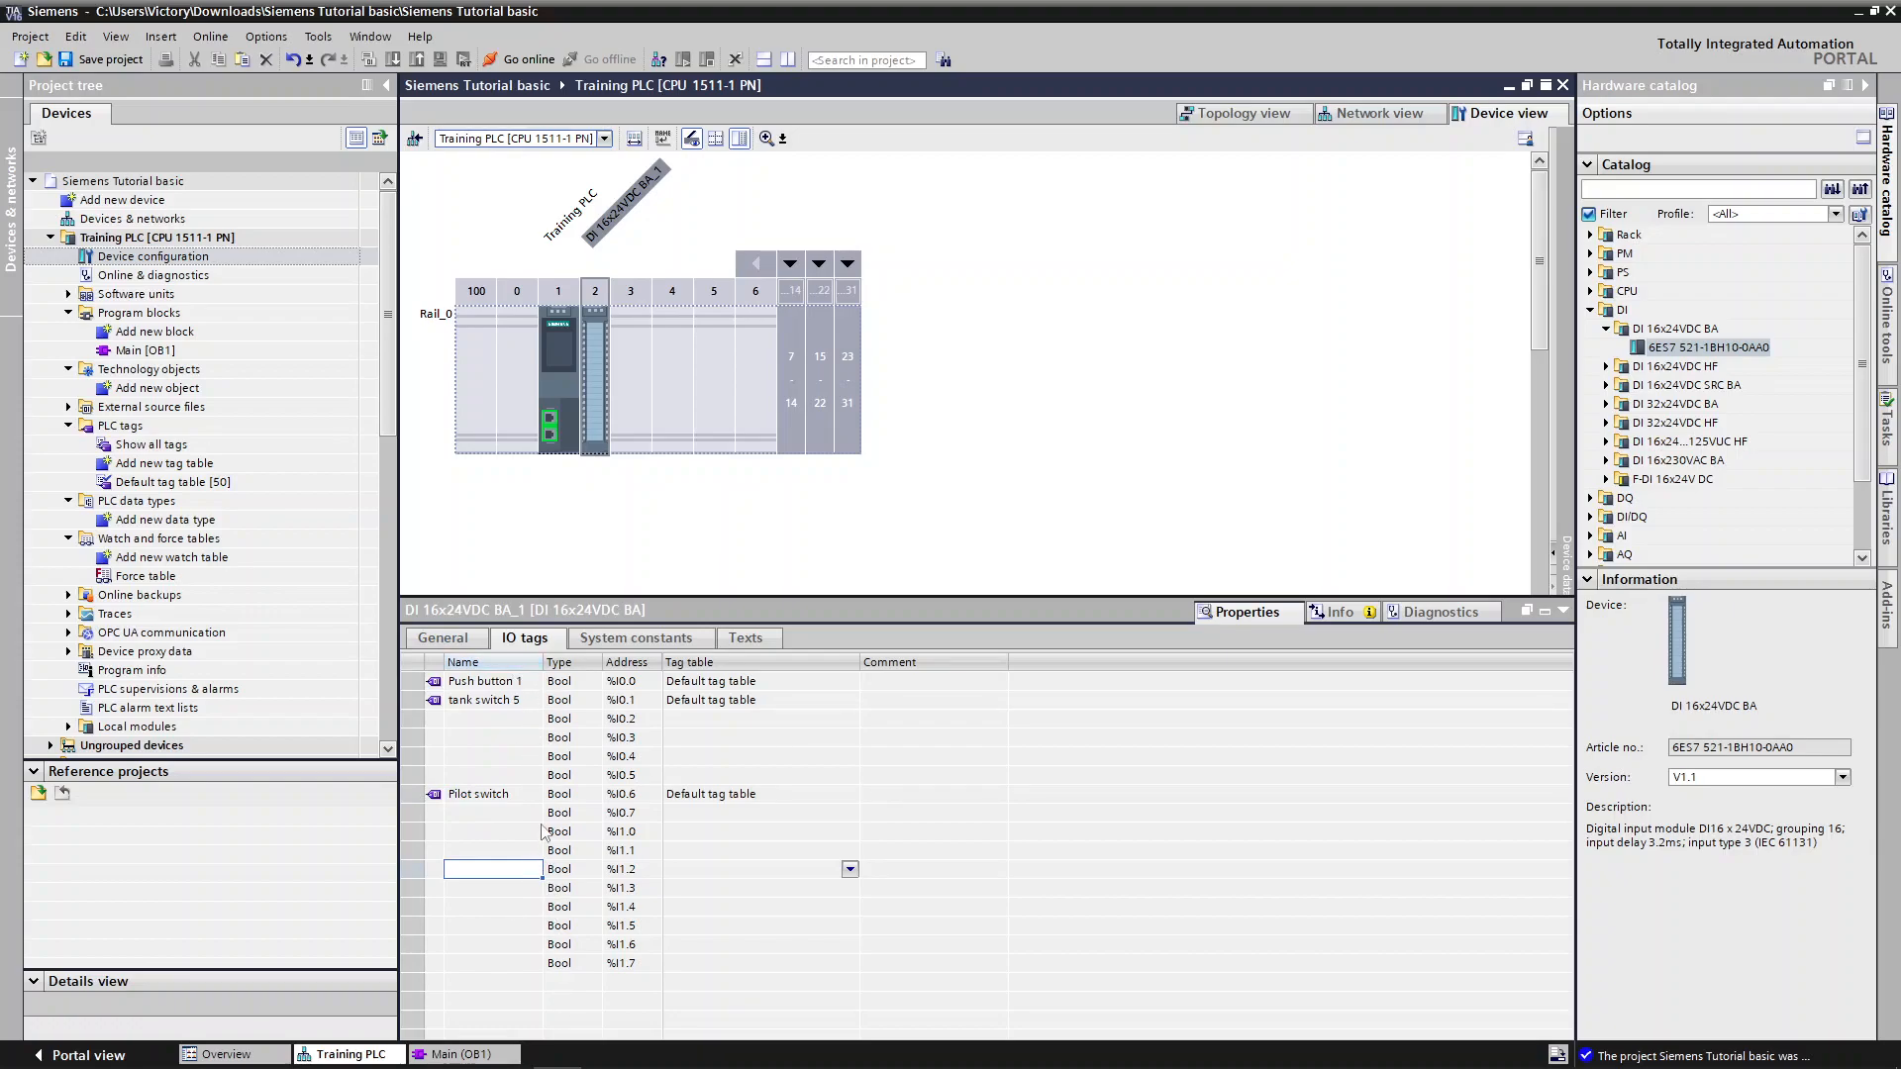
Check the tag table assignment of the Push button 1 tag and look over the unused input addresses
left_click(743, 682)
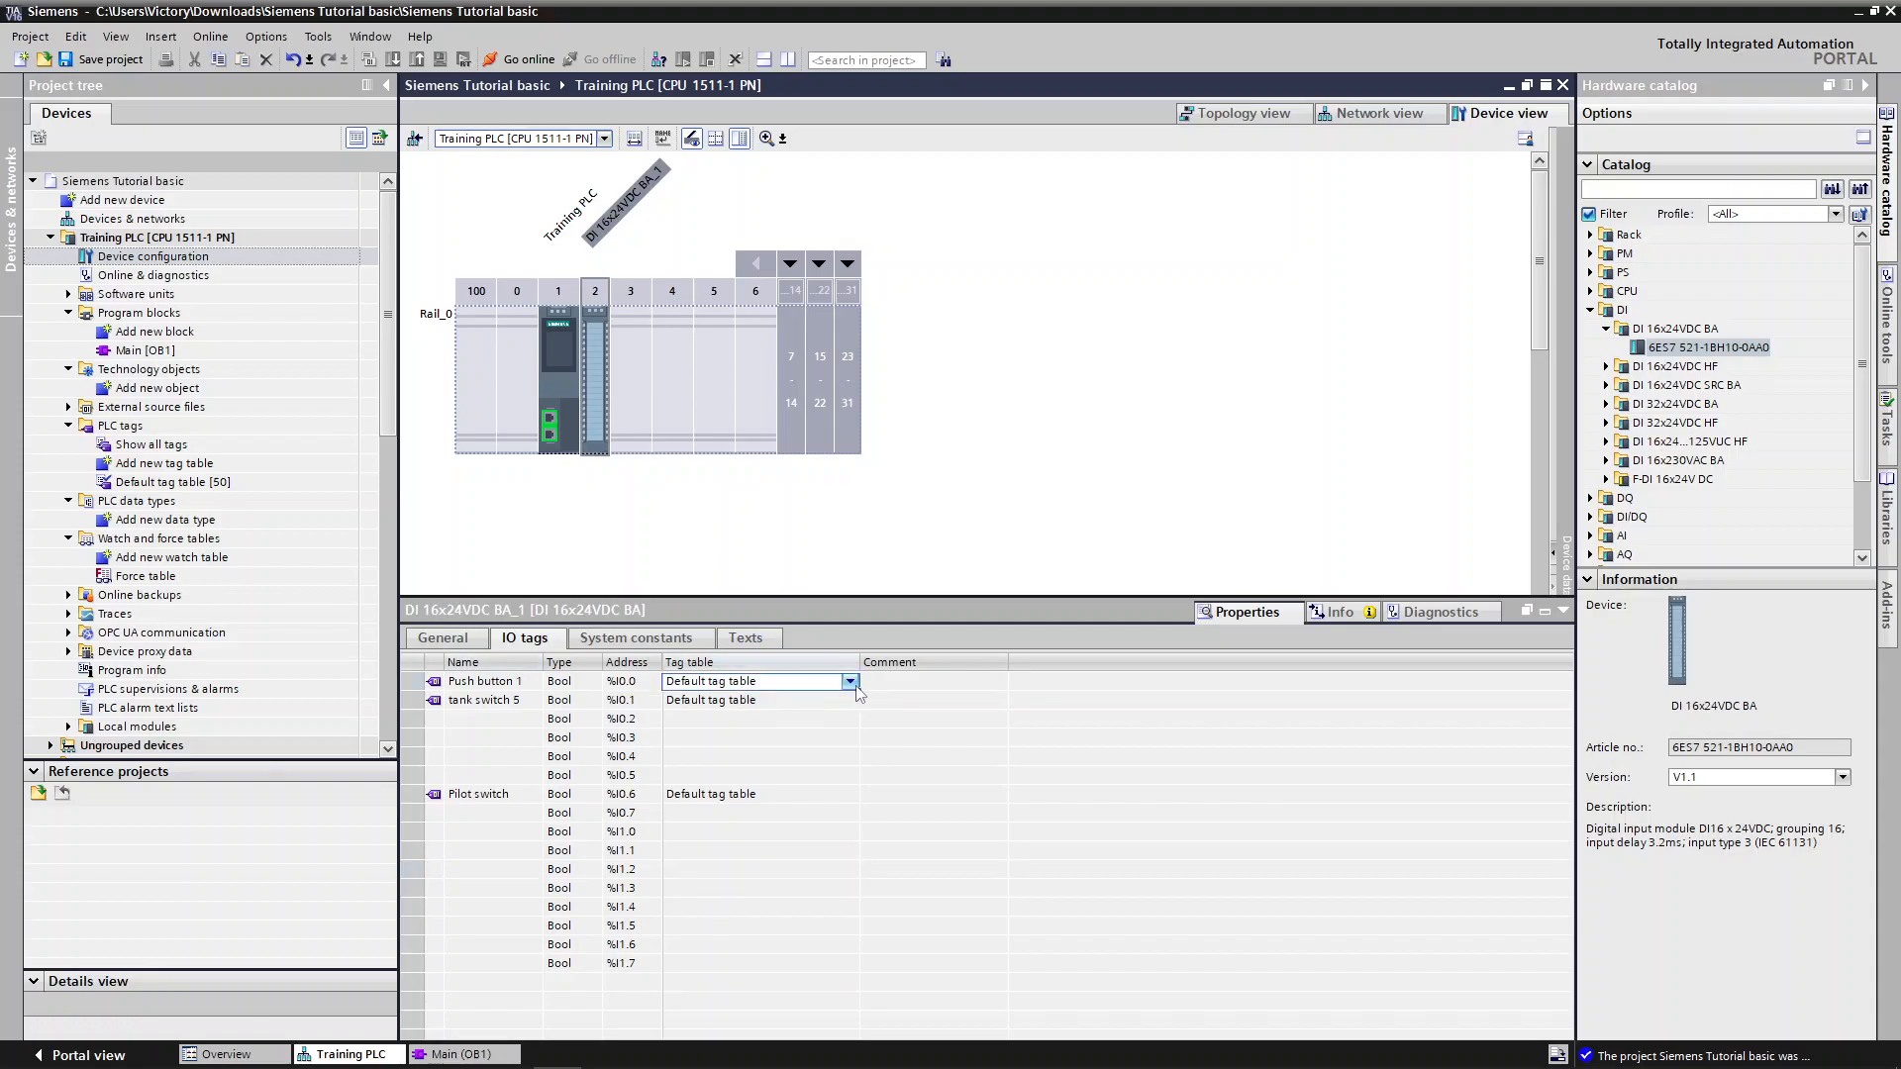
left_click(858, 690)
left_click(857, 692)
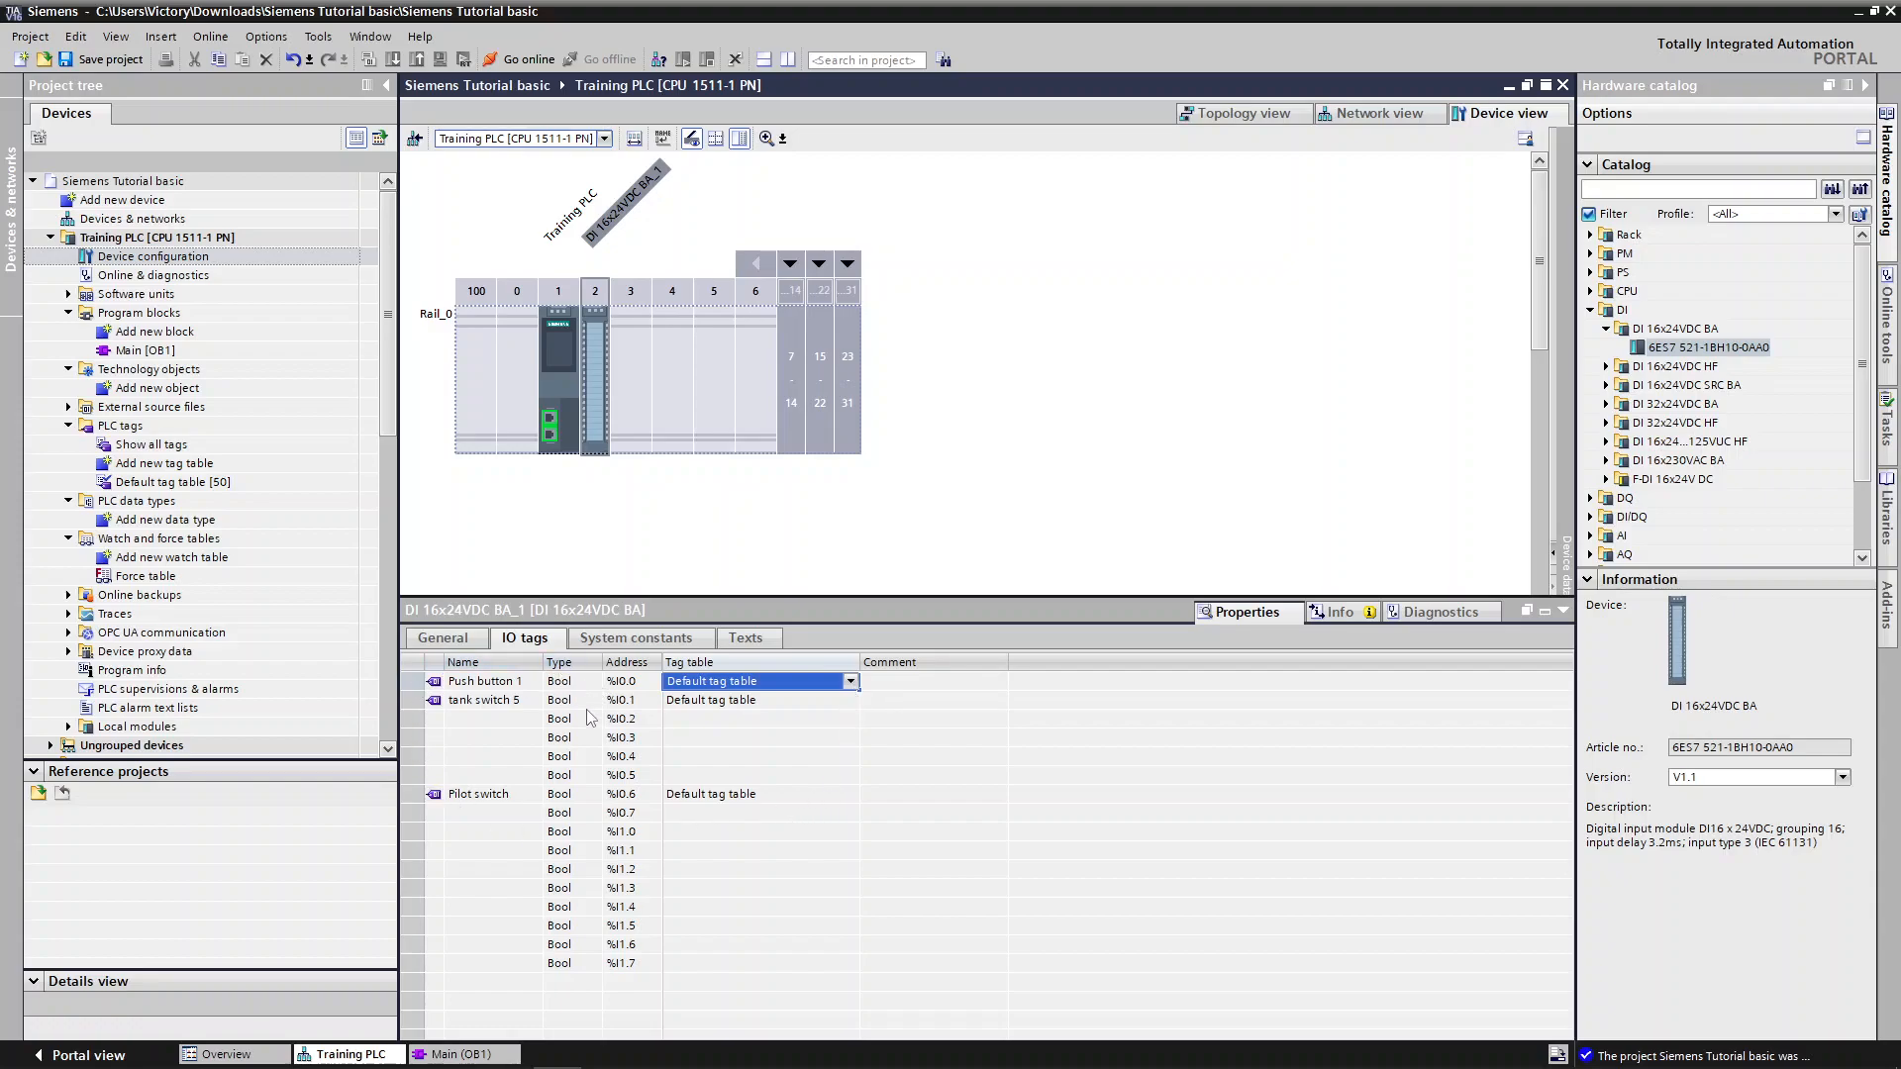
left_click_drag(590, 737, 594, 782)
left_click(471, 855)
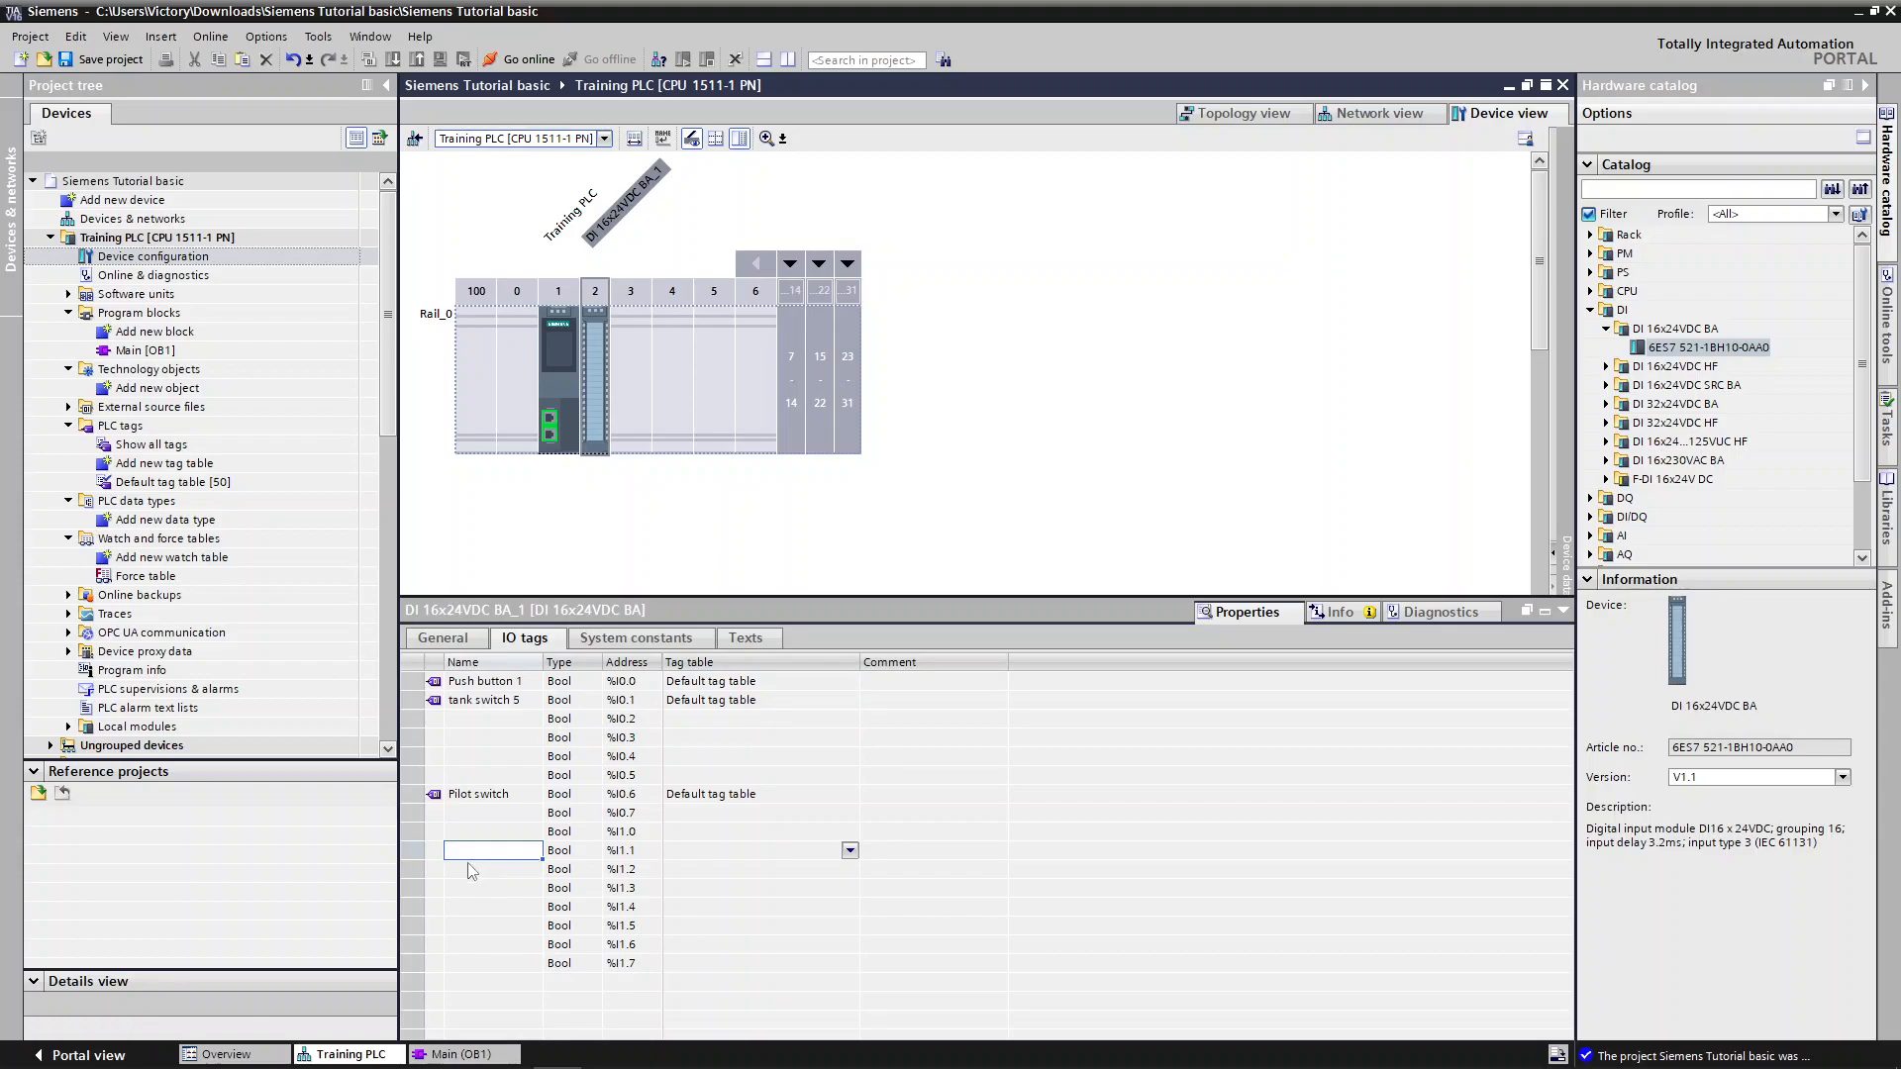
Insert the DQ 16x24VDC/0.5A BA digital output module, article 6ES7 522-1BH10-0AA0, into slot 3 of the rack
left_click(640, 364)
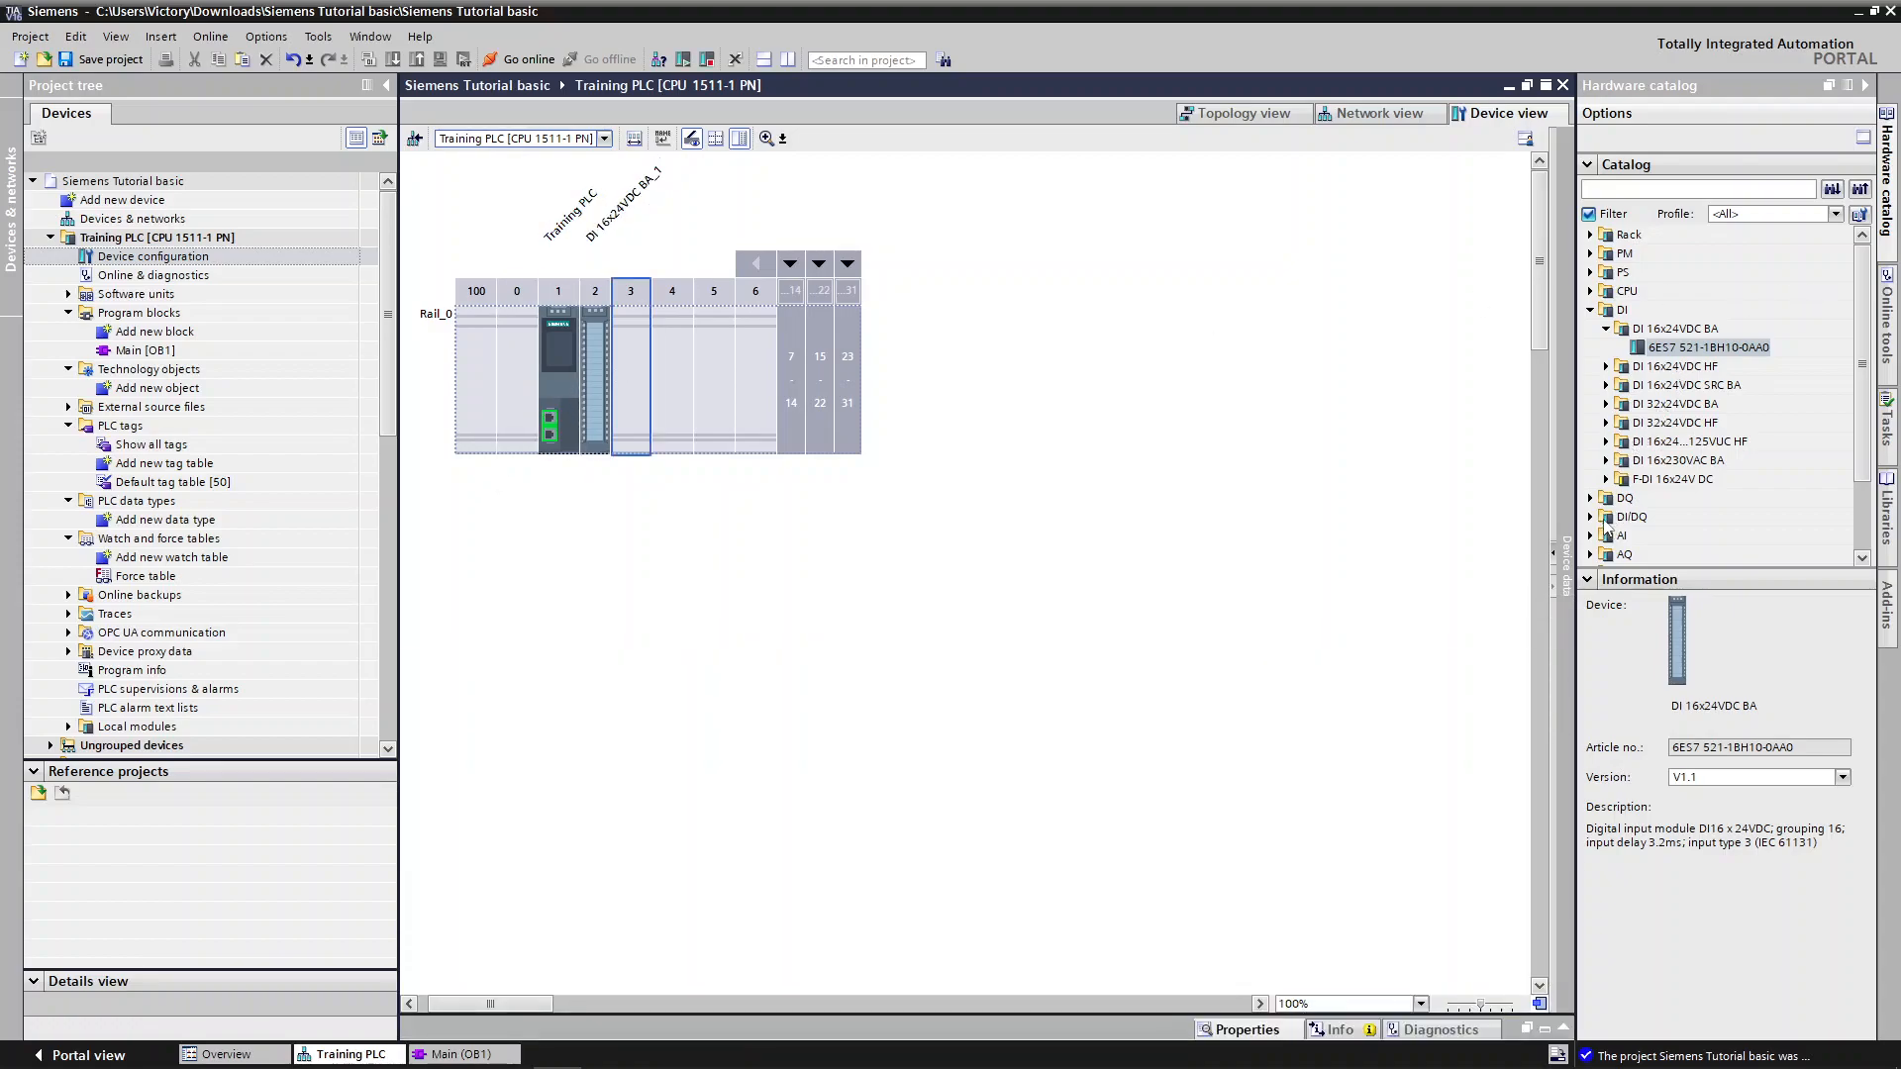
left_click(1590, 310)
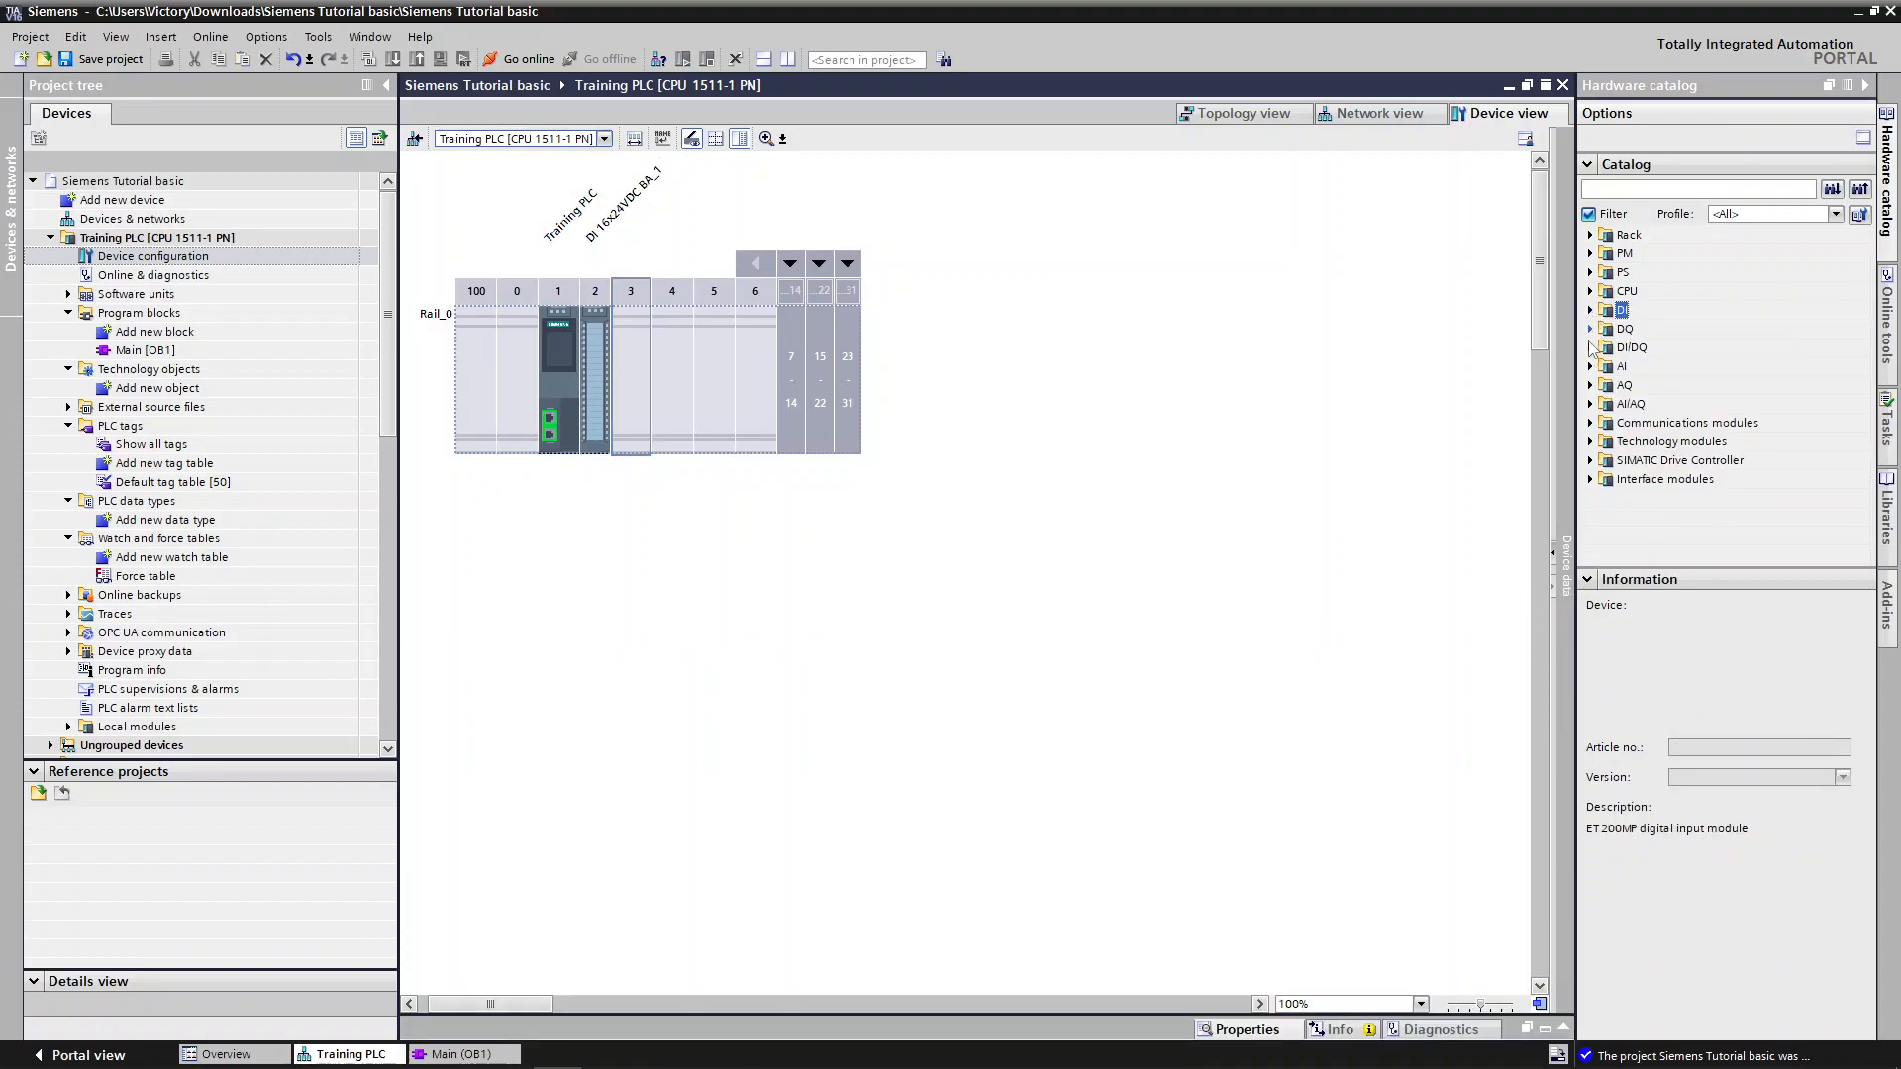
left_click(1590, 329)
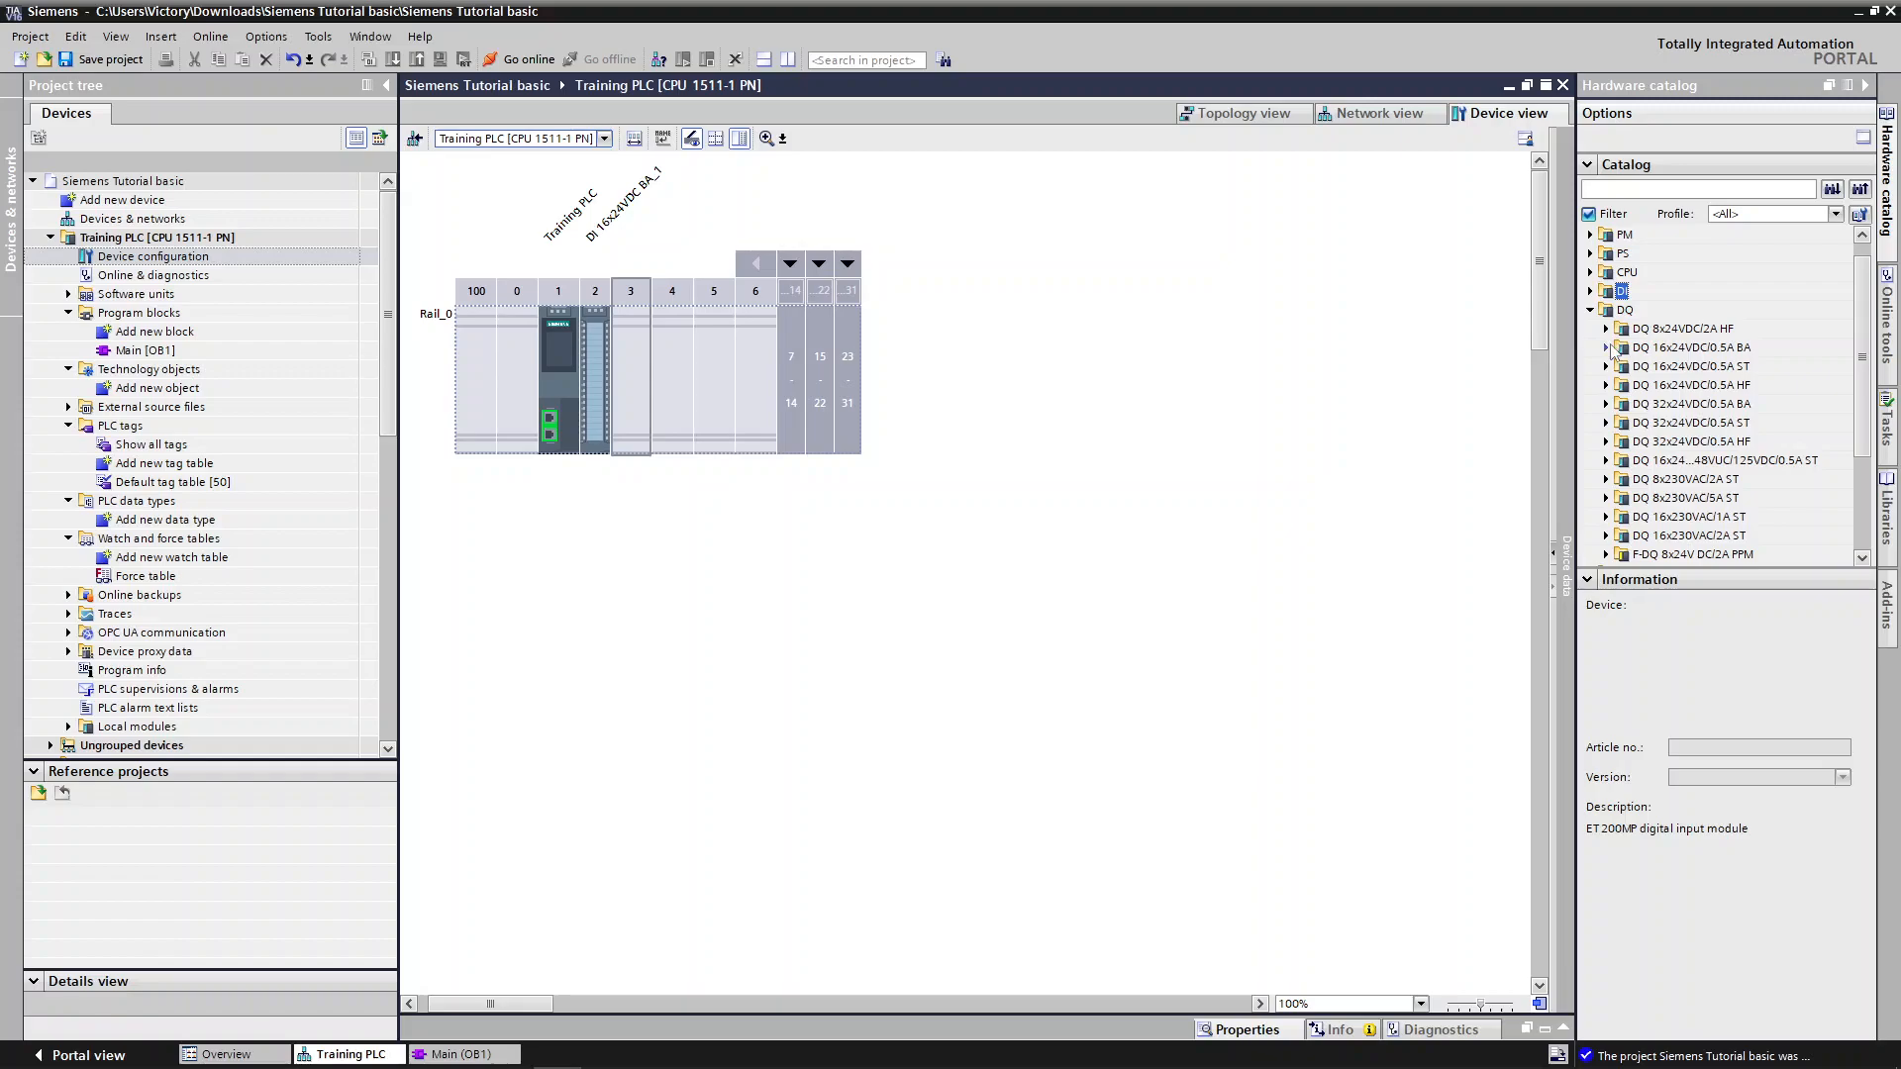
left_click(1608, 349)
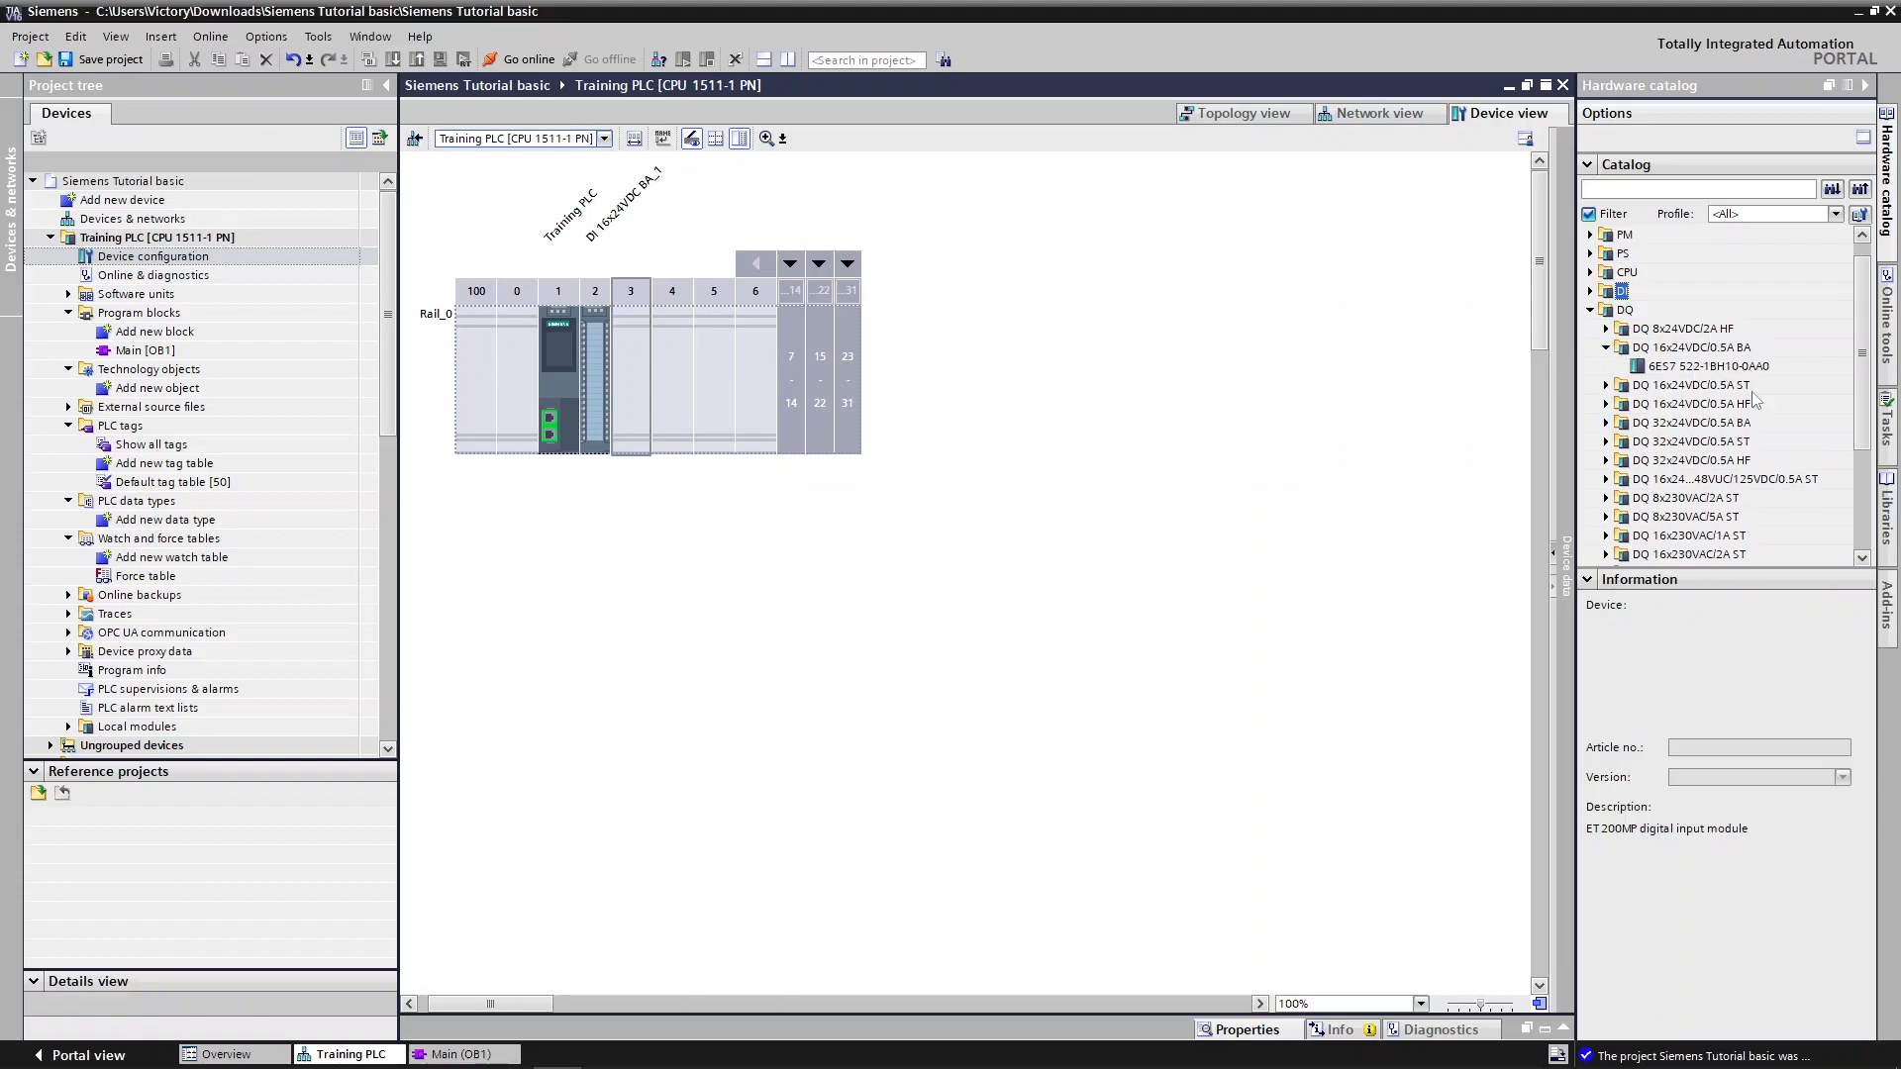
double_click(1675, 366)
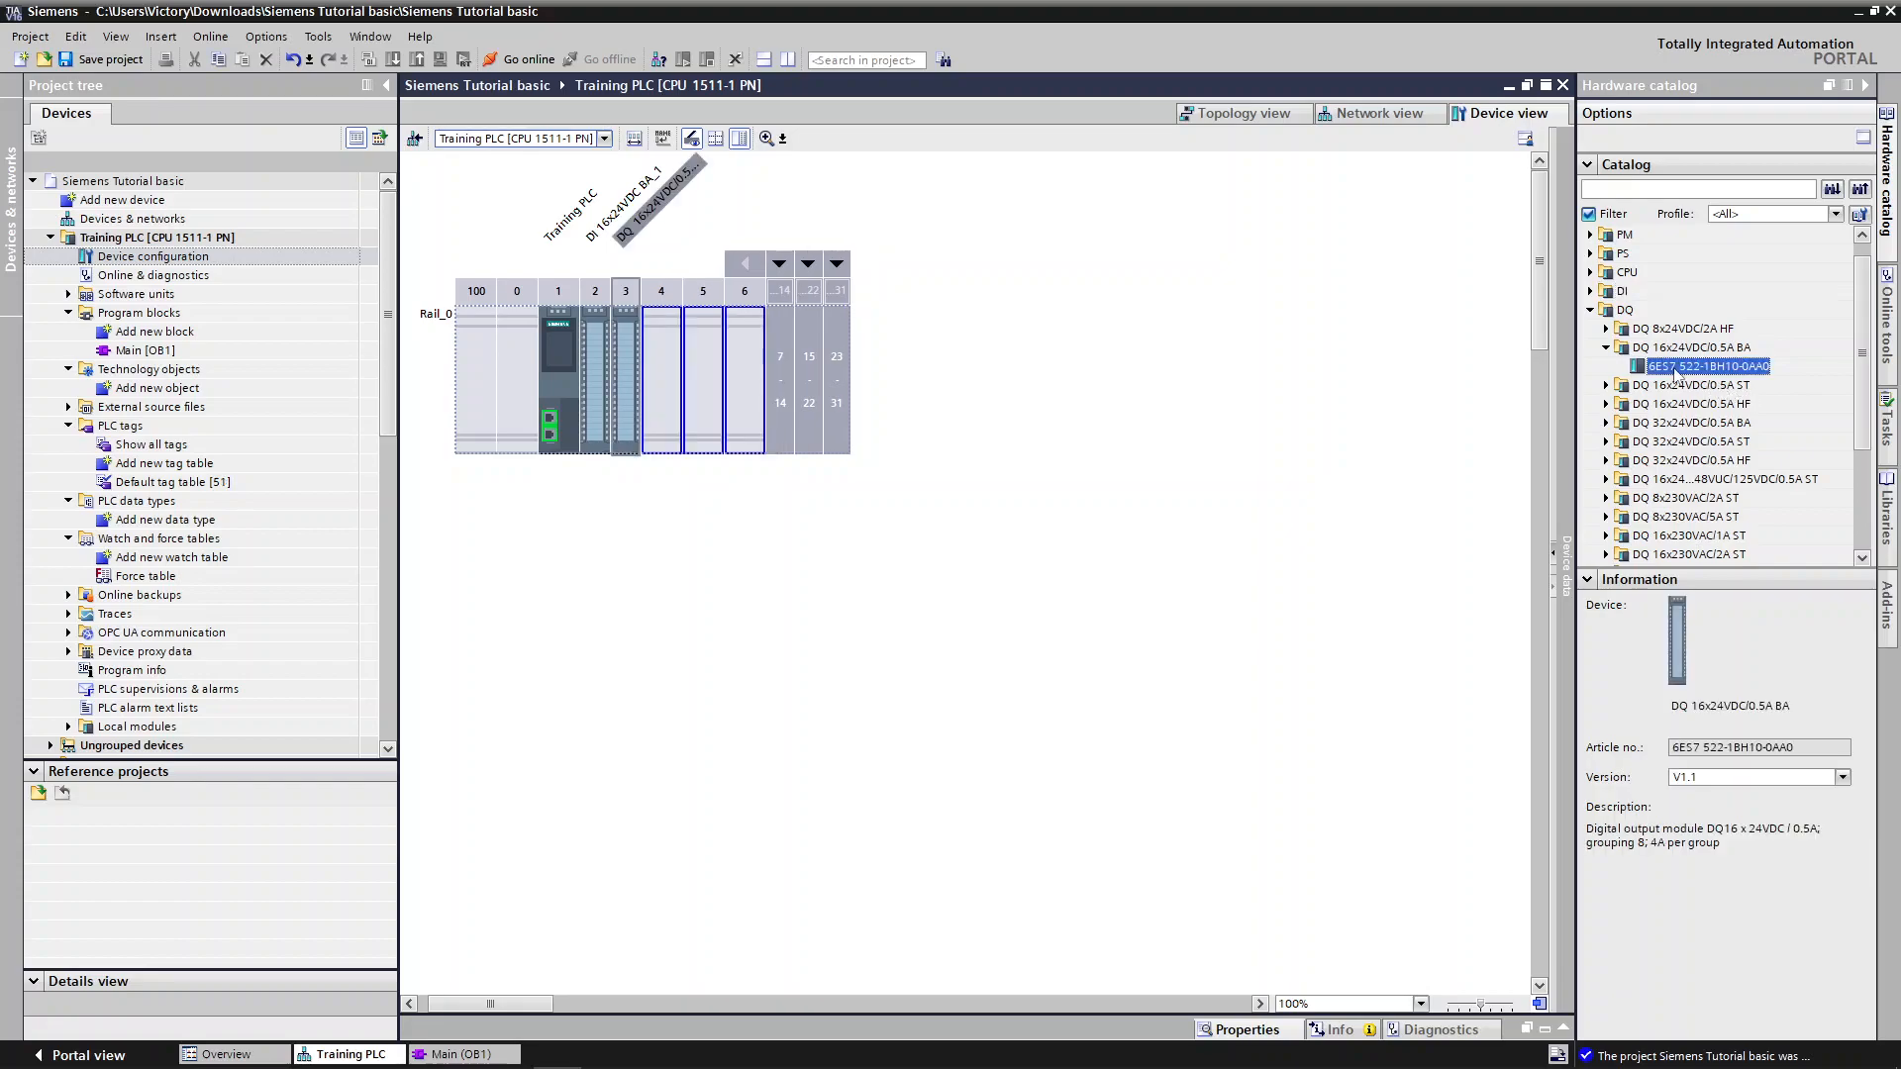
Open the properties of the digital output module in slot 3 and review its module parameters
left_click(631, 360)
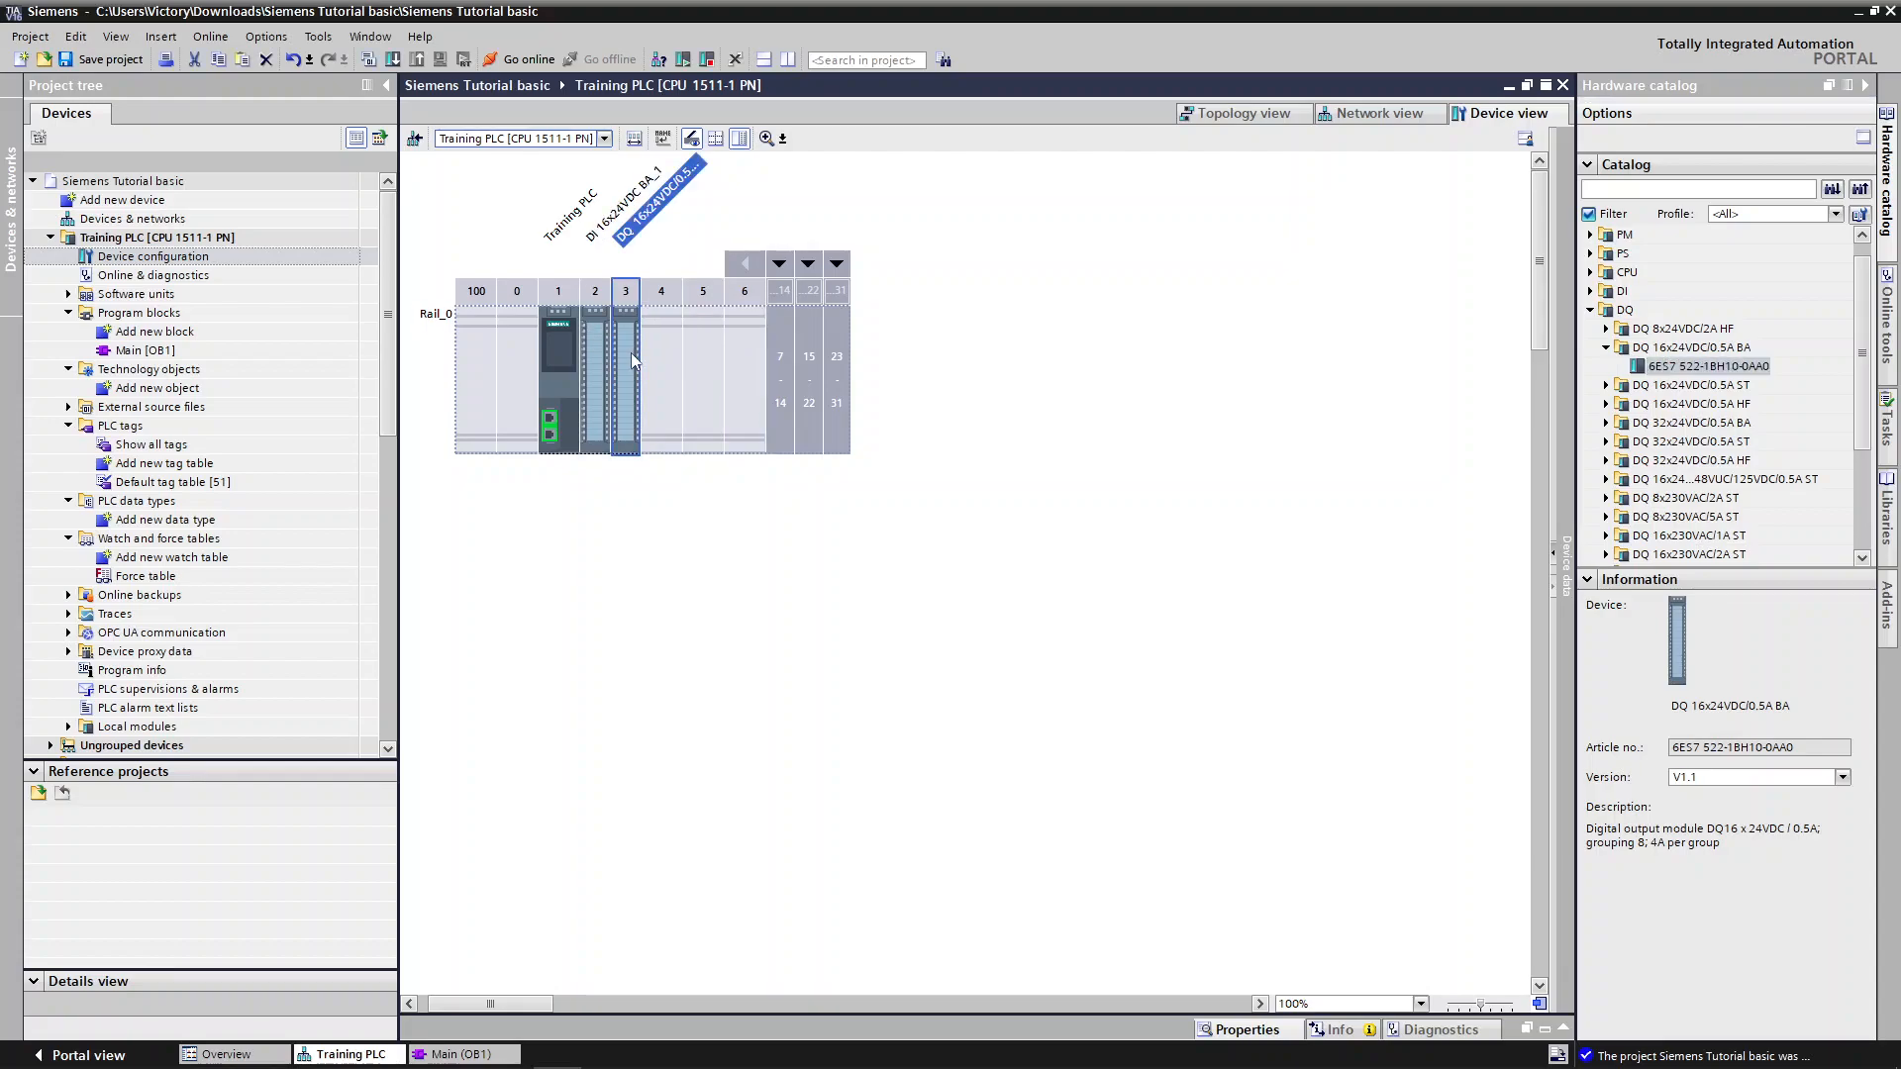
double_click(632, 354)
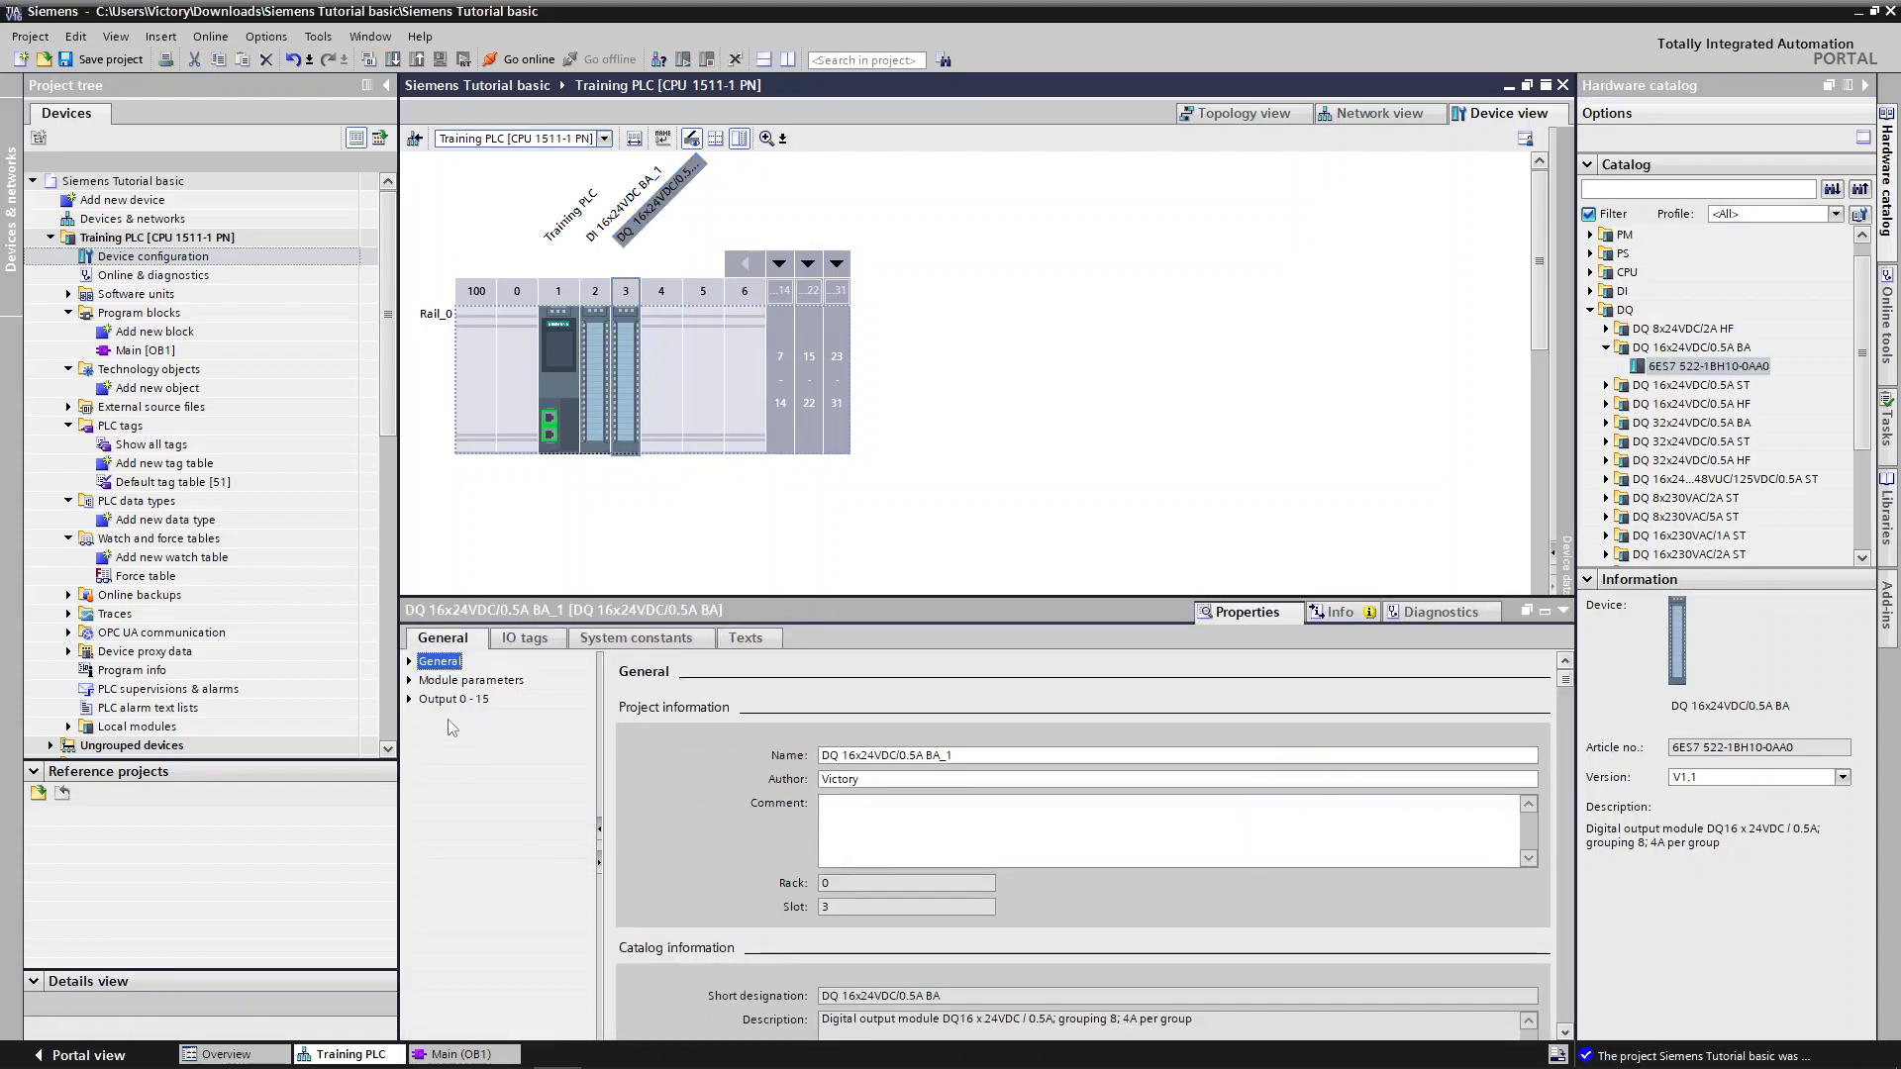
left_click(448, 681)
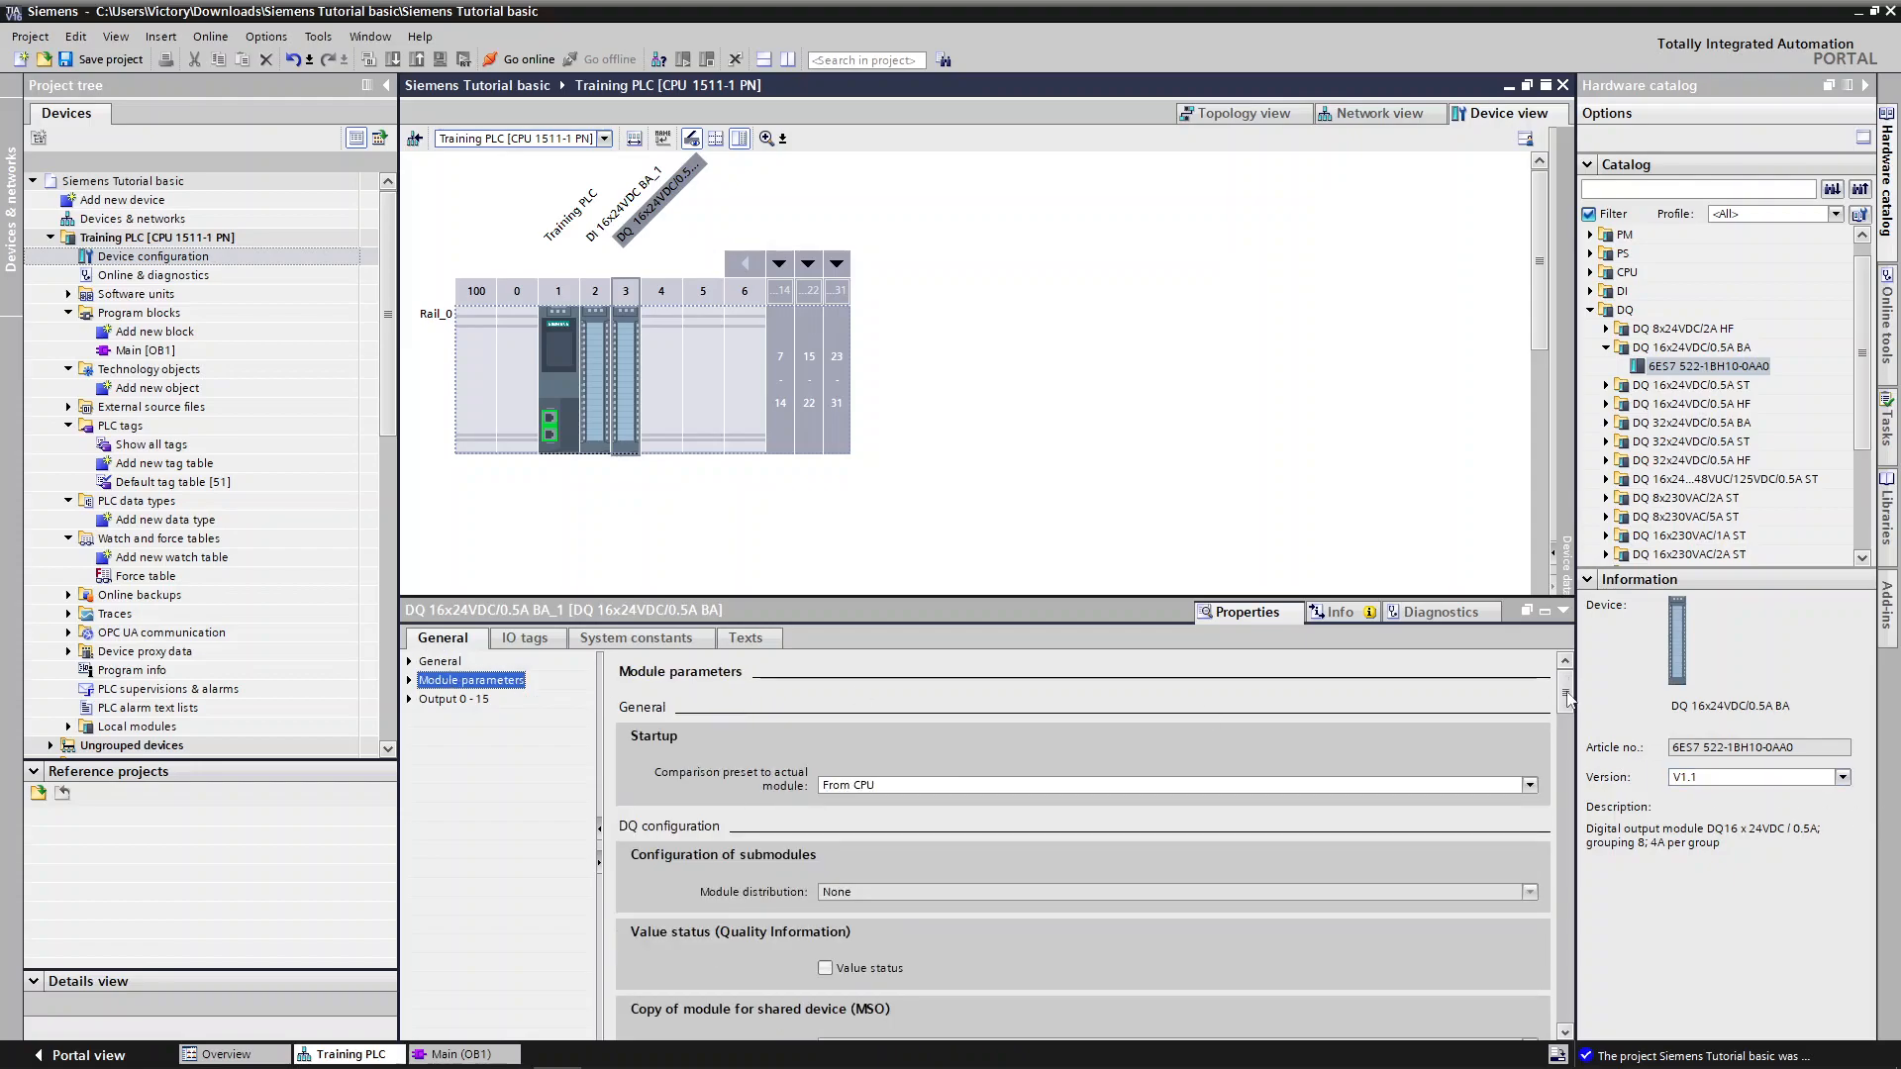
scroll(1567, 726, "down", 2)
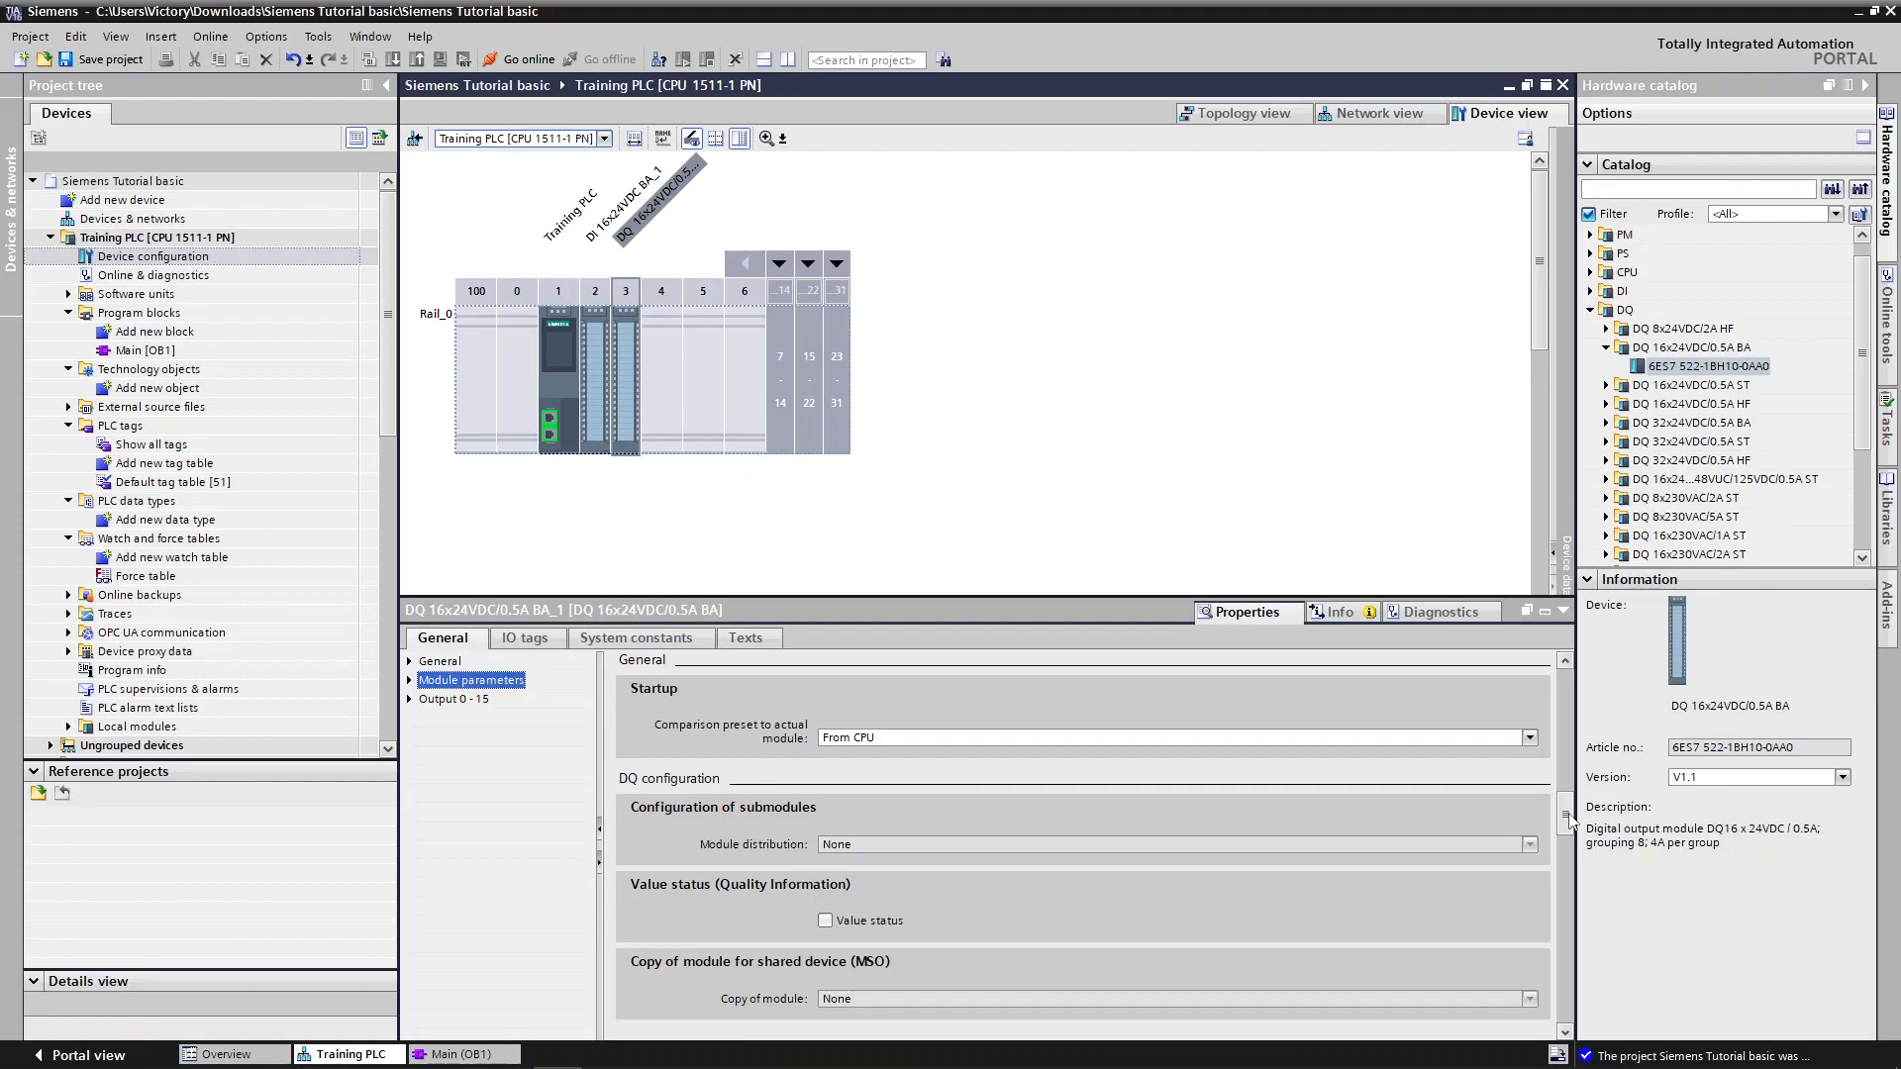
Examine the digital output module's Output 0 - 15 settings and open its start address for editing
left_click(410, 699)
left_click(445, 719)
left_click(471, 738)
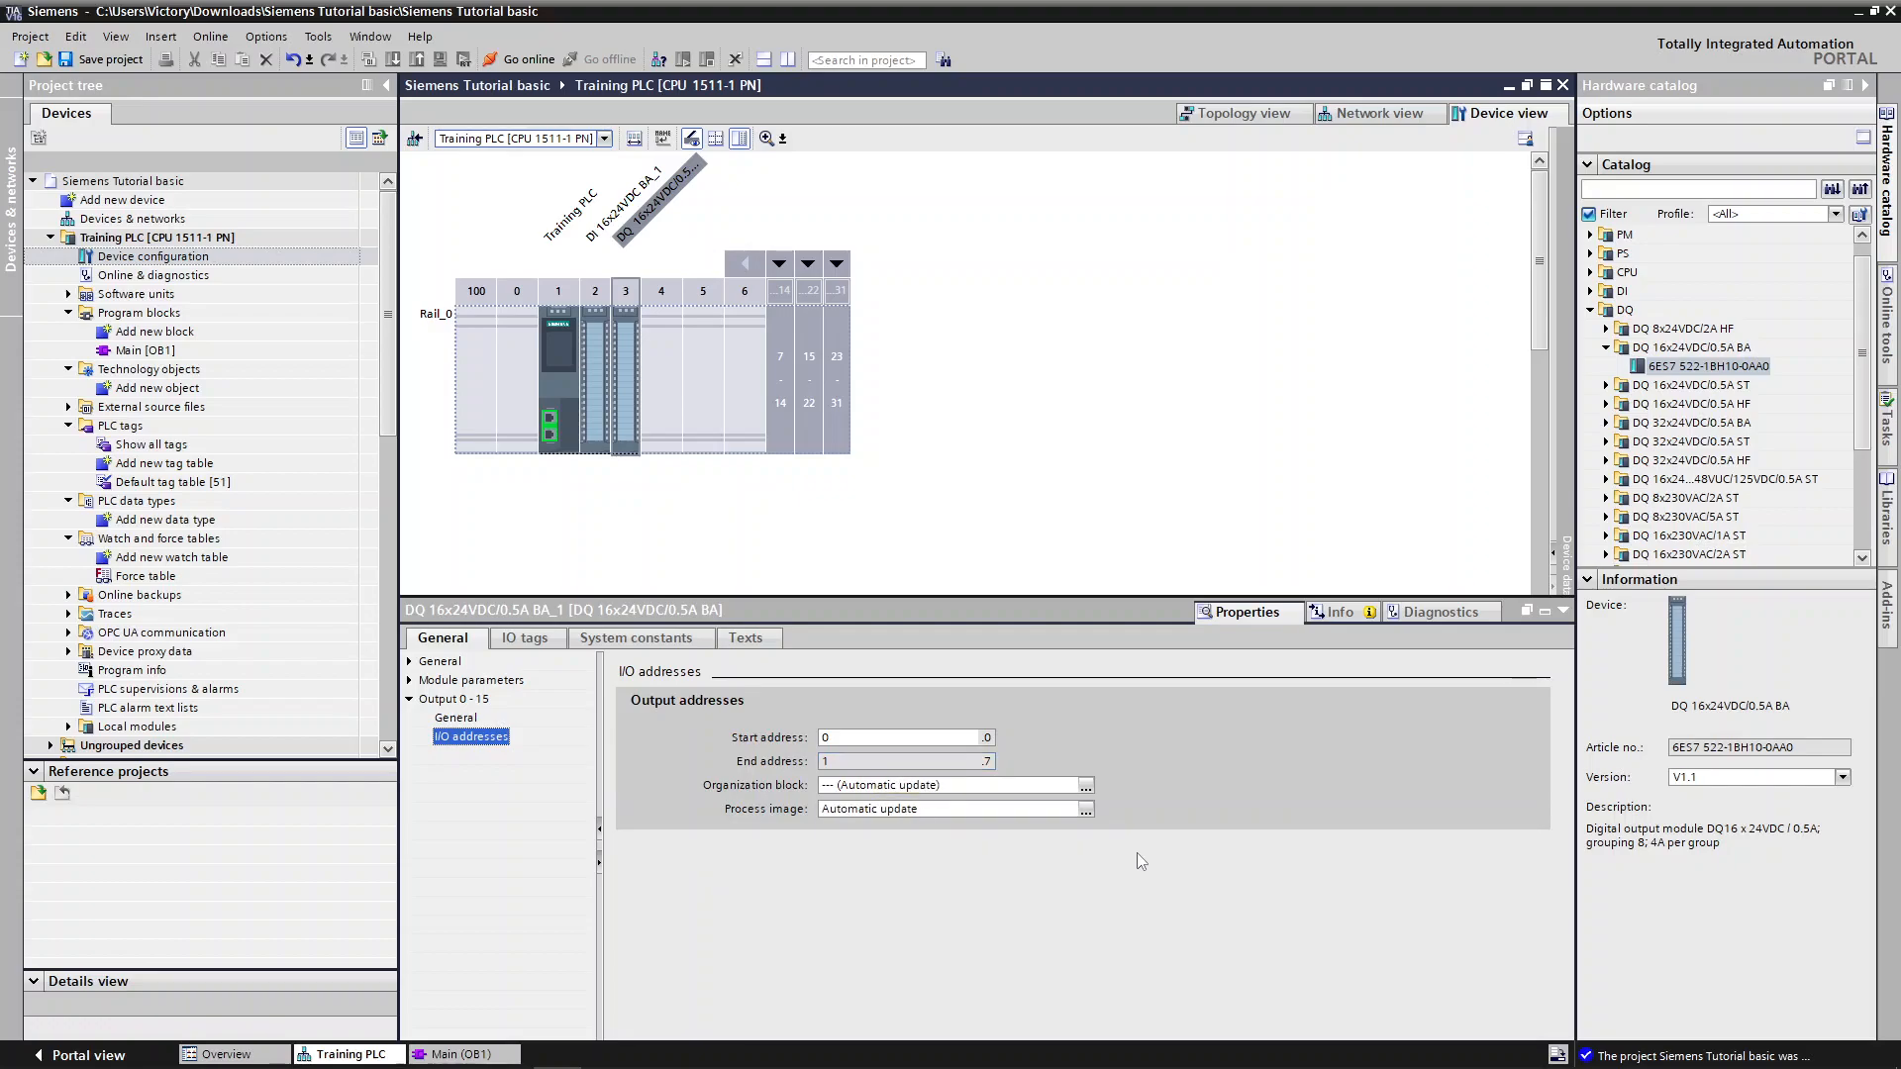
left_click(847, 736)
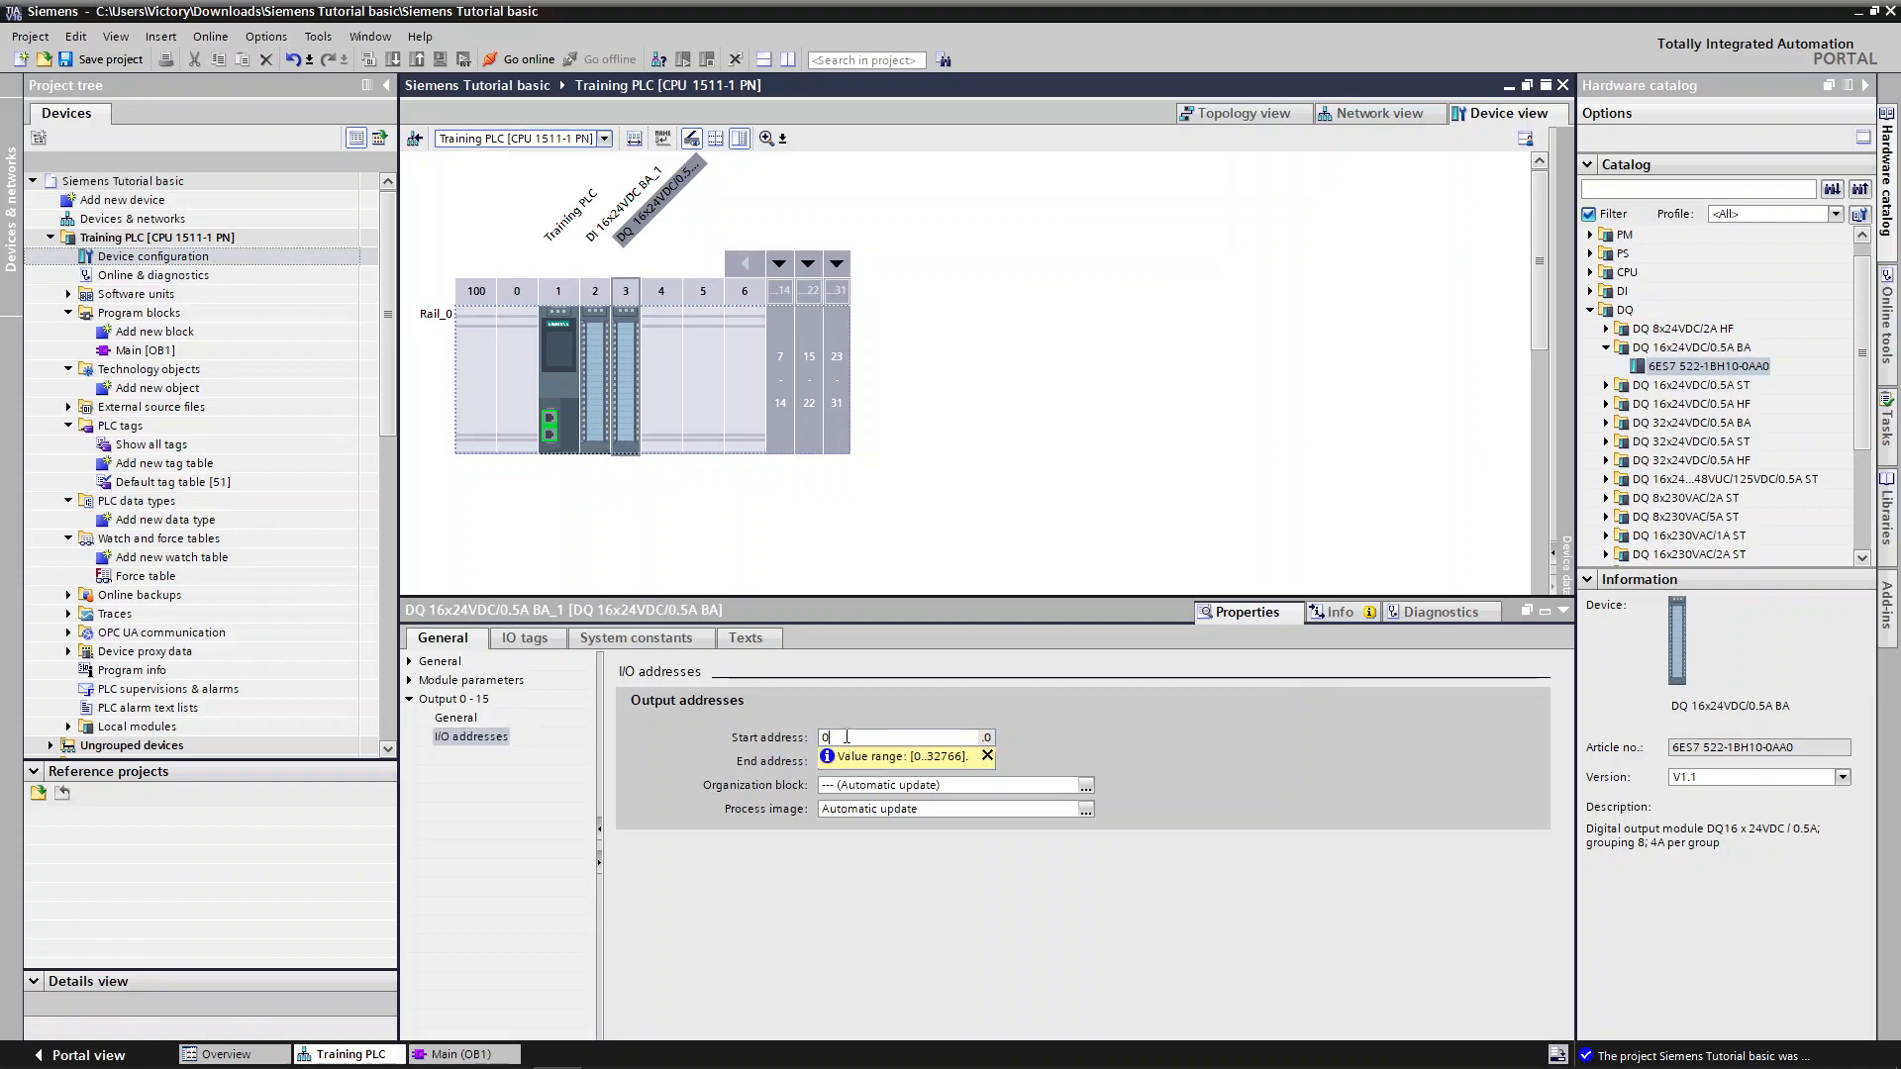
Set the output start address of the digital output module in slot 3 to 2
key("BackSpace")
type("2")
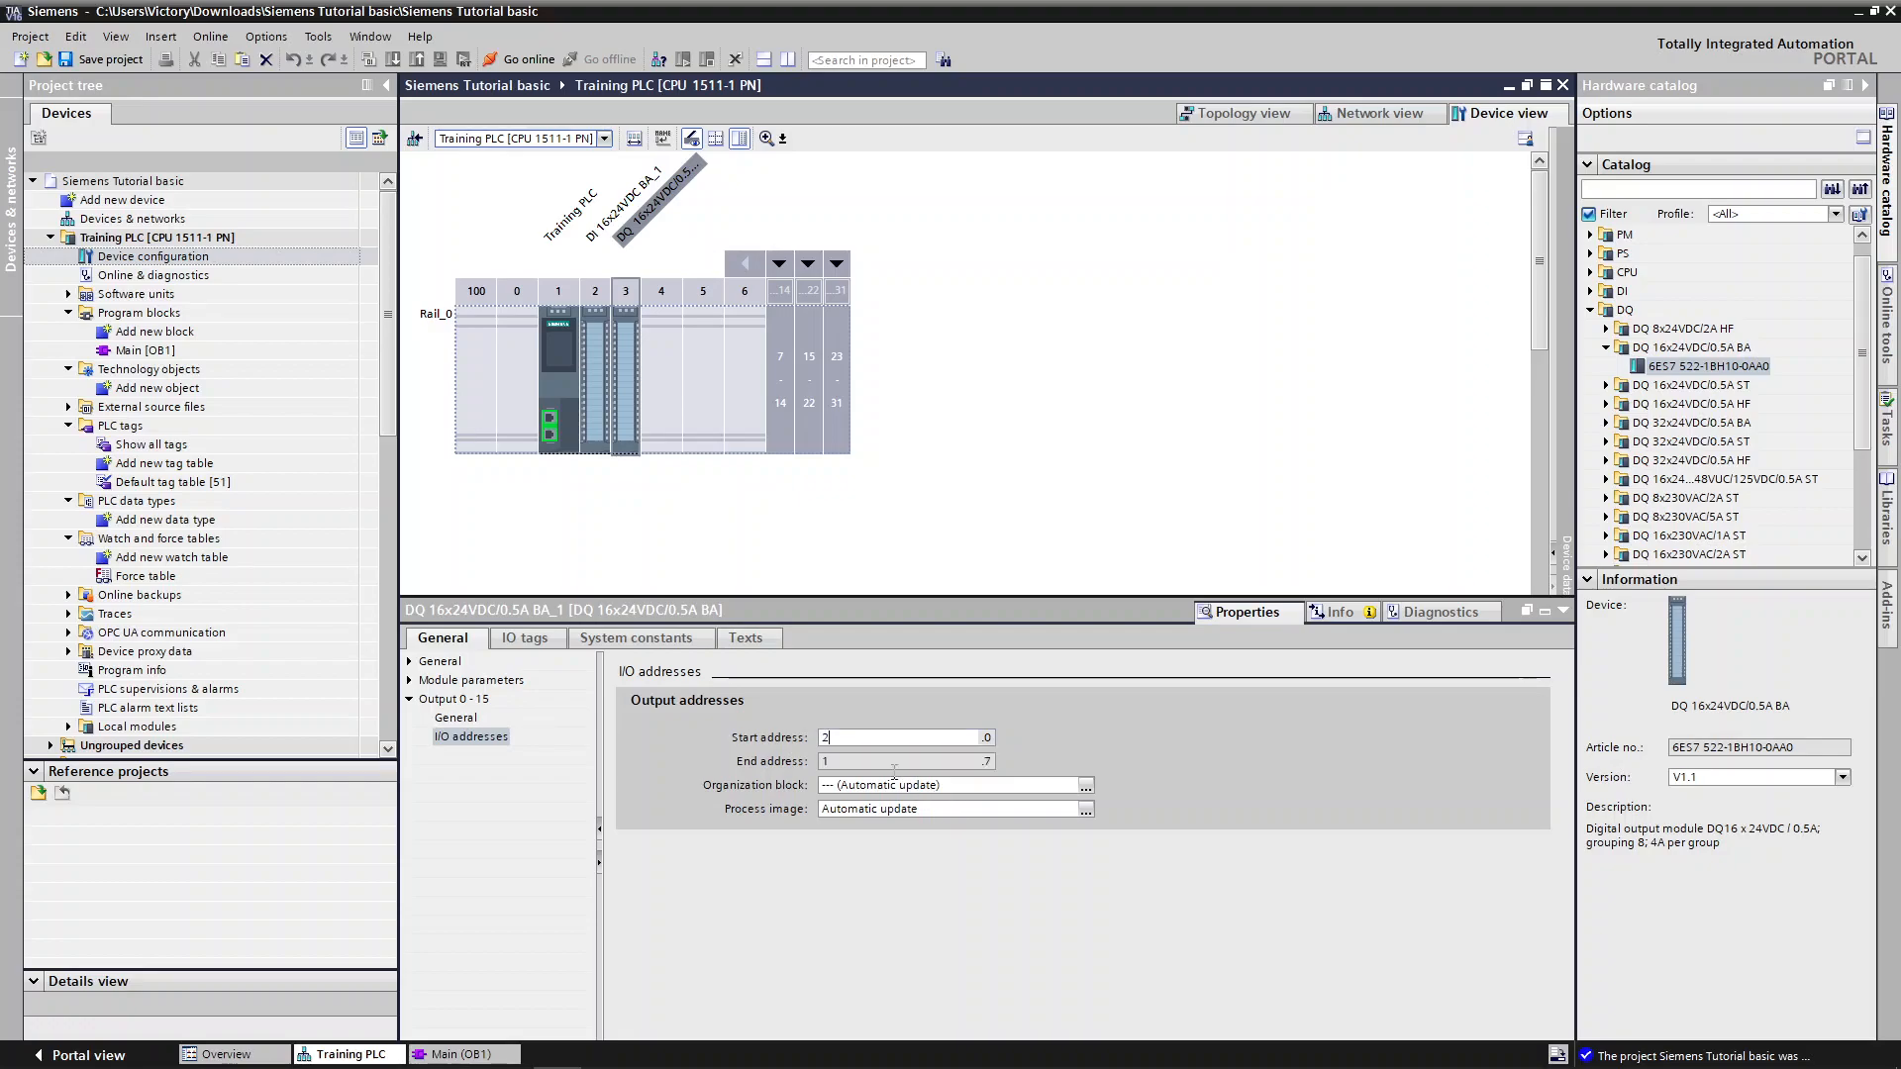
left_click(1117, 762)
Name the slot 3 module's output tags Tank light at %Q2.0, Motor 5 at %Q2.3 and Fan 2 at %Q3.0
left_click(539, 643)
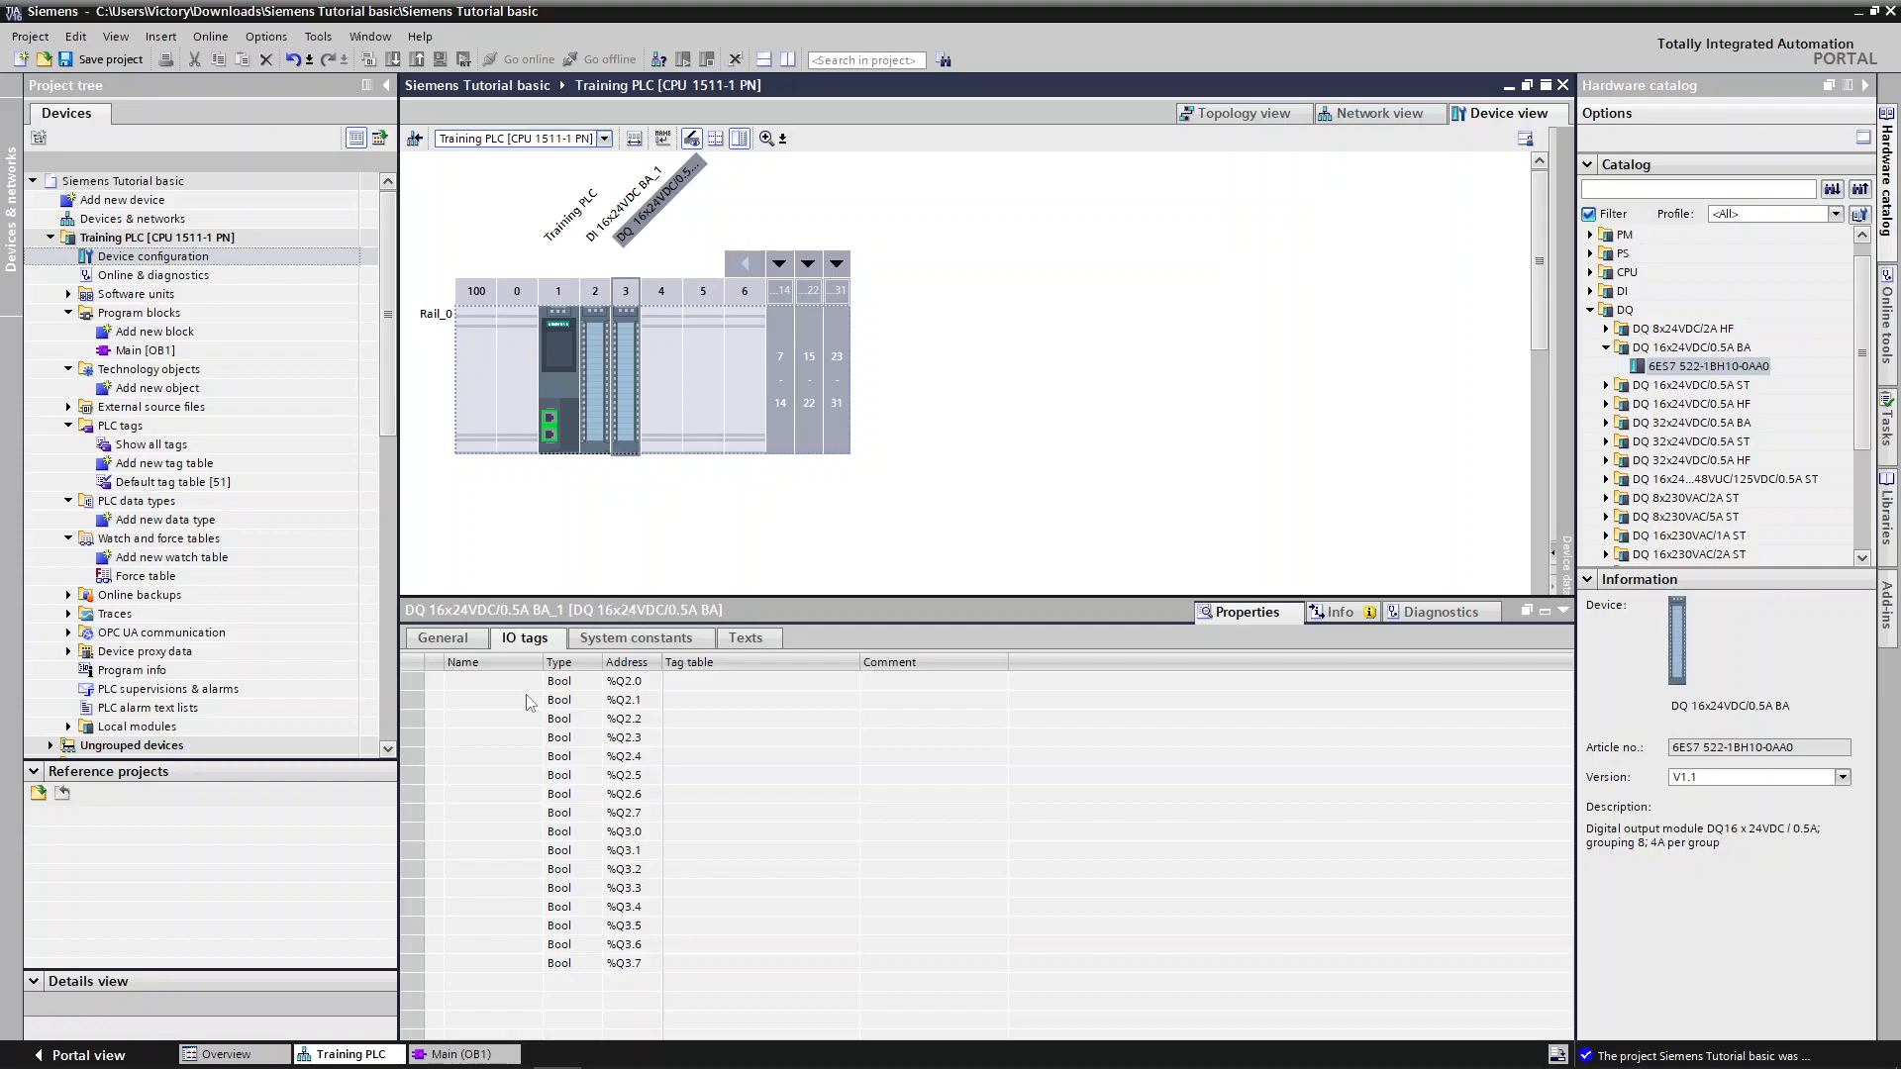
left_click(483, 683)
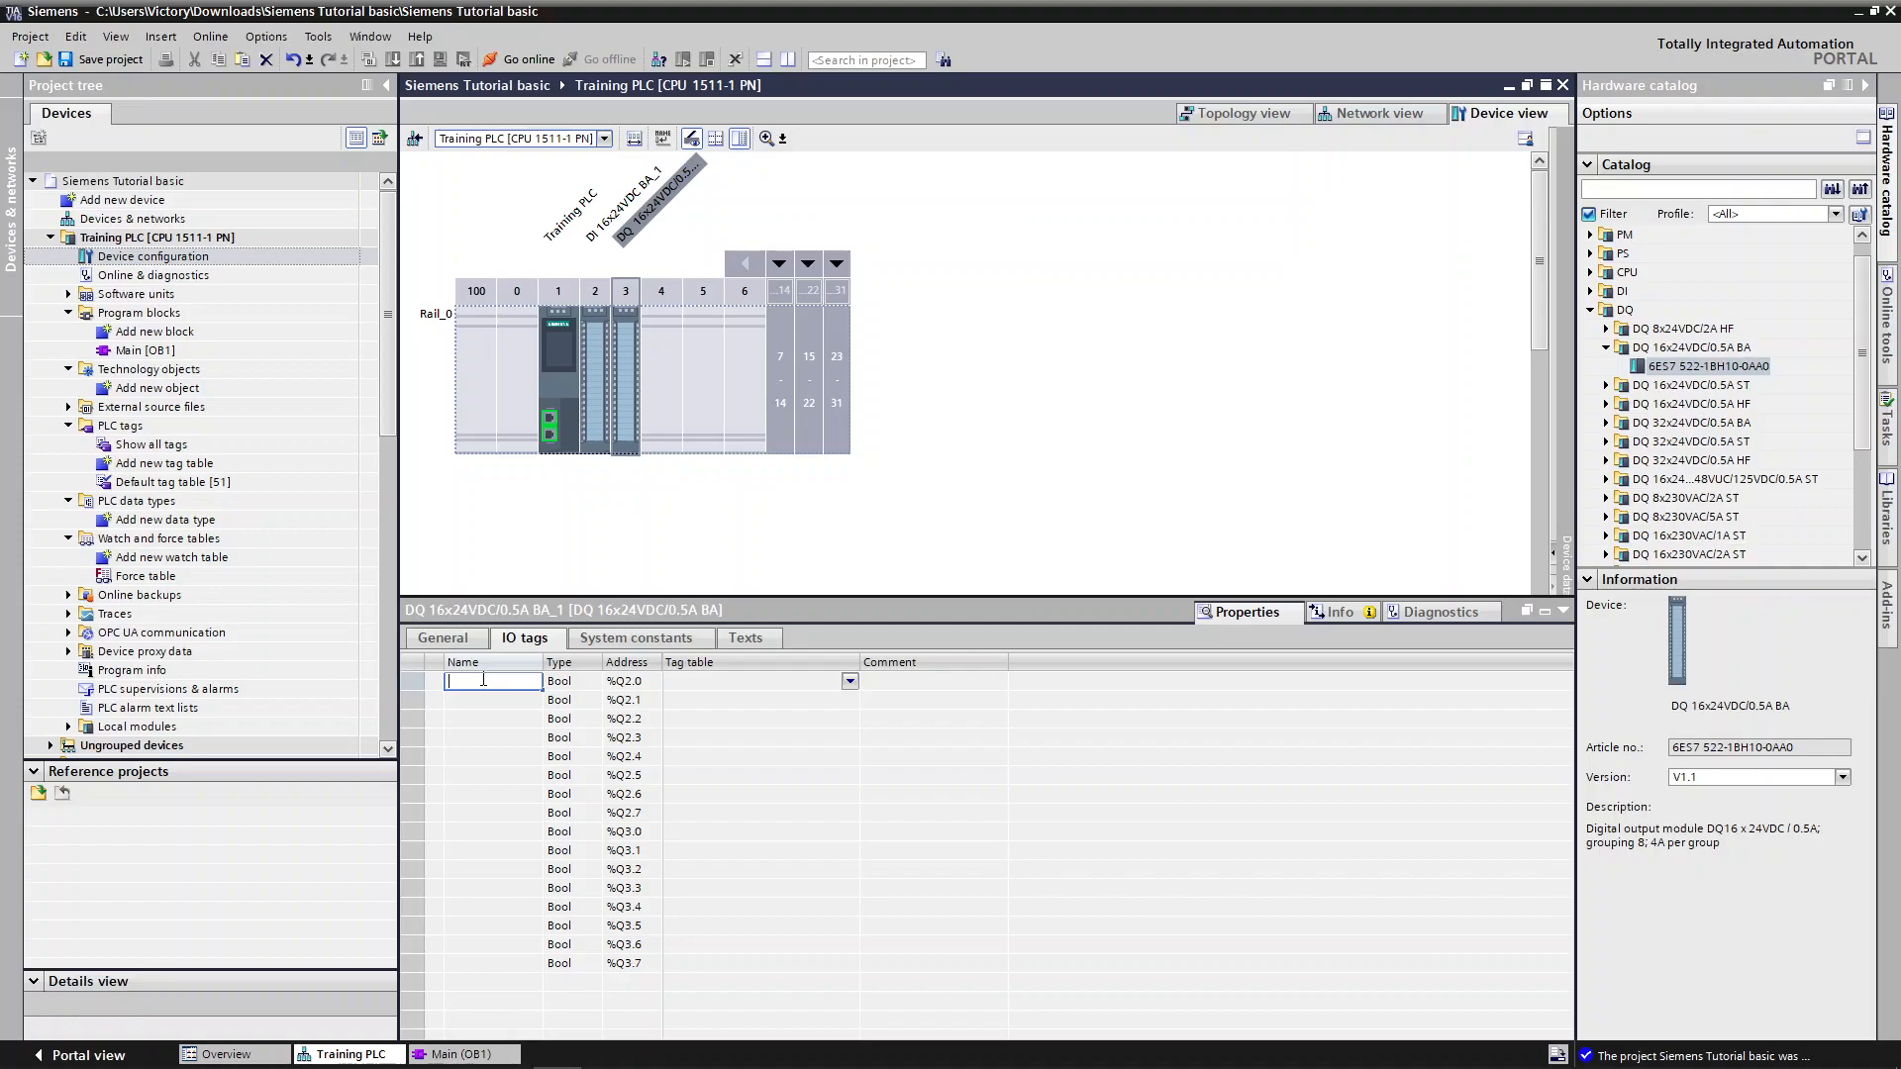
type("Tank light")
key("Escape")
left_click(495, 738)
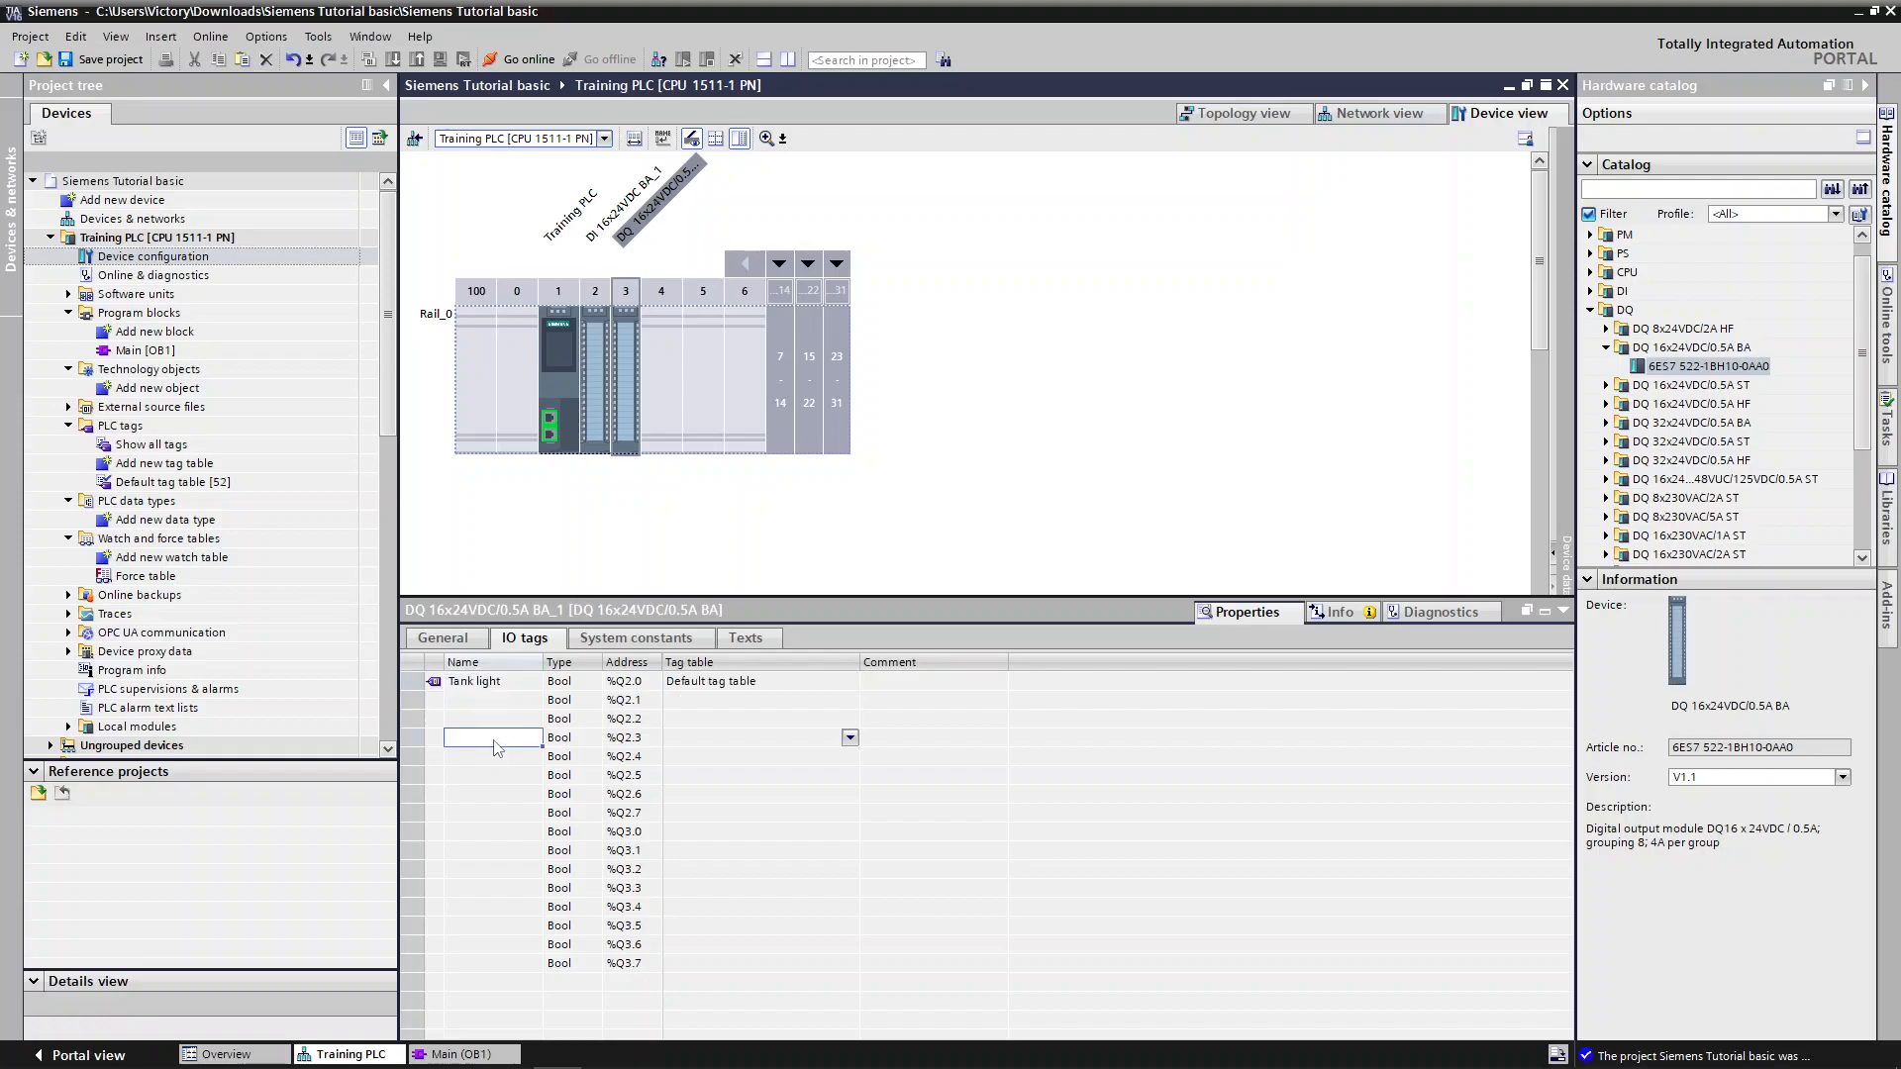
type("Motor 5")
left_click(505, 833)
type("Test 2")
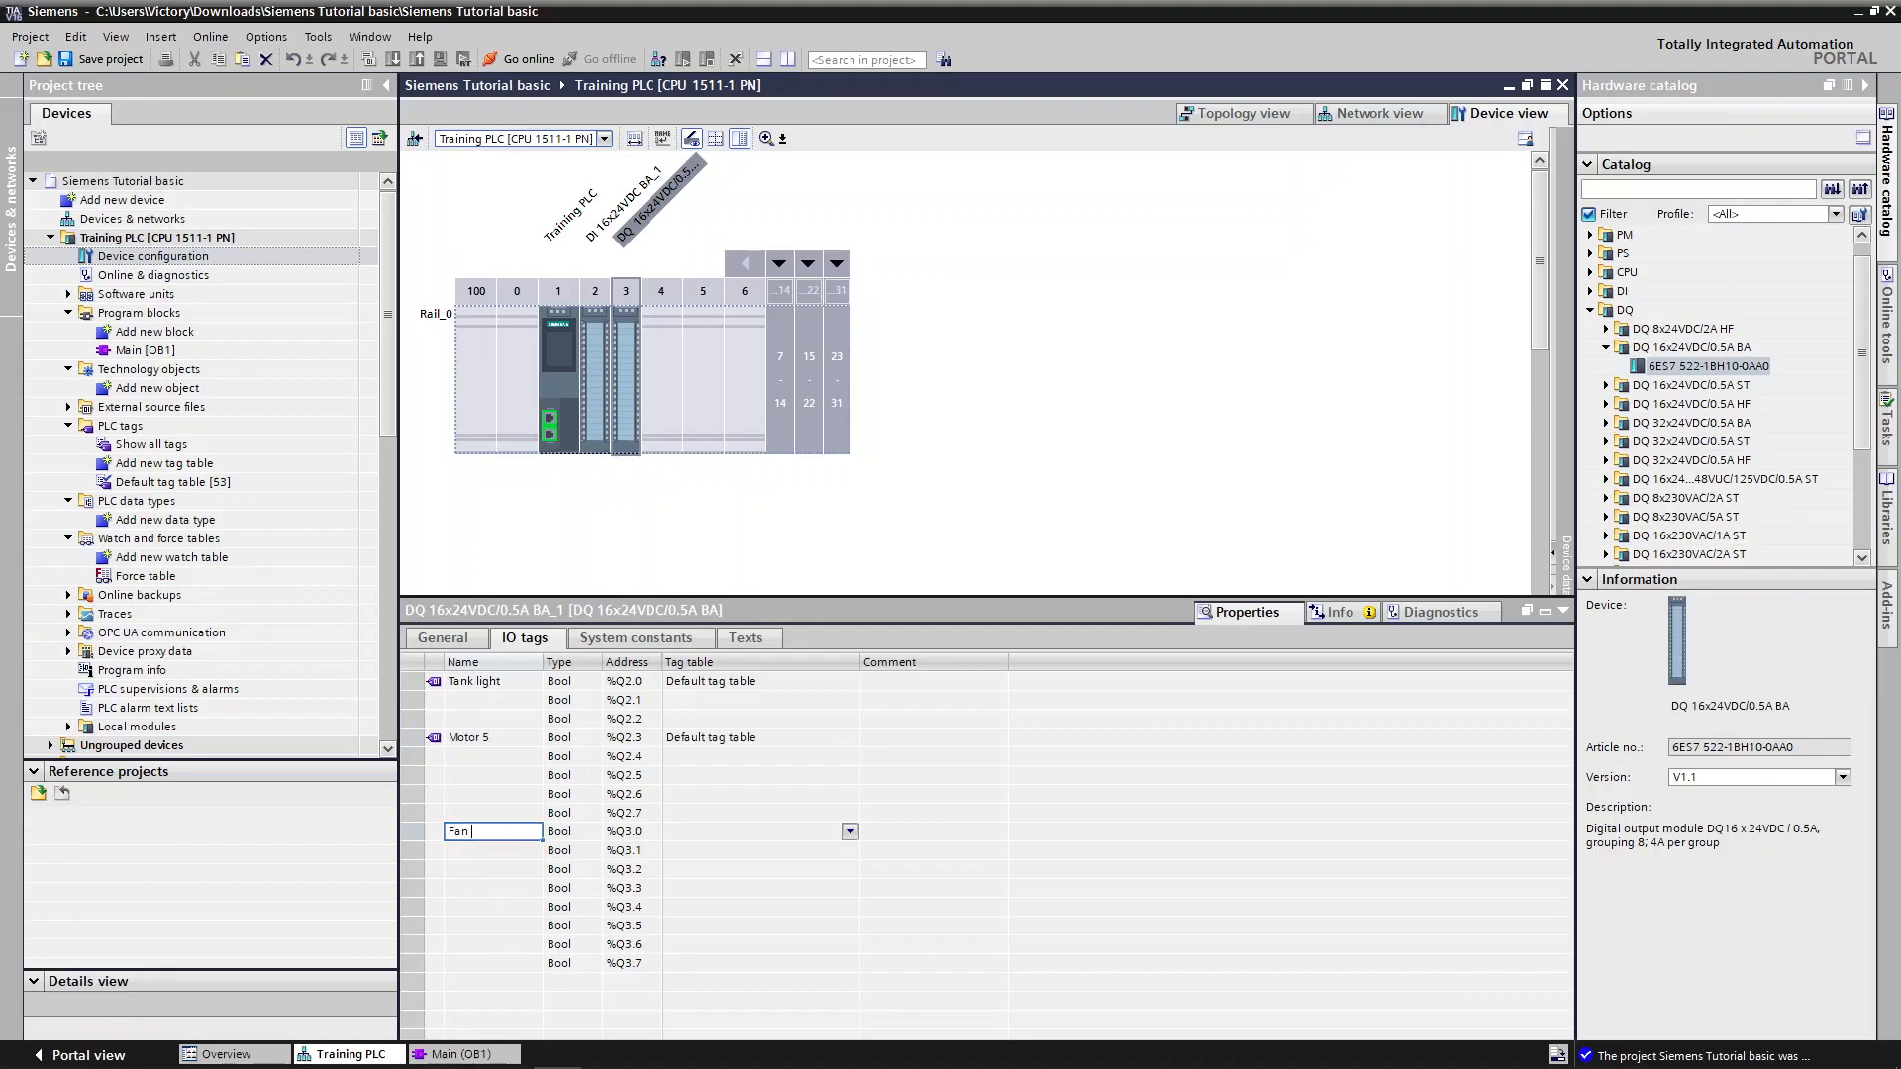
key("Return")
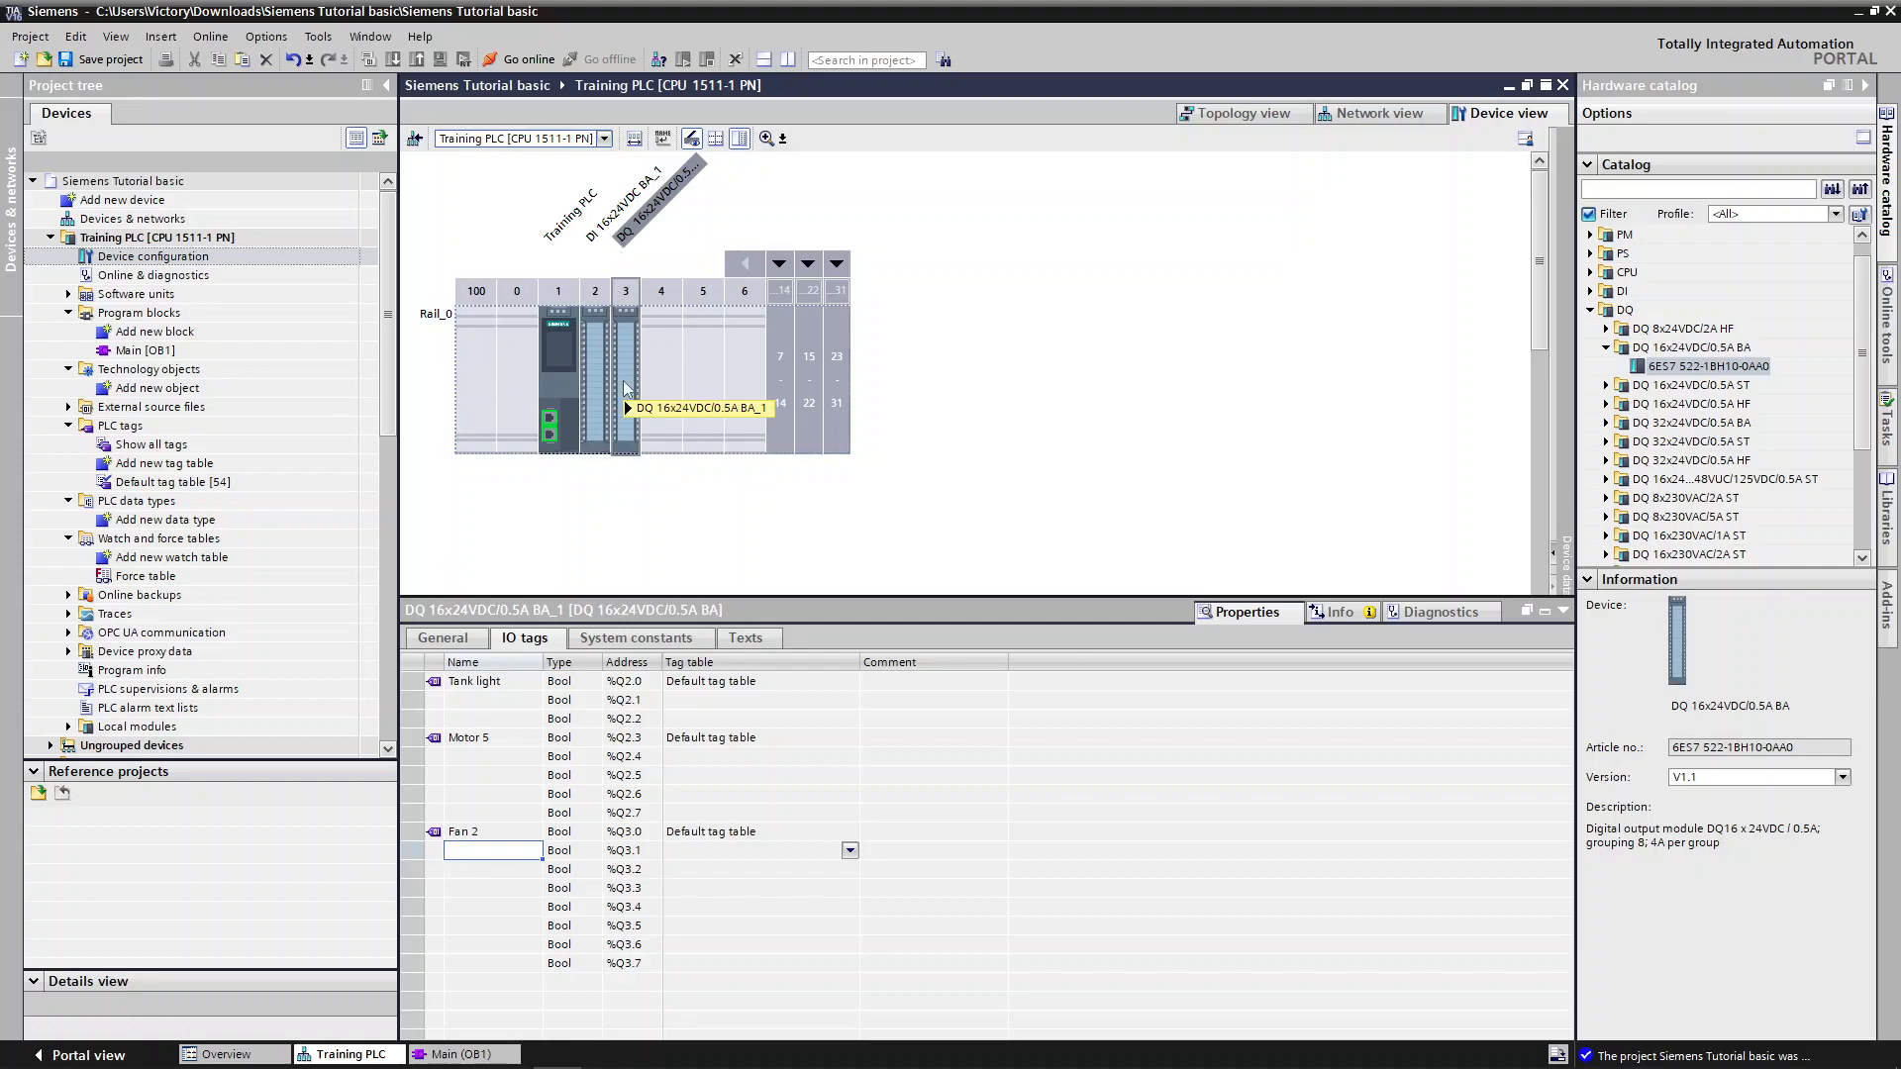
Insert the DQ 16x24VDC/0.5A ST digital output module, article 6ES7 522-1BH00-0AB0, into slot 4 of the rack
left_click(1605, 385)
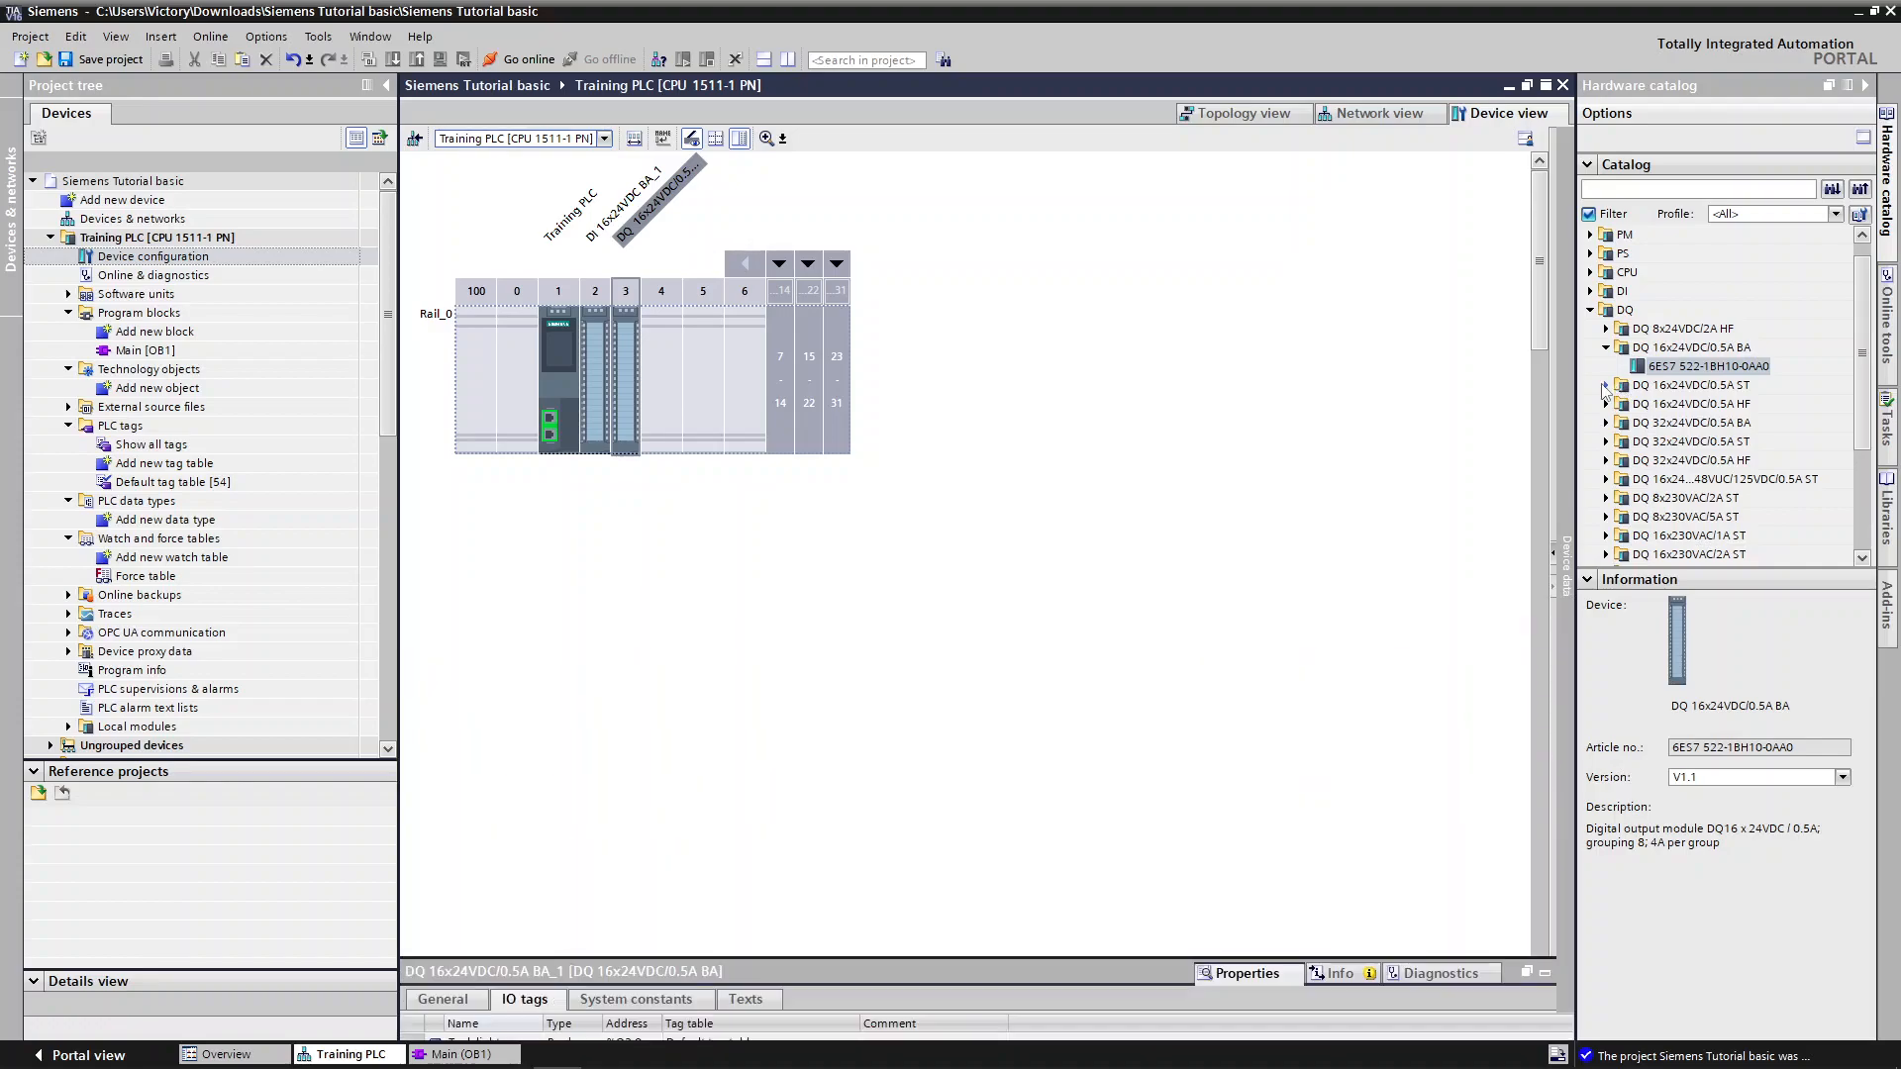
left_click(1664, 406)
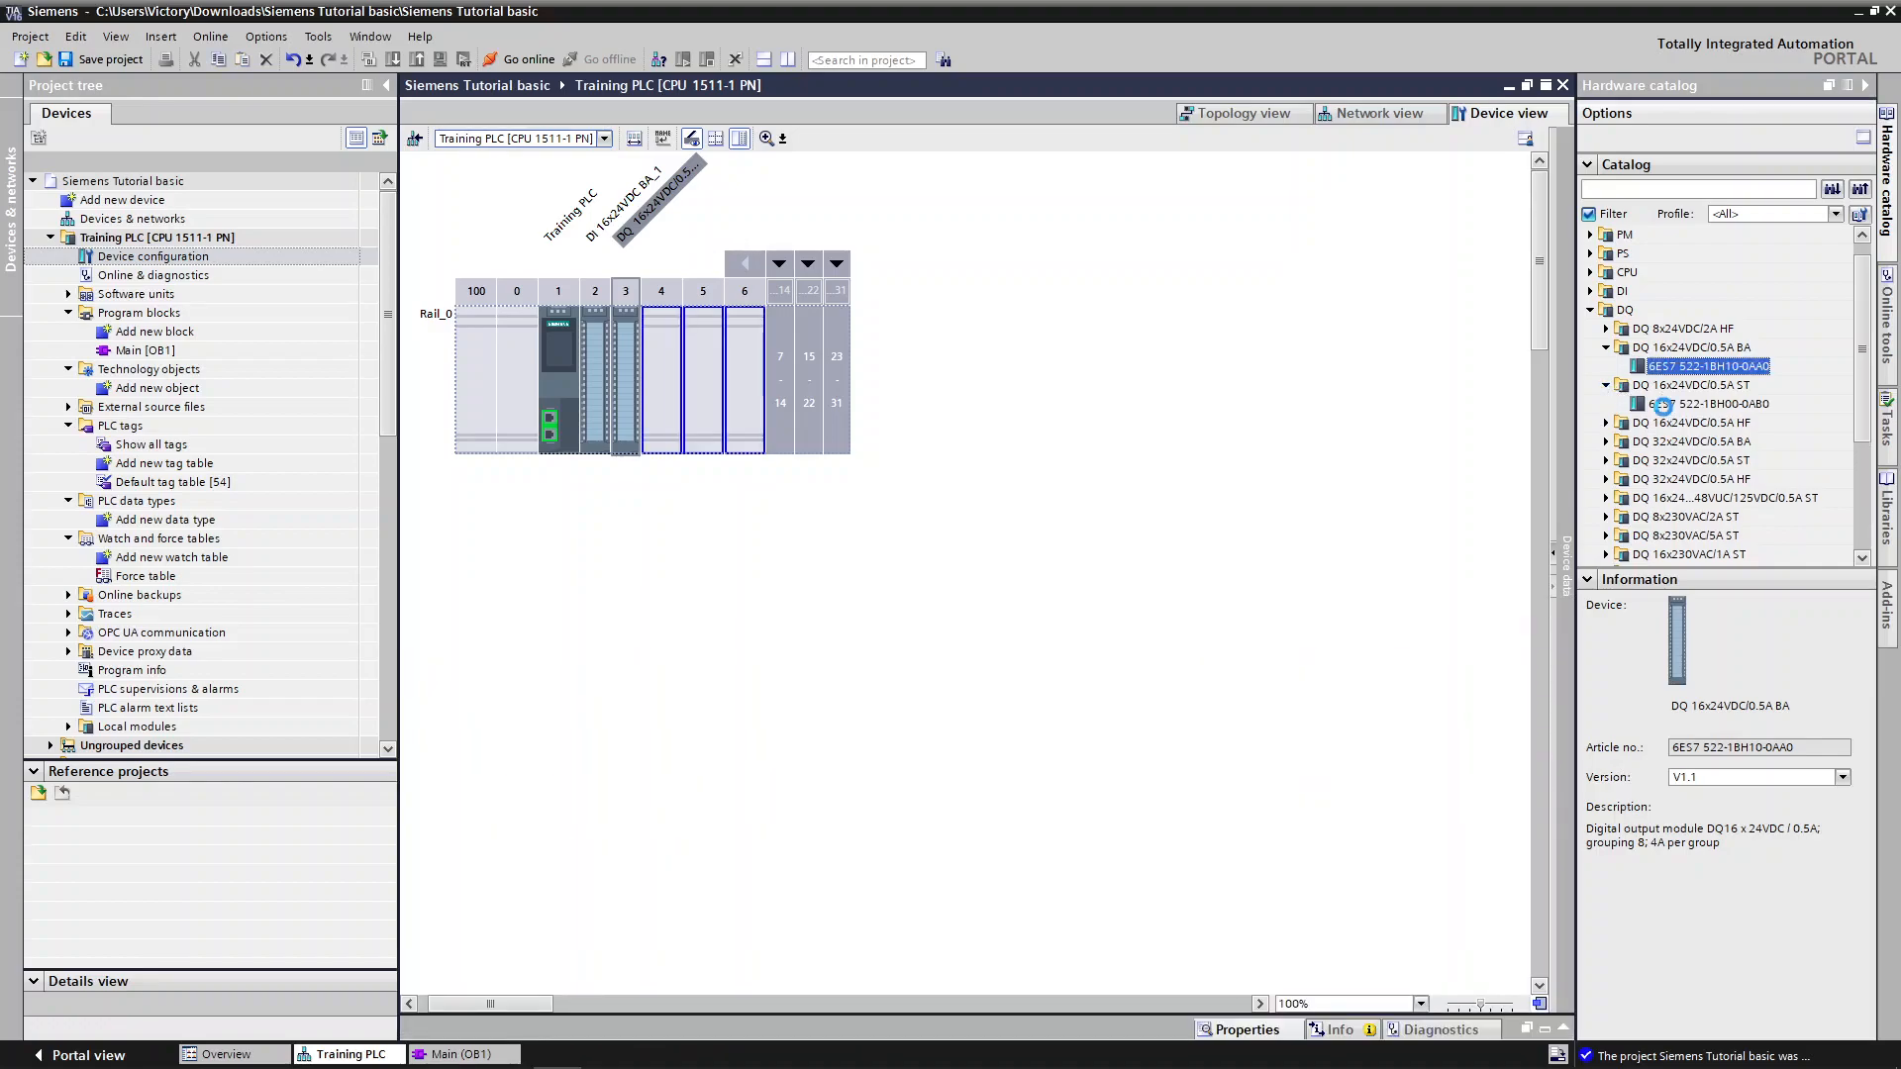
left_click_drag(1663, 406, 655, 375)
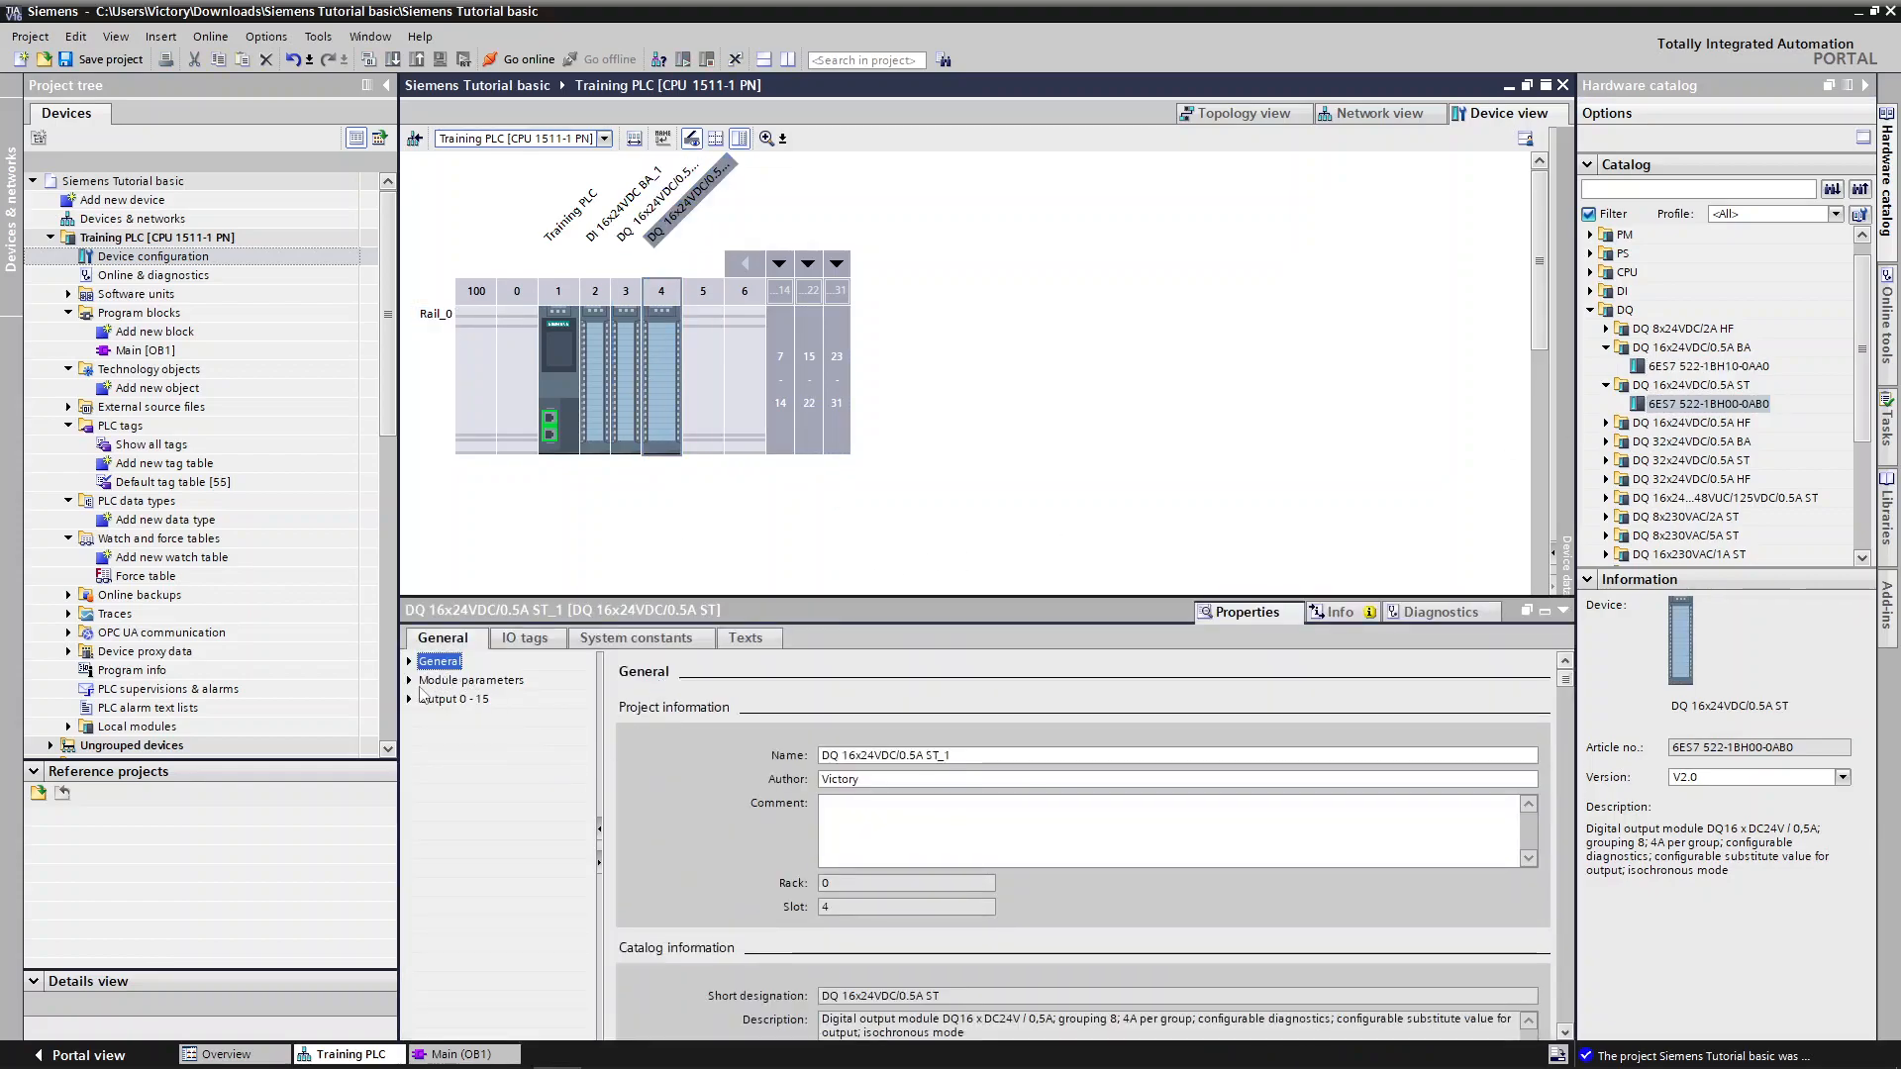
Review the slot 4 module's parameters, including the Reaction to CPU STOP options and DQ configuration, and its Output 0 - 15 settings
left_click(409, 681)
left_click(475, 720)
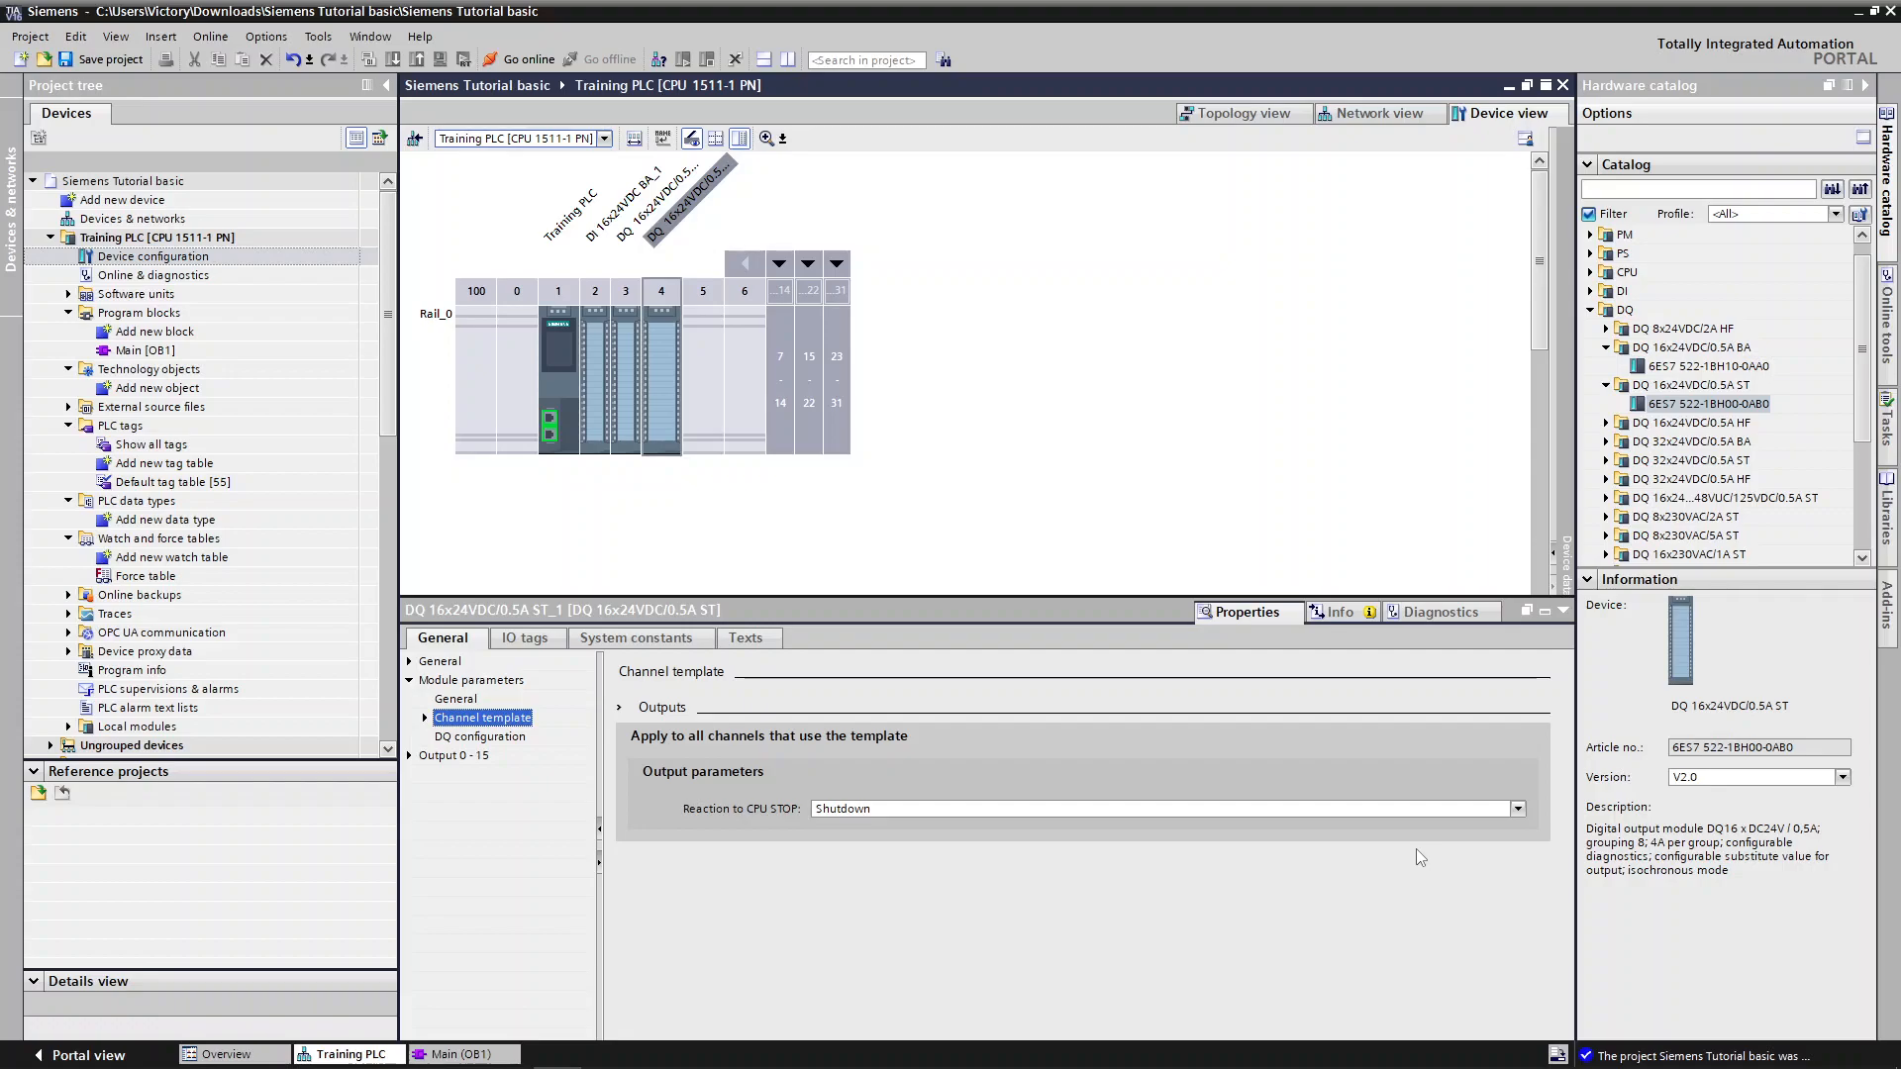
left_click(1518, 810)
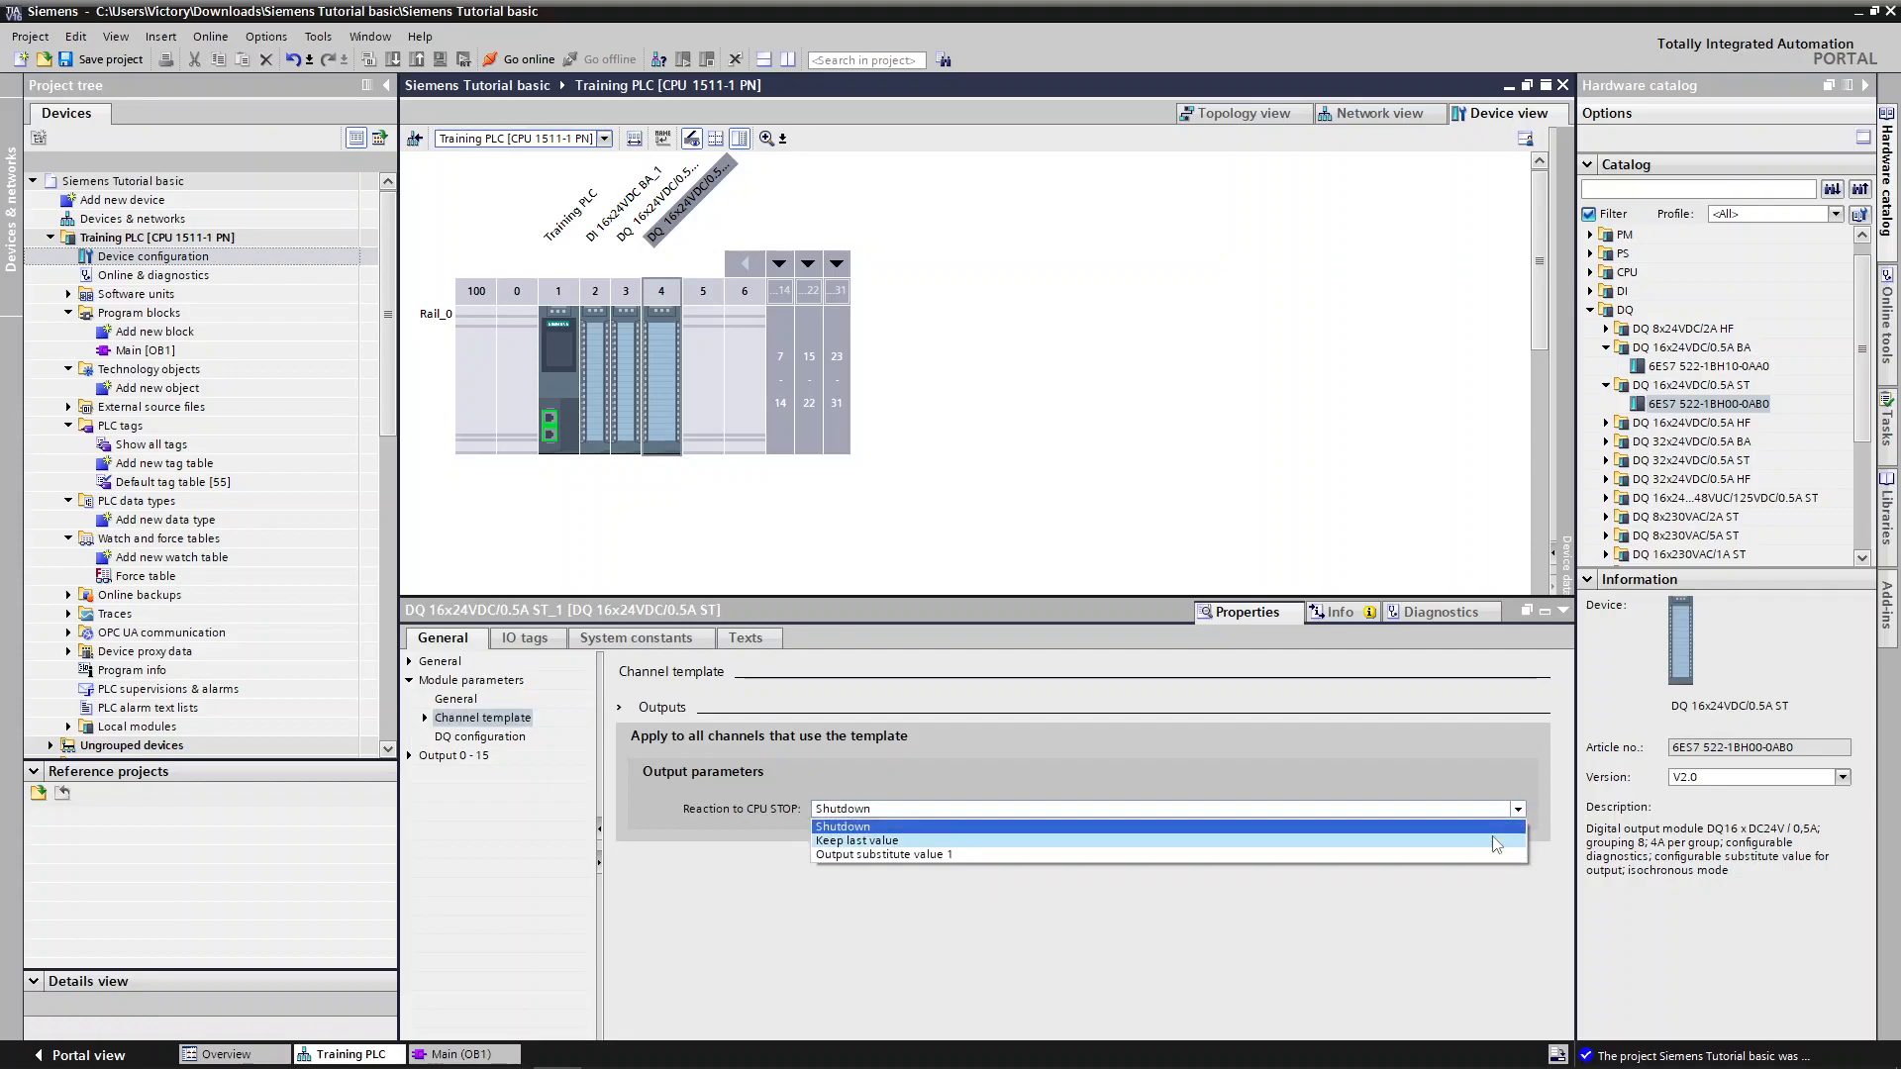
left_click(1469, 913)
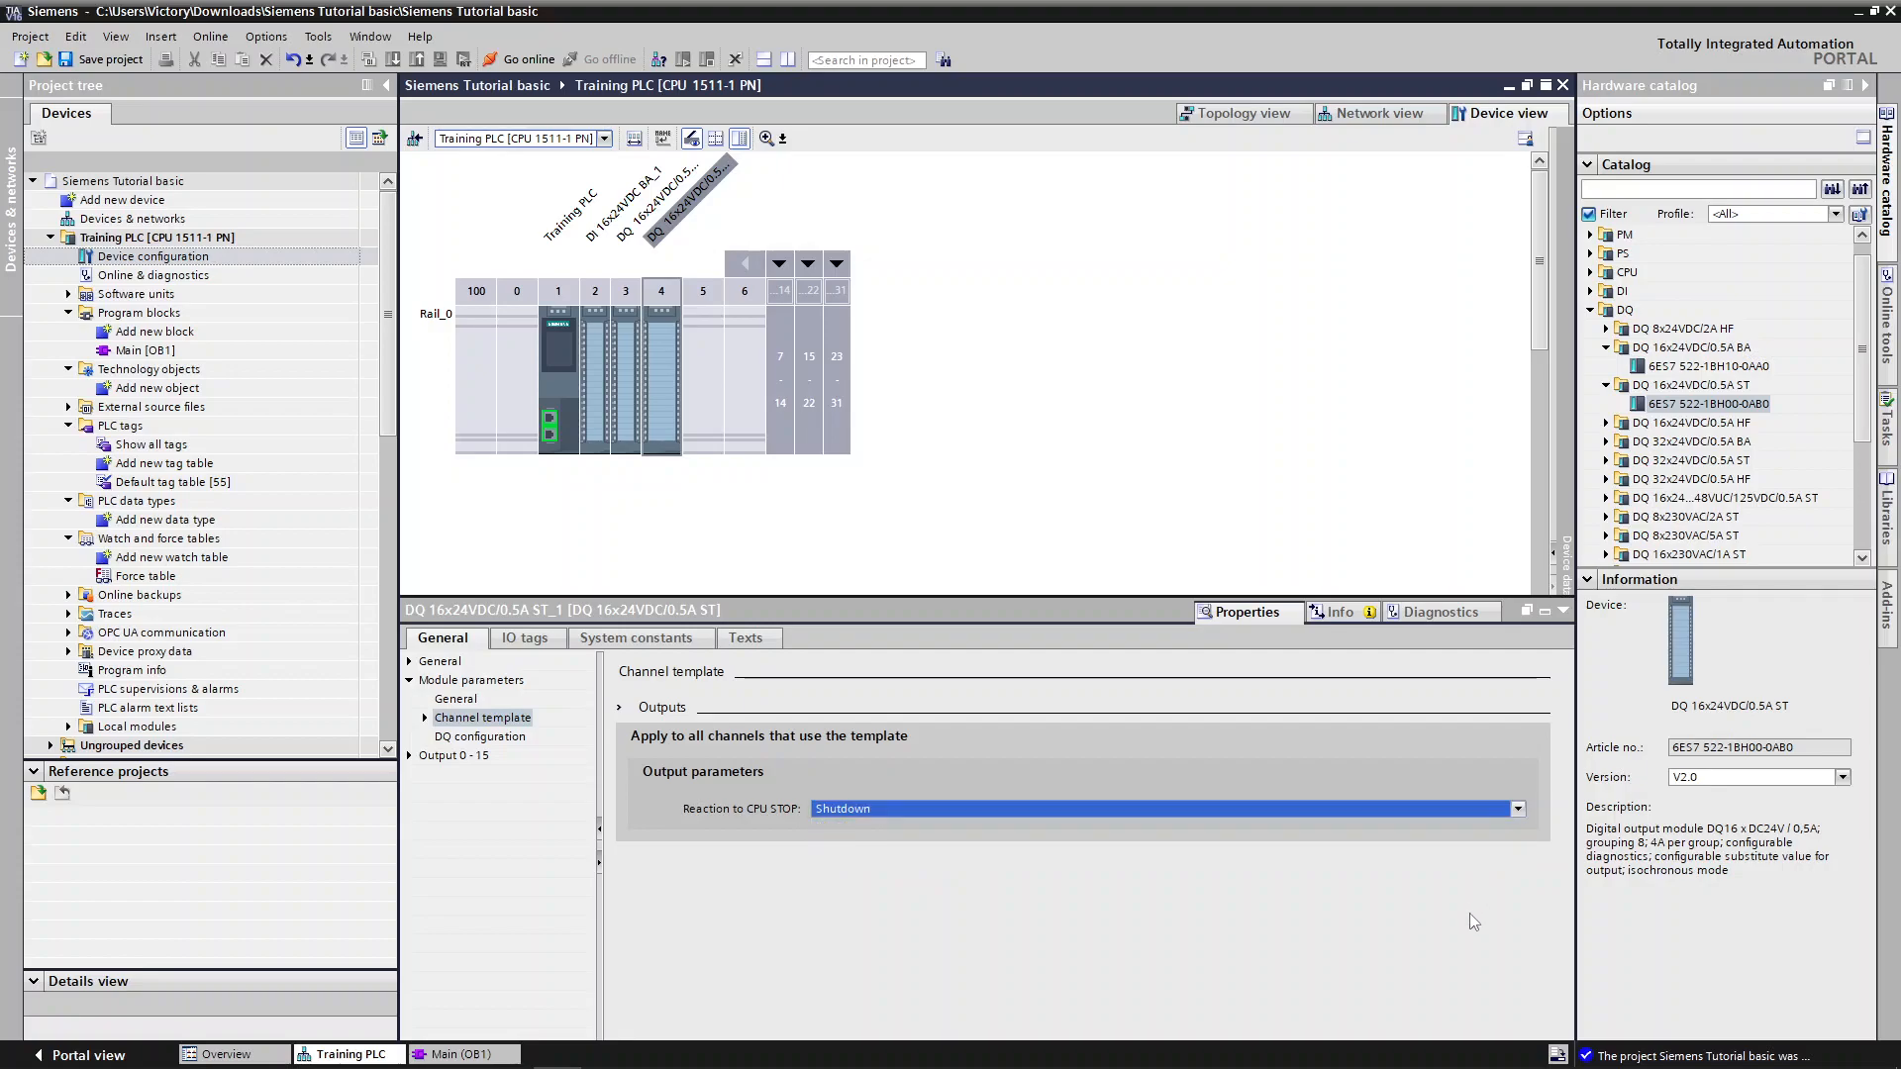
left_click(521, 739)
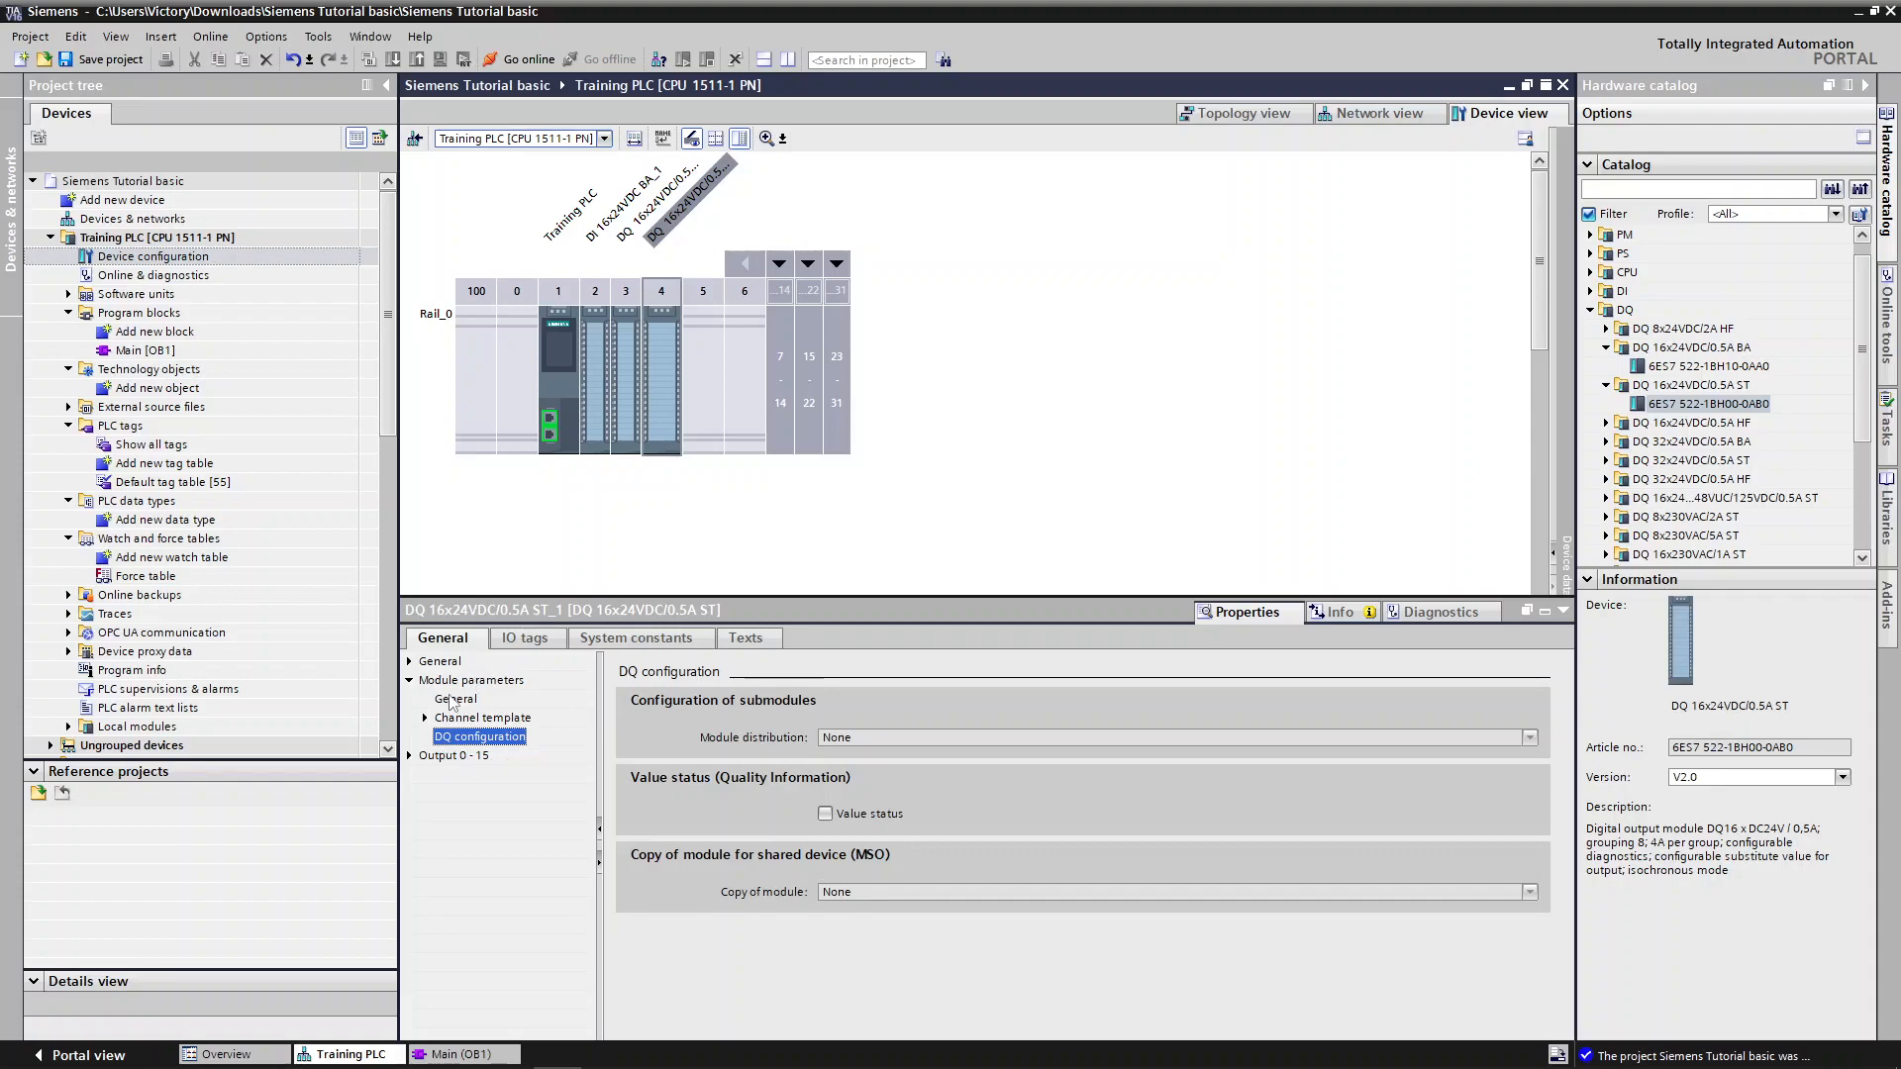
left_click(453, 700)
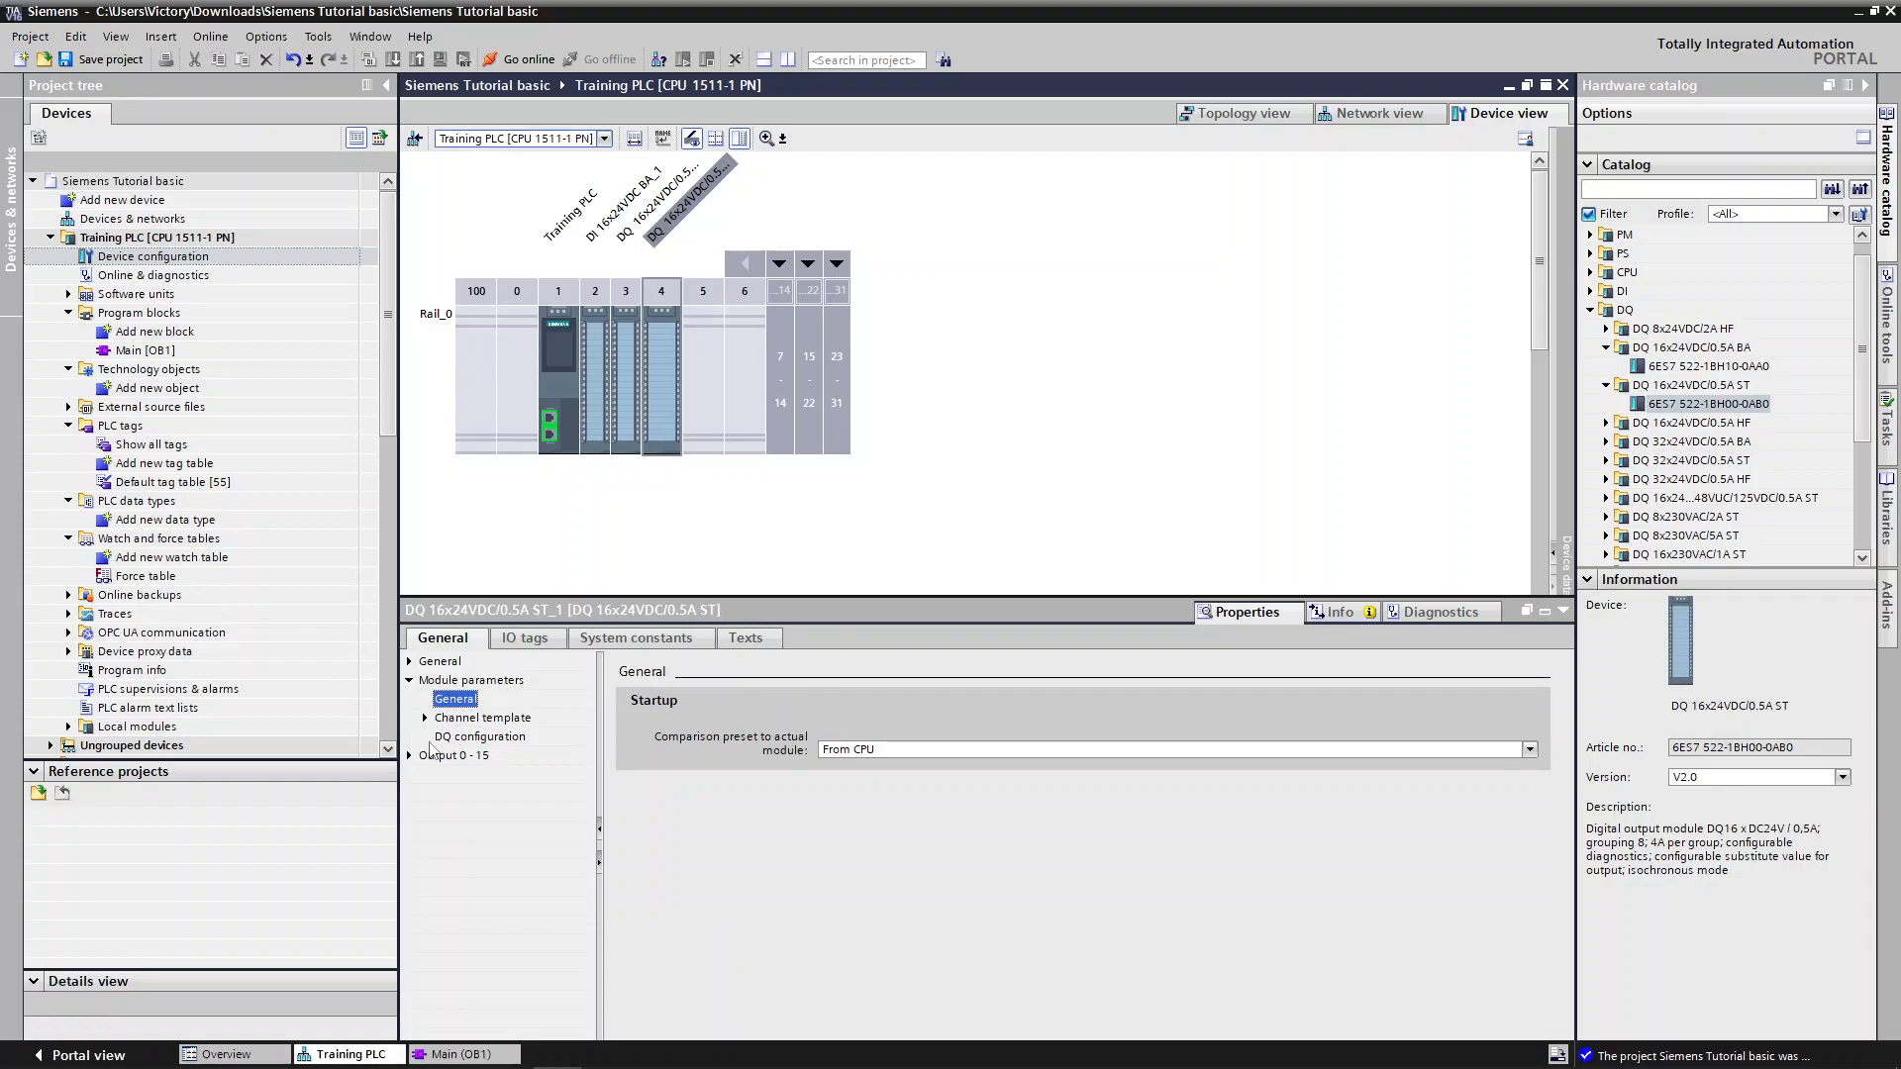
left_click(415, 757)
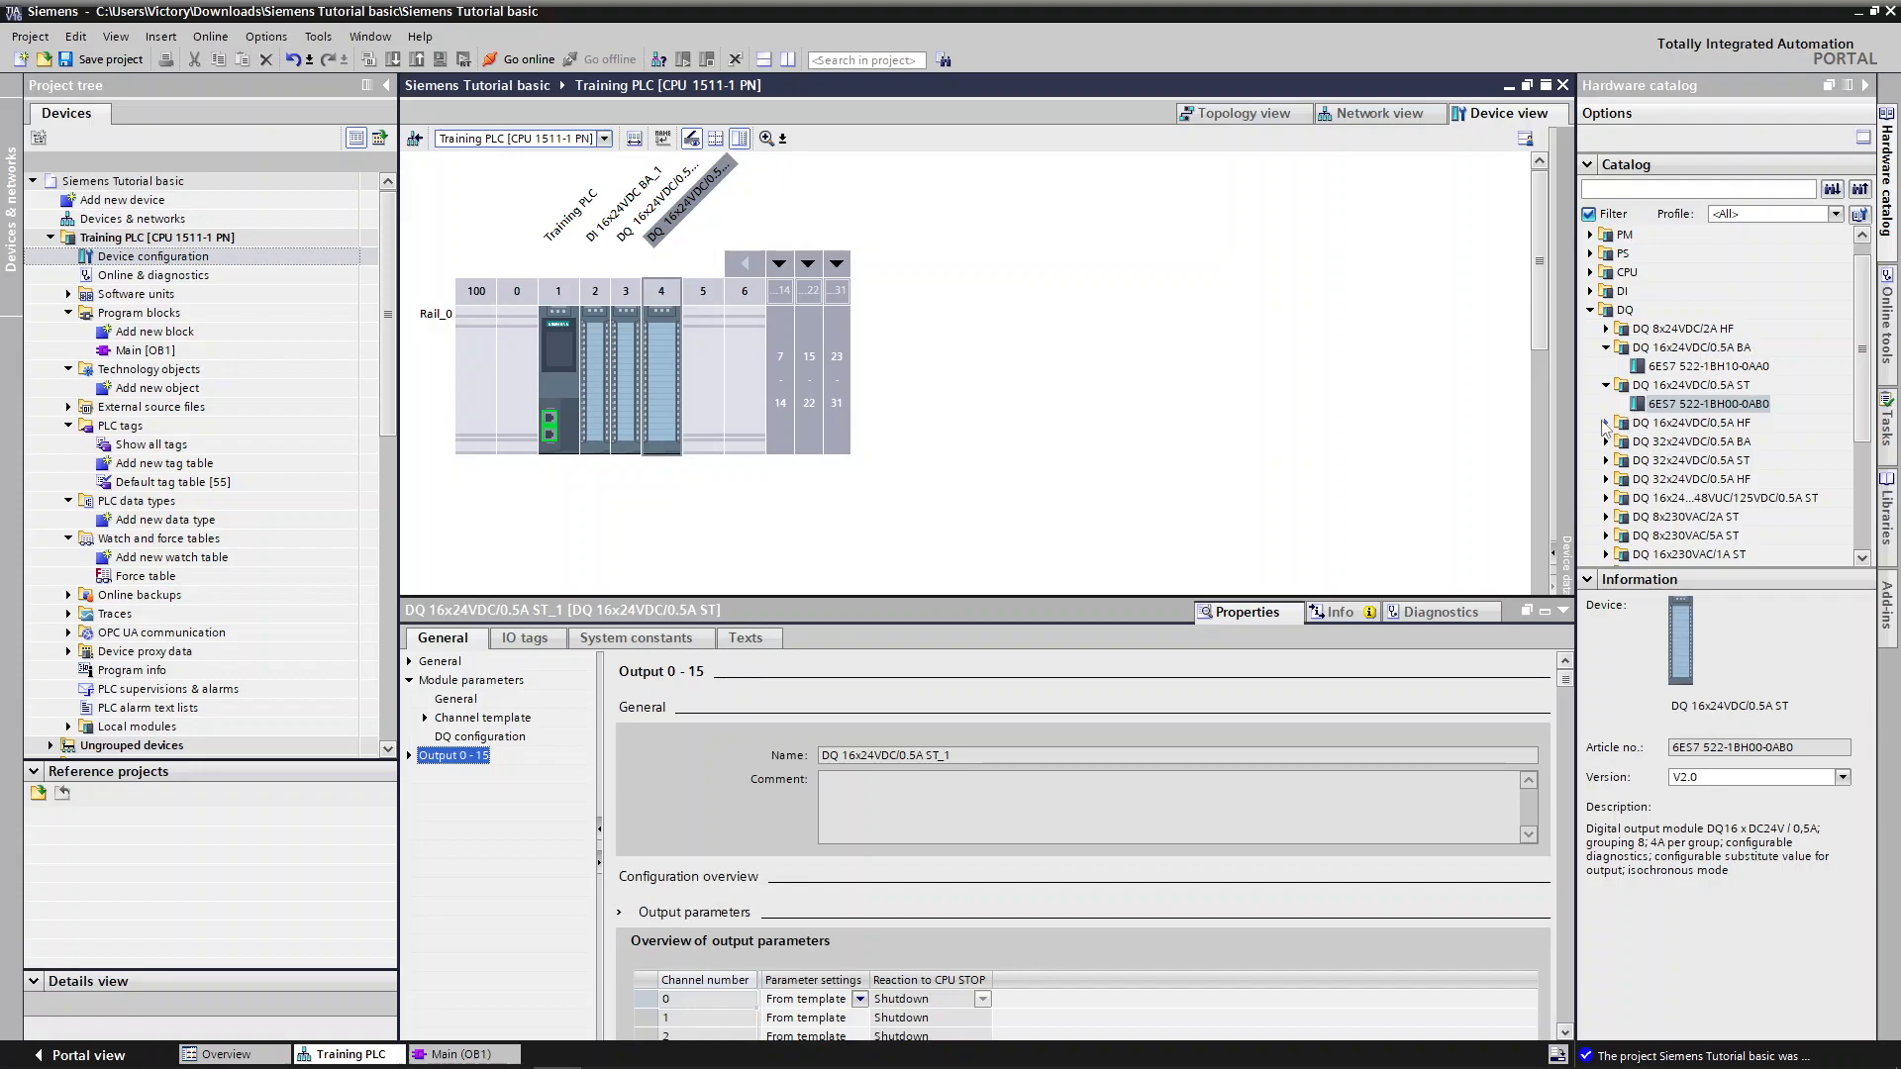
Insert the DQ 16x24VDC/0.5A HF digital output module, article 6ES7 522-1BH01-0AB0, into slot 5 and open its properties
left_click(1606, 422)
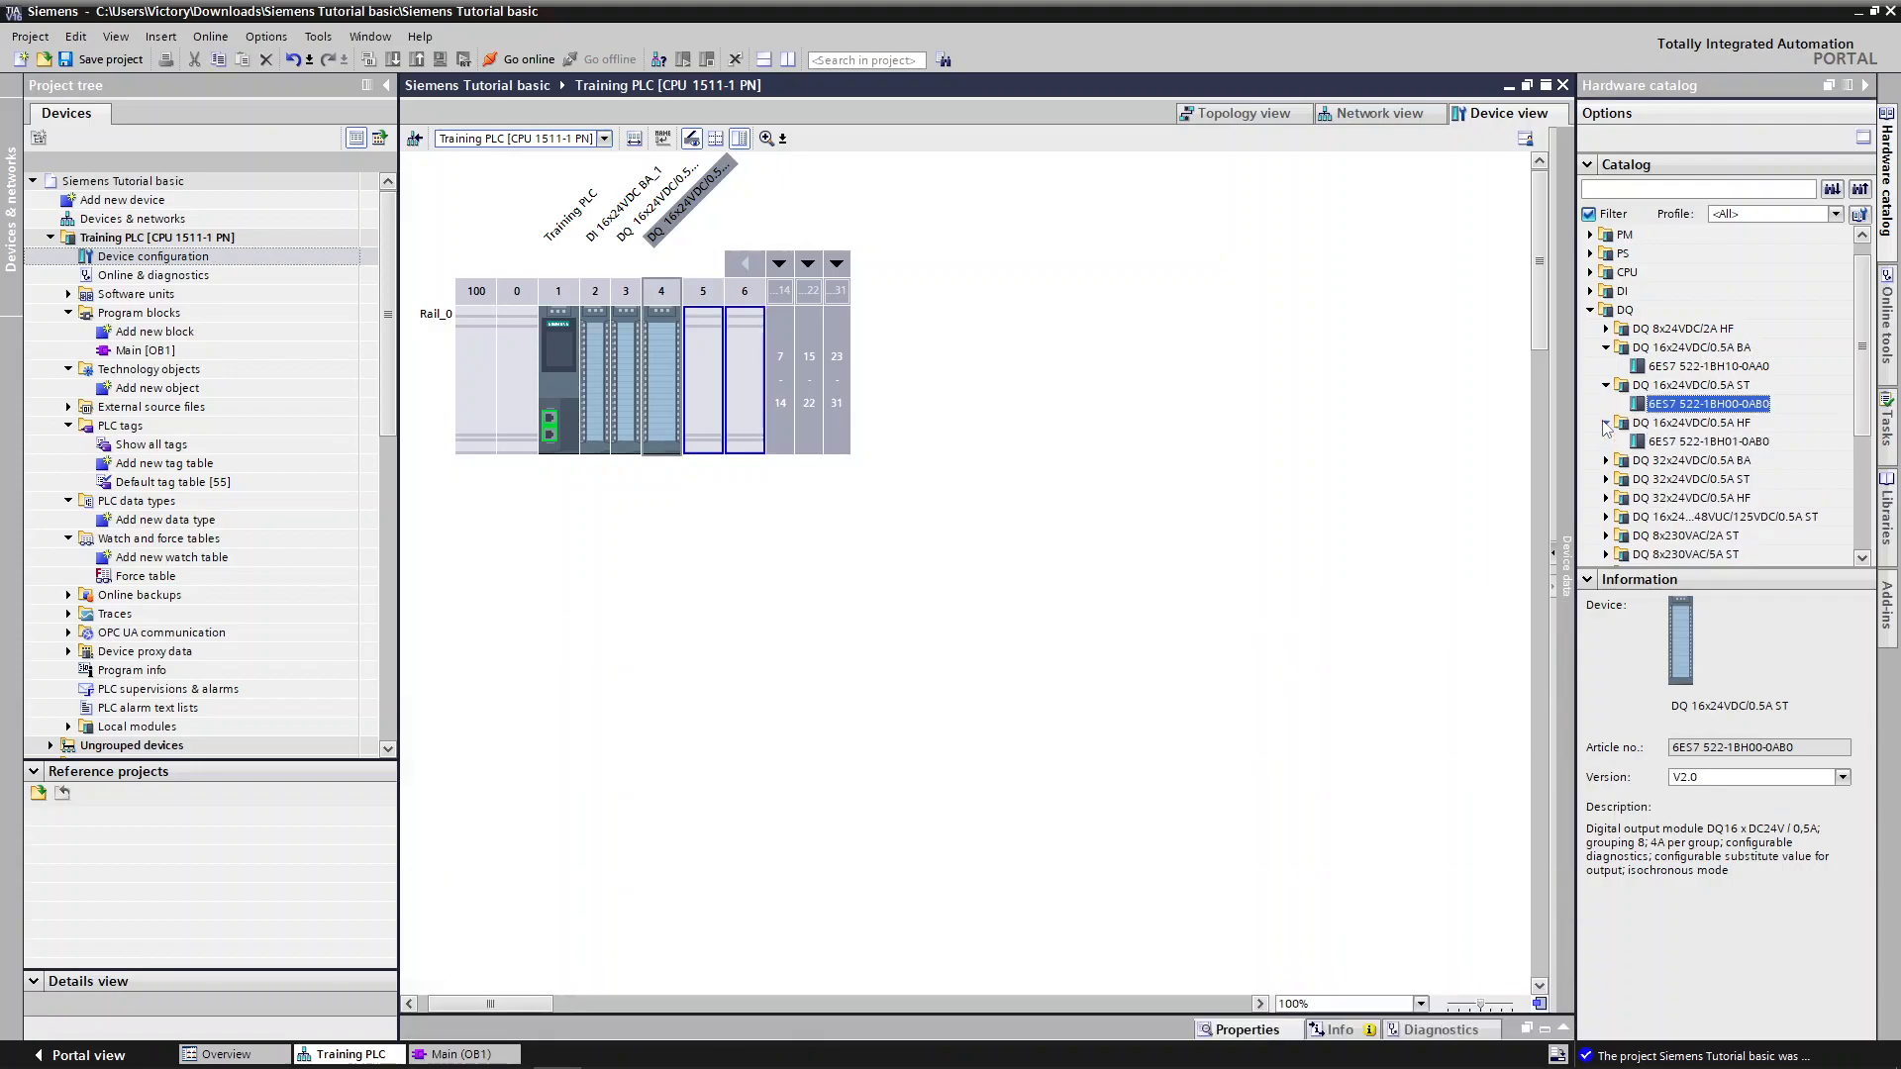
double_click(1755, 442)
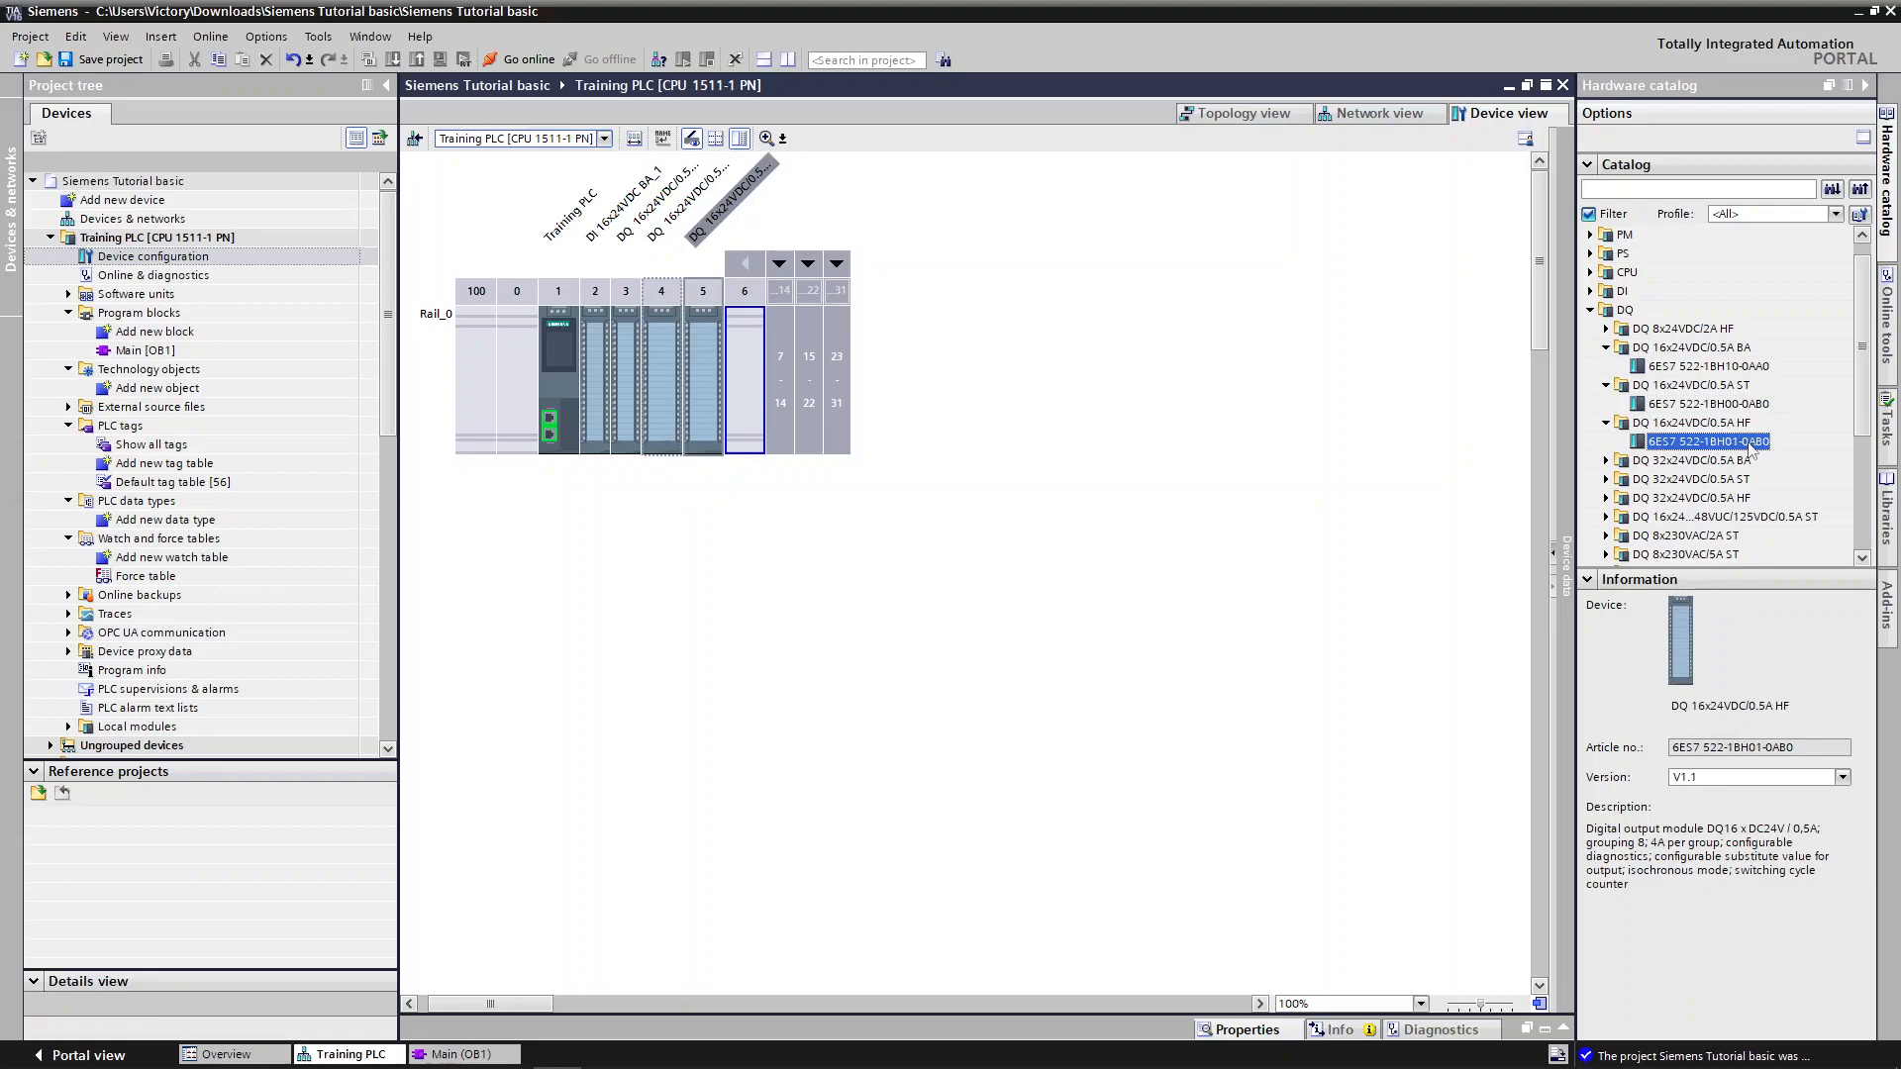
left_click(702, 382)
double_click(703, 382)
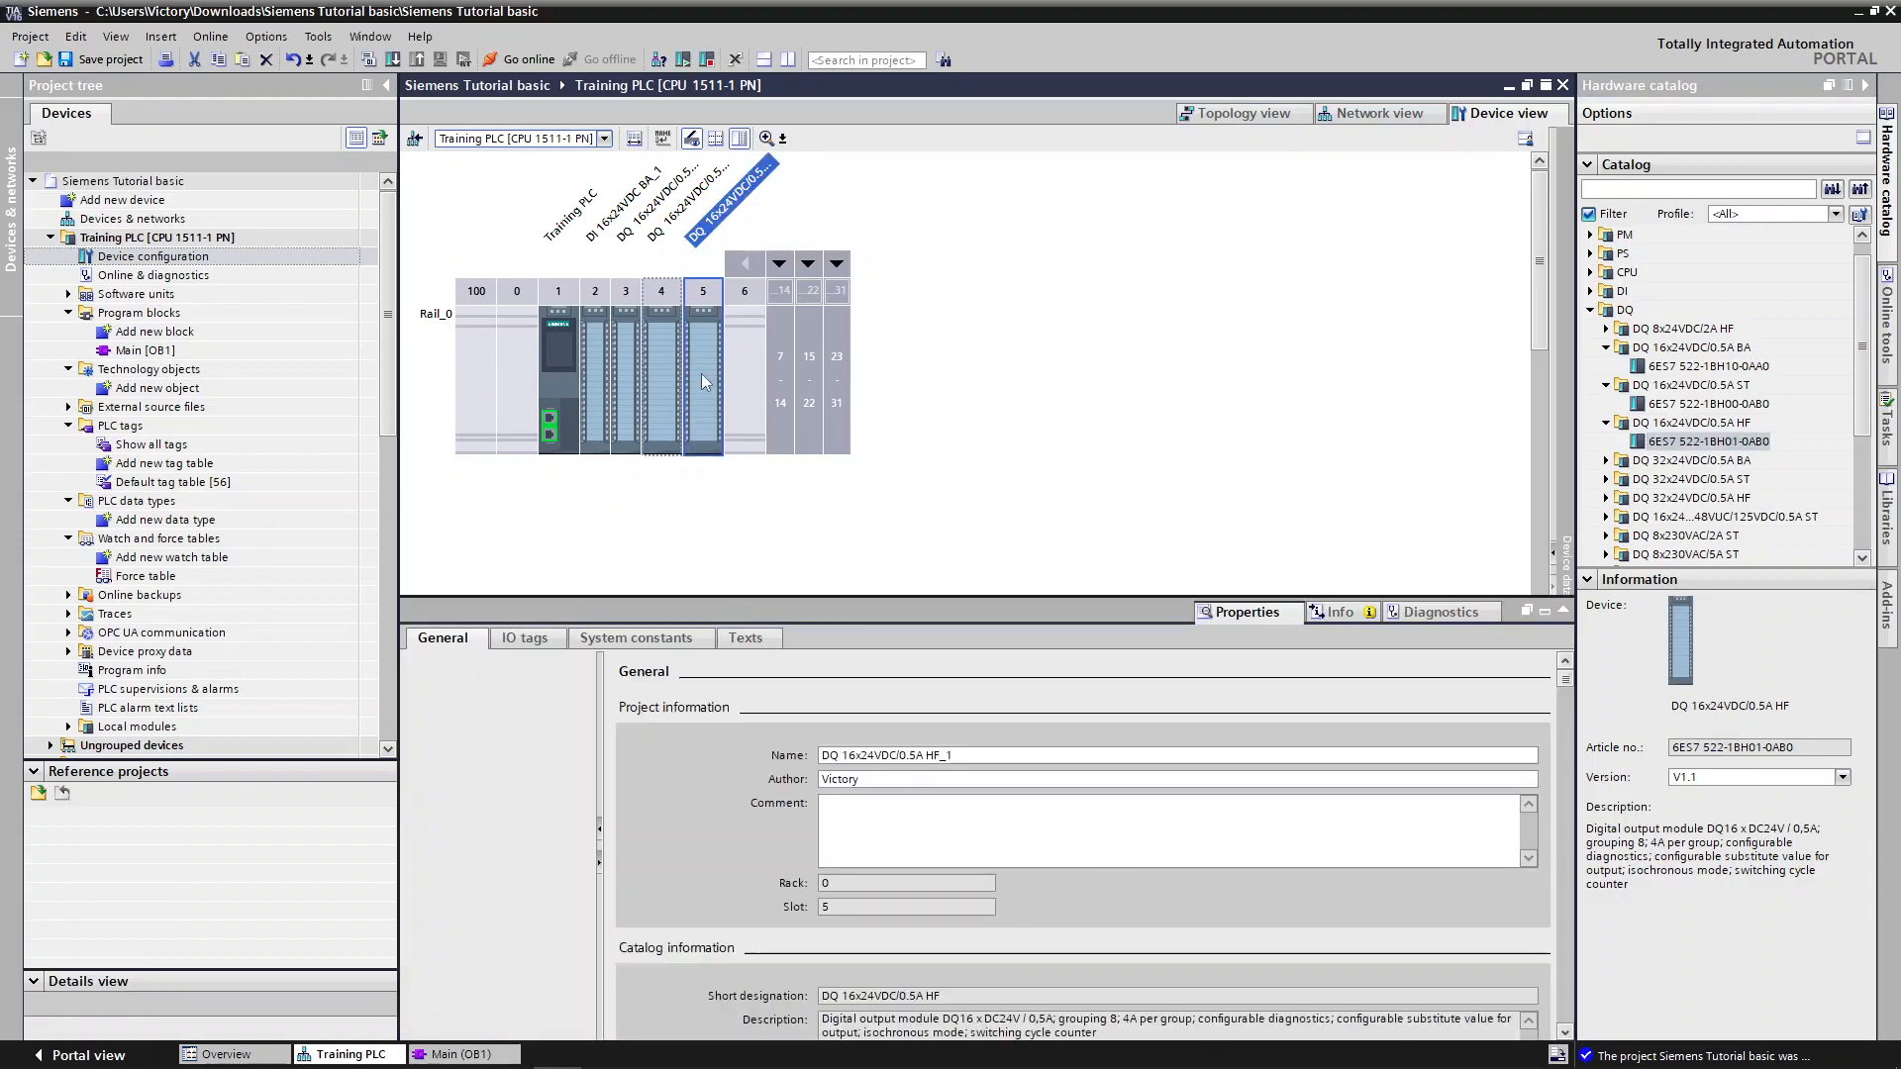
Examine the slot 5 module's Output 0 - 15 settings, channel template diagnostics and output parameters, and DQ configuration
left_click(453, 755)
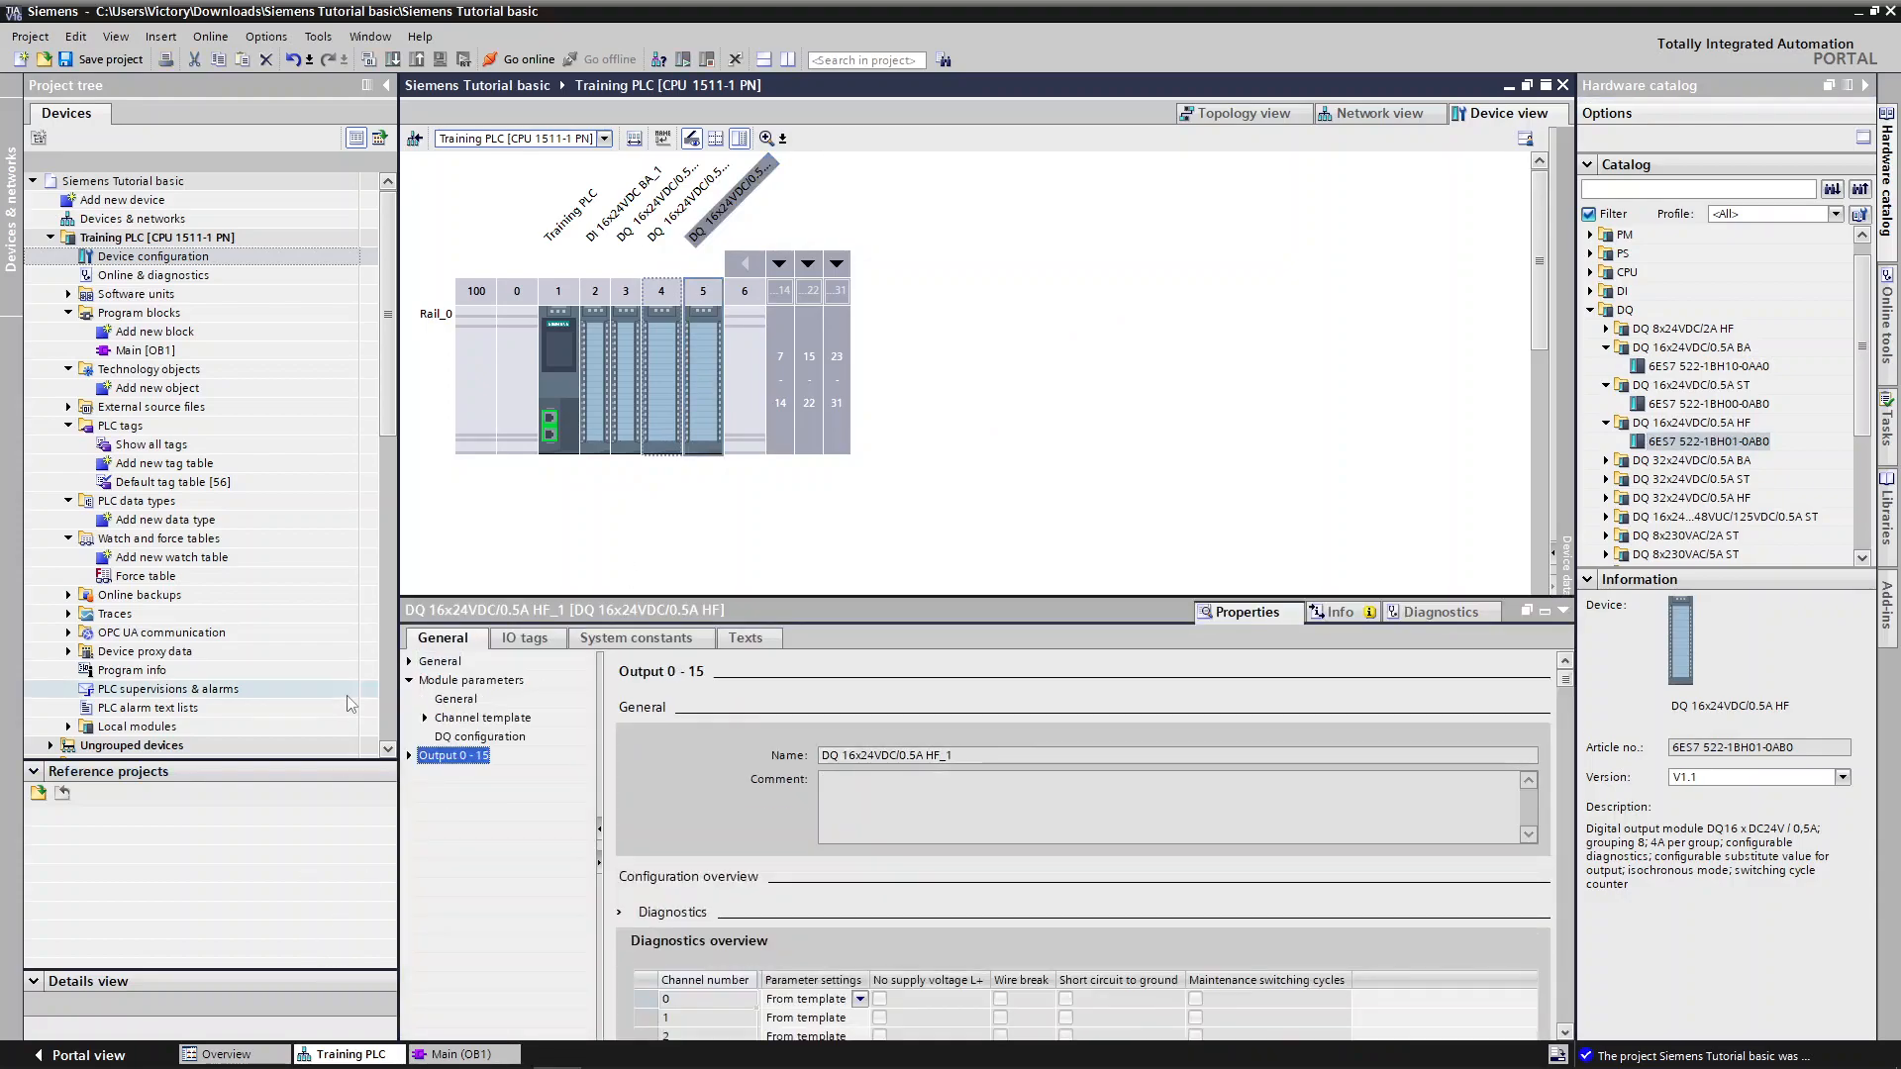
left_click(452, 717)
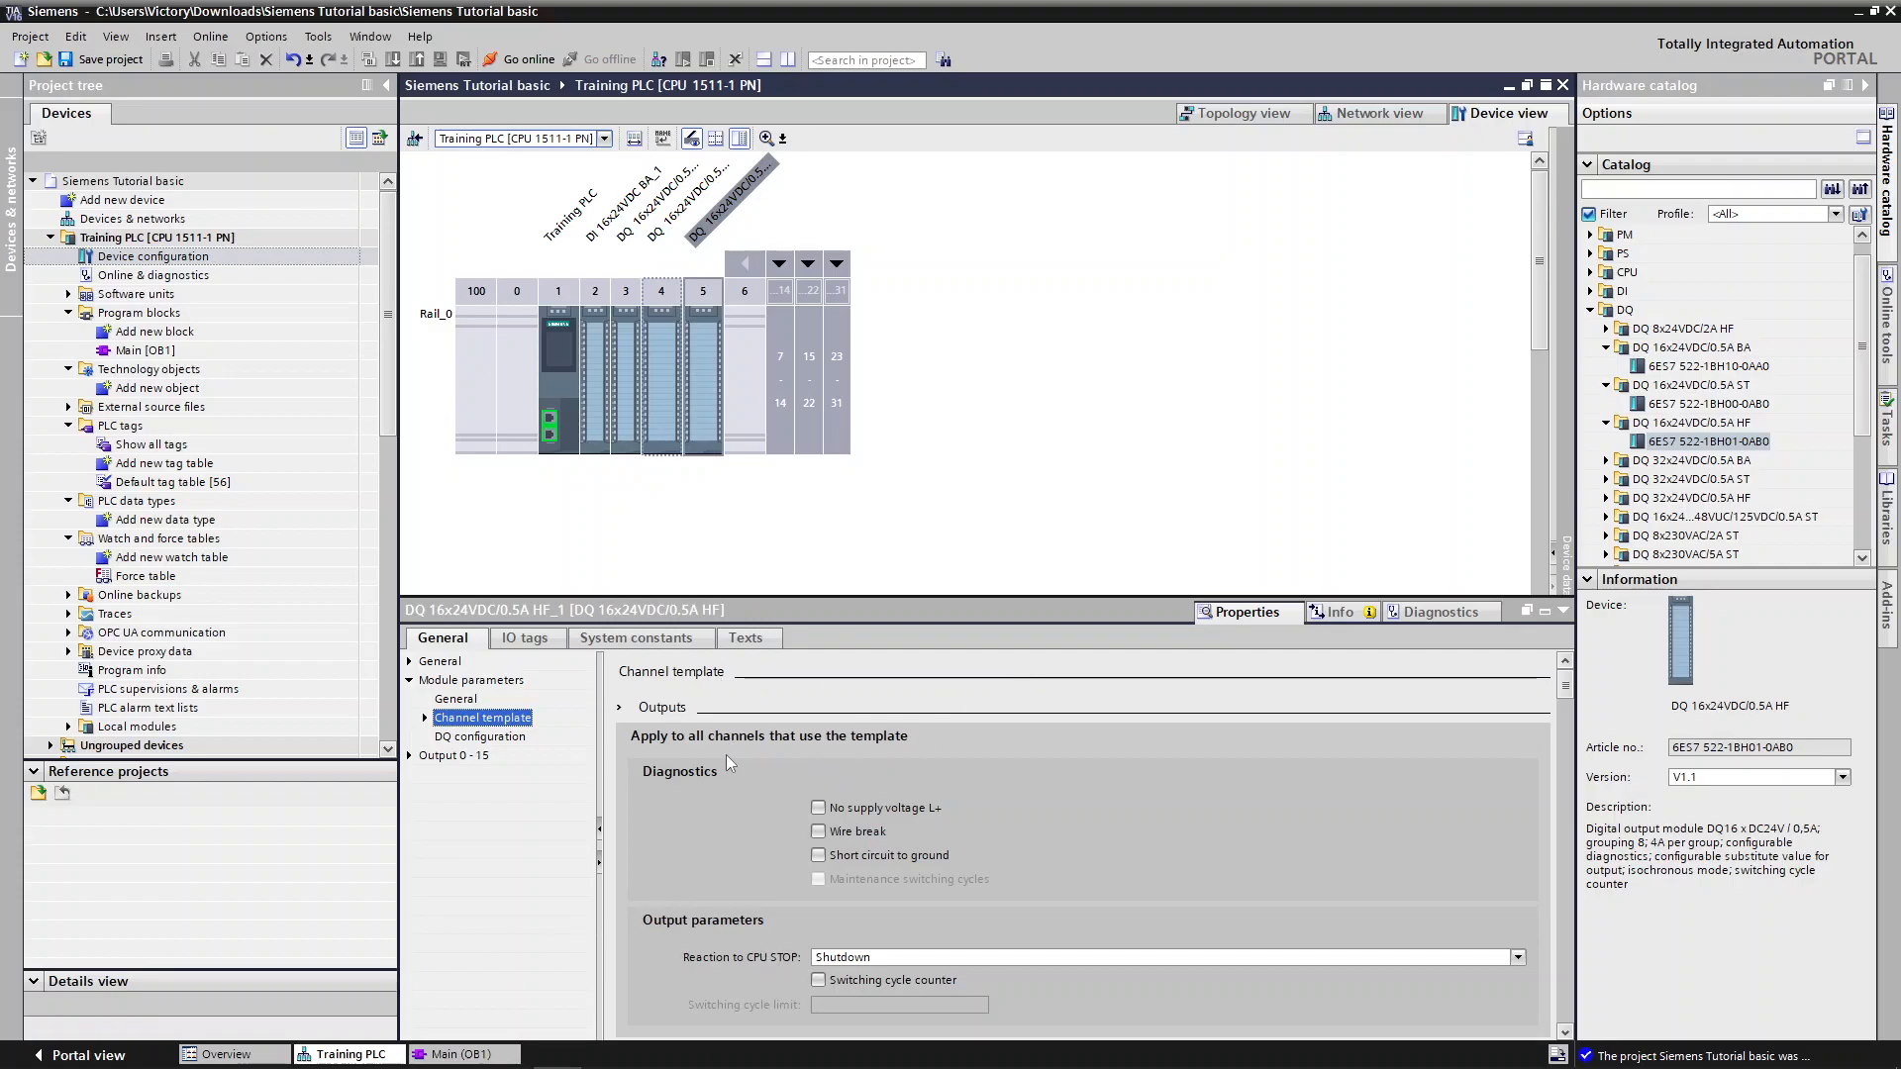
left_click(925, 817)
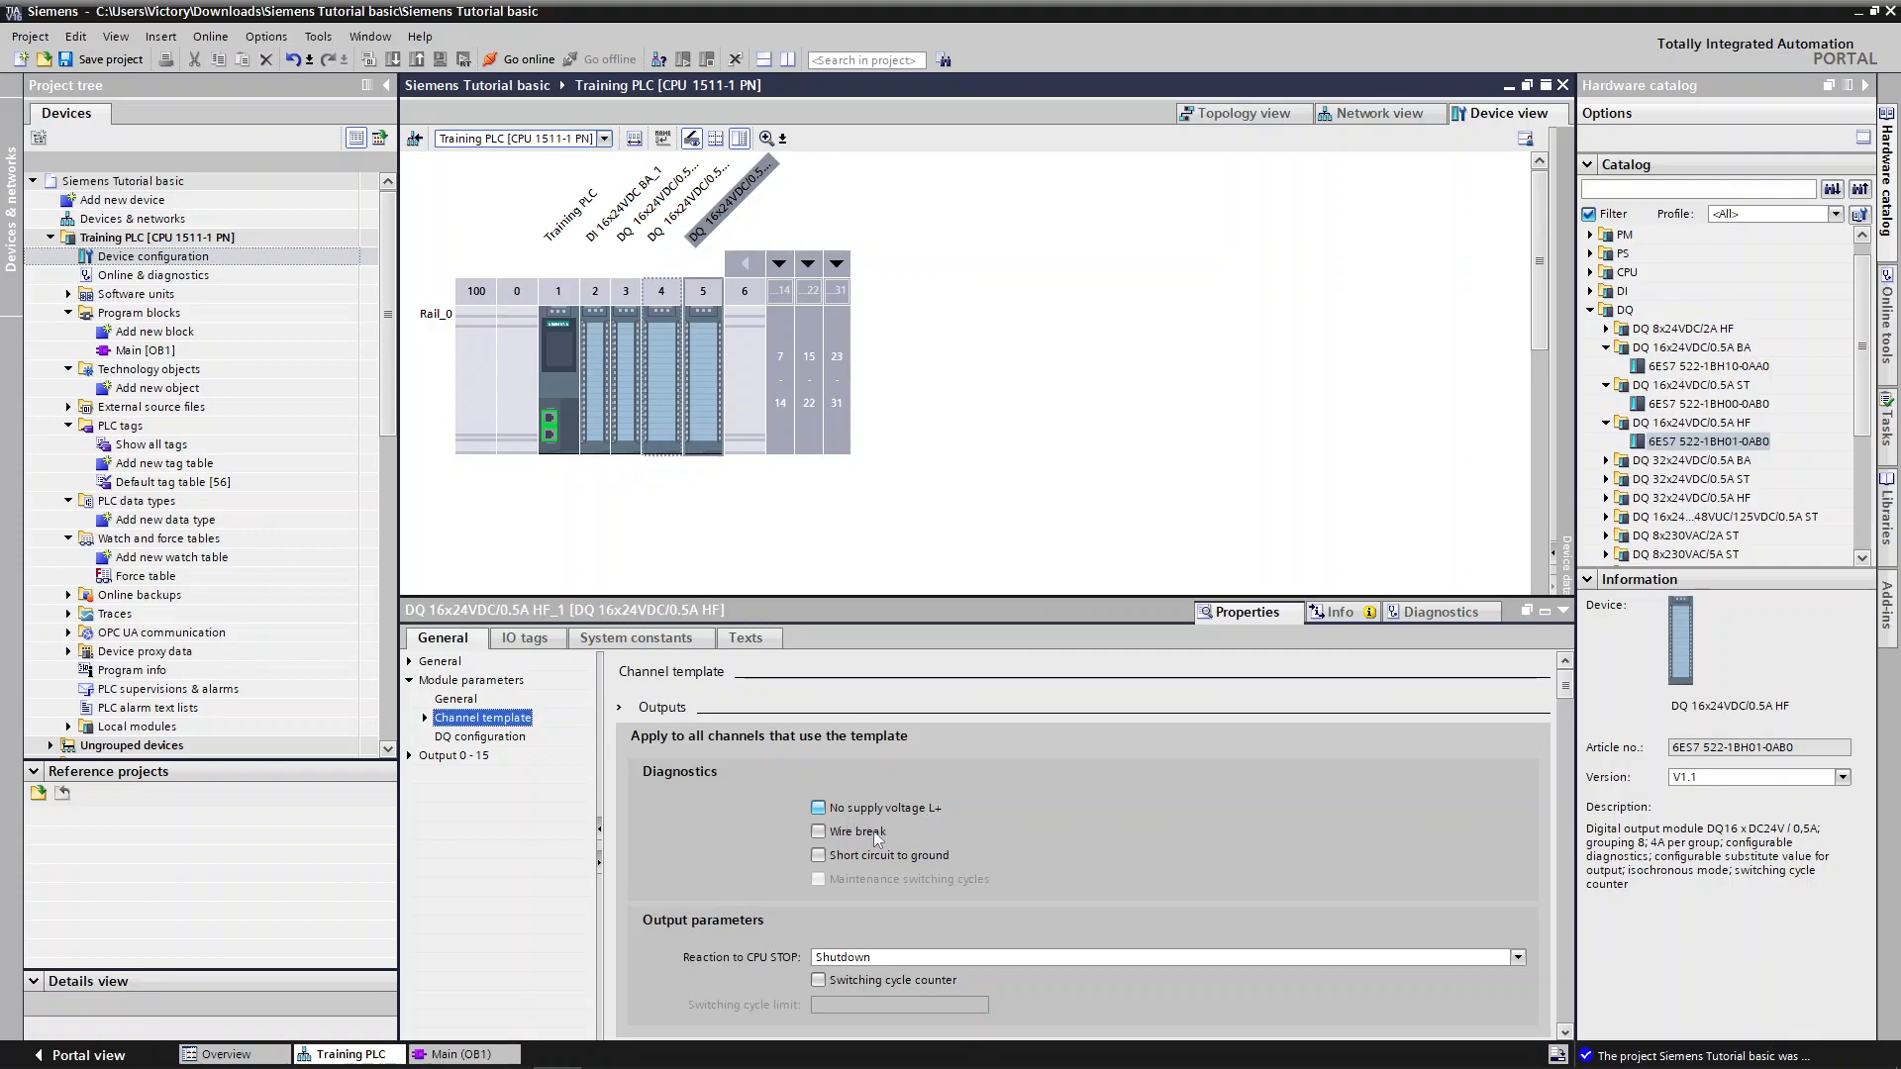
left_click(819, 833)
scroll(829, 836, "down", 1)
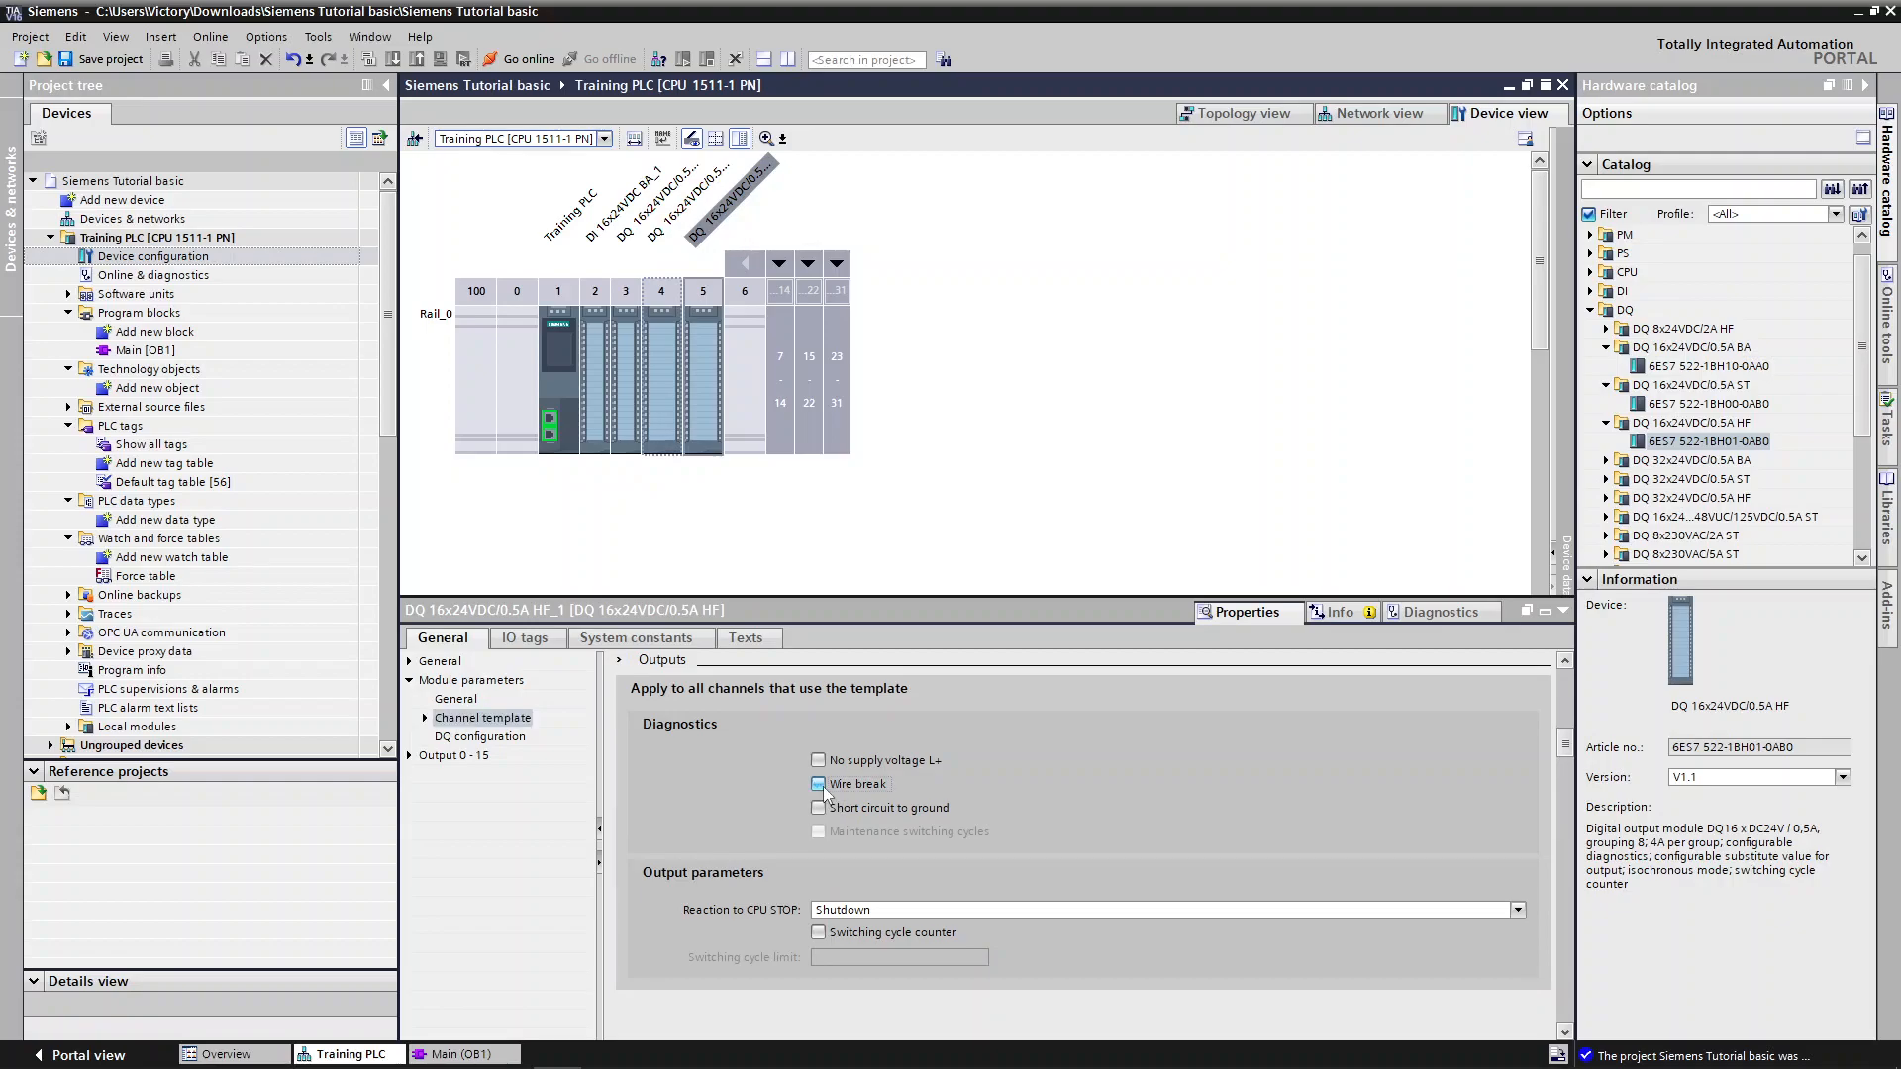
scroll(822, 786, "down", 3)
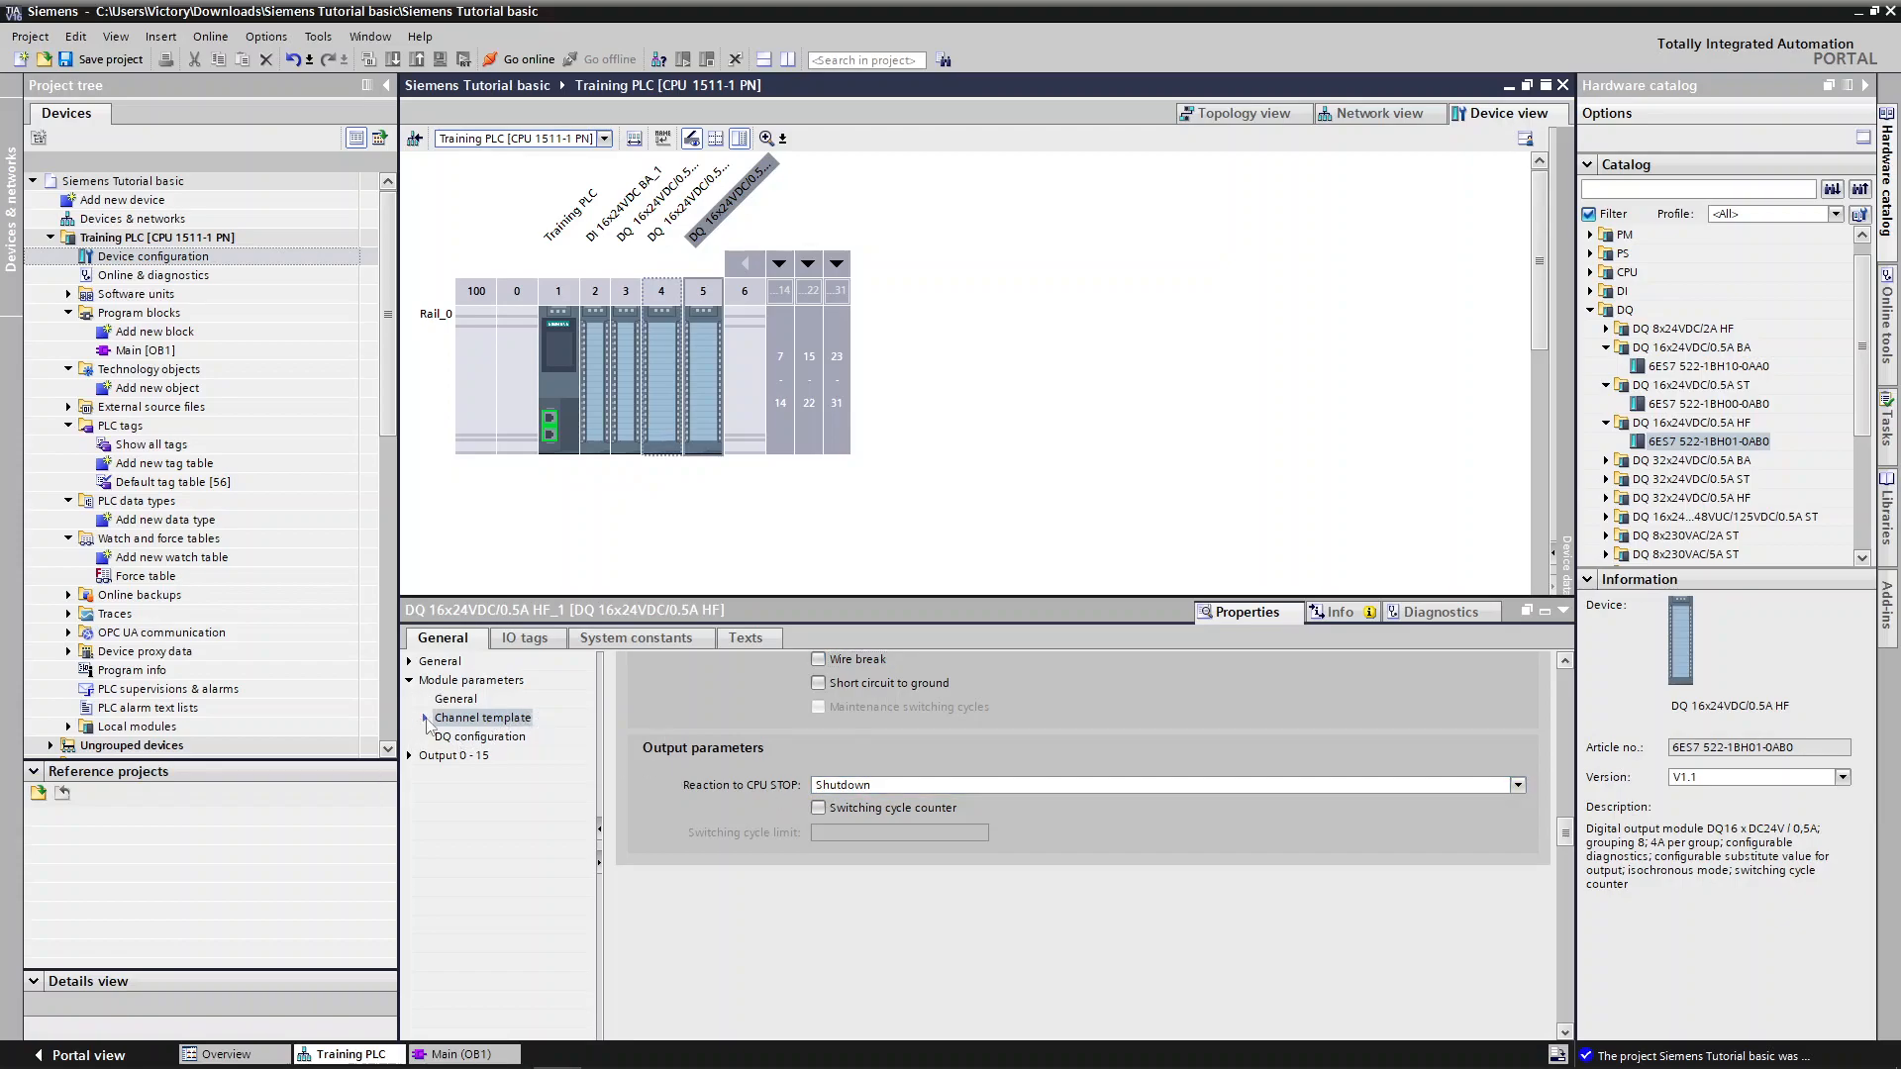
left_click(425, 718)
left_click(488, 739)
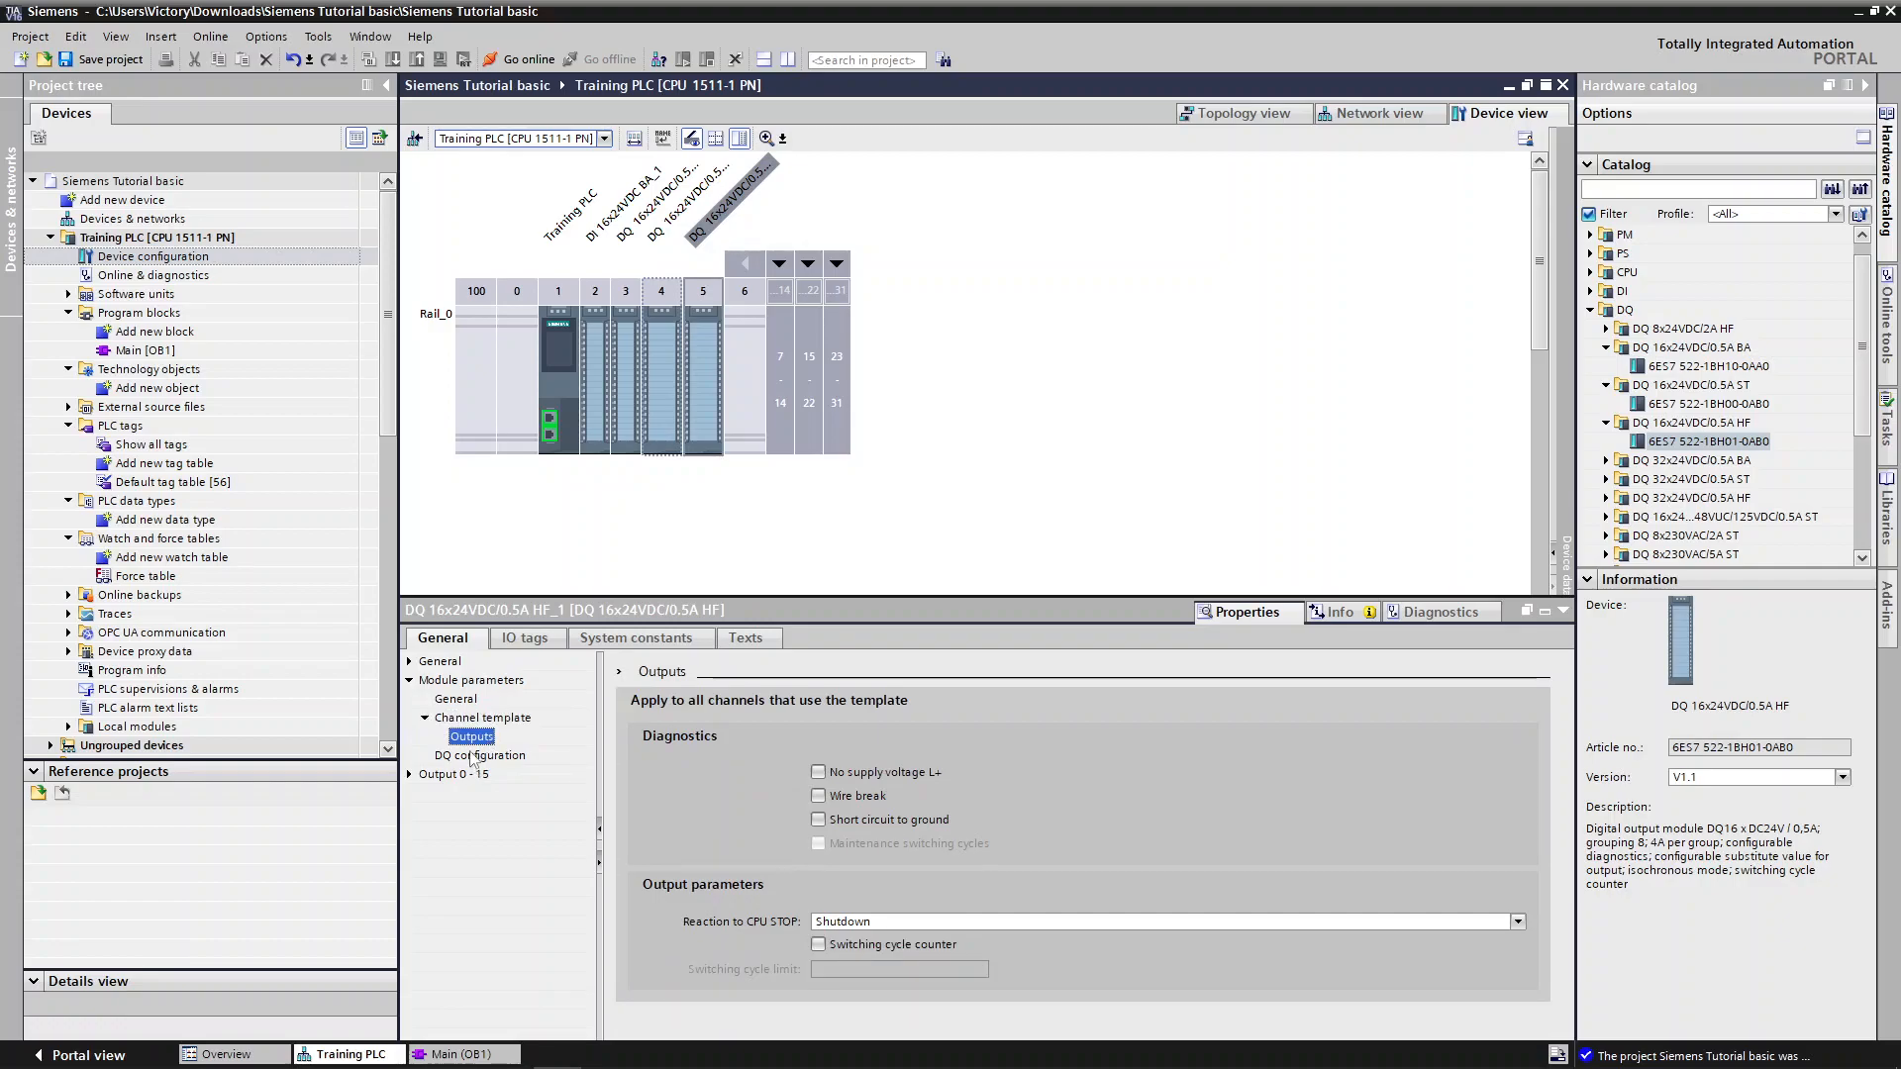
left_click(472, 756)
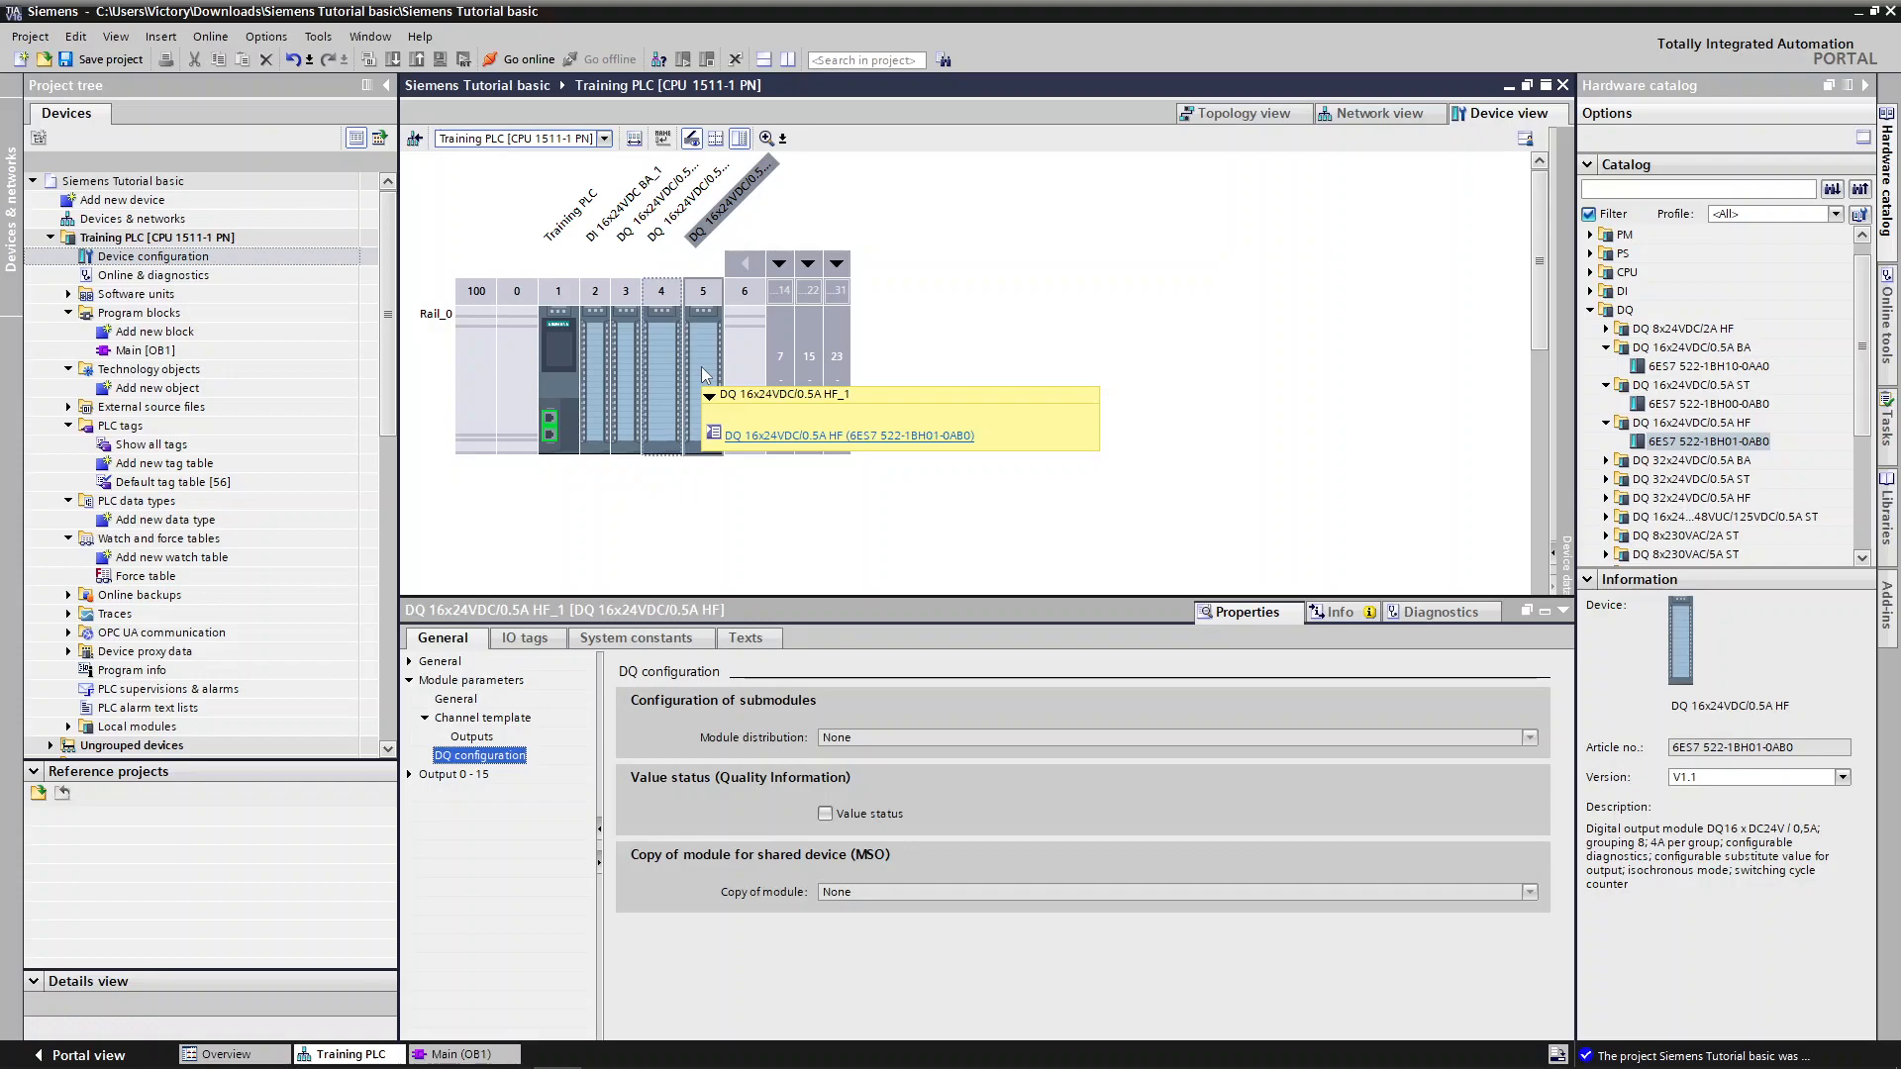
Insert the combined DI 16/DQ 16x24VDC/0.5A BA module, article 6ES7 523-1BL00-0AA0, into slot 6 of the rack
left_click(756, 364)
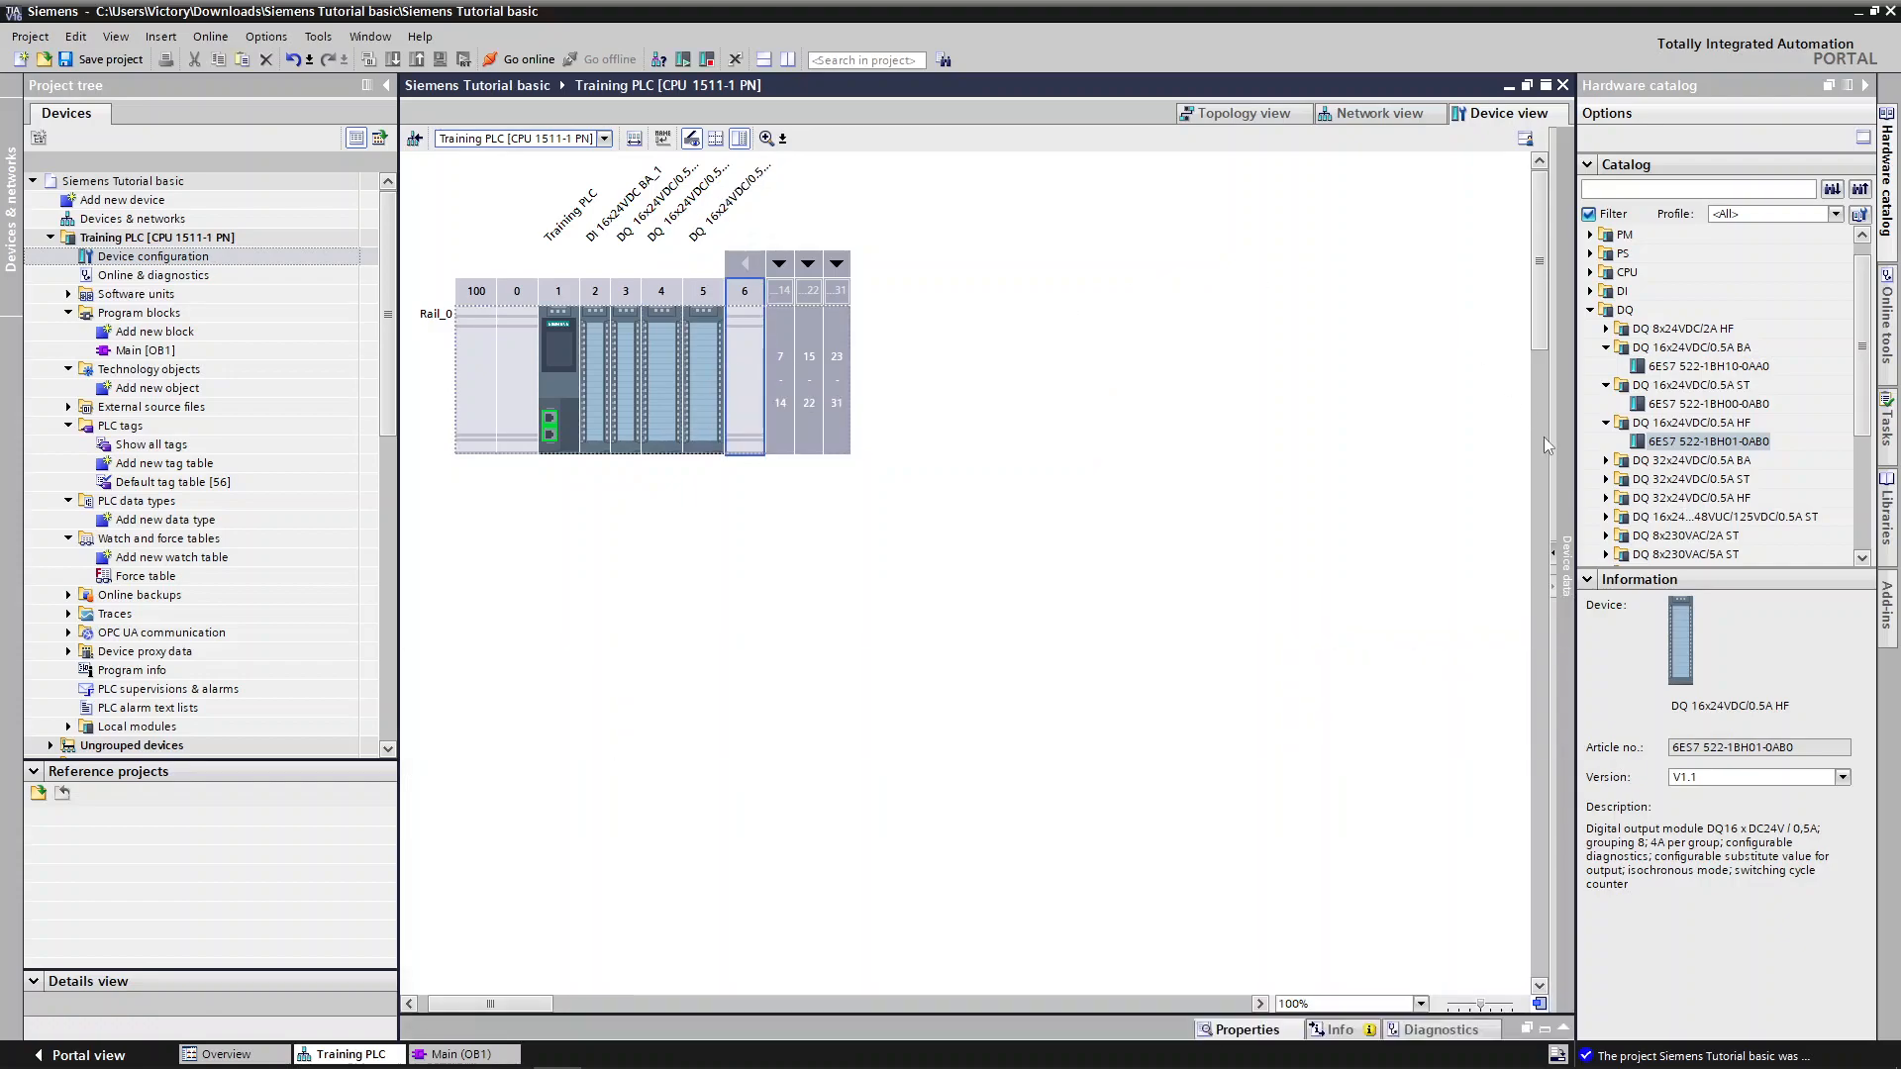
left_click(1590, 311)
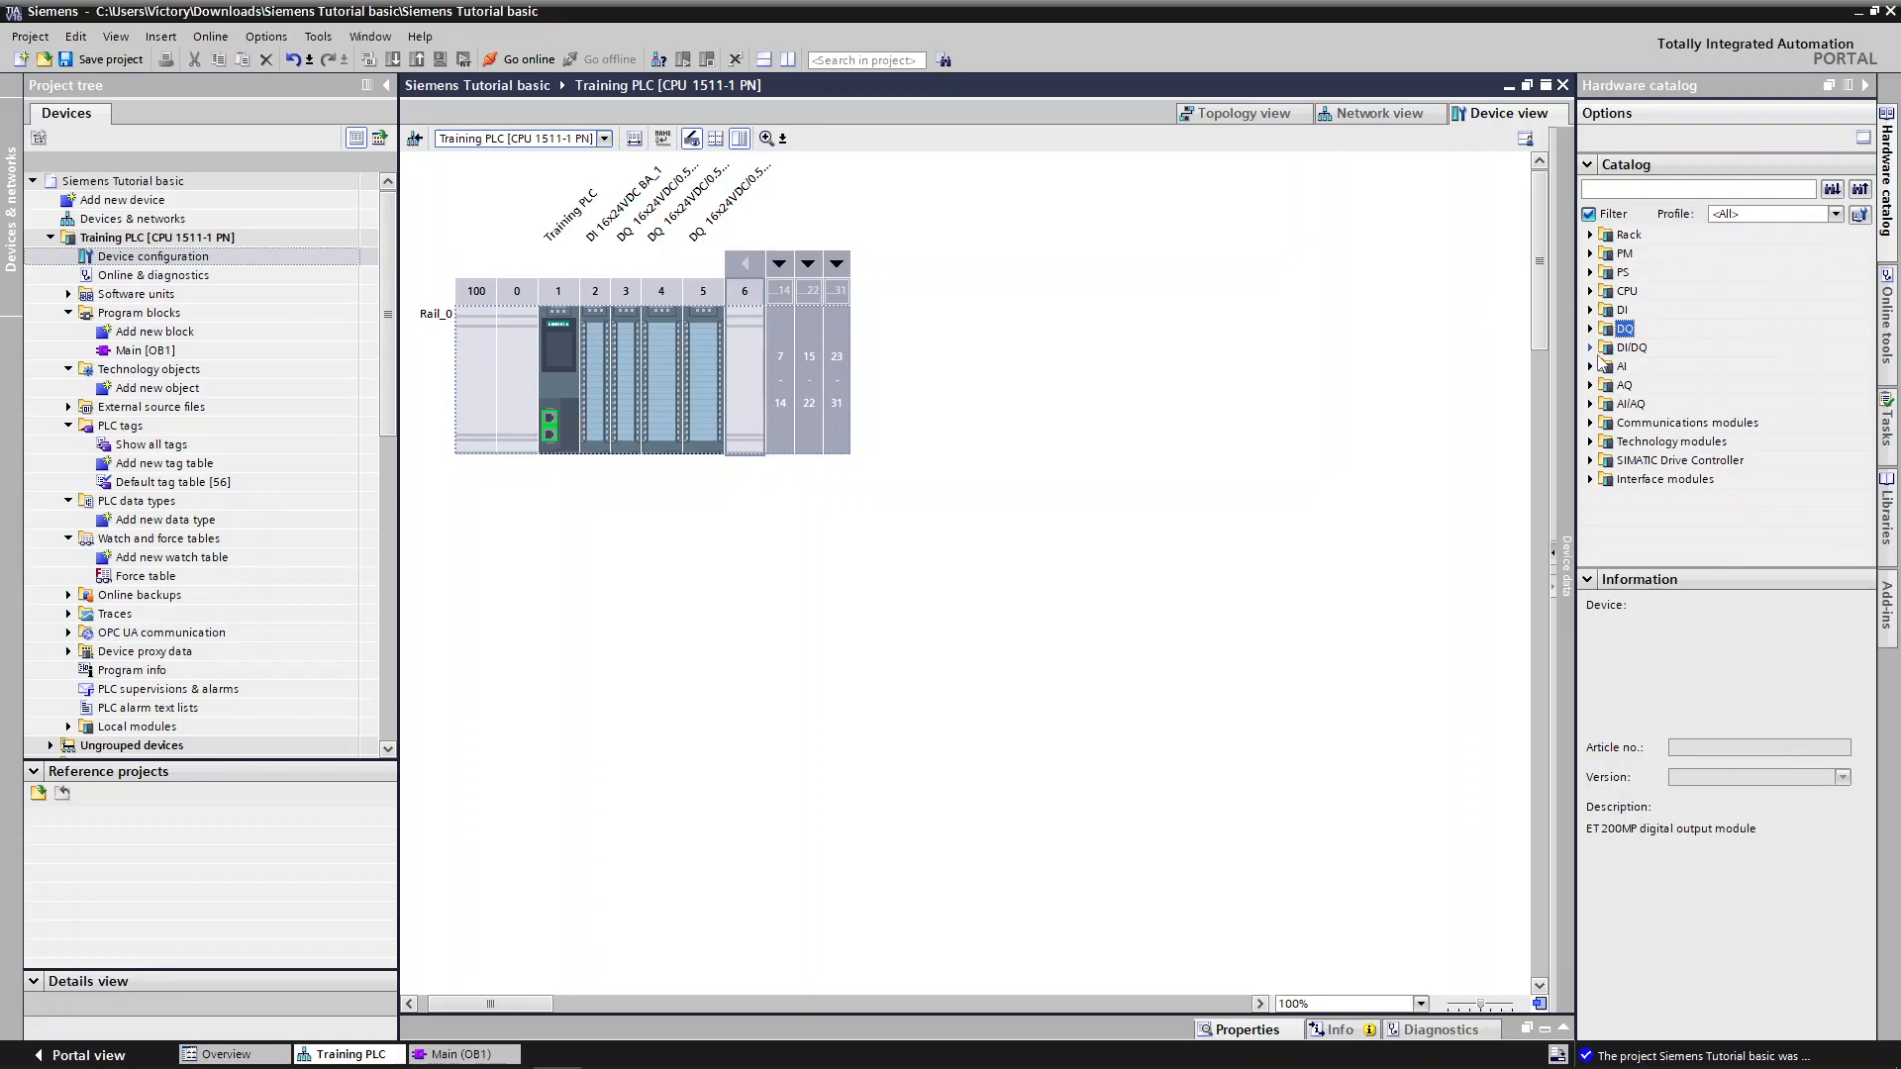
left_click(1591, 348)
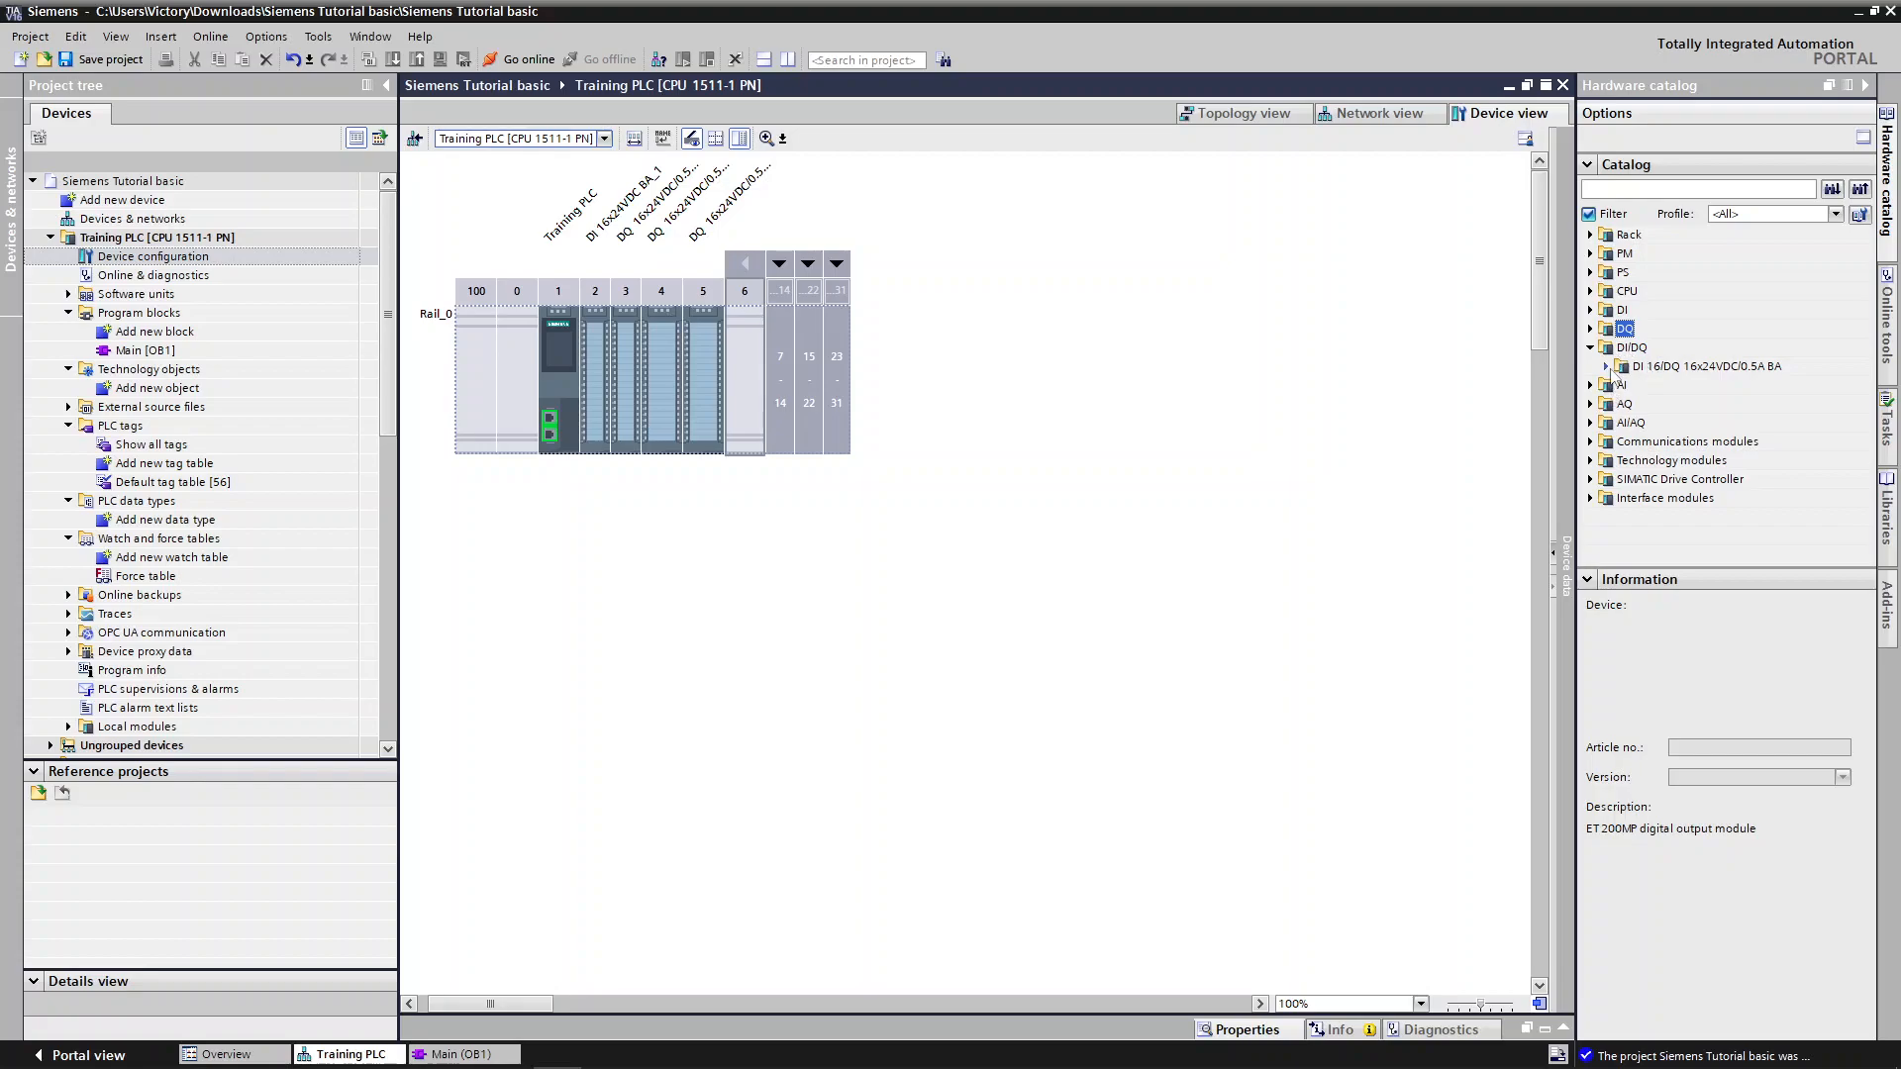
left_click(1606, 366)
left_click_drag(1640, 384, 725, 349)
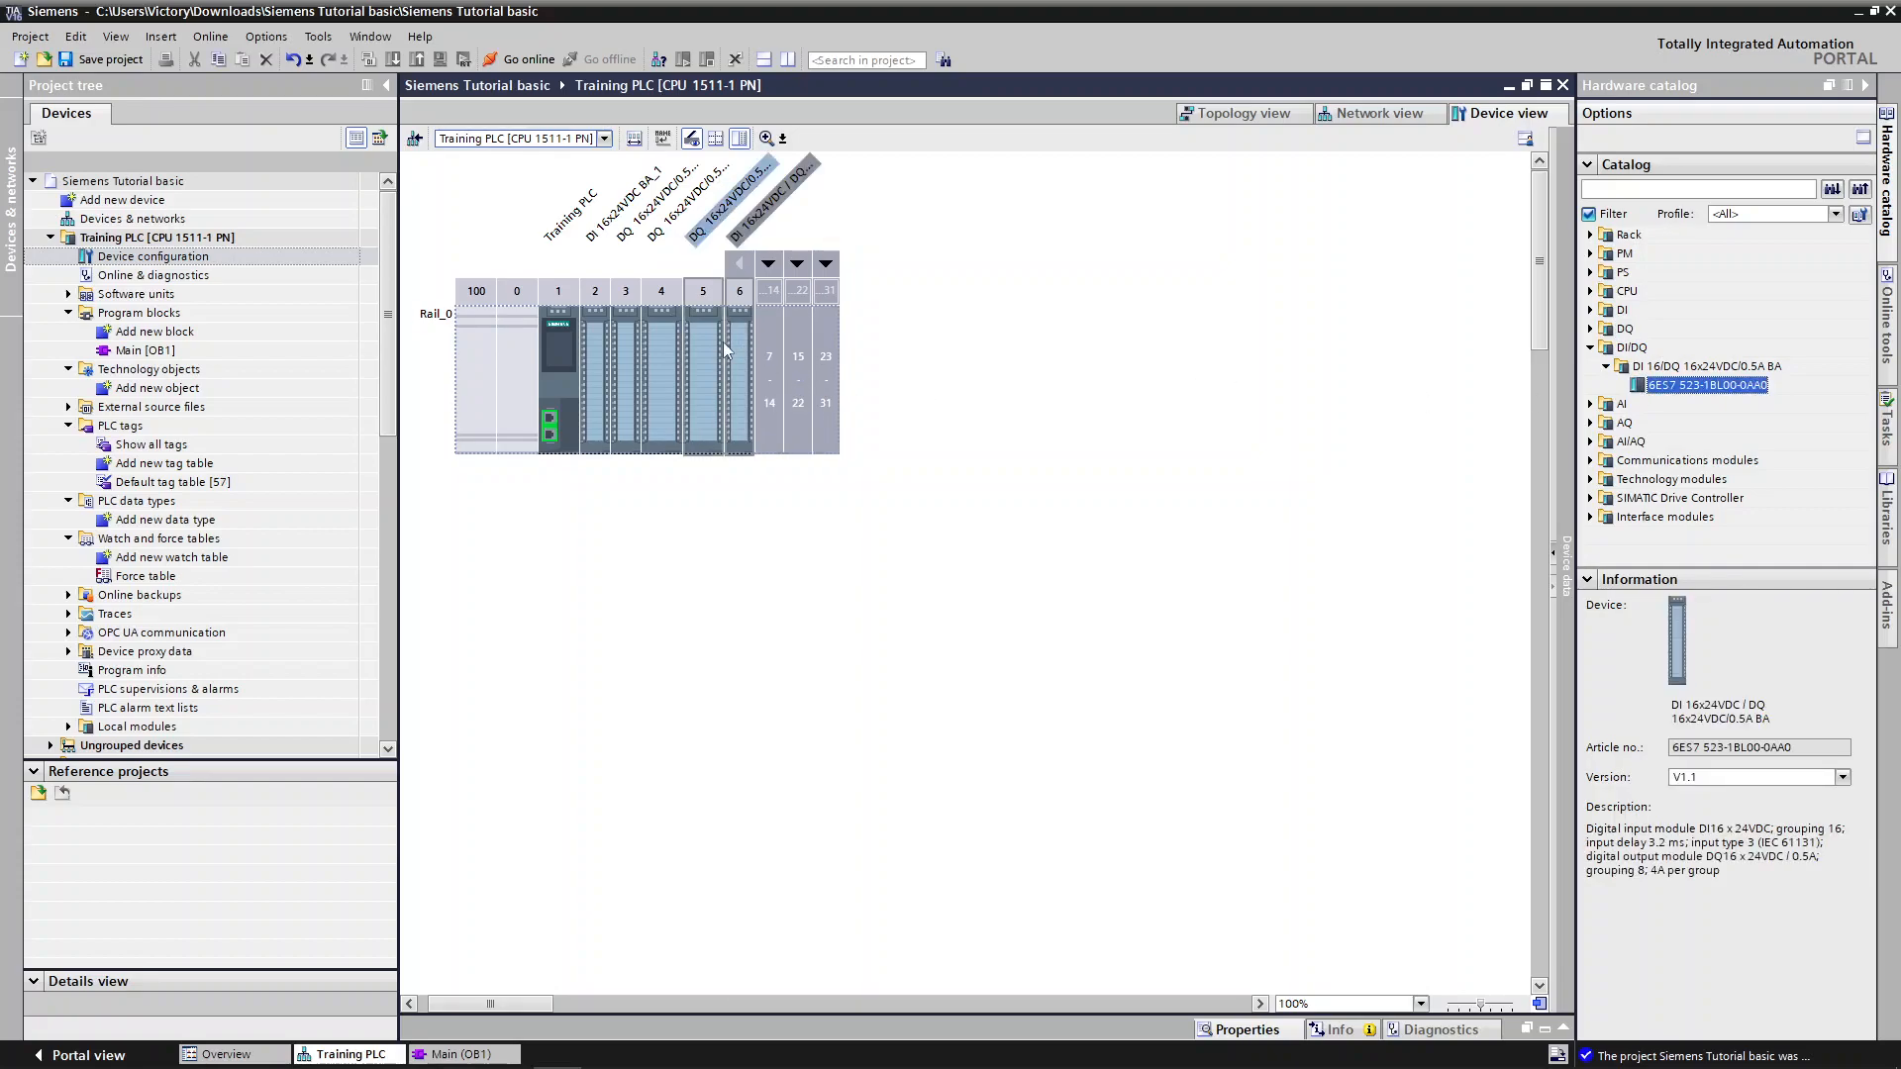
Open the properties of the combined input/output module in slot 6 and review its input and output addresses
double_click(738, 347)
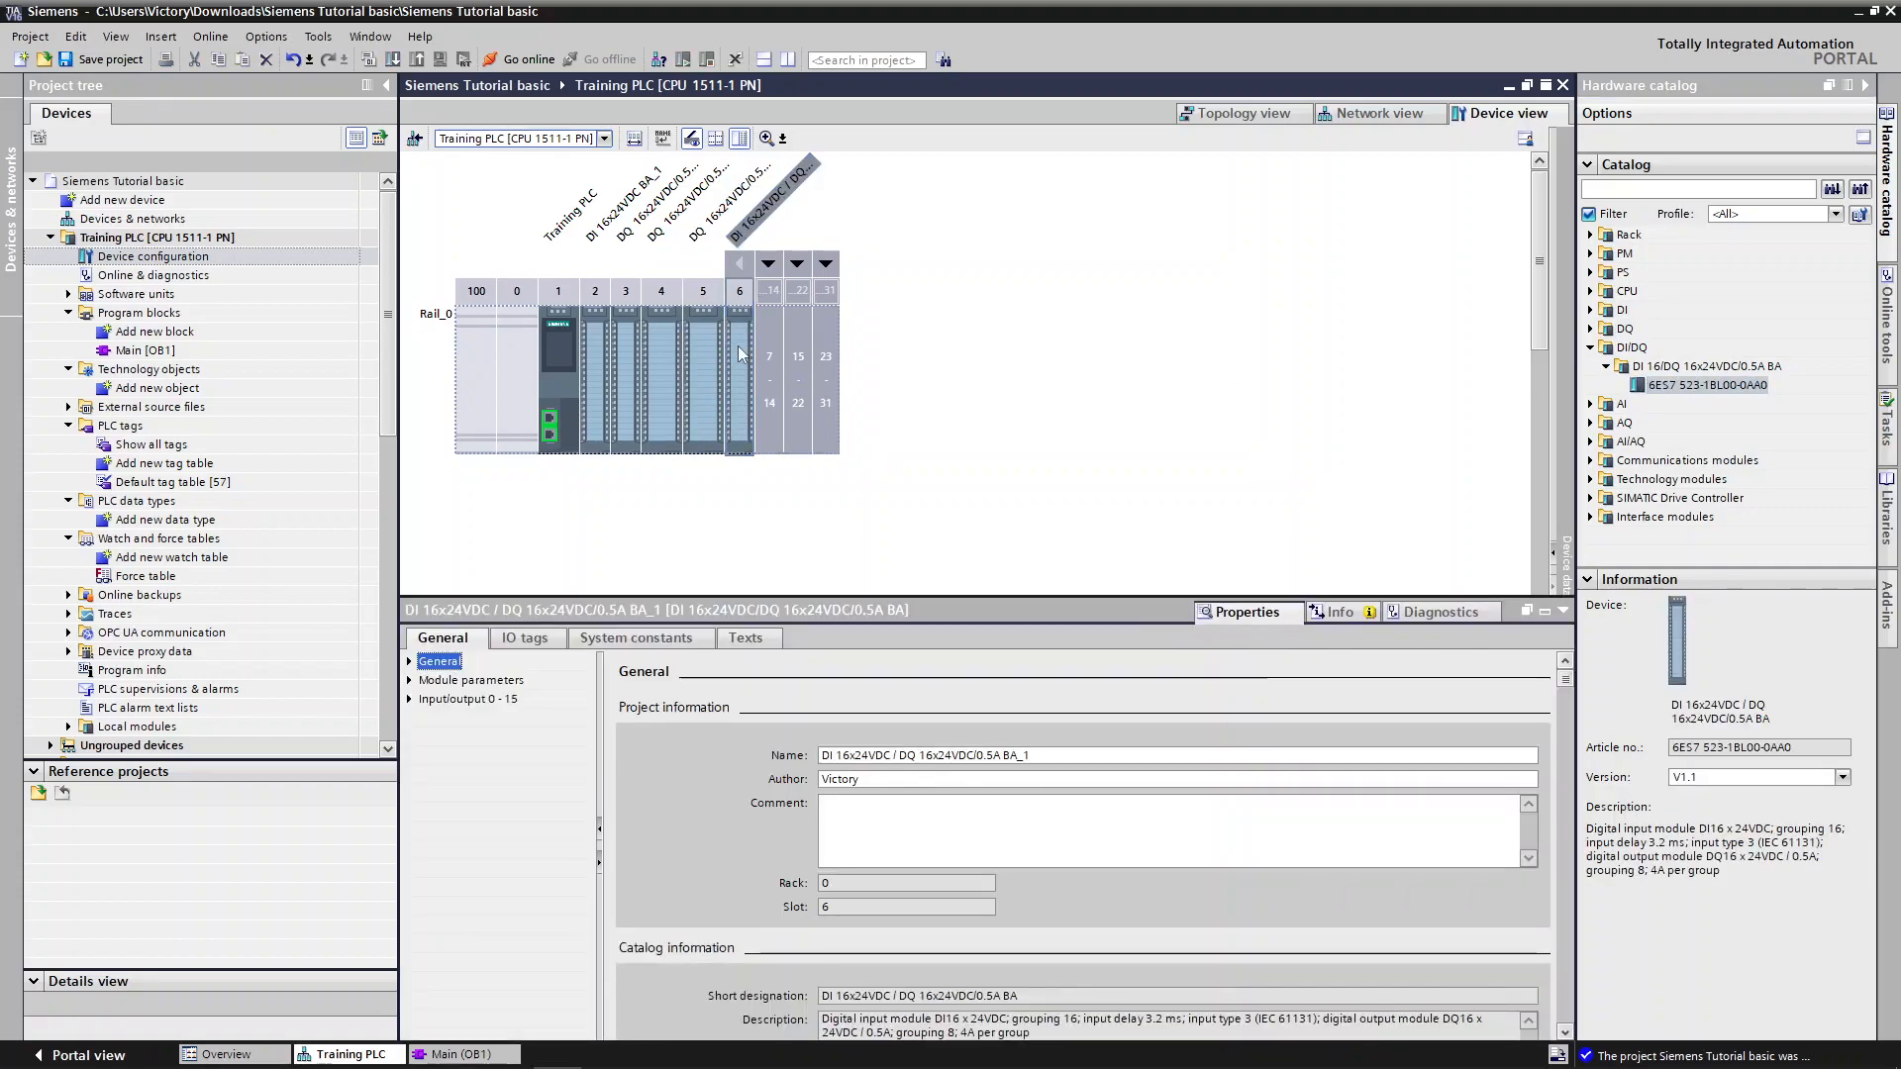
left_click(409, 680)
left_click(408, 736)
left_click(425, 774)
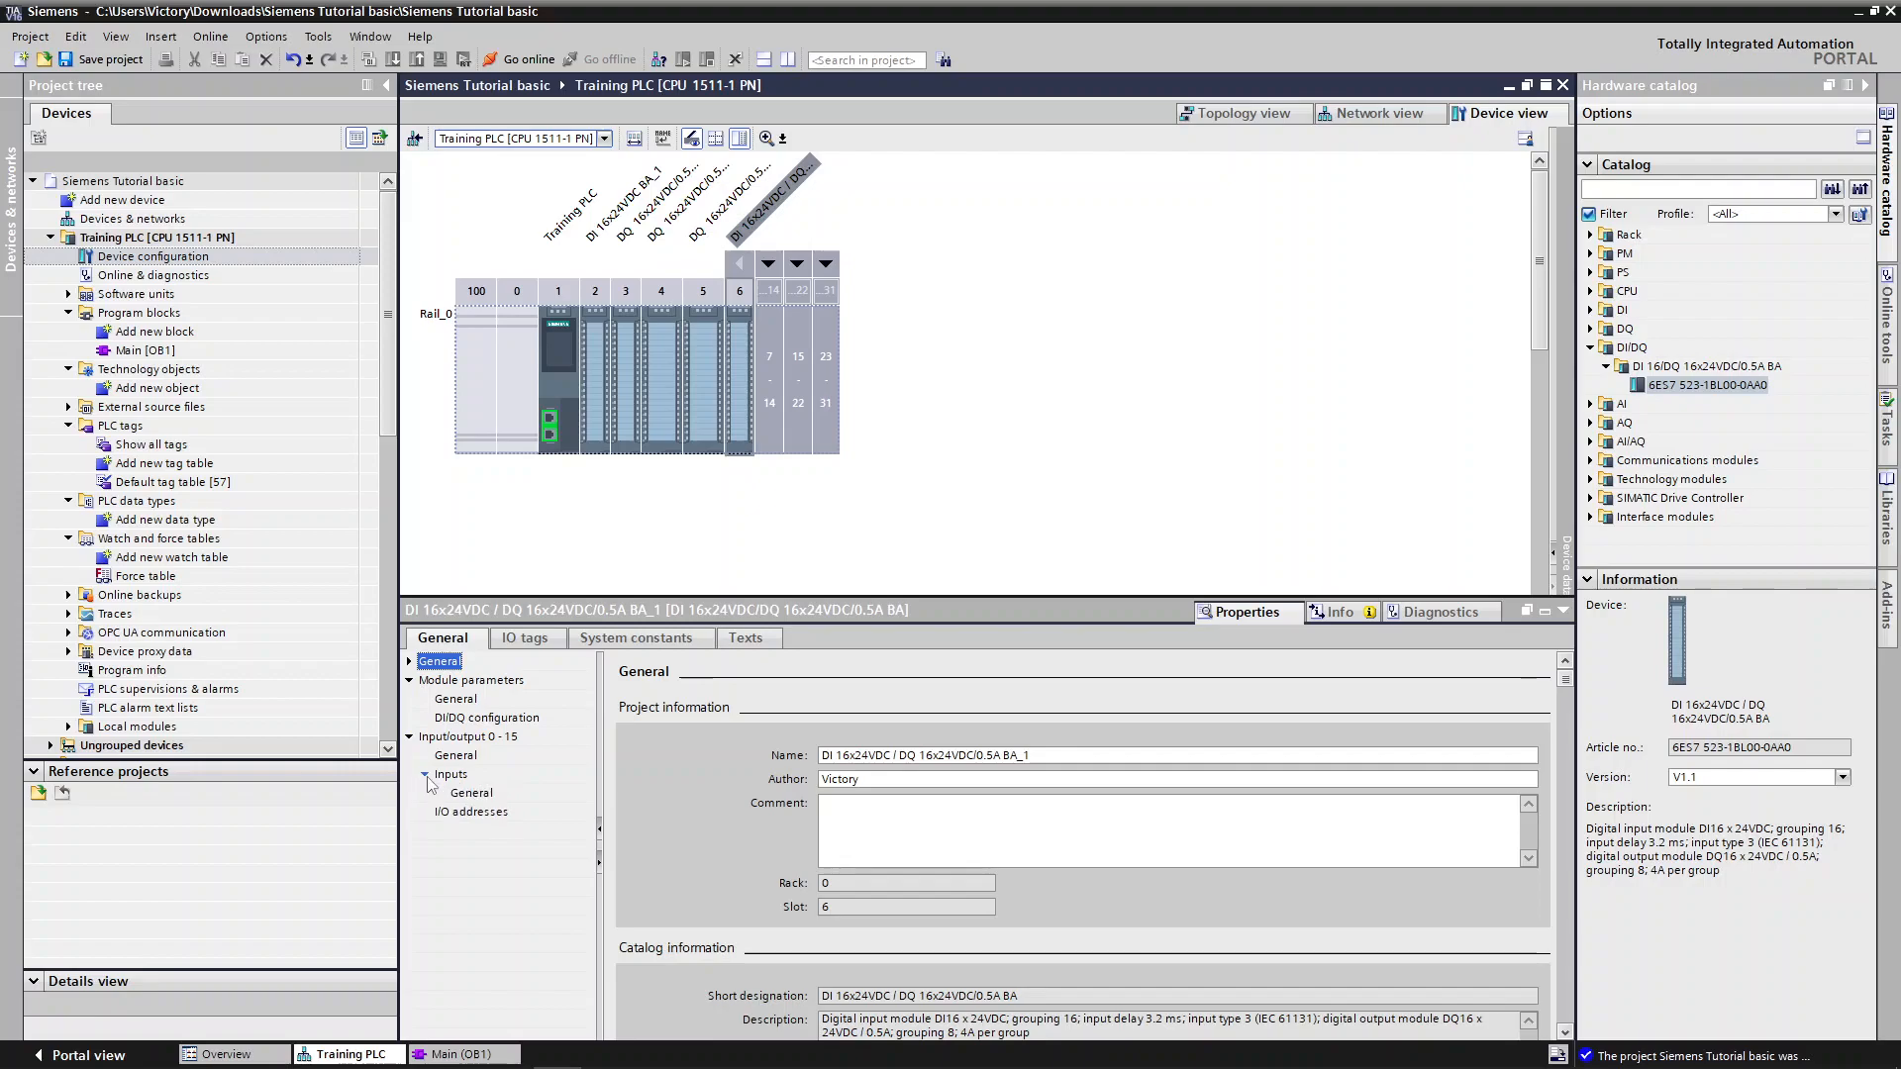
left_click(471, 812)
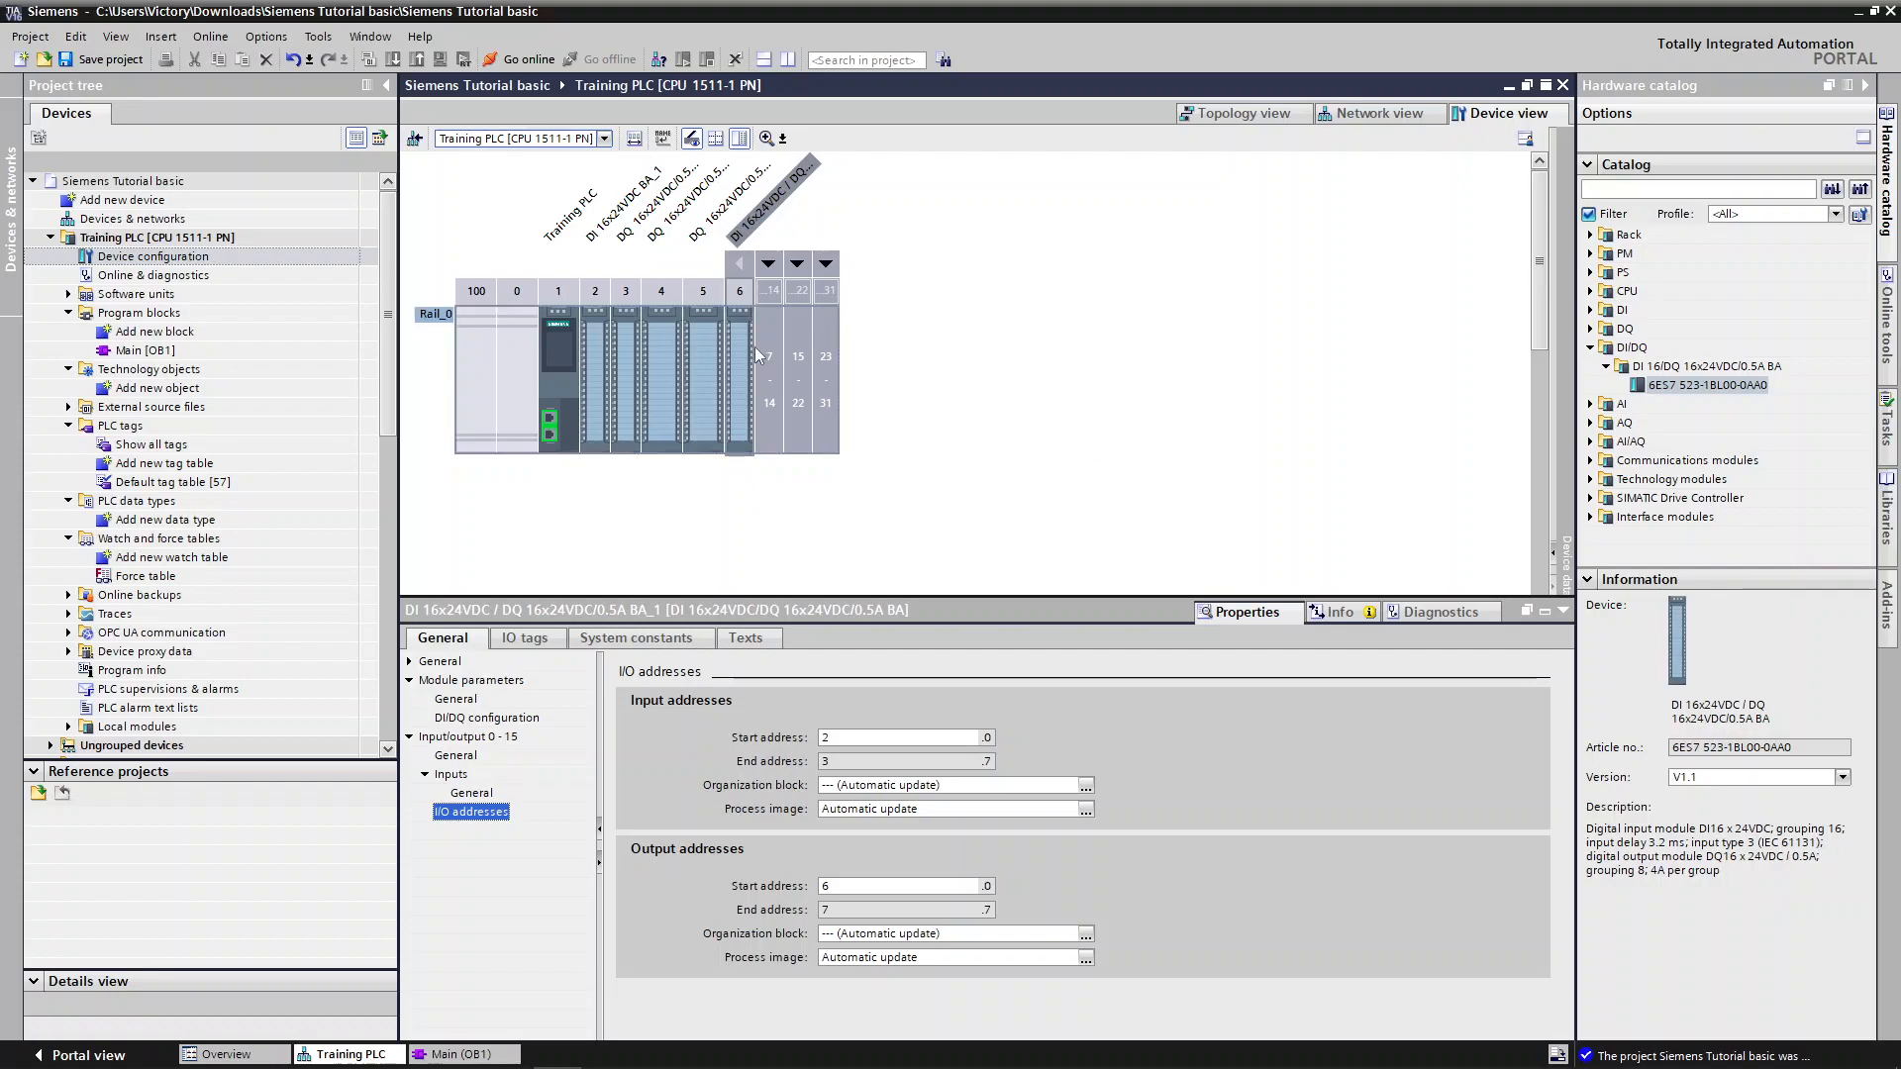
Insert the AI 8xU/I/R/RTD BA analog input module, article 6ES7 531-7QF00-0AB0, into slot 7 of the rack
left_click(1589, 406)
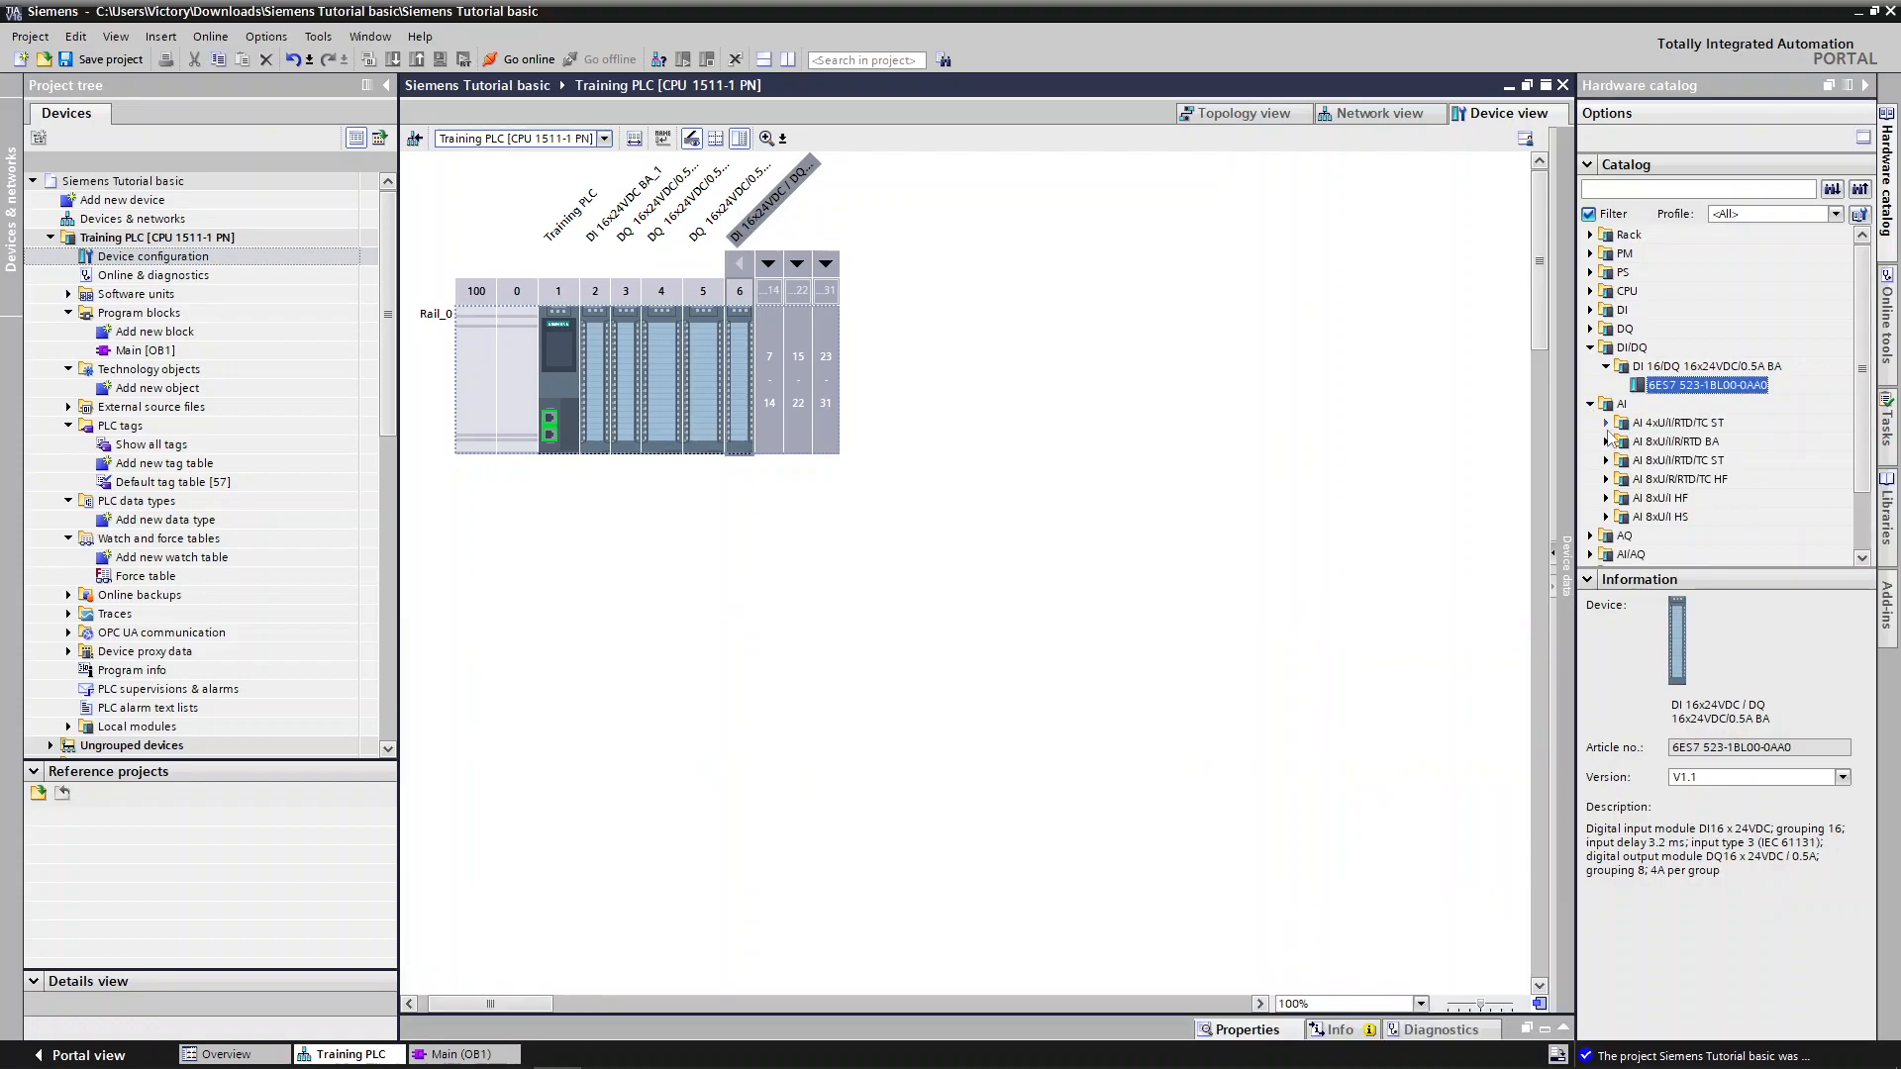
left_click(1607, 424)
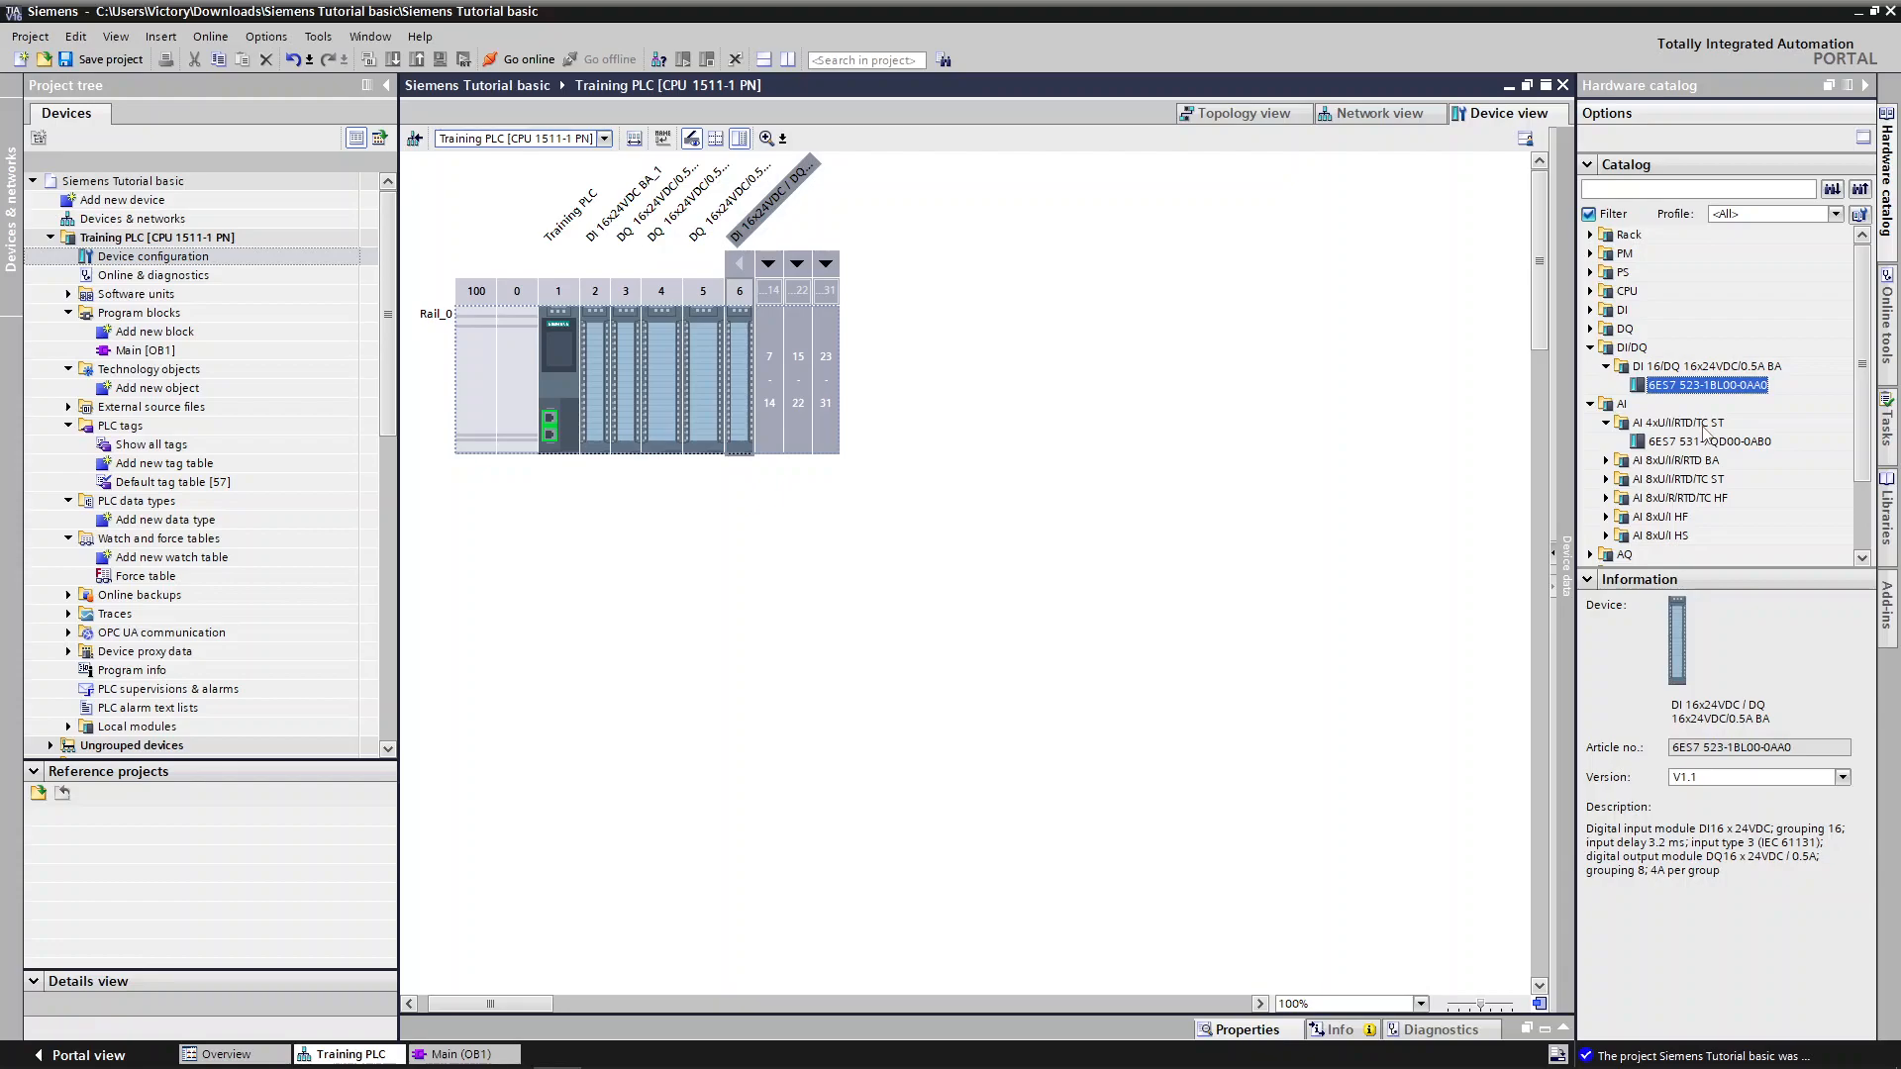
left_click(1723, 423)
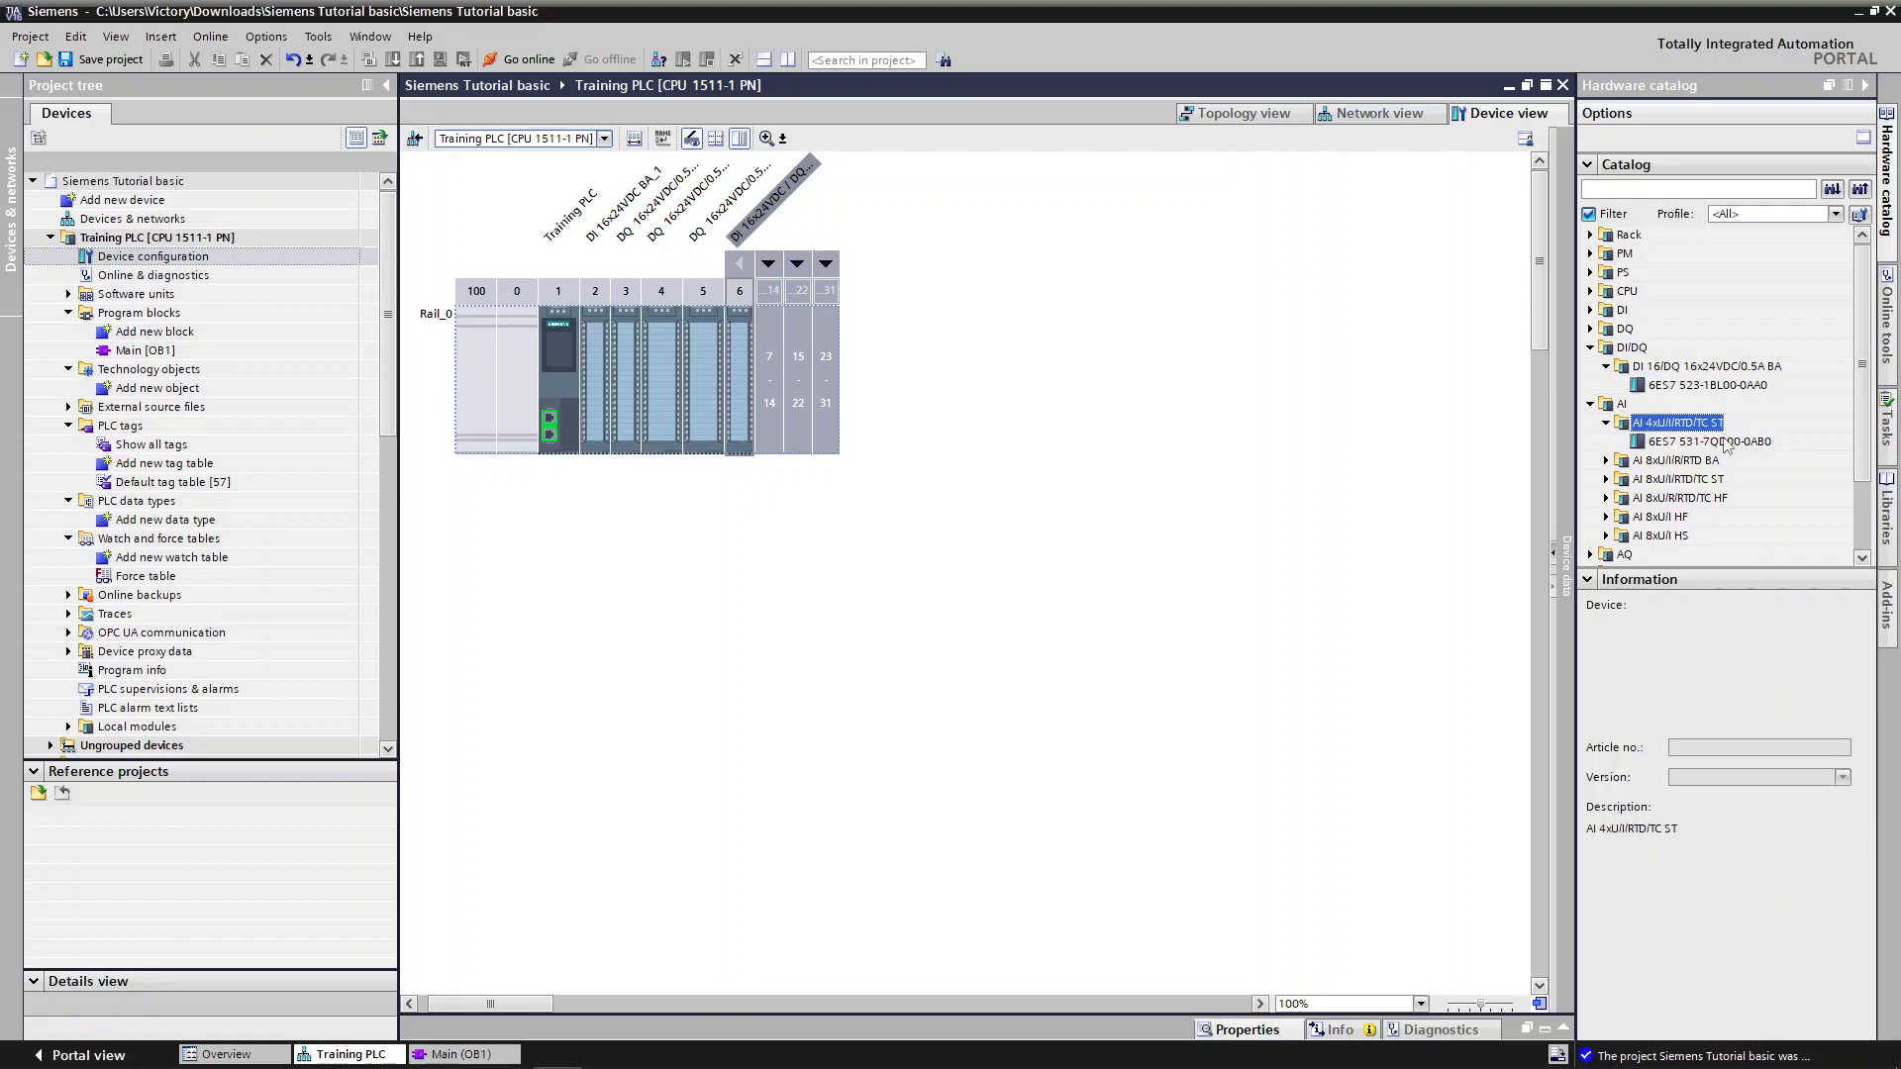
left_click(1725, 442)
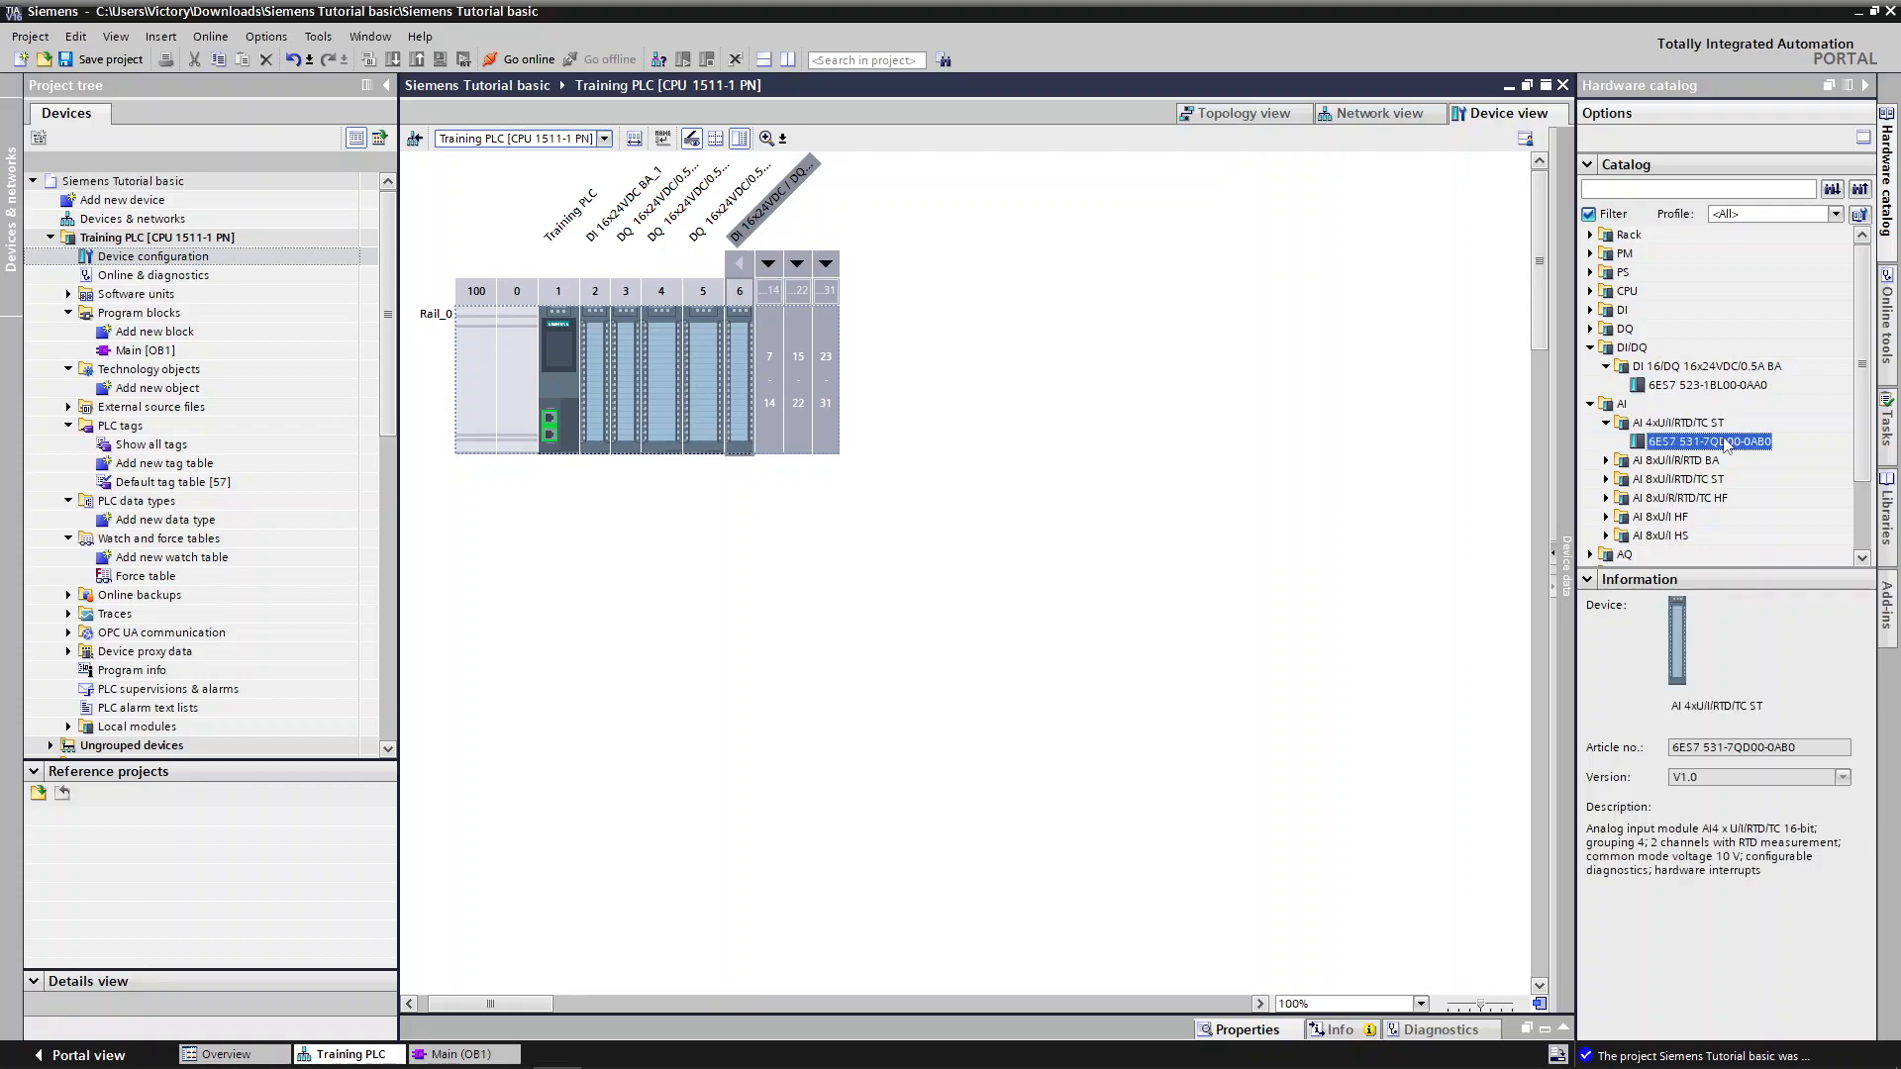
left_click(1604, 460)
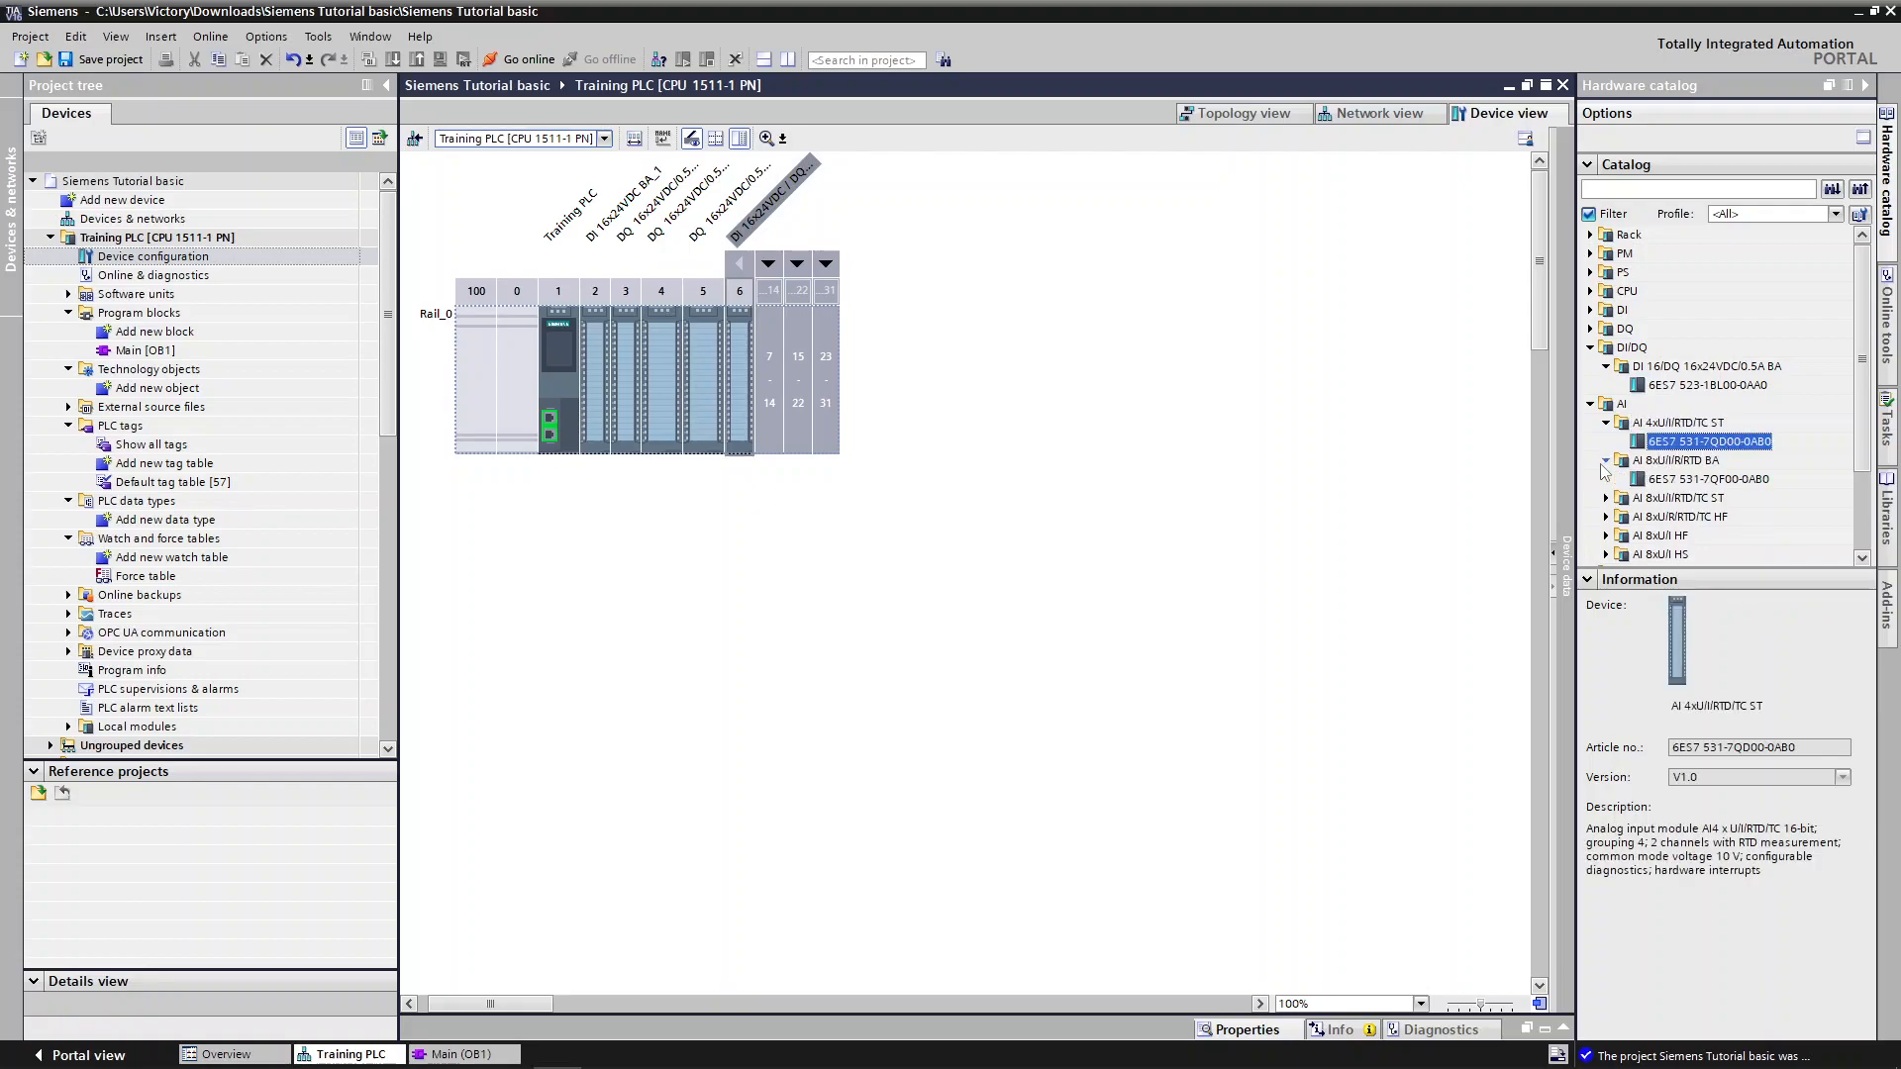
double_click(1699, 480)
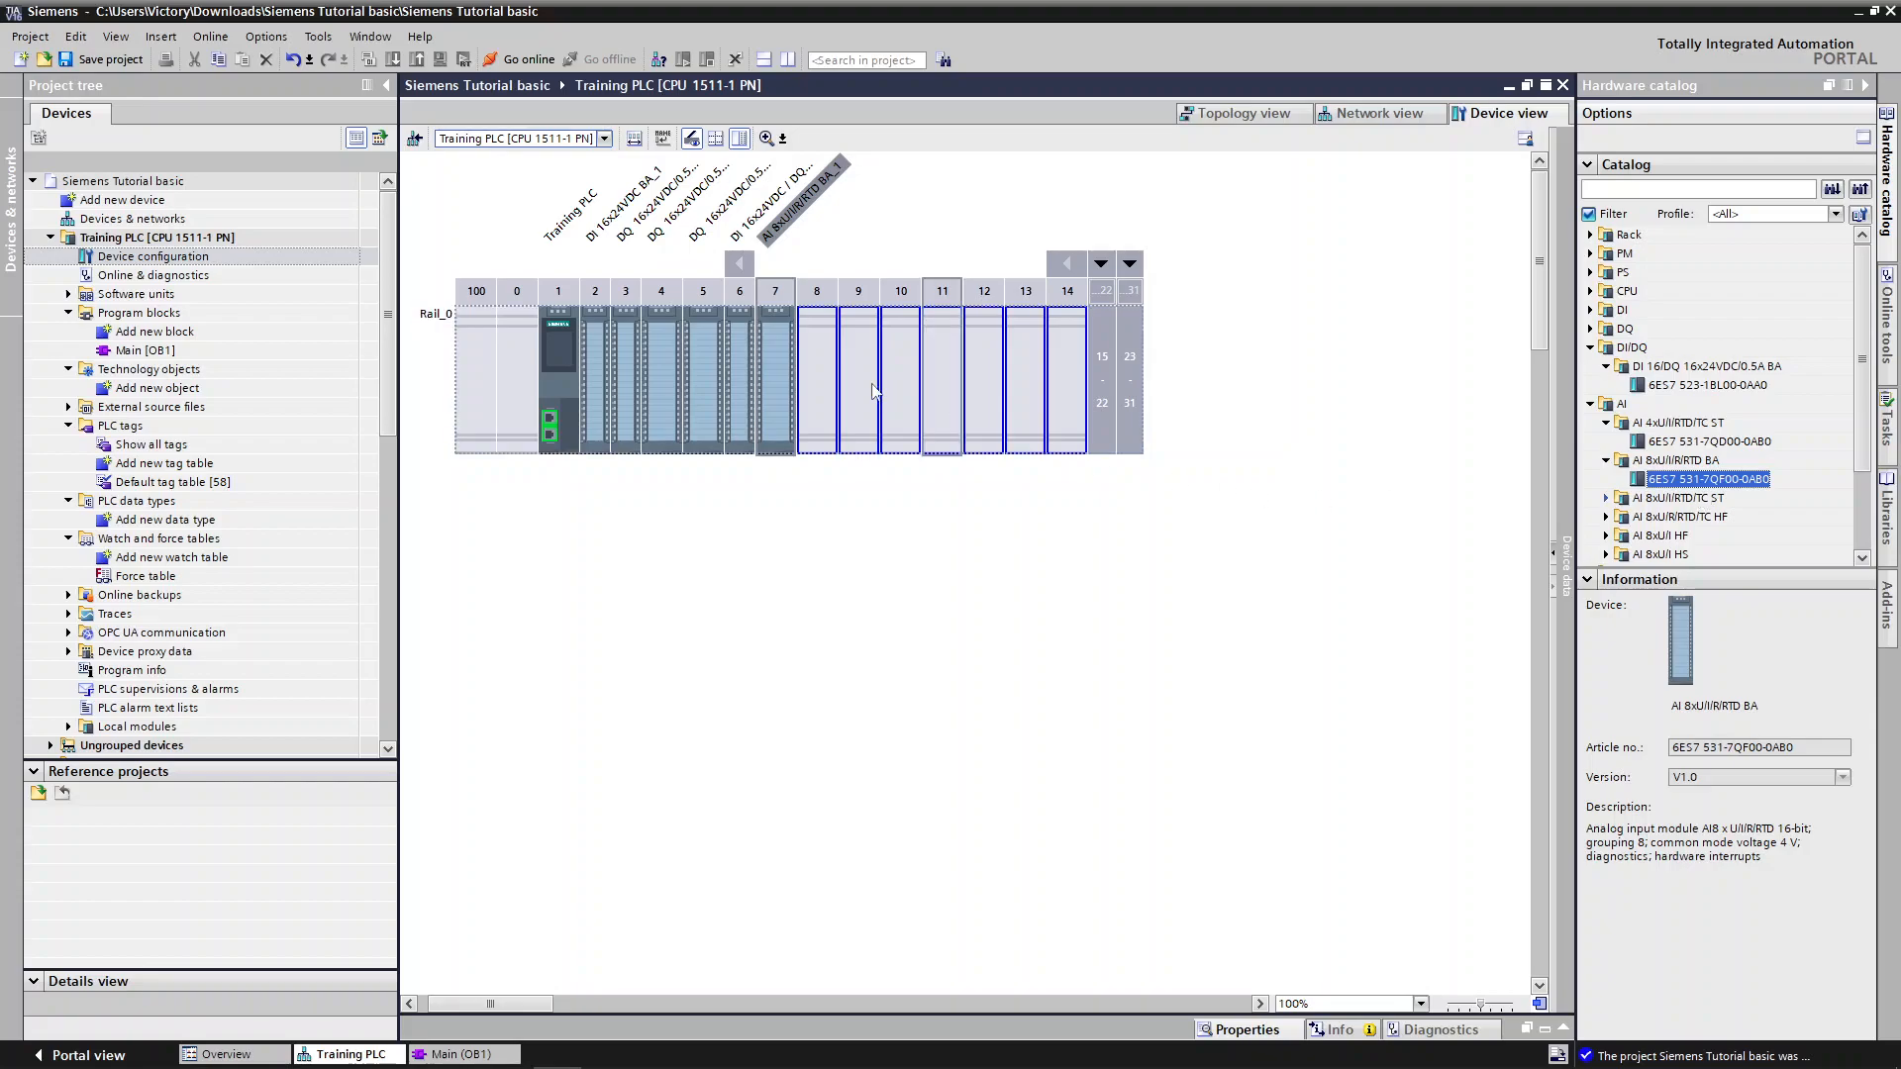
Enable Overflow diagnostics in the channel template of the slot 7 analog input module's parameters
left_click(788, 352)
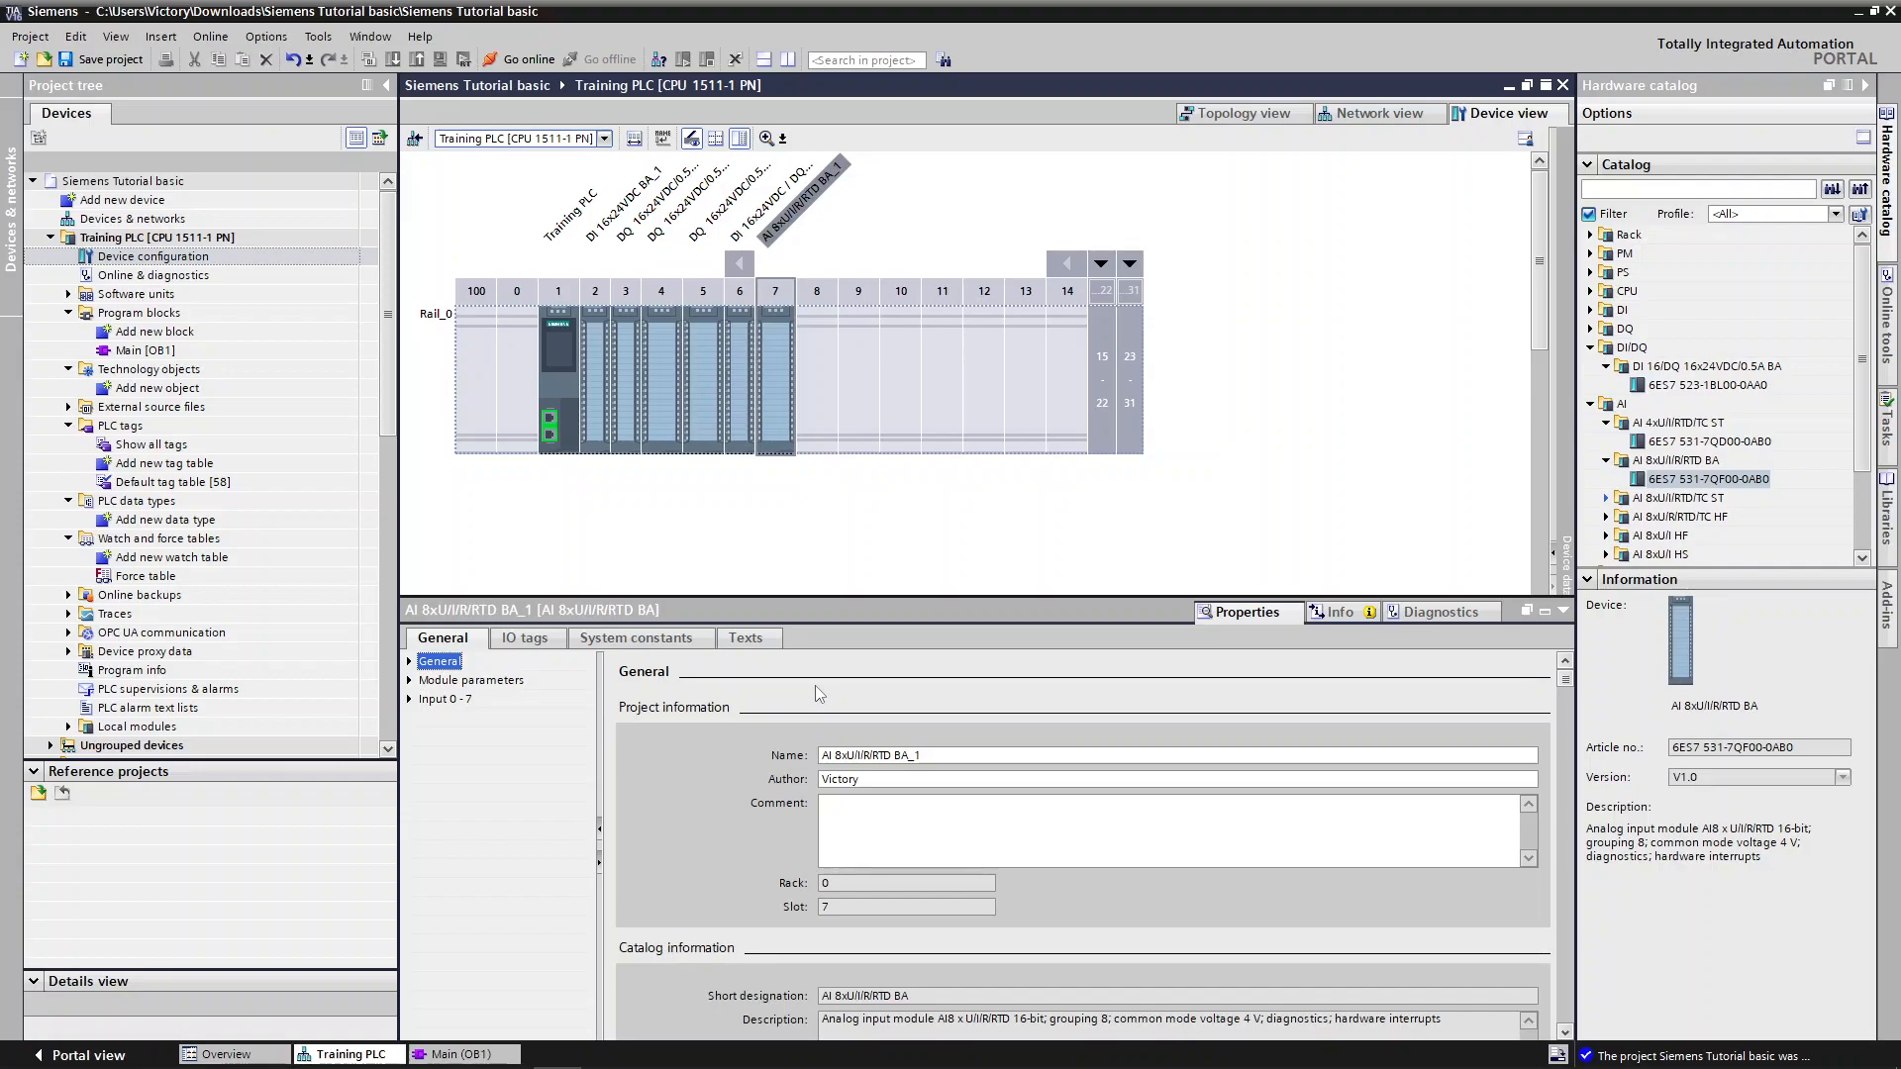
left_click(435, 682)
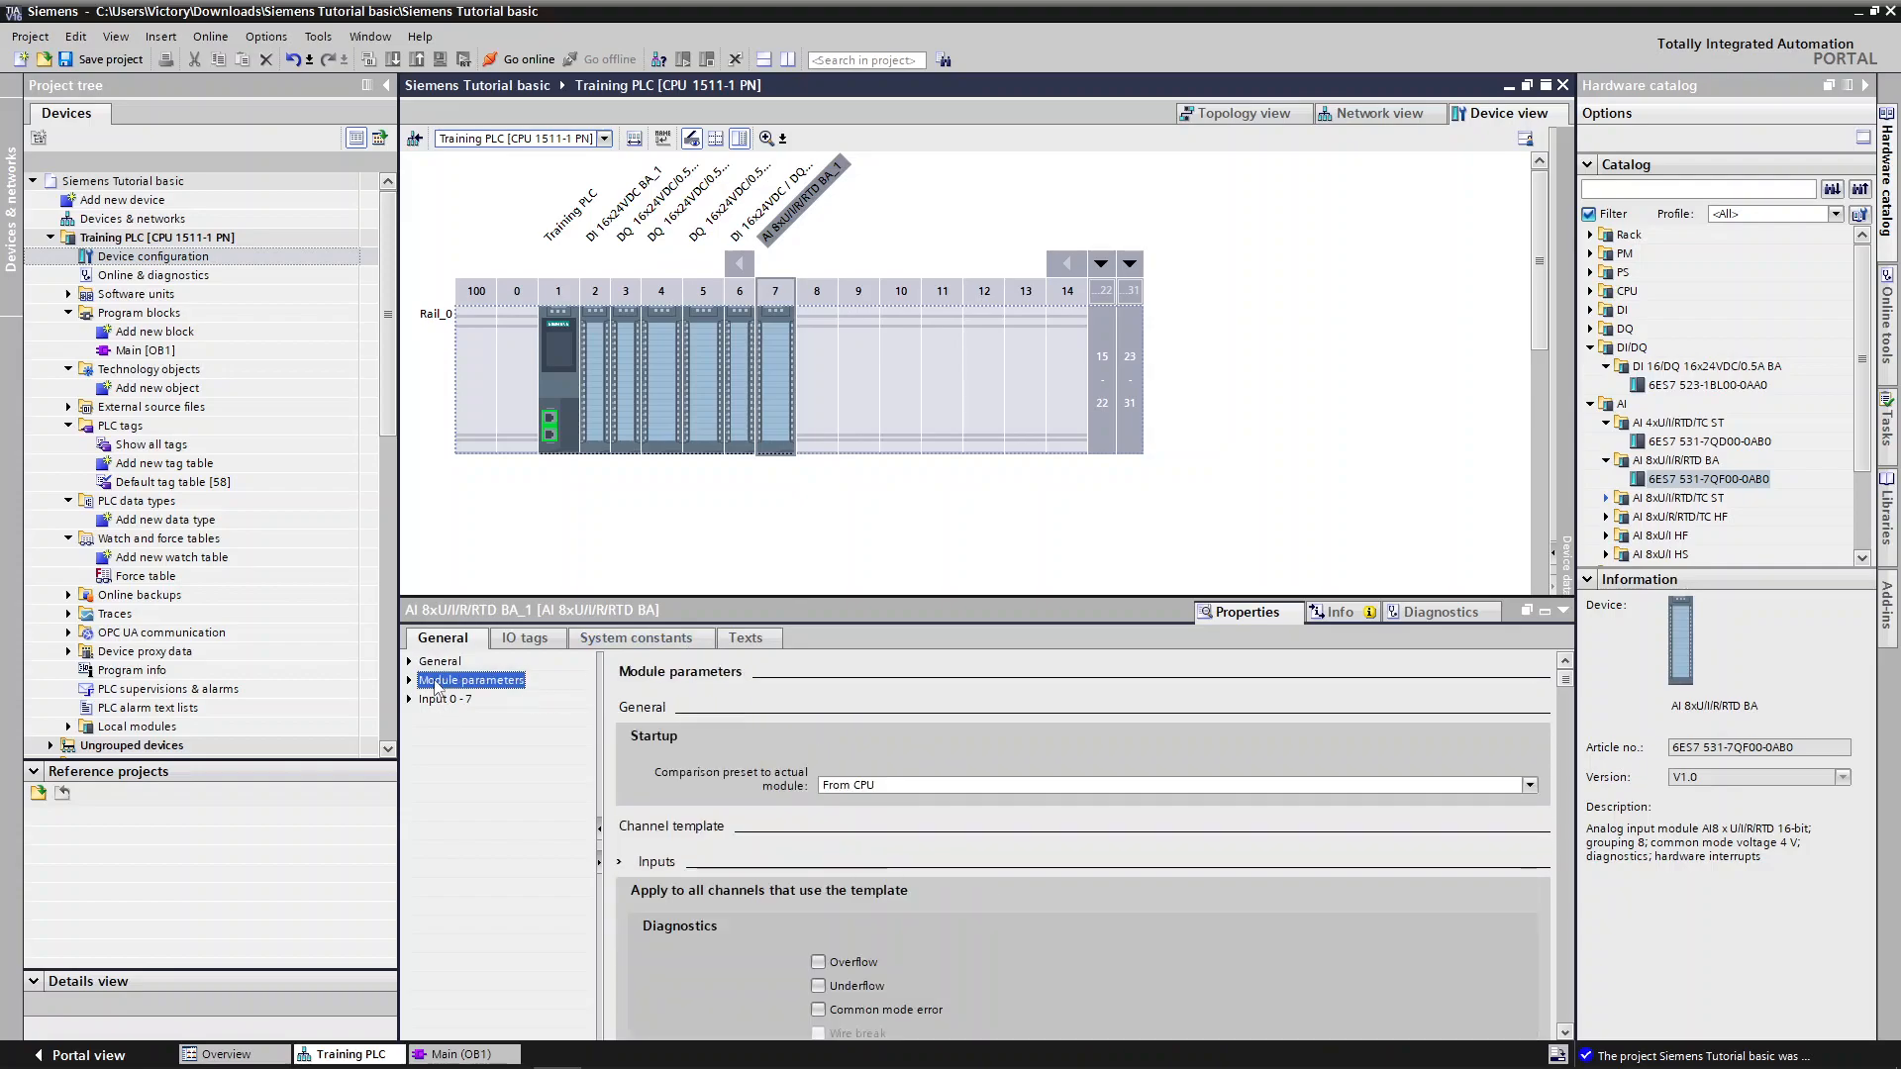
scroll(1558, 677, "down", 3)
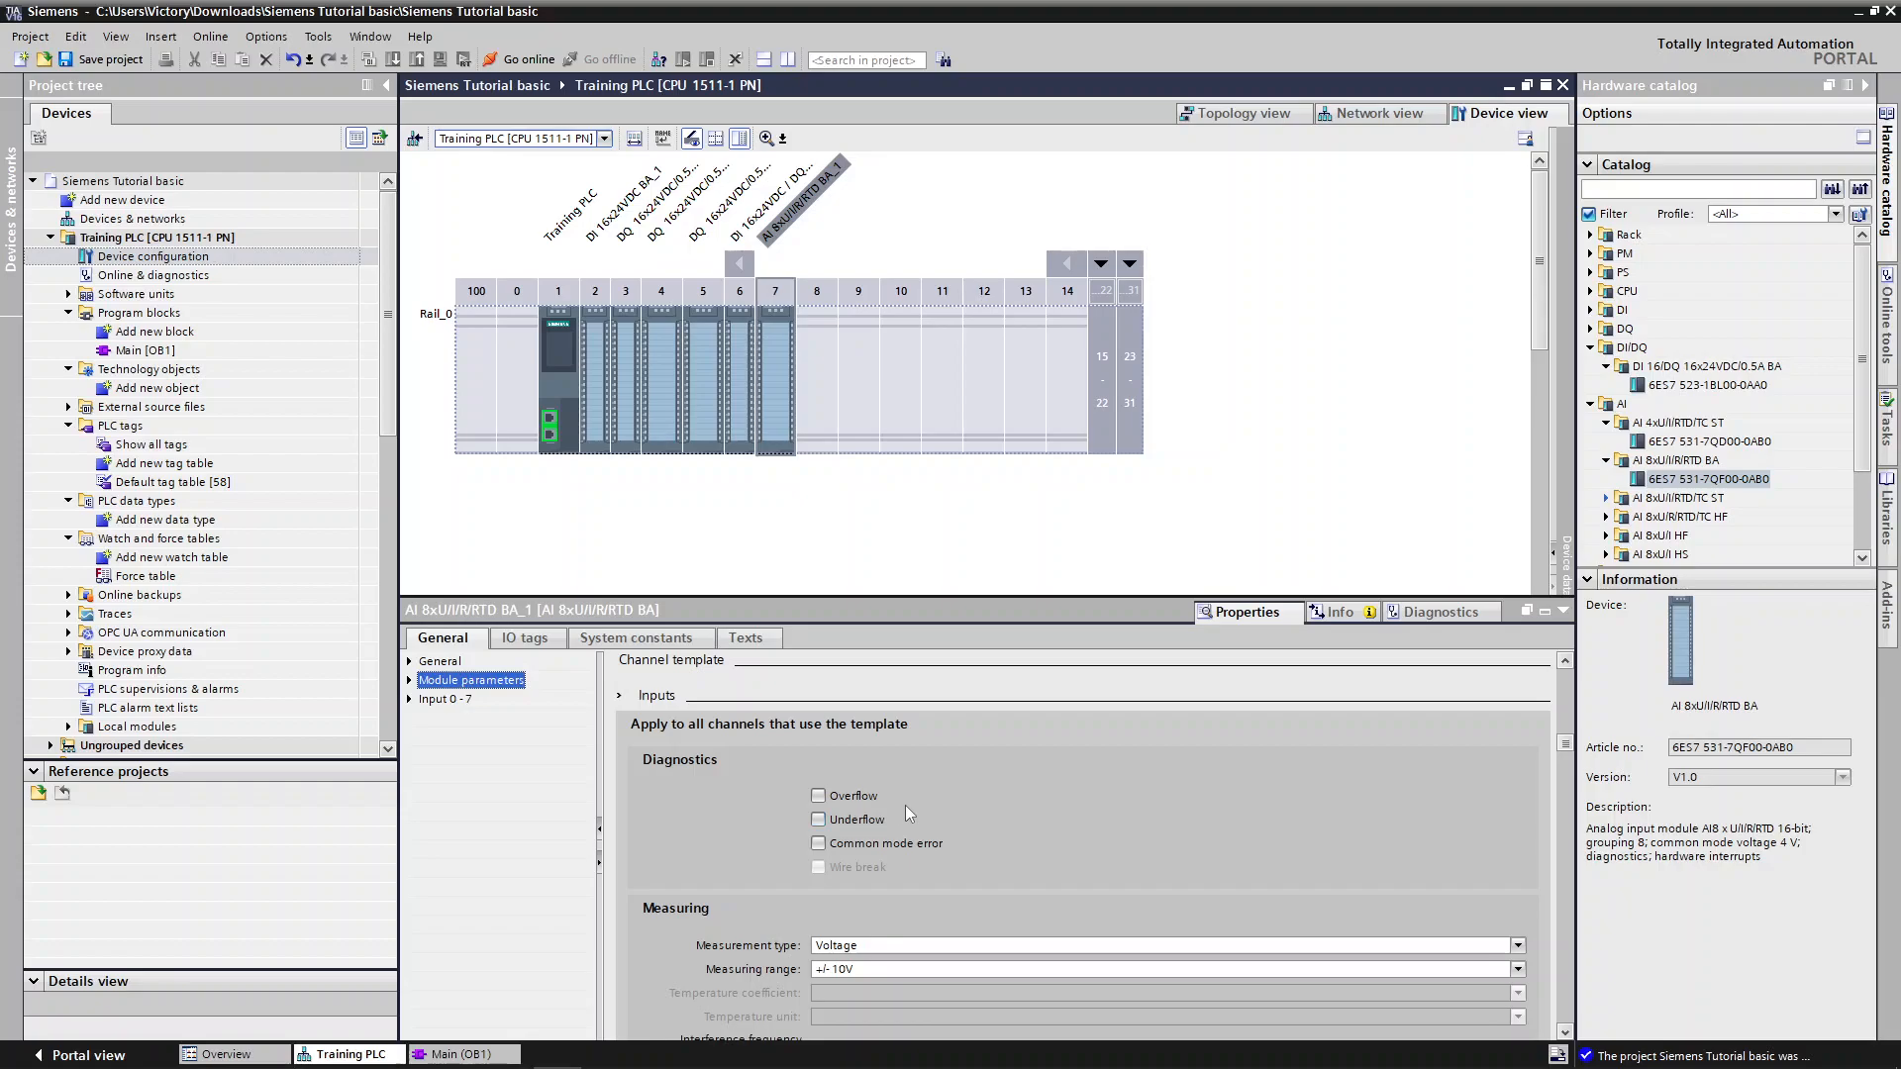
left_click(819, 797)
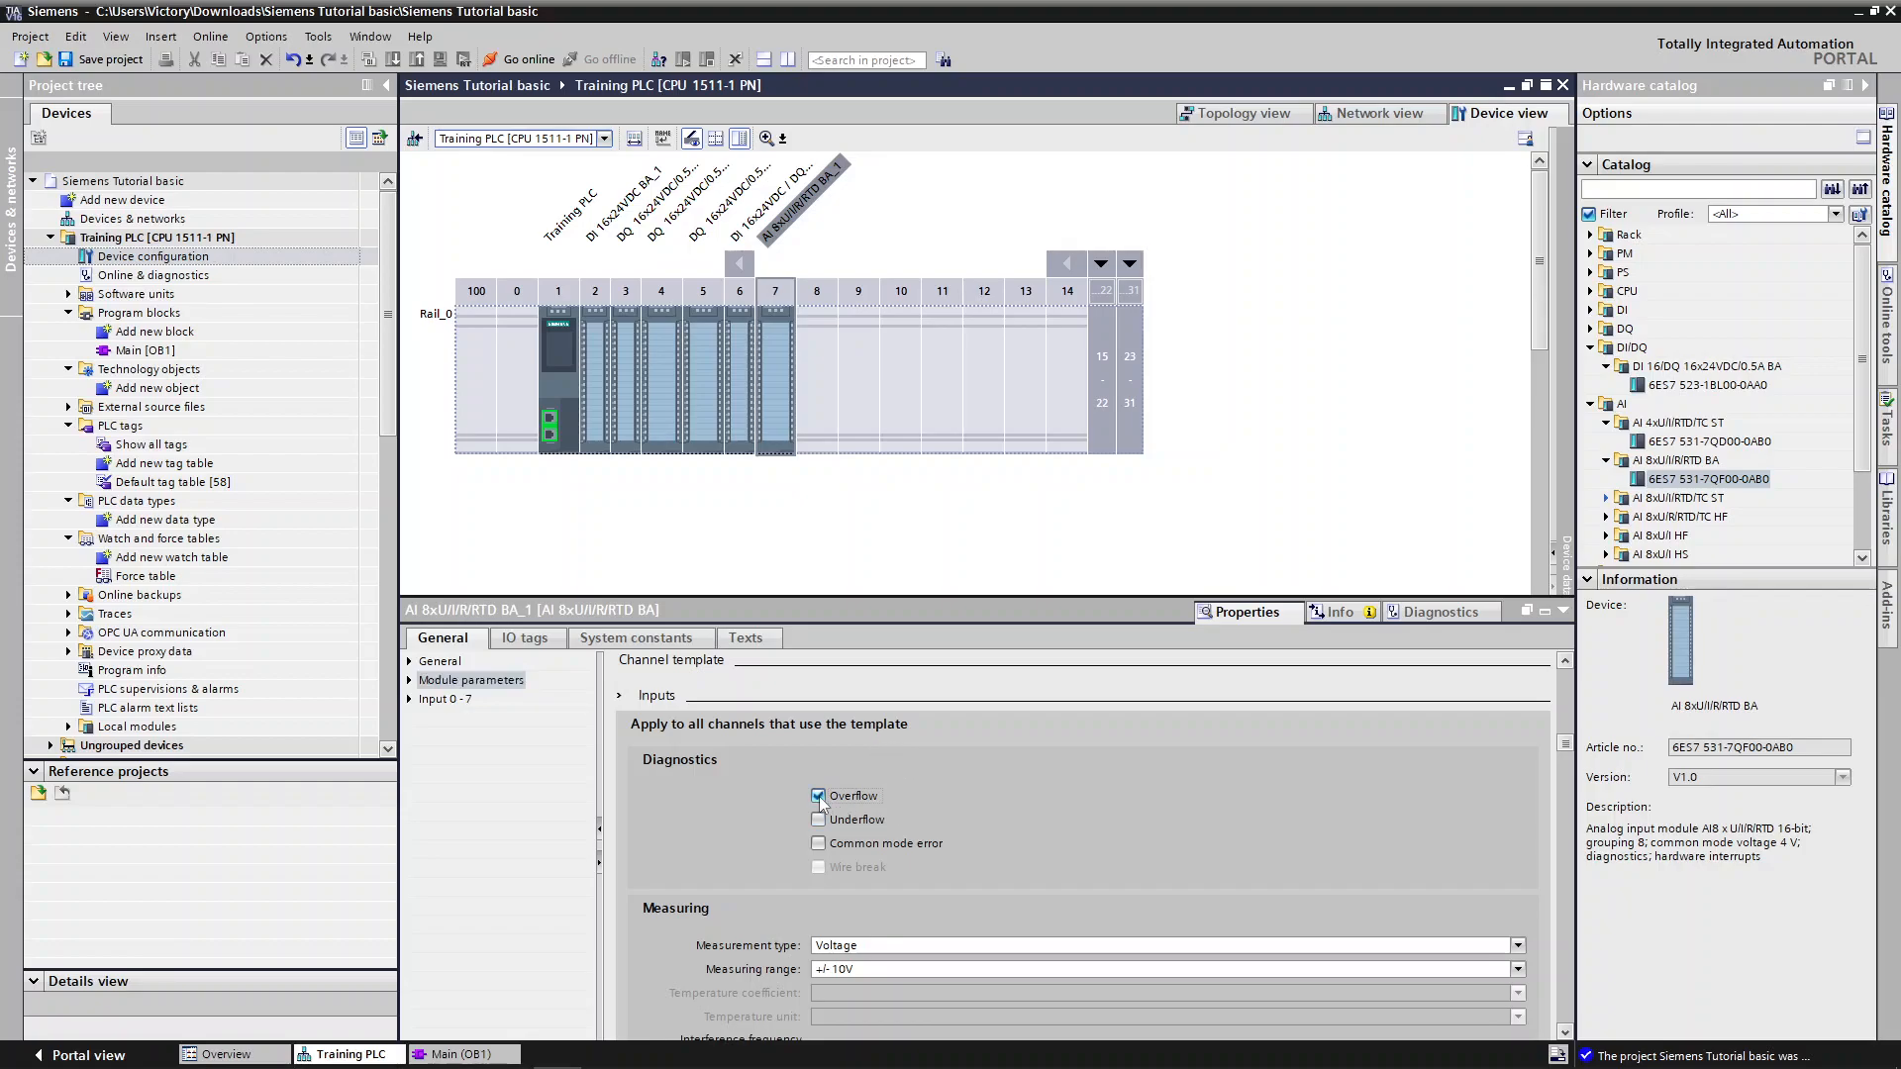
Review the measurement types and the voltage measuring ranges offered in the slot 7 module's channel template
mouse_move(1556, 1034)
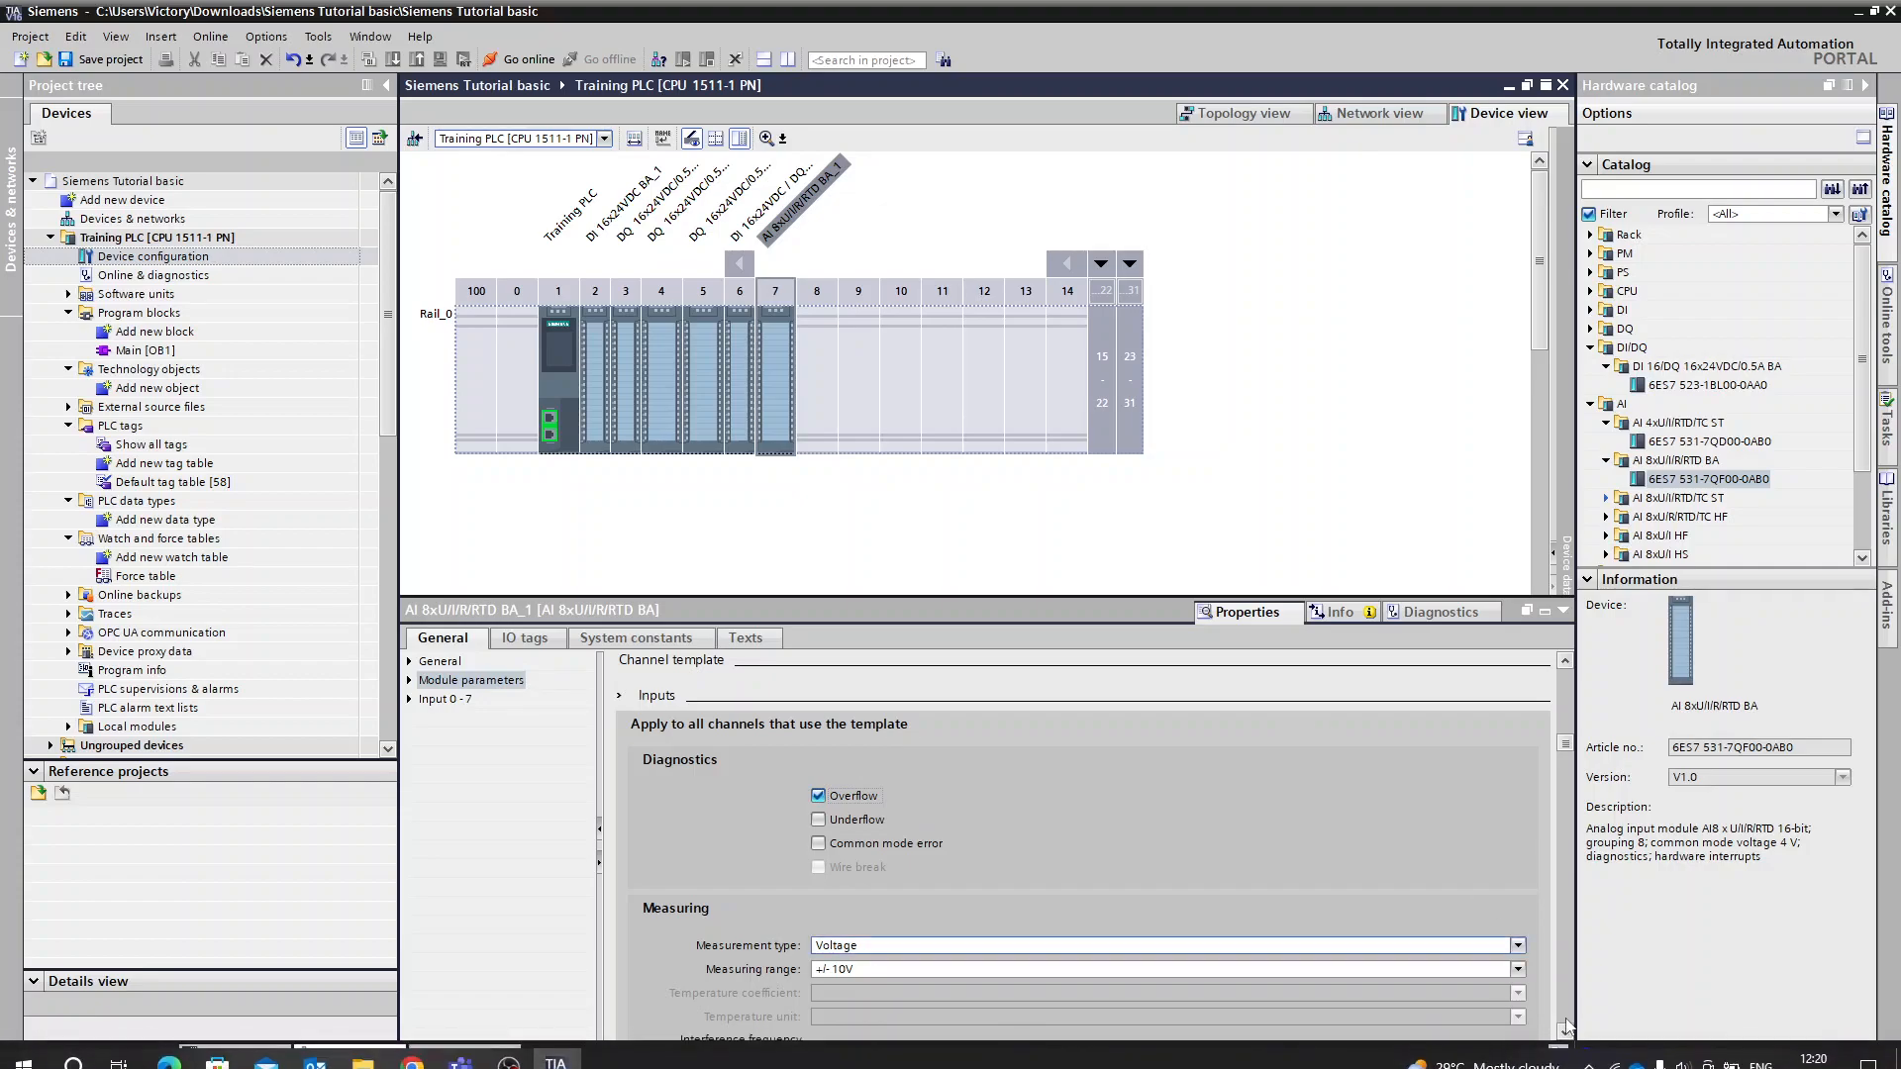
scroll(1526, 1013, "down", 3)
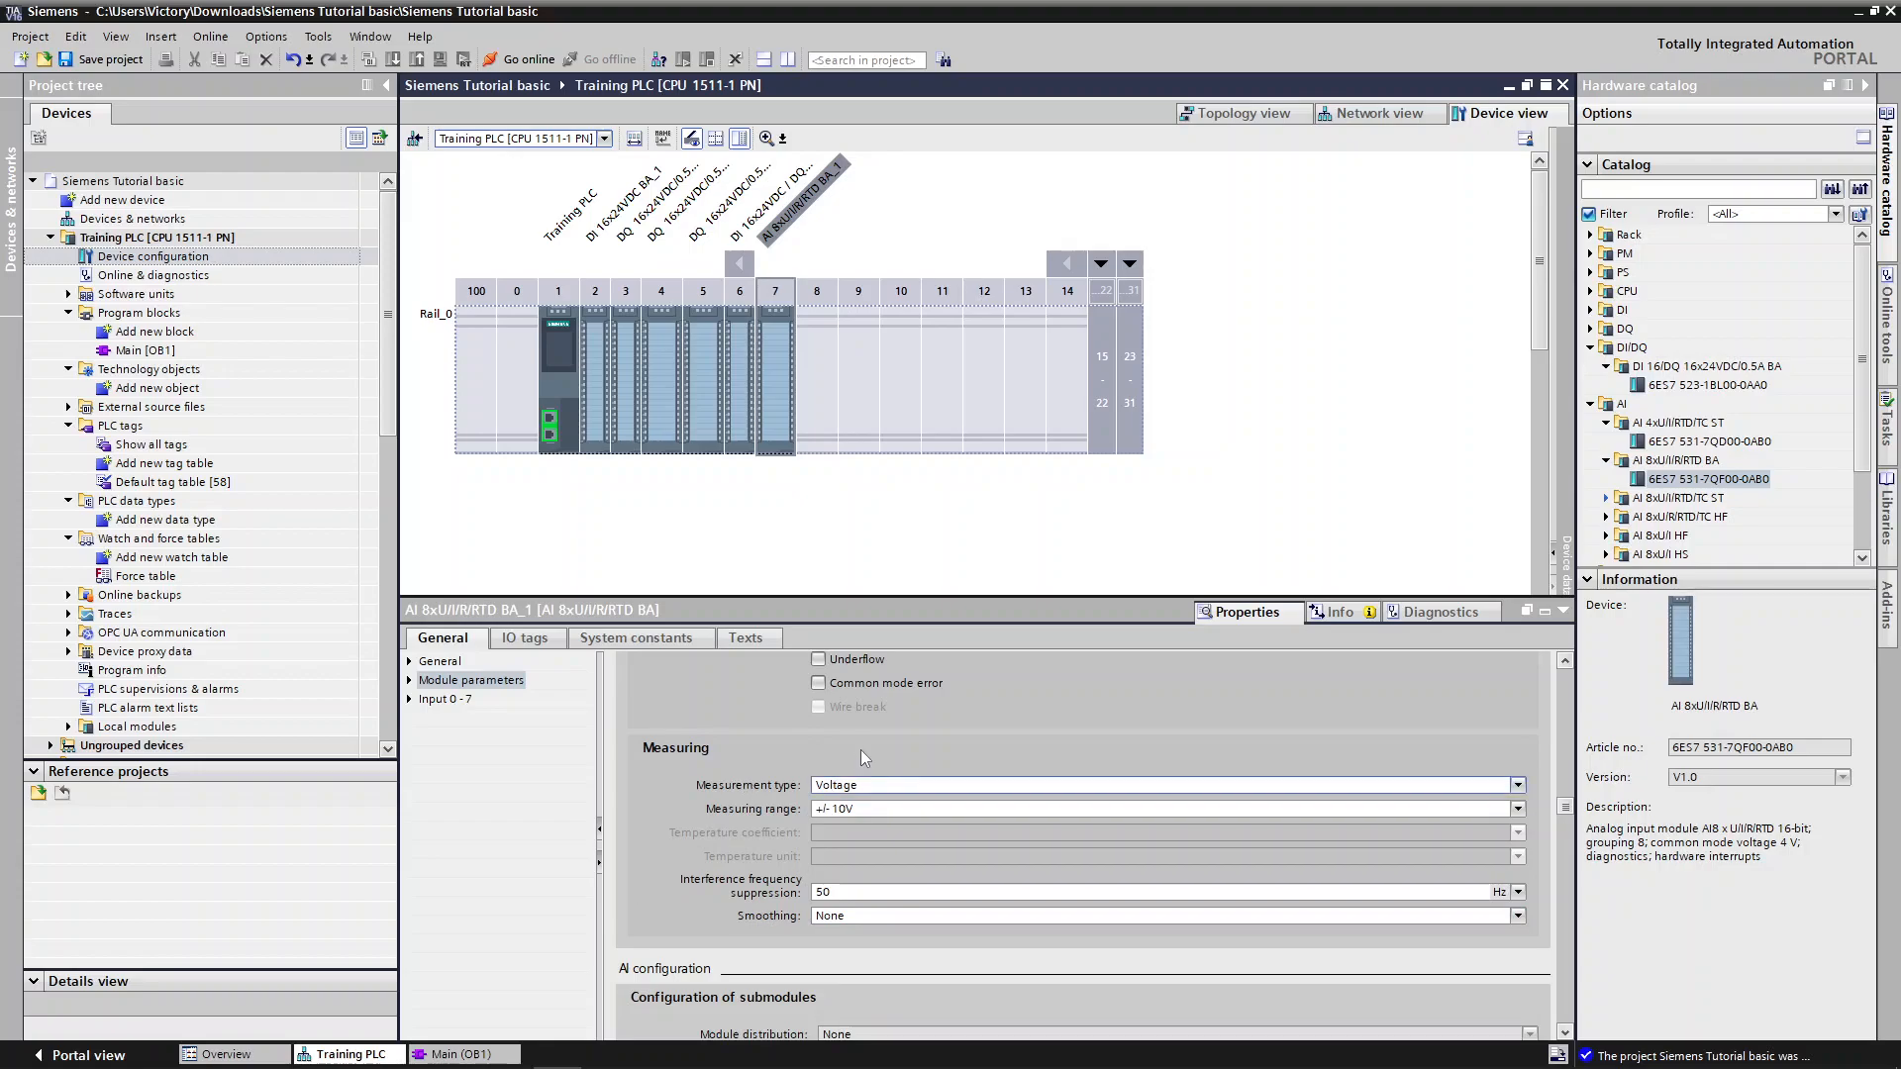
left_click(869, 795)
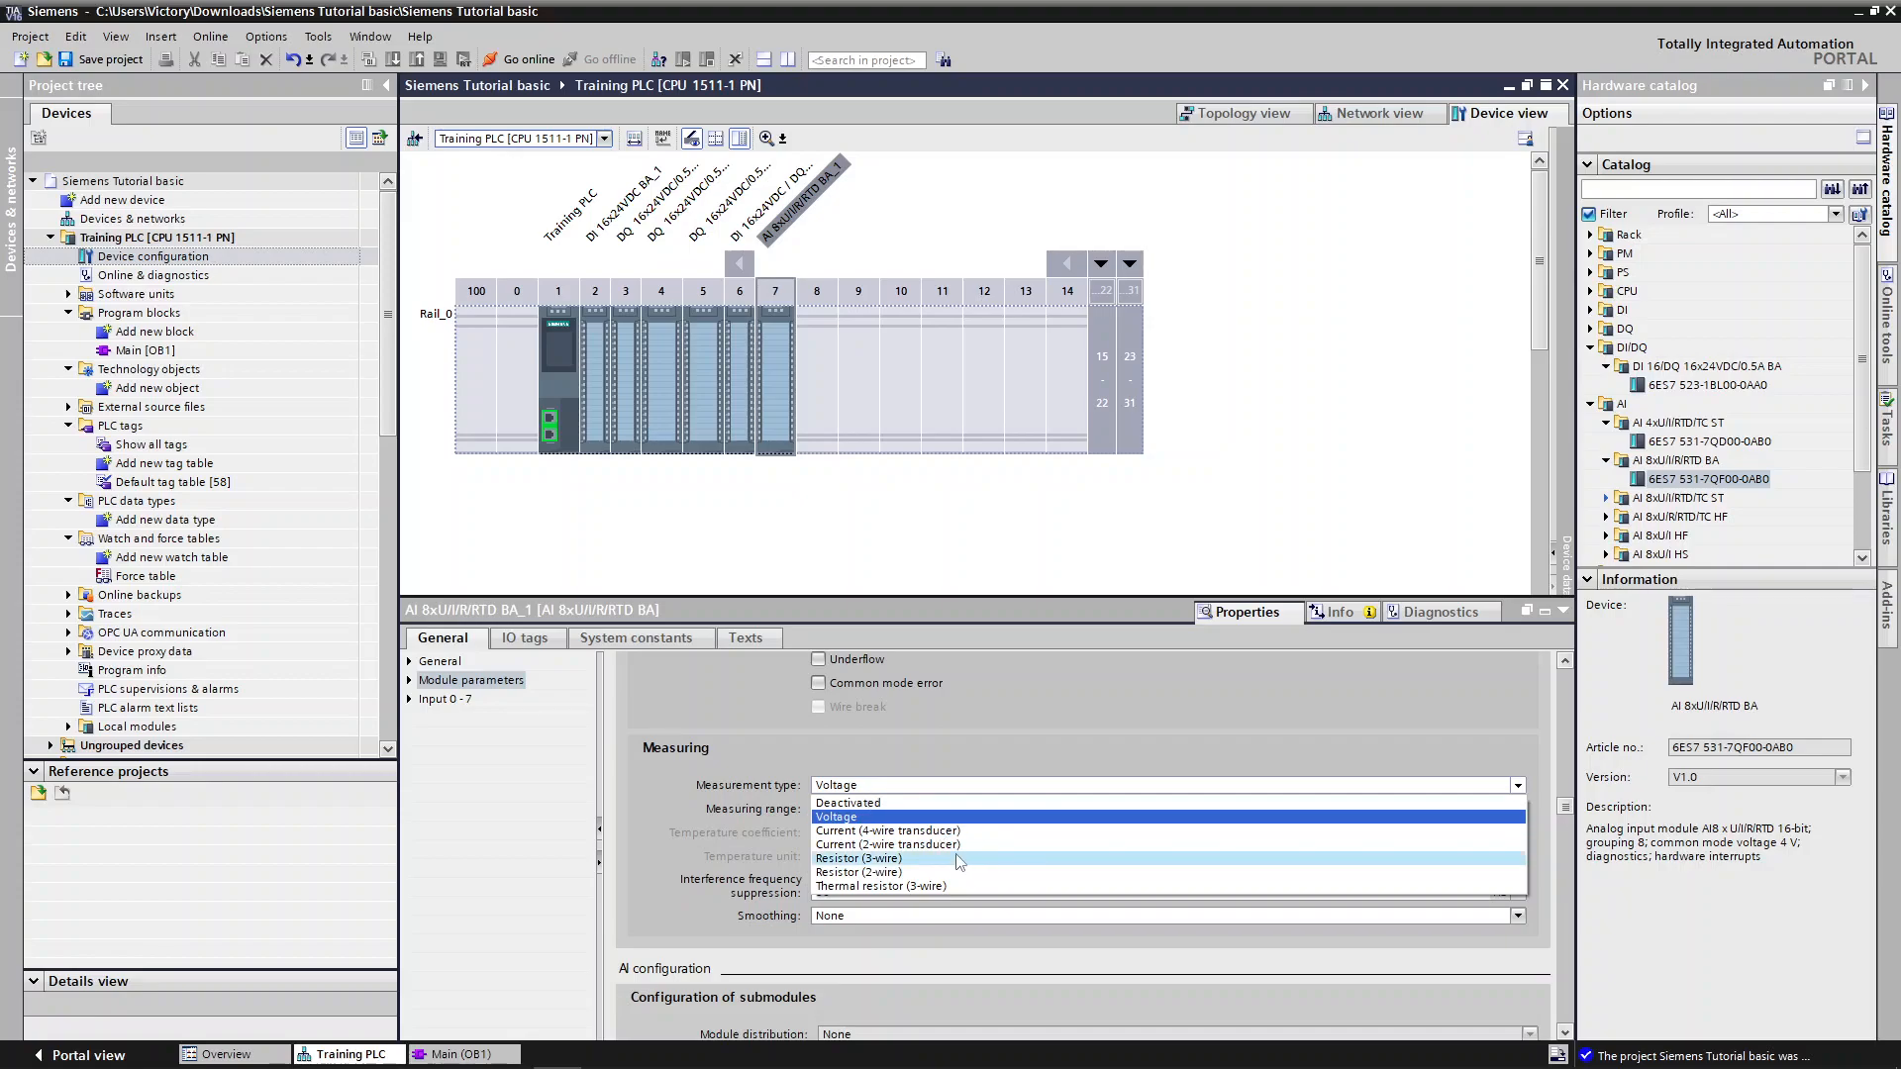
left_click(913, 820)
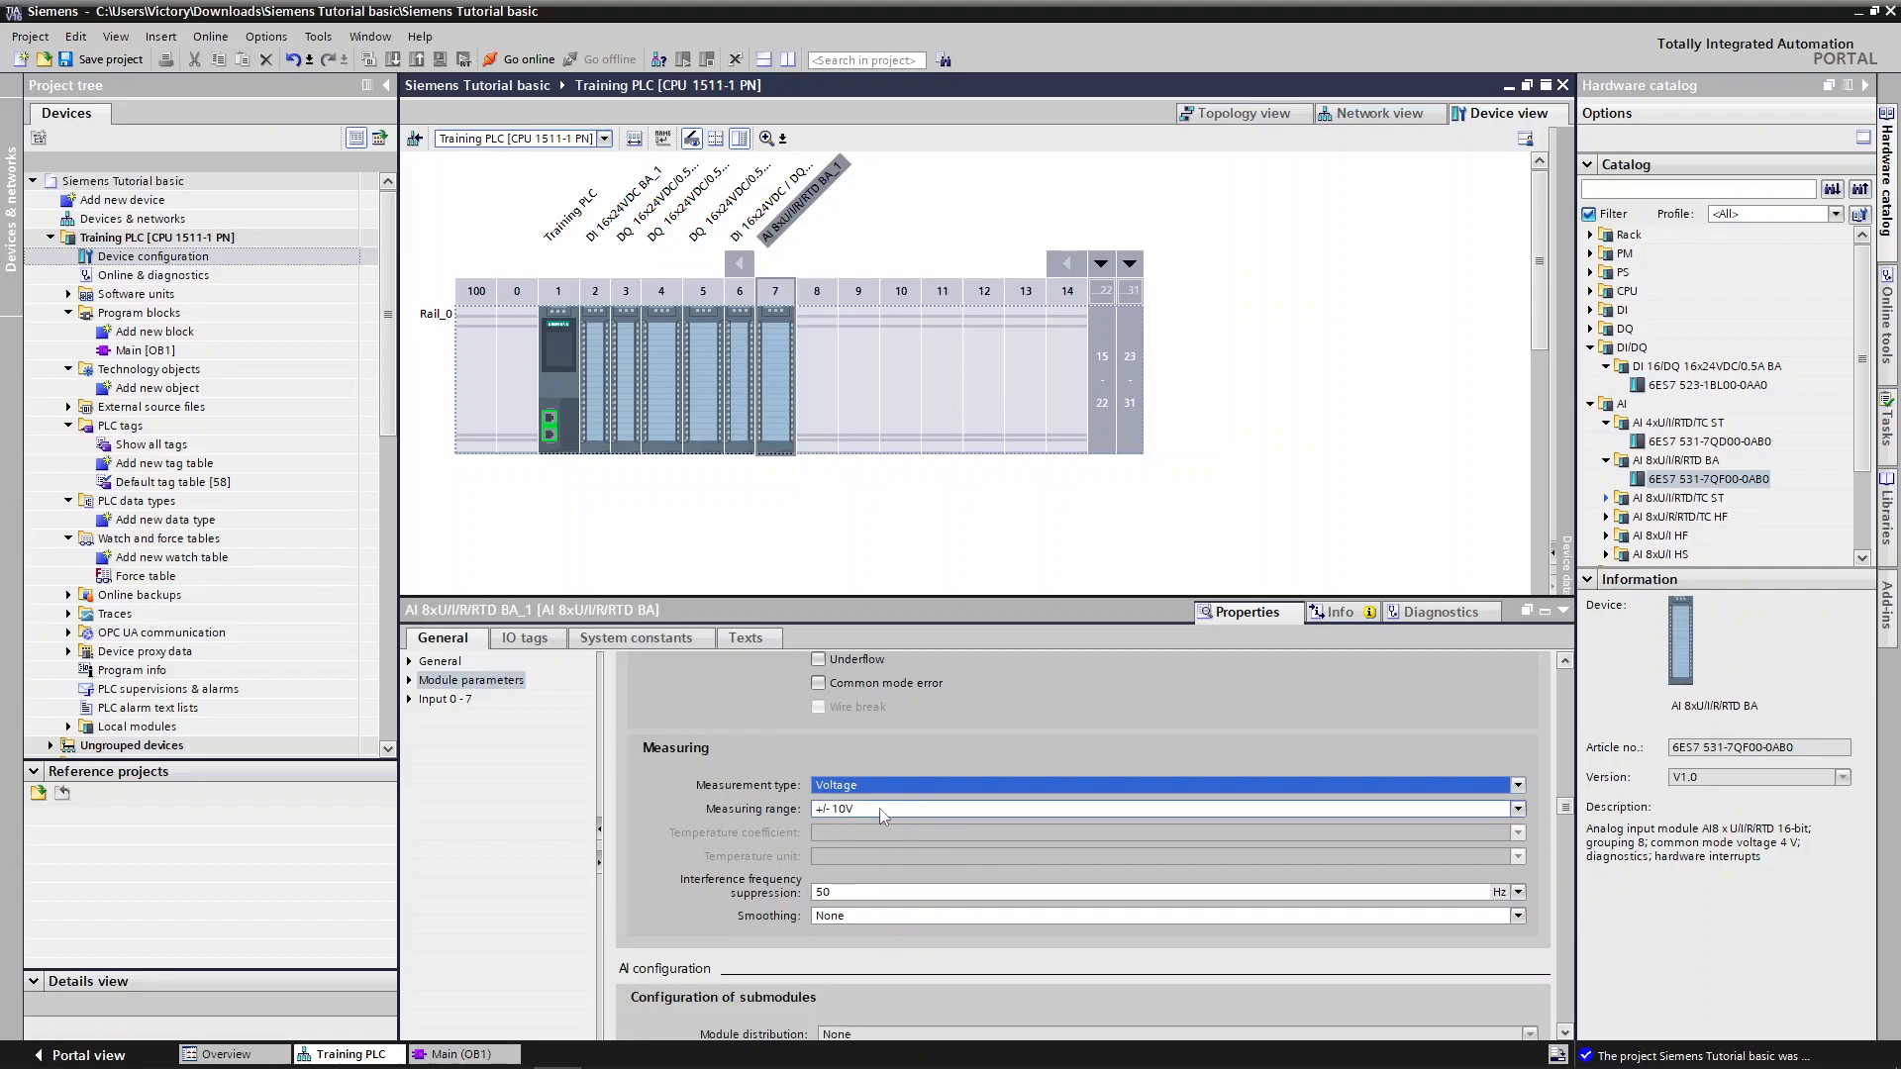
left_click(884, 811)
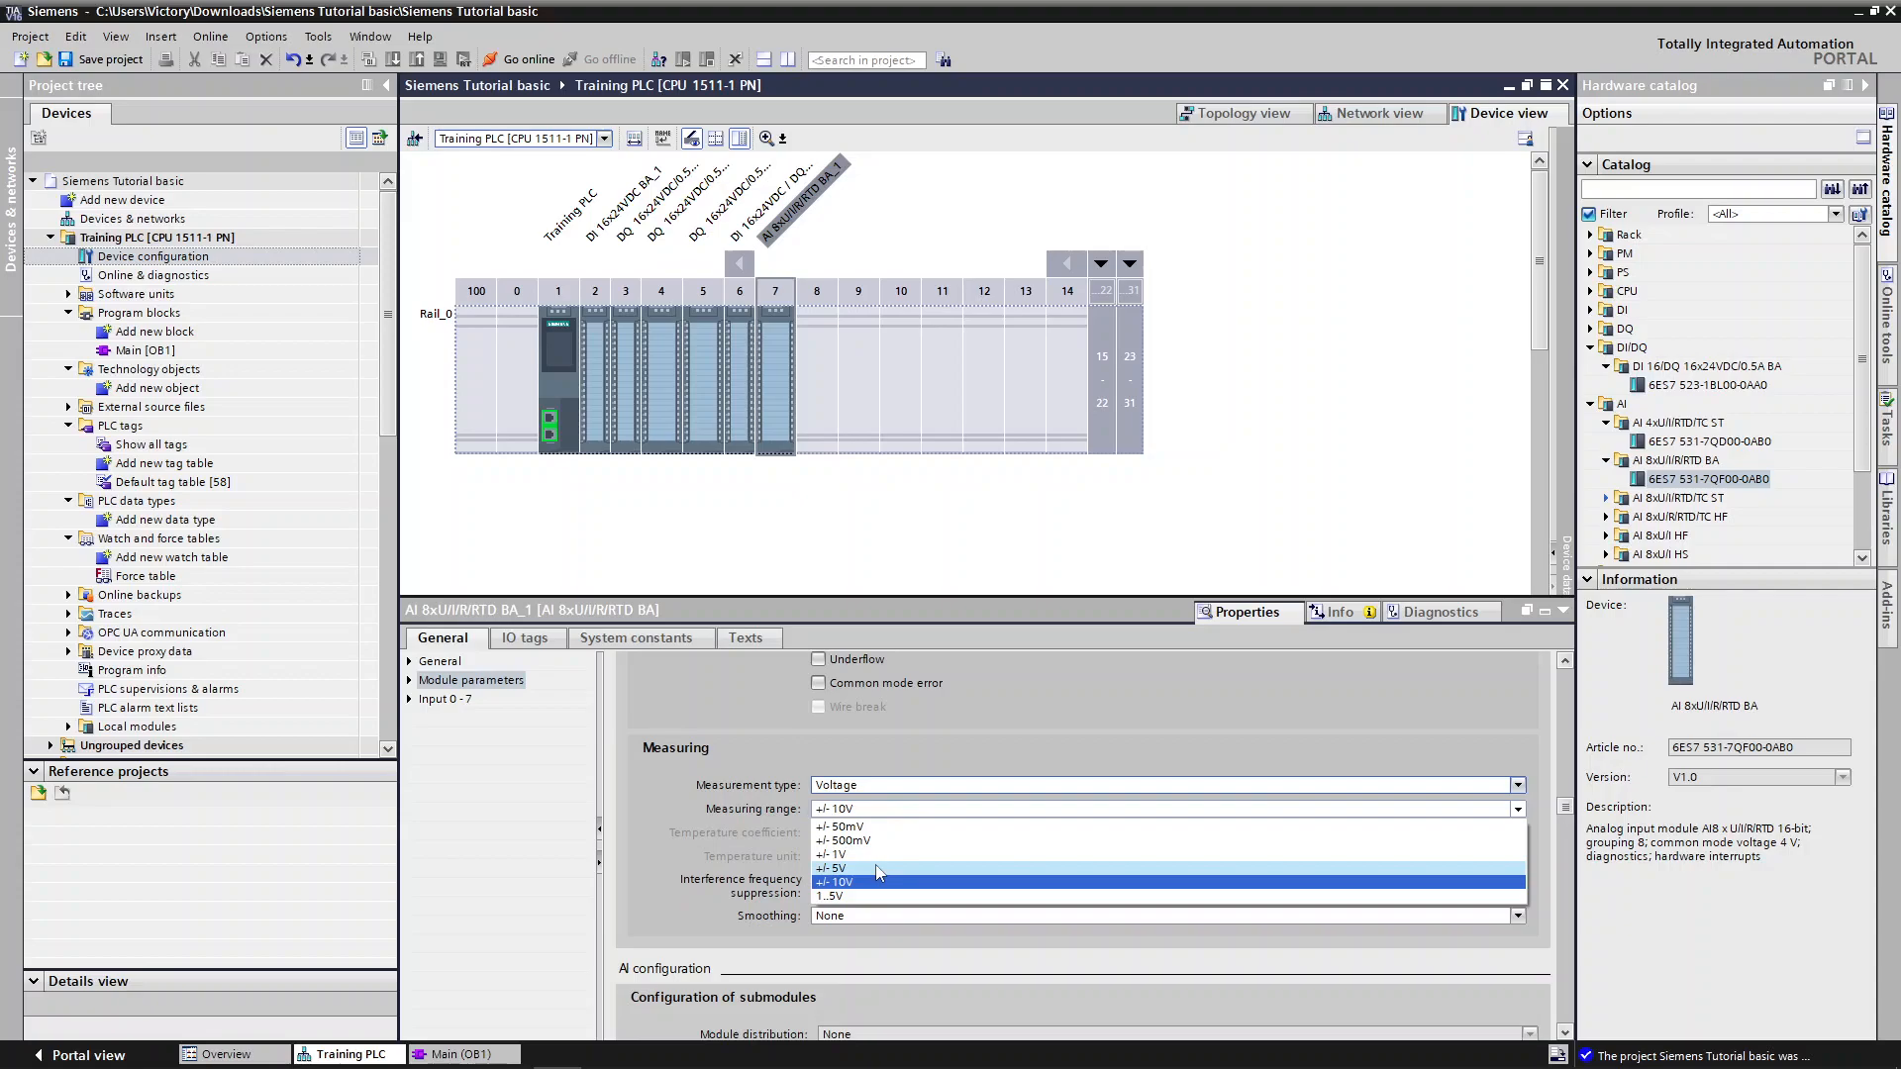
left_click(913, 720)
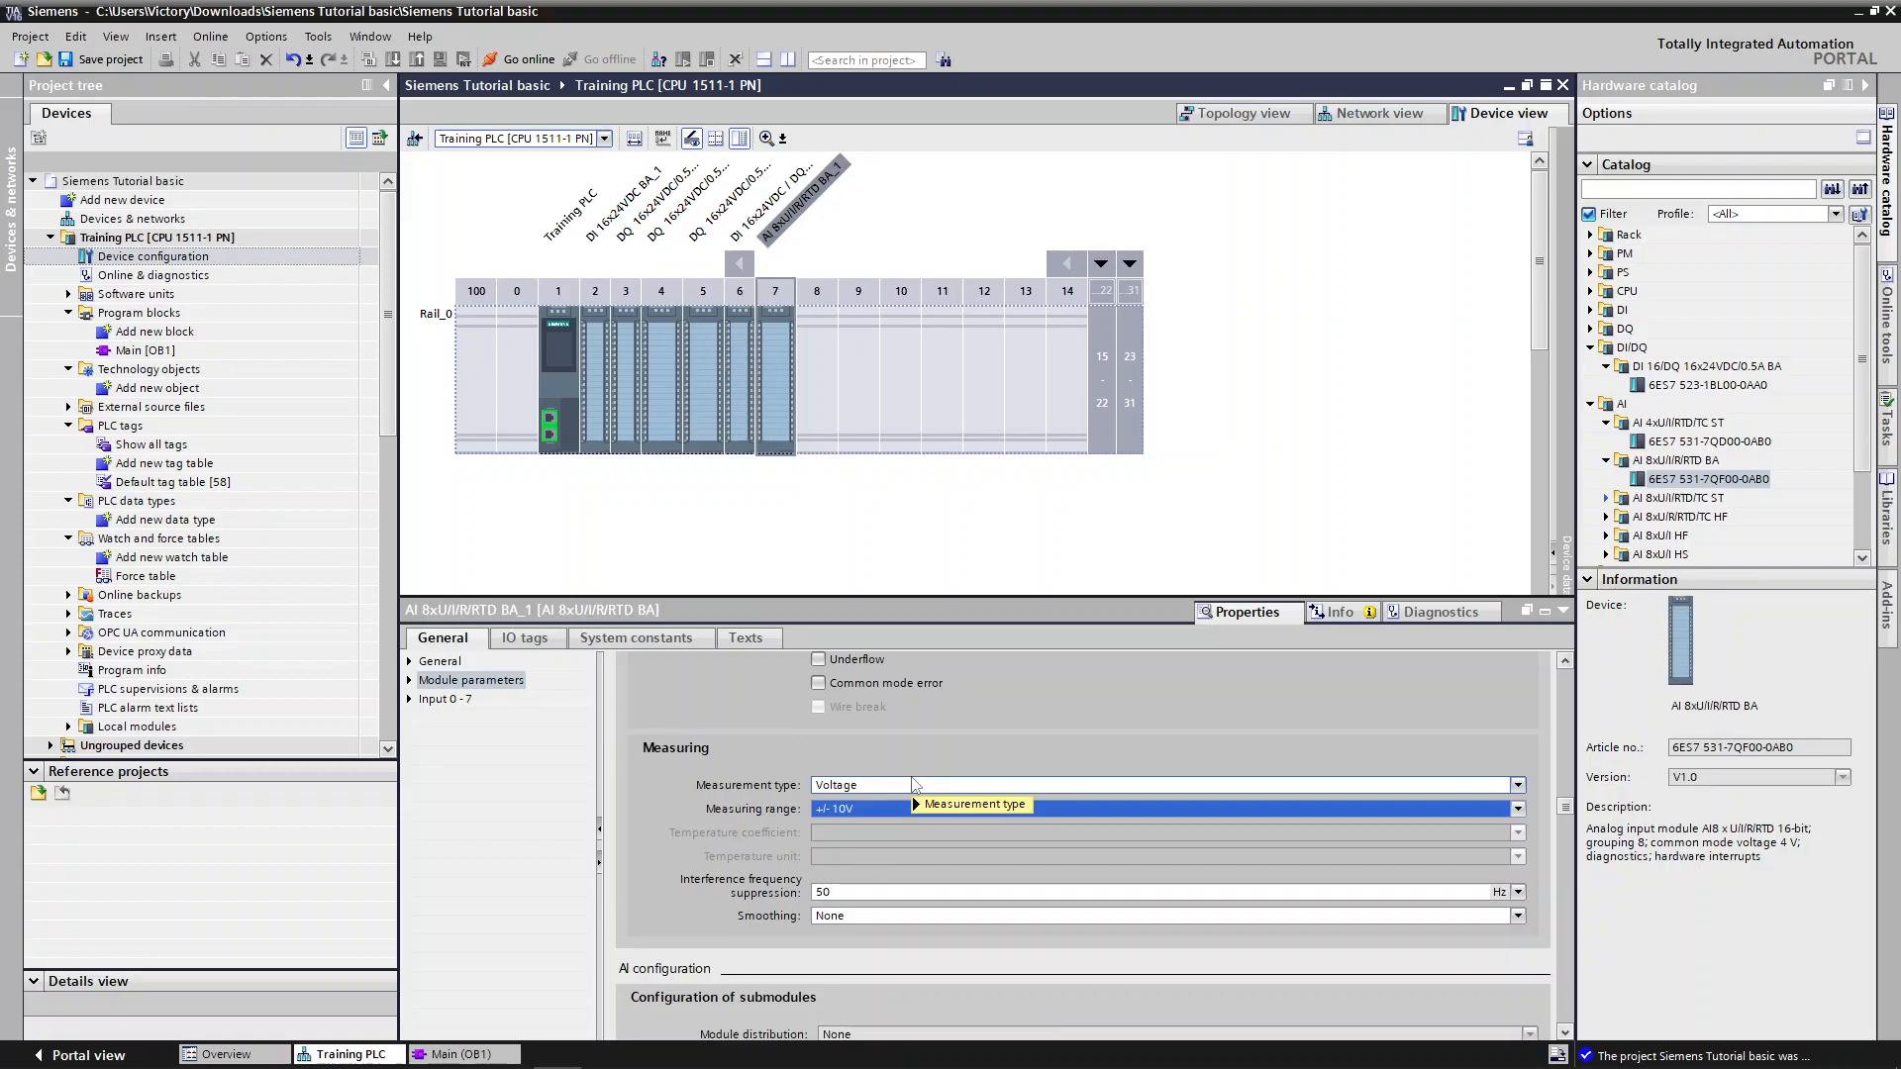
mouse_move(913, 784)
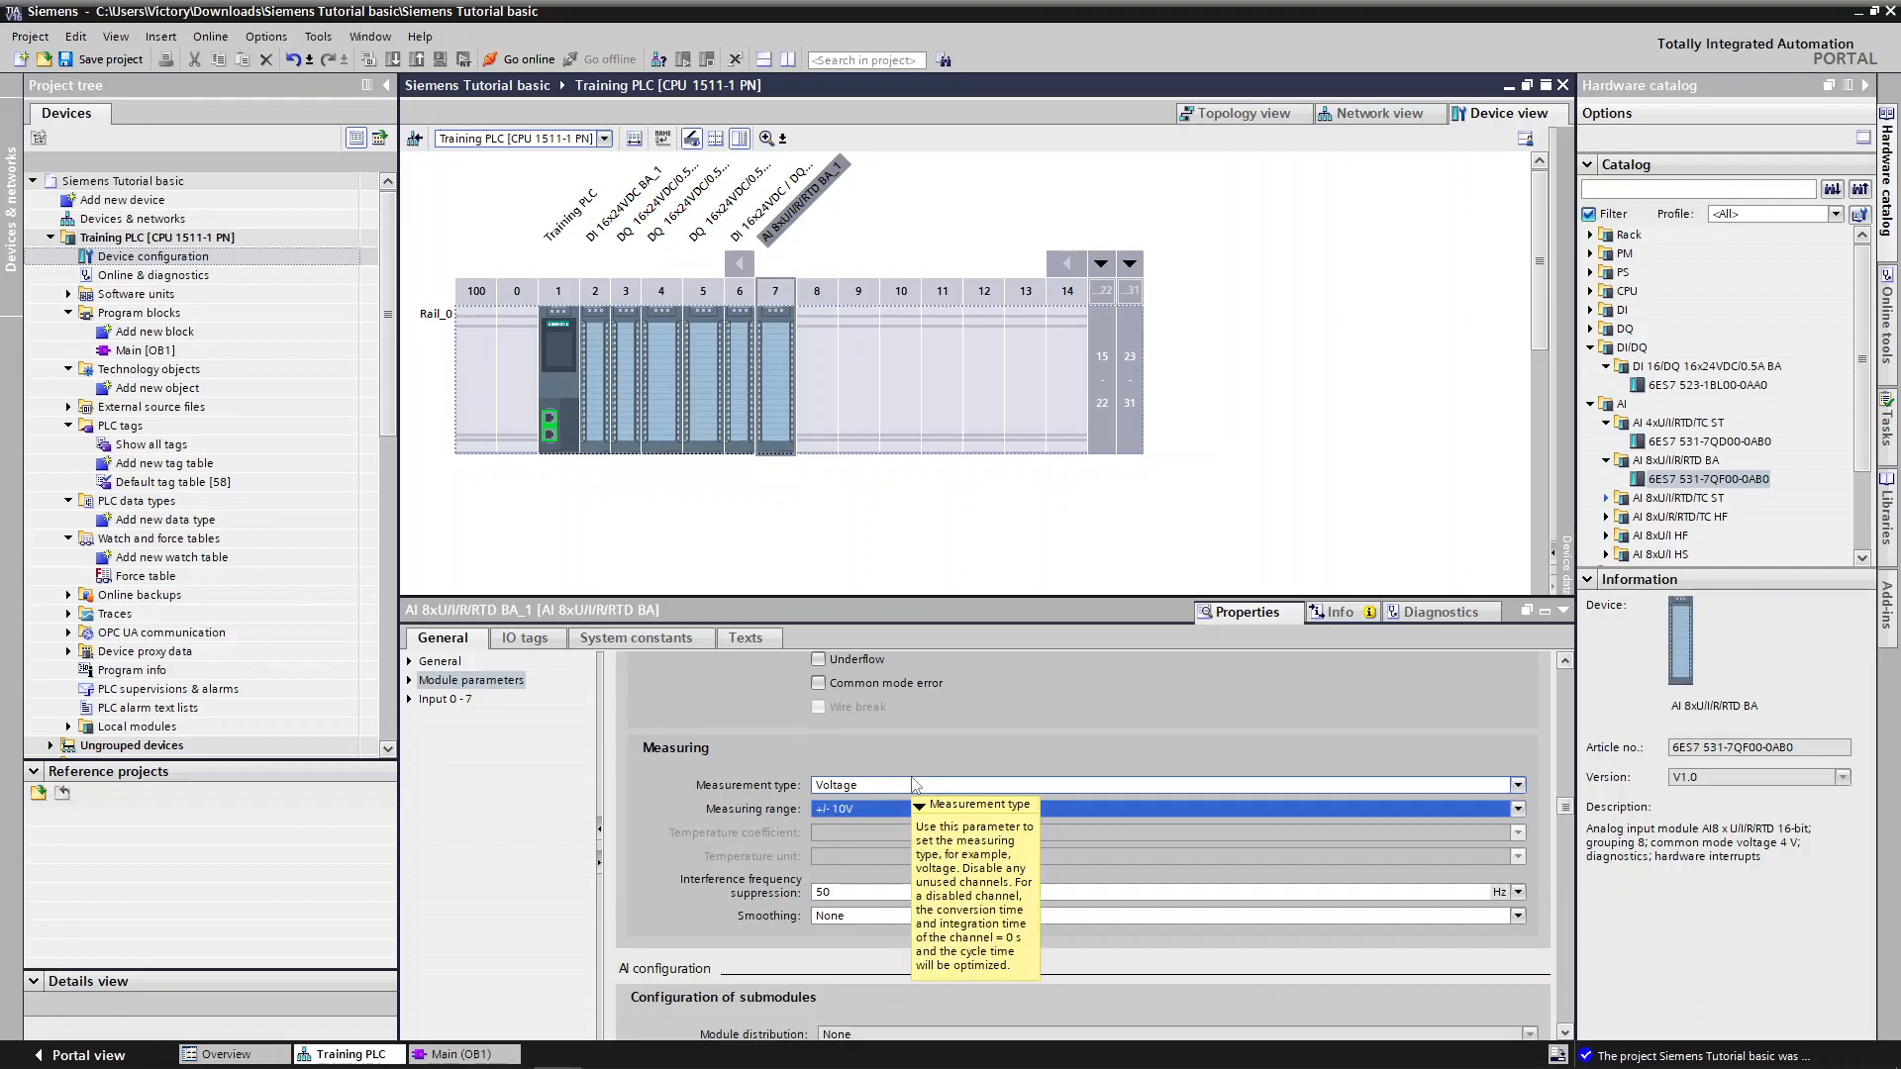
Set the analog input channel template to measurement type Current (4-wire transducer) with measuring range 4..20mA
left_click(913, 784)
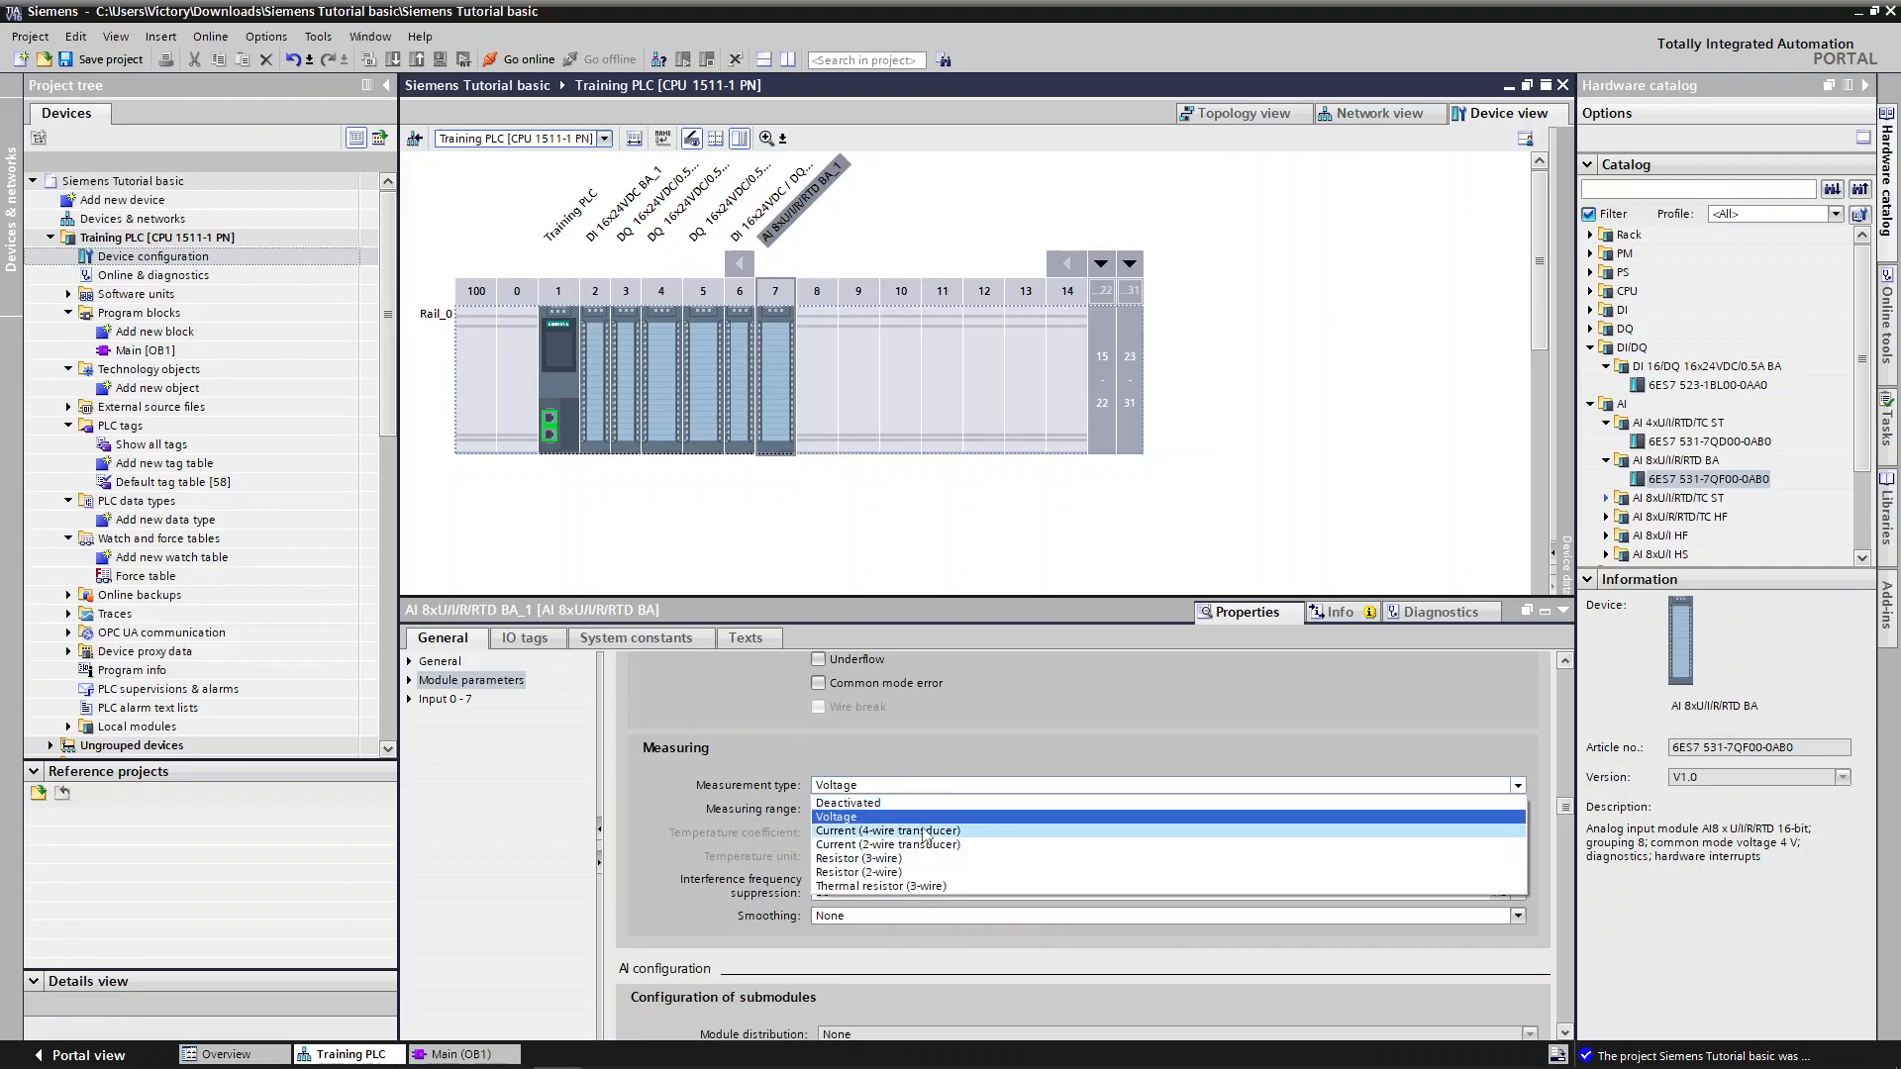
left_click(922, 828)
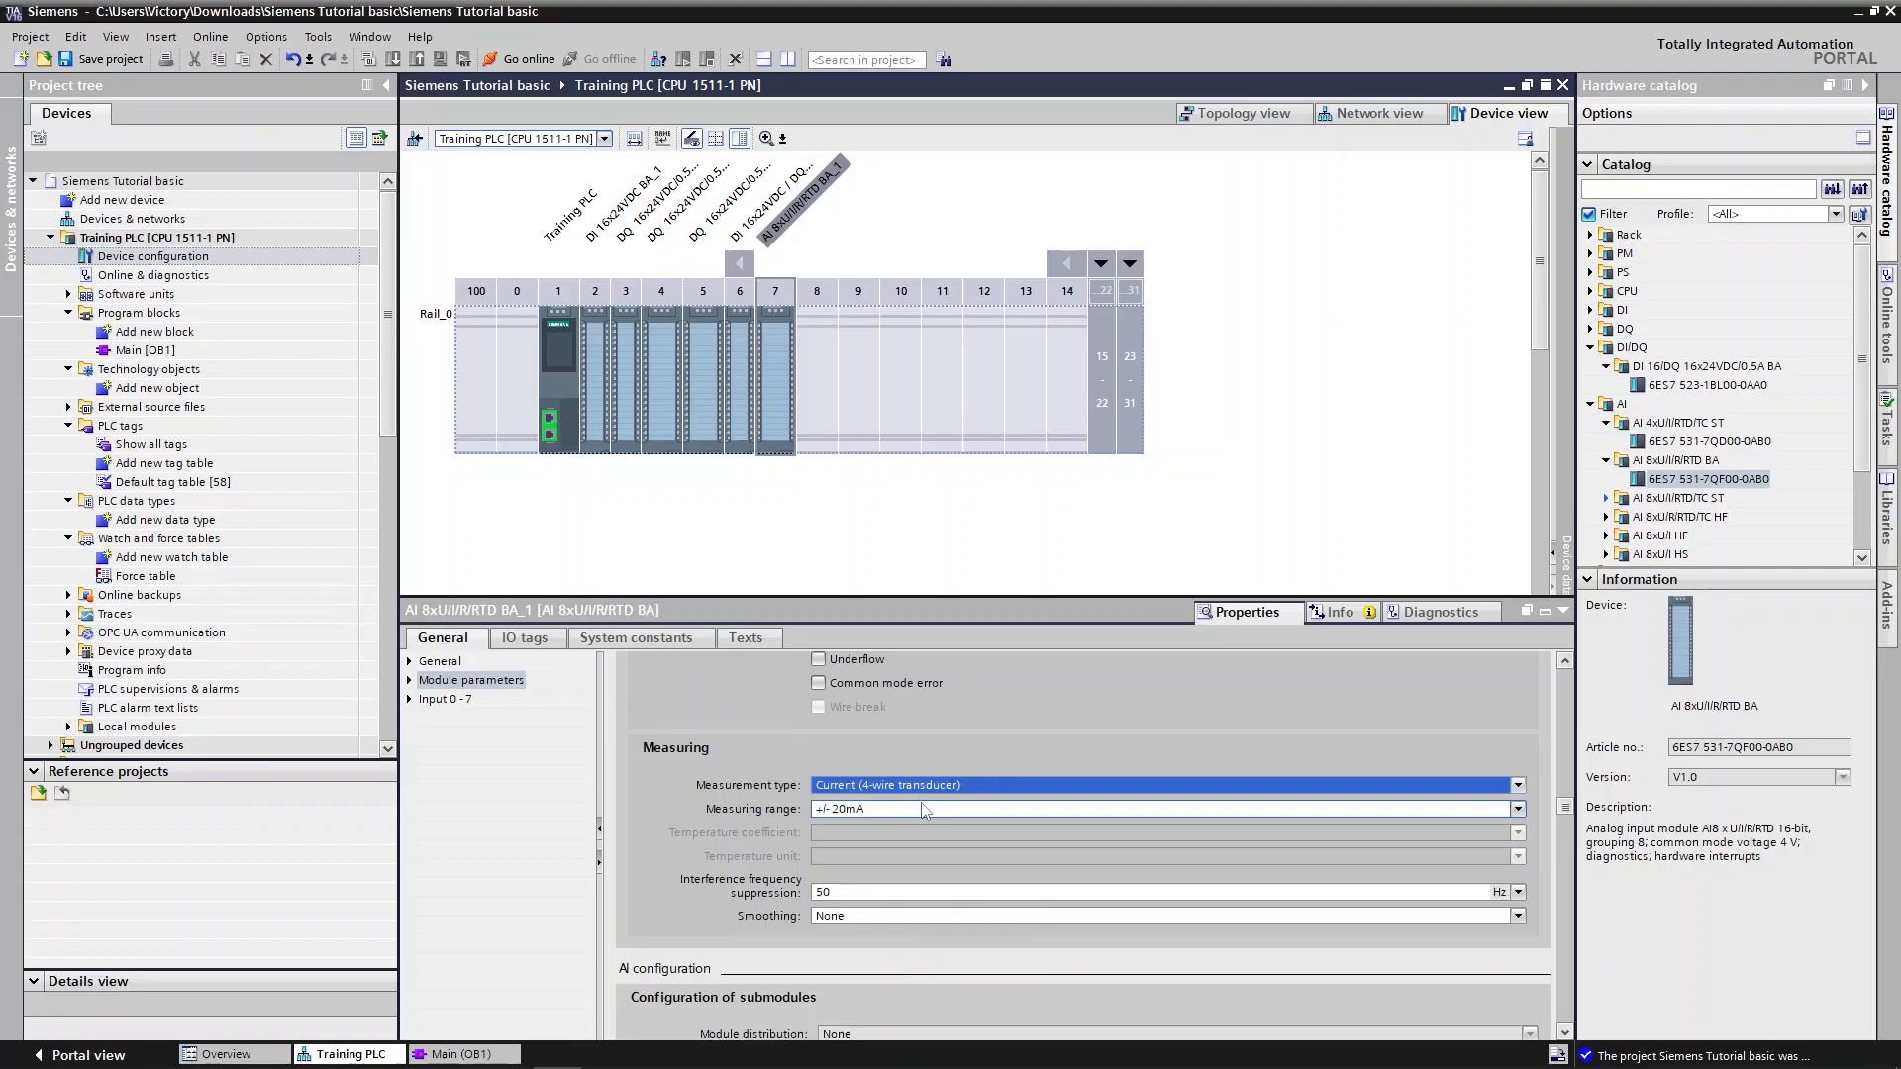
left_click(922, 807)
left_click(920, 827)
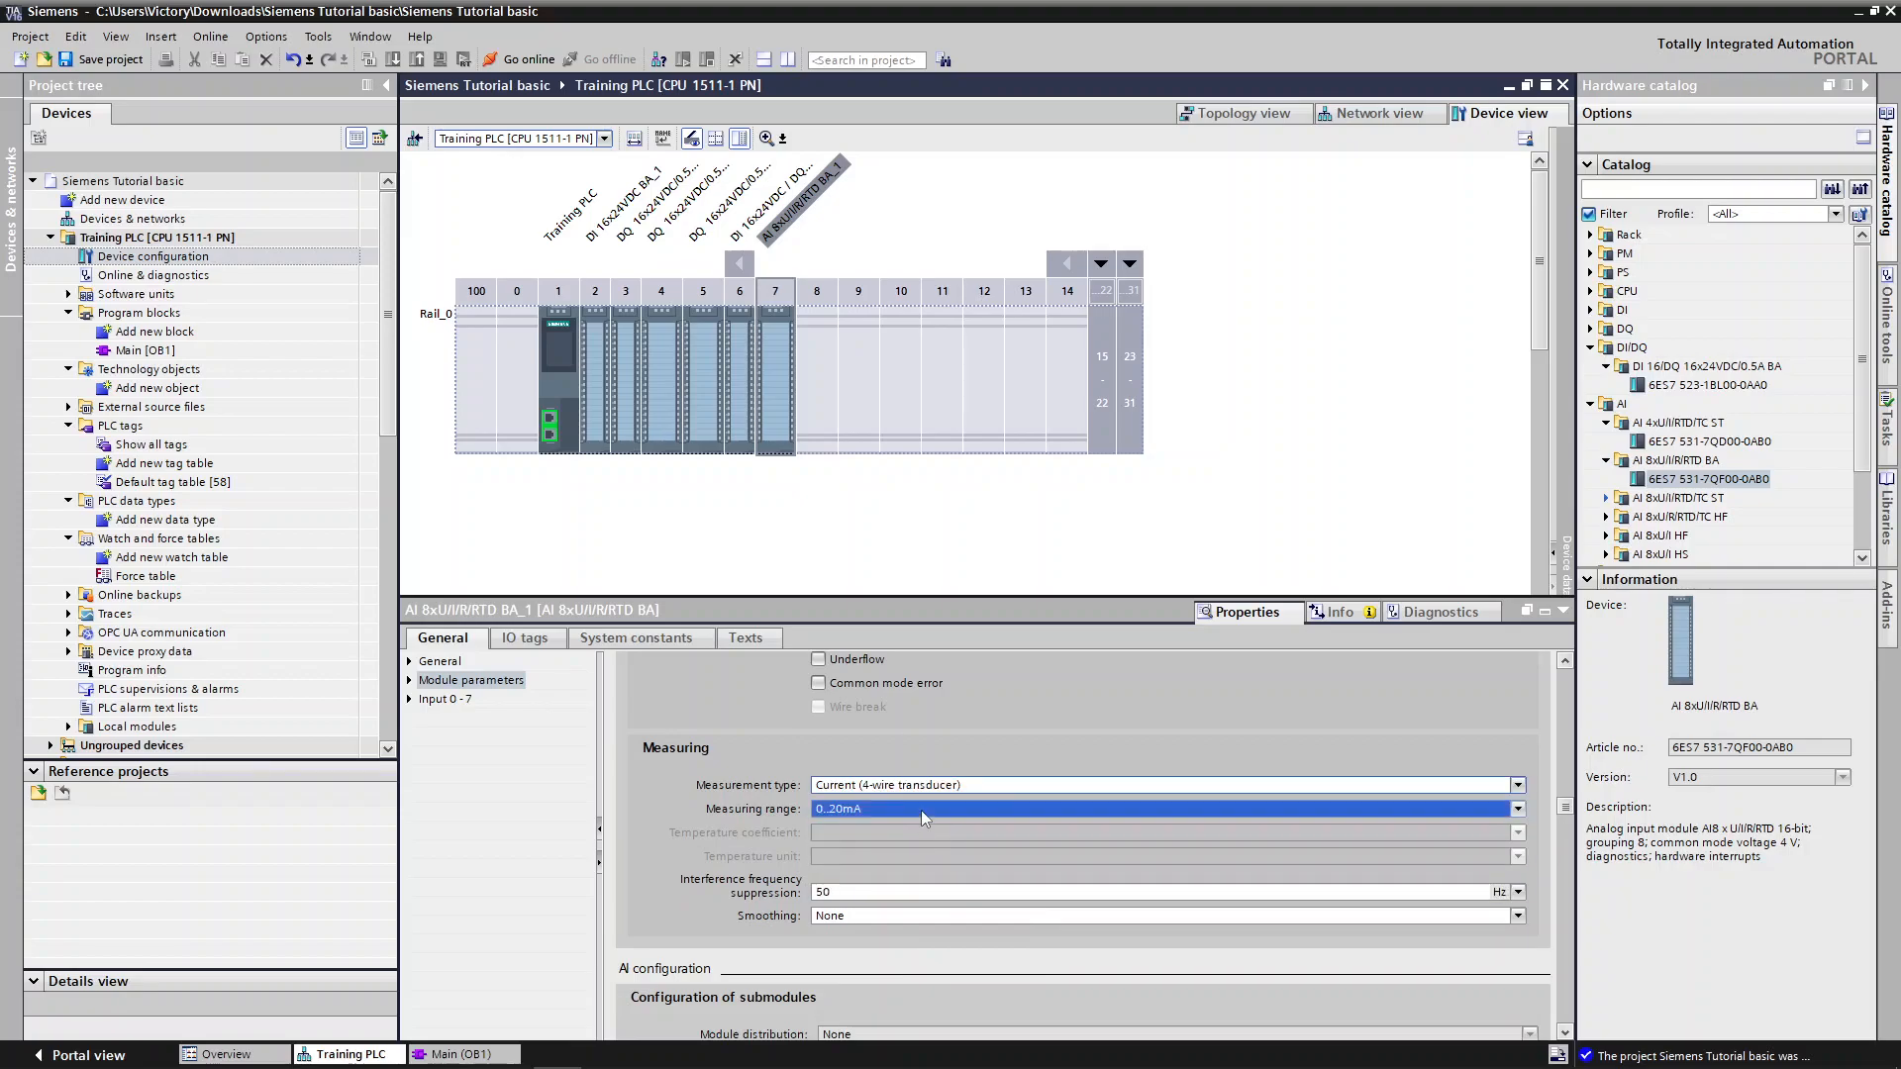
left_click(921, 812)
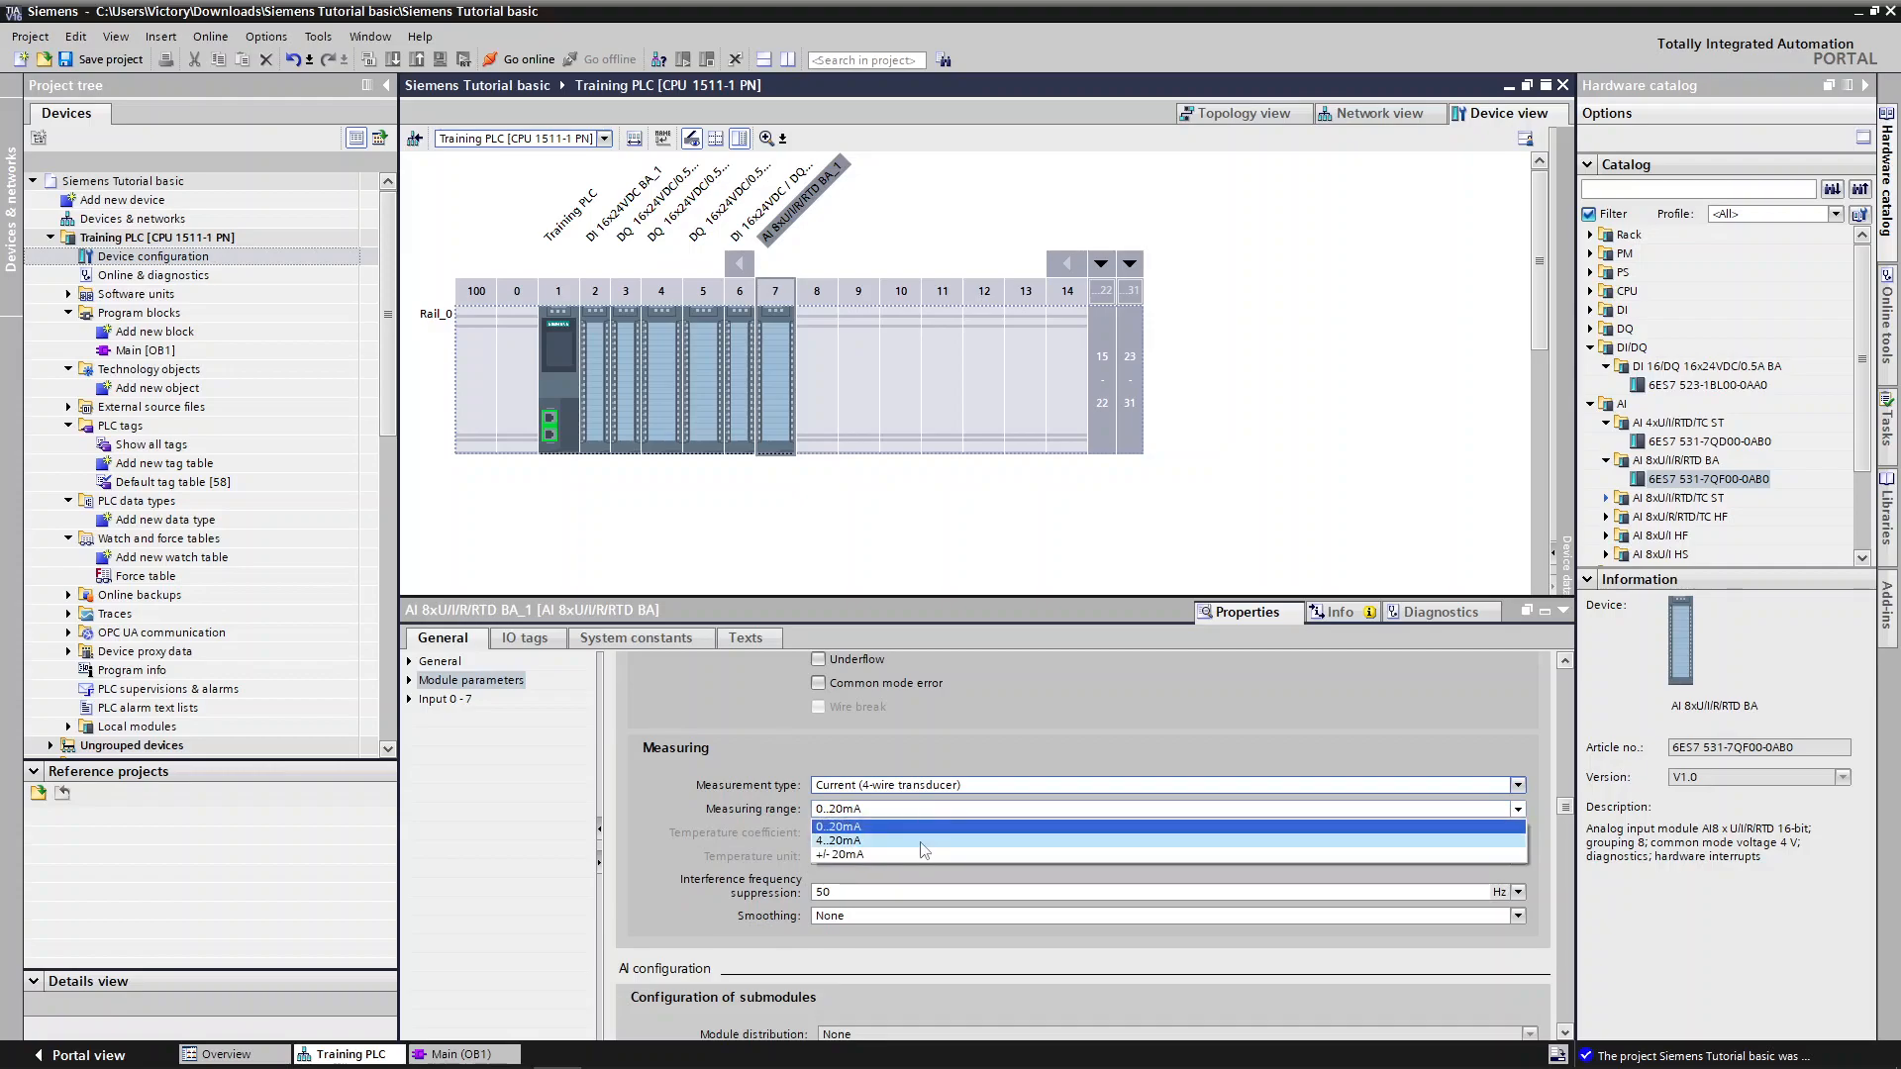
left_click(922, 839)
scroll(907, 729, "up", 3)
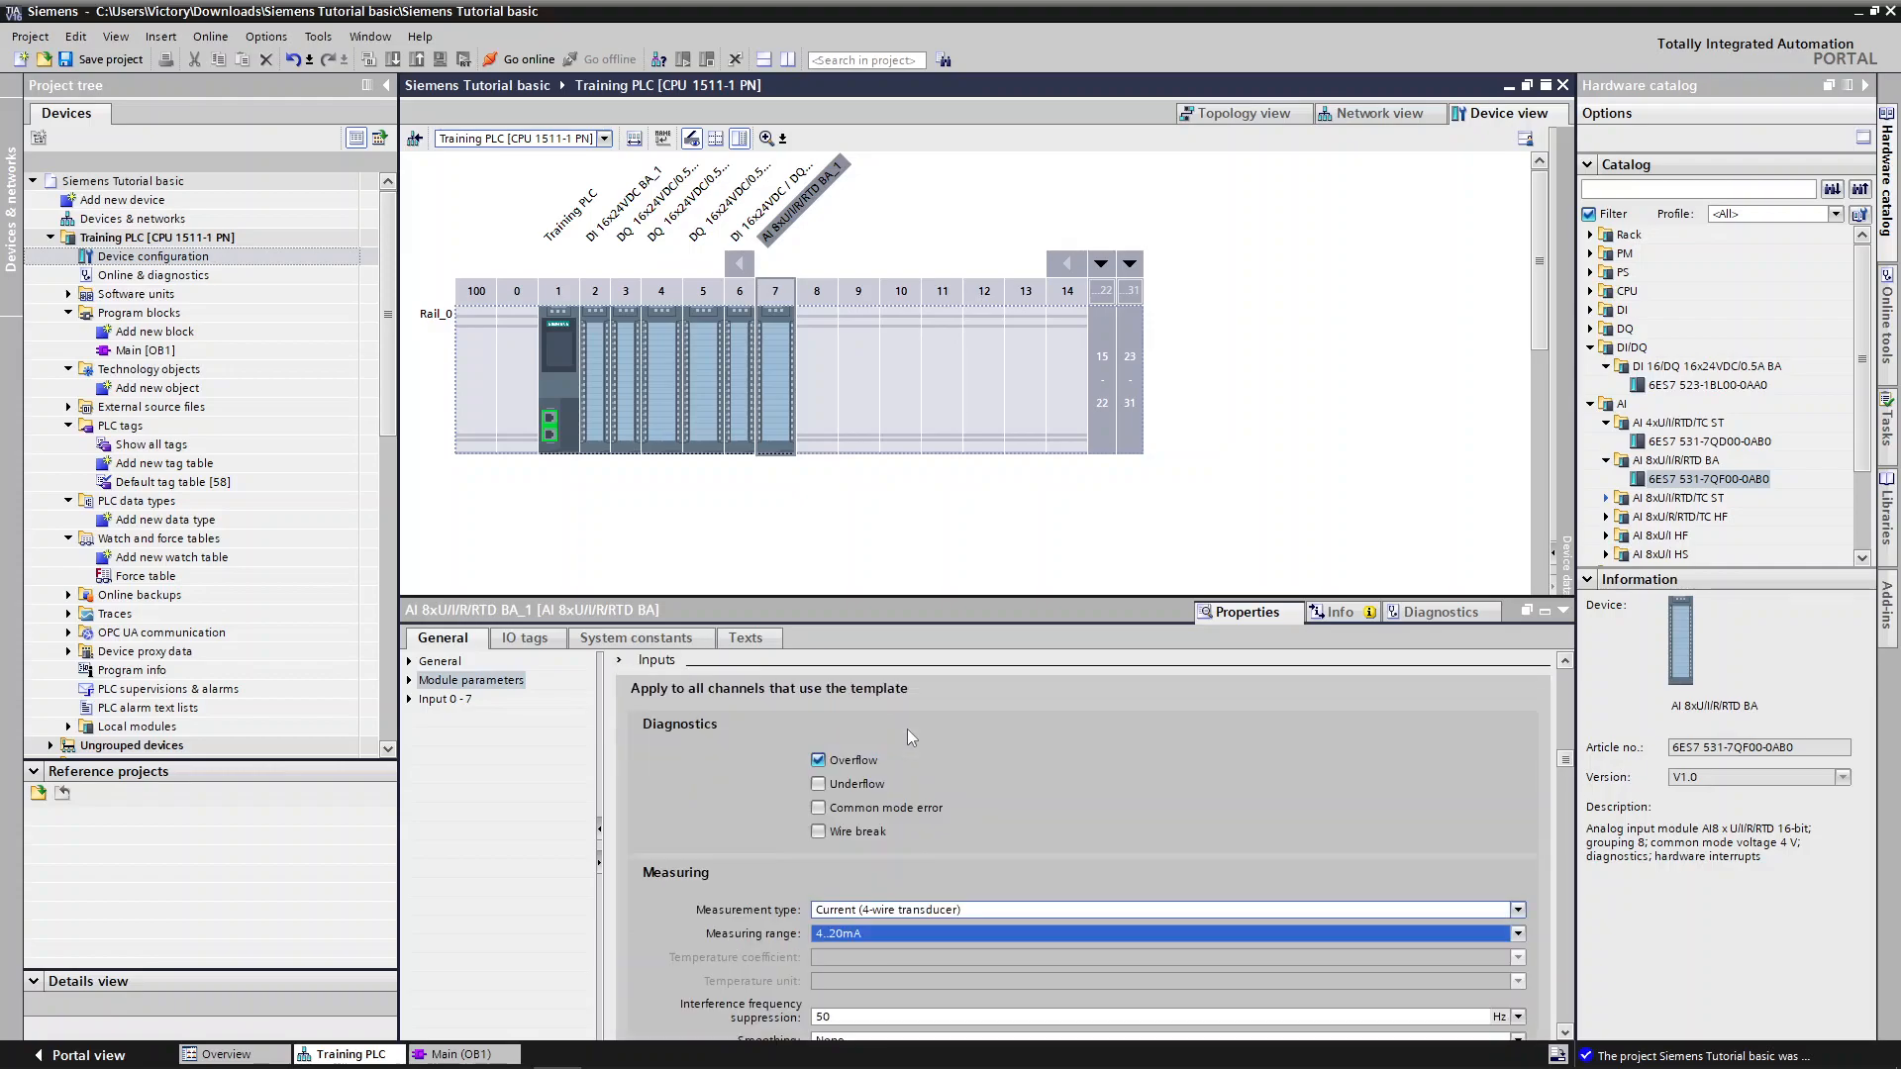
scroll(907, 728, "down", 3)
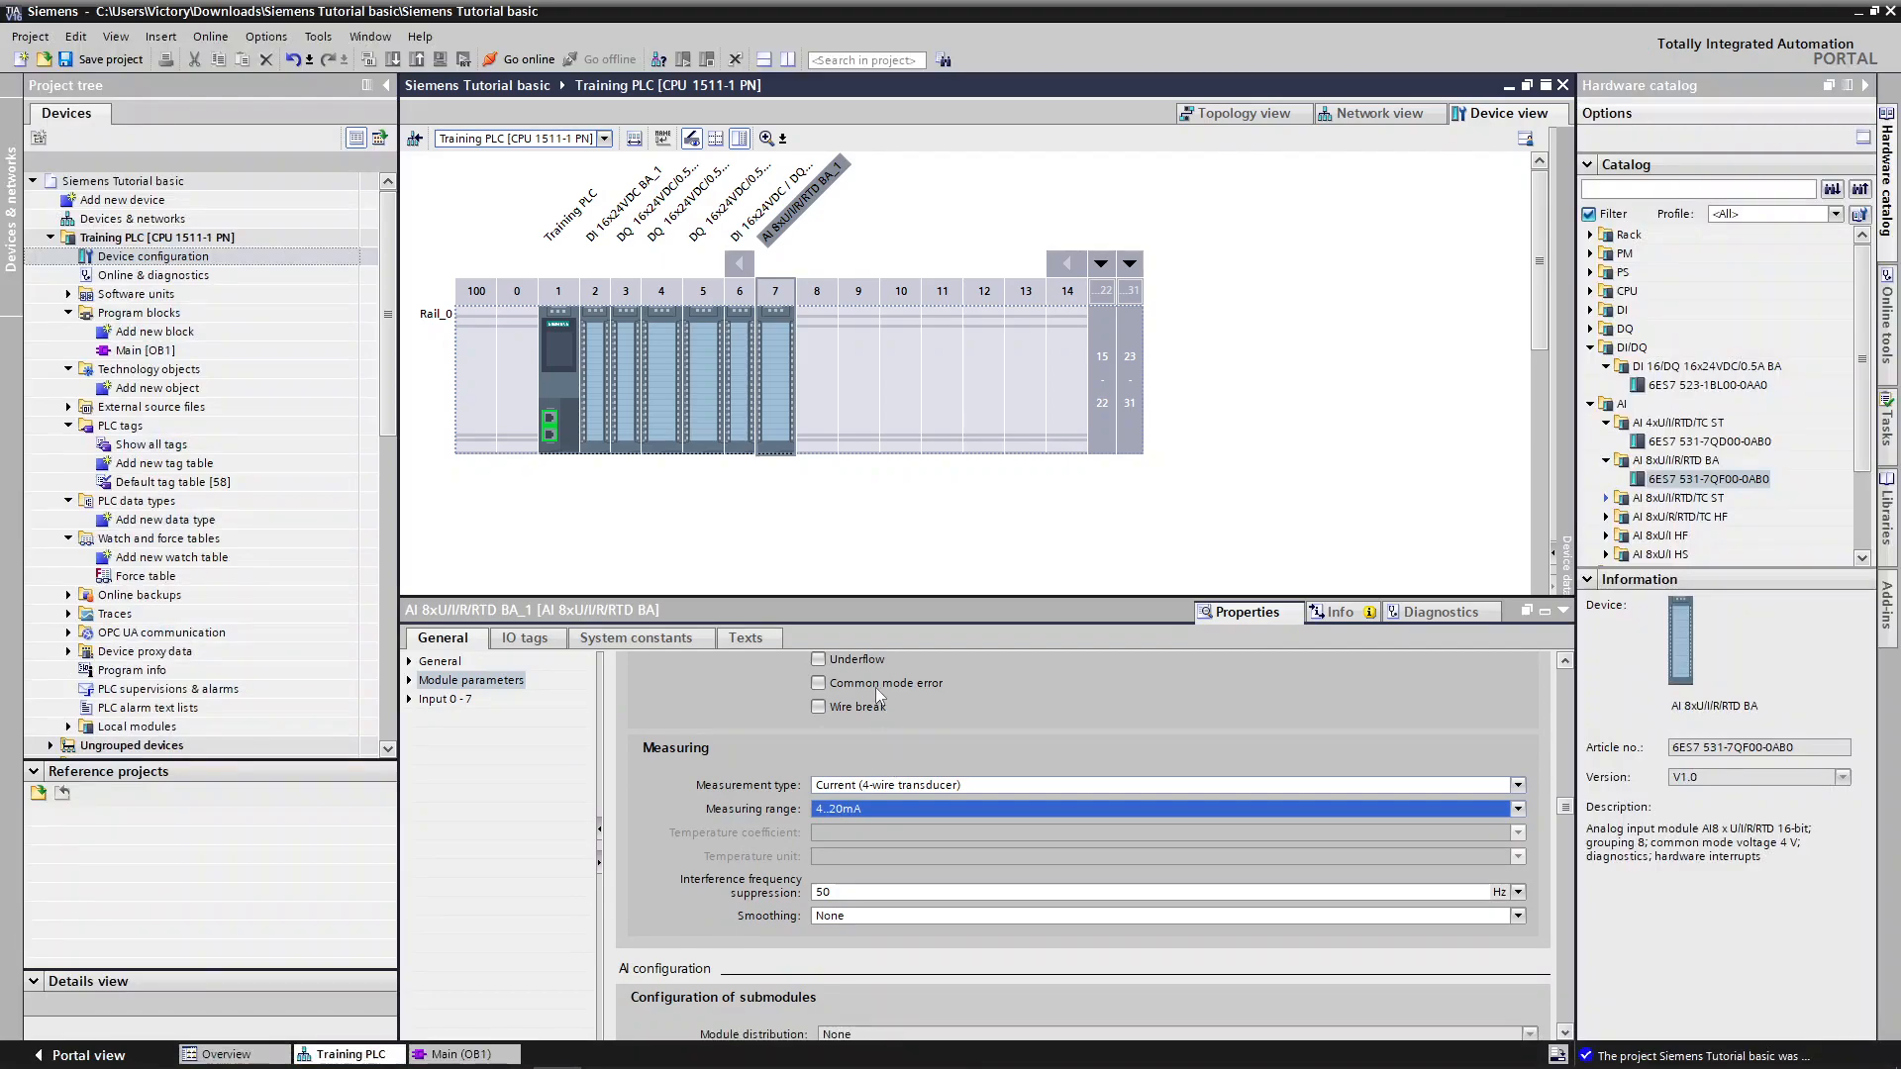
Insert the AQ 2xU/I ST analog output module, article 6ES7 532-5NB00-0AB0, into slot 8 of the rack
left_click(1589, 348)
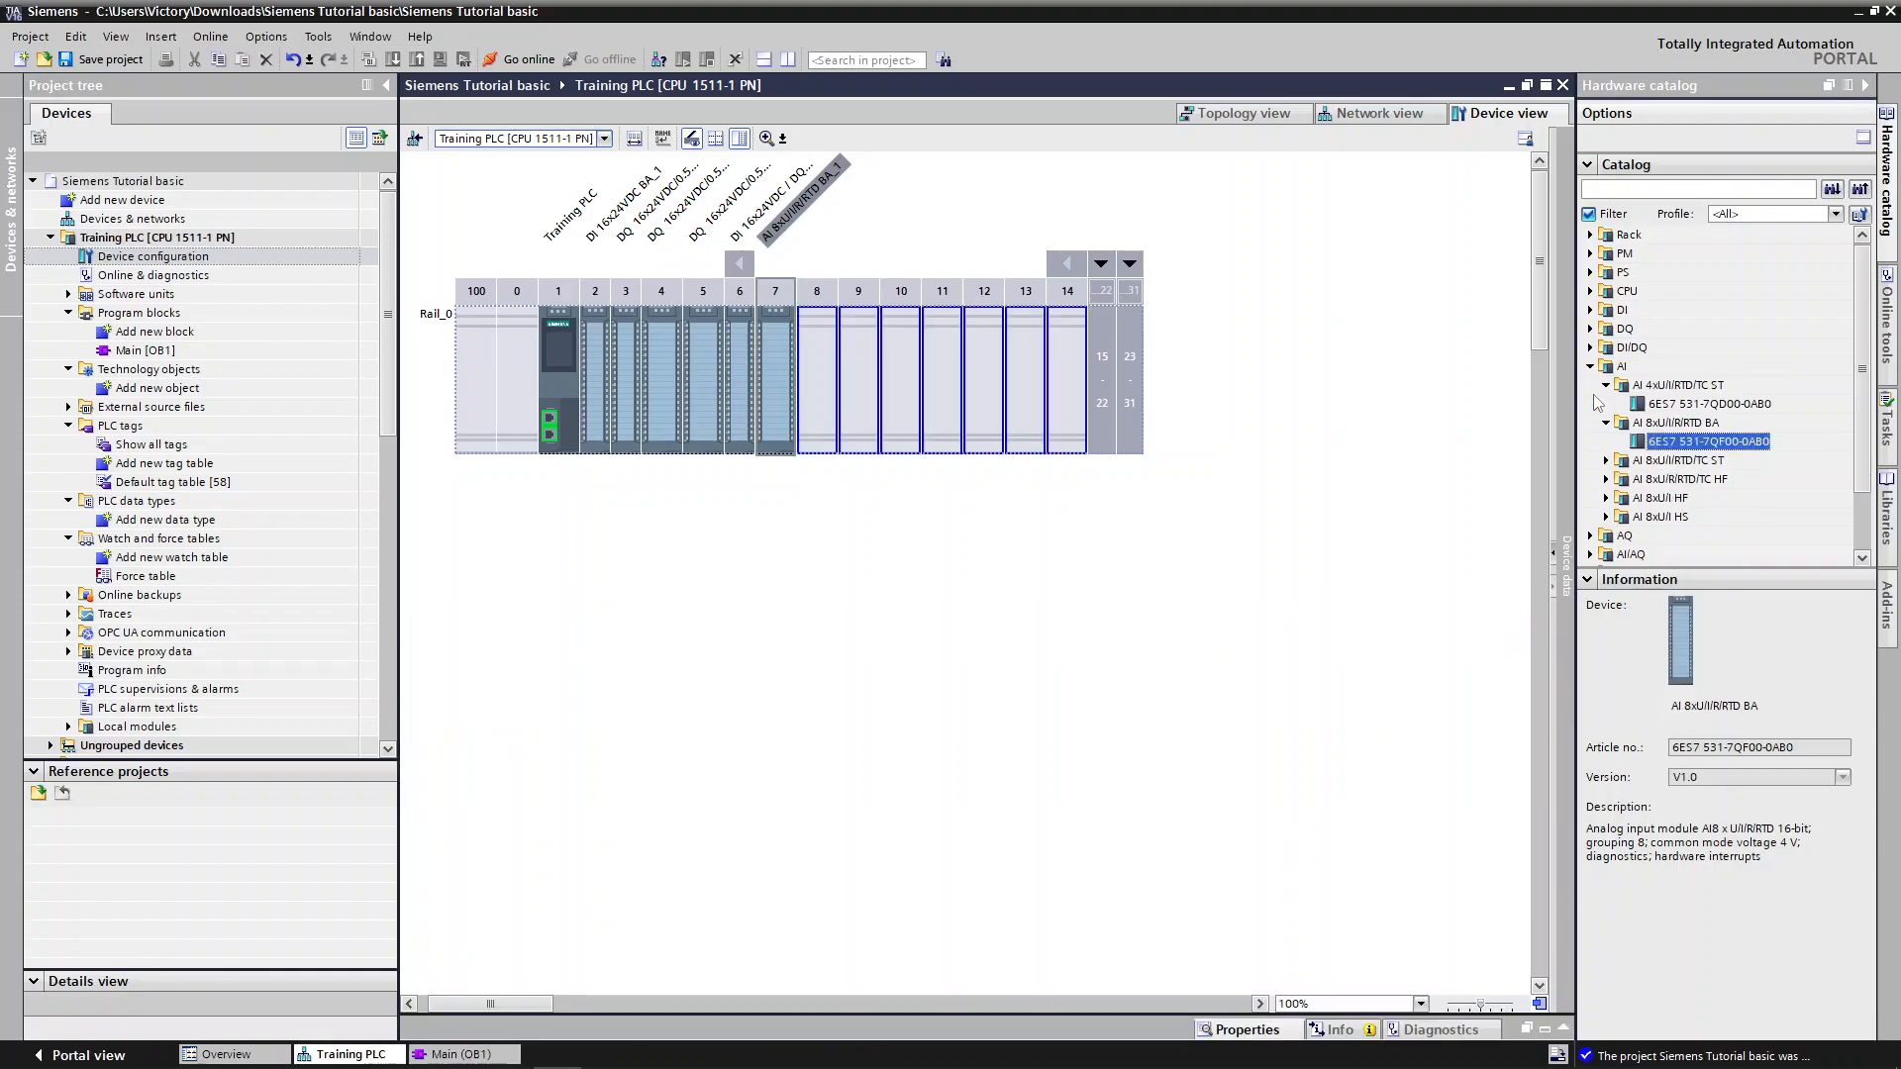
left_click(1590, 367)
left_click(1589, 385)
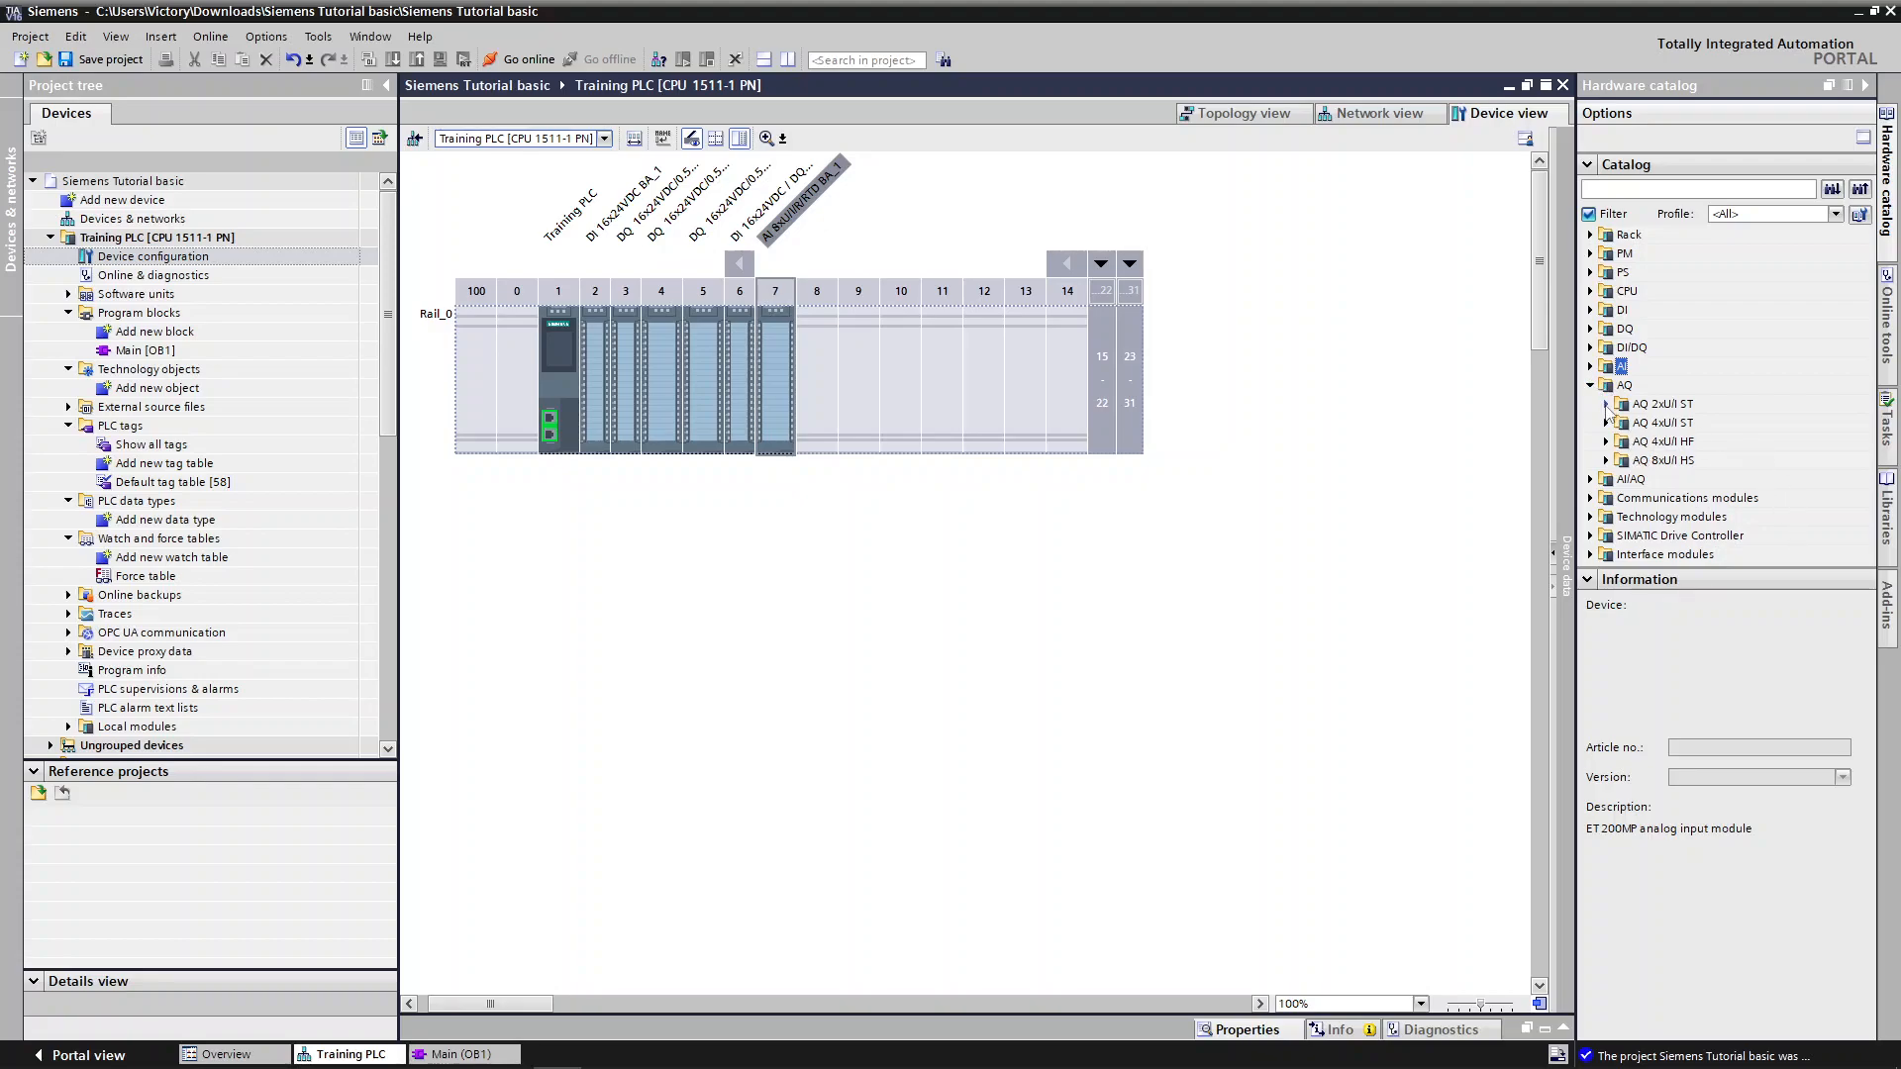
left_click(1606, 404)
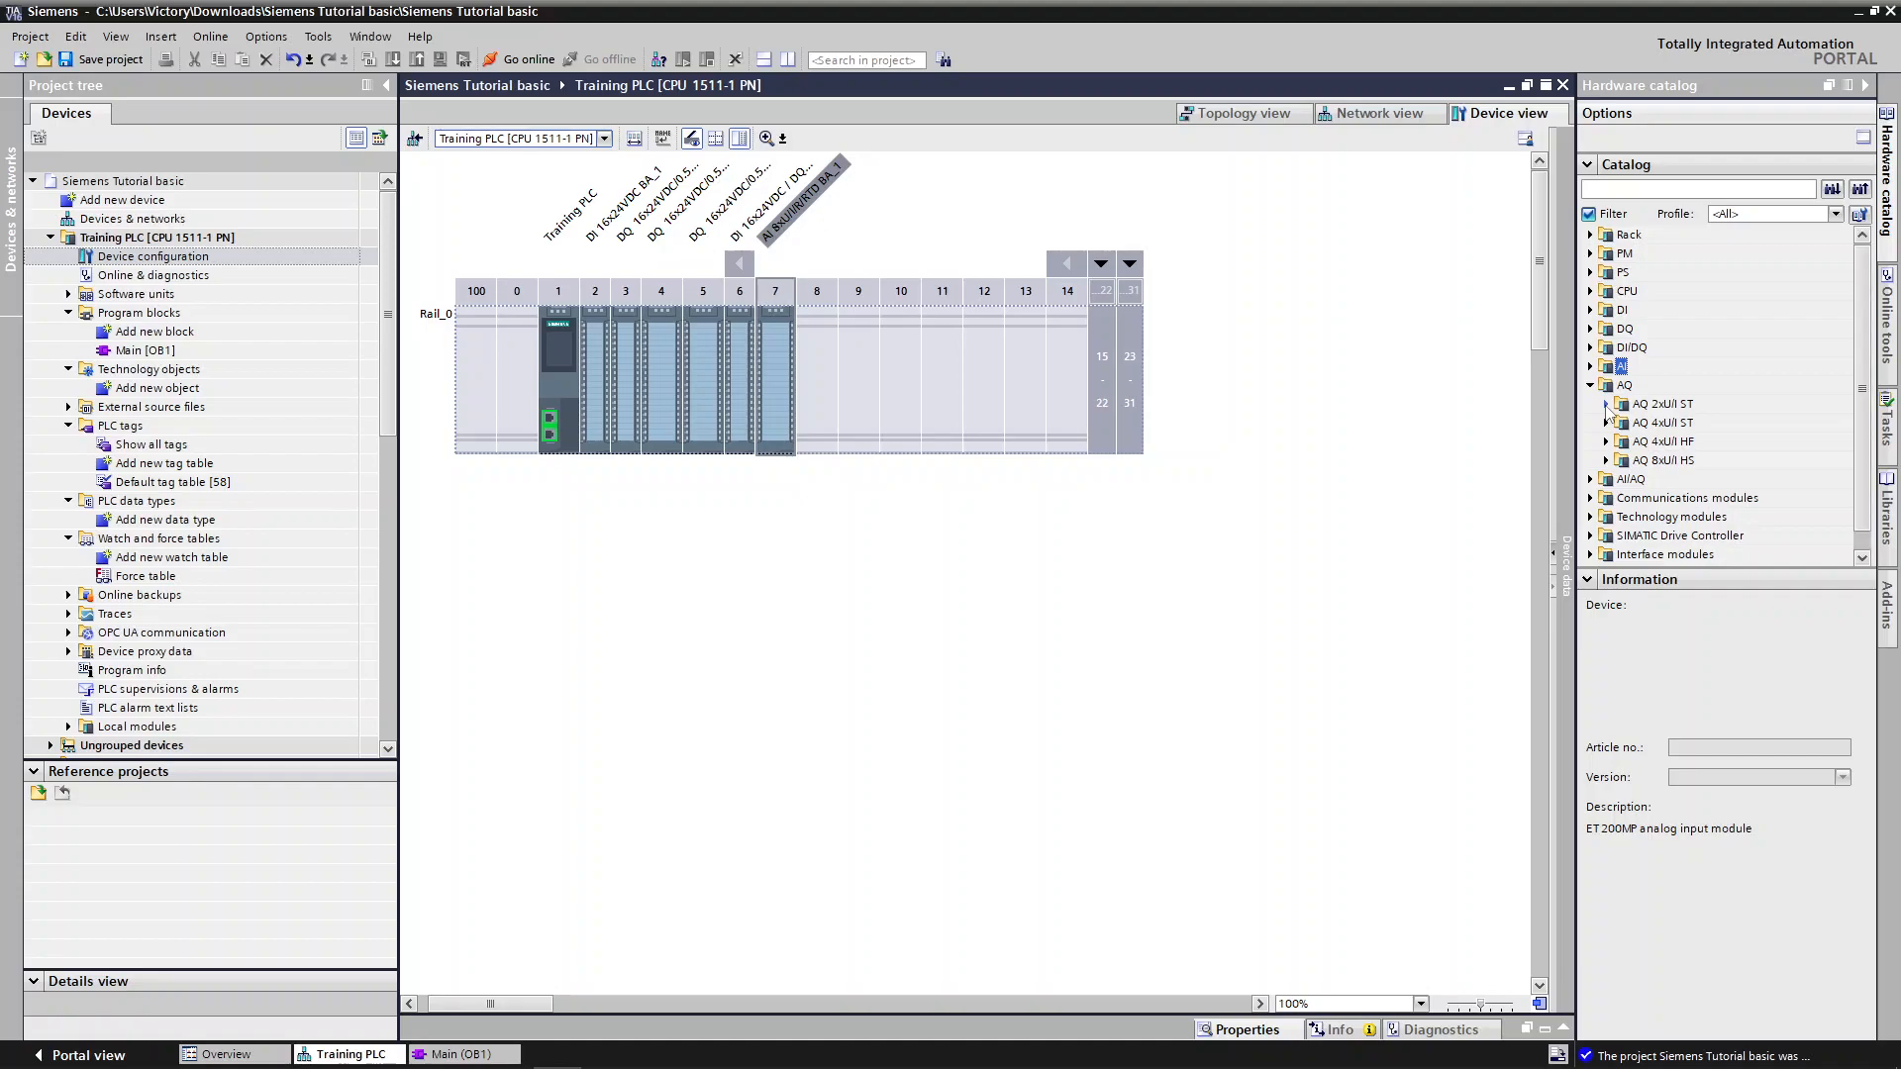
left_click(1716, 423)
double_click(1716, 423)
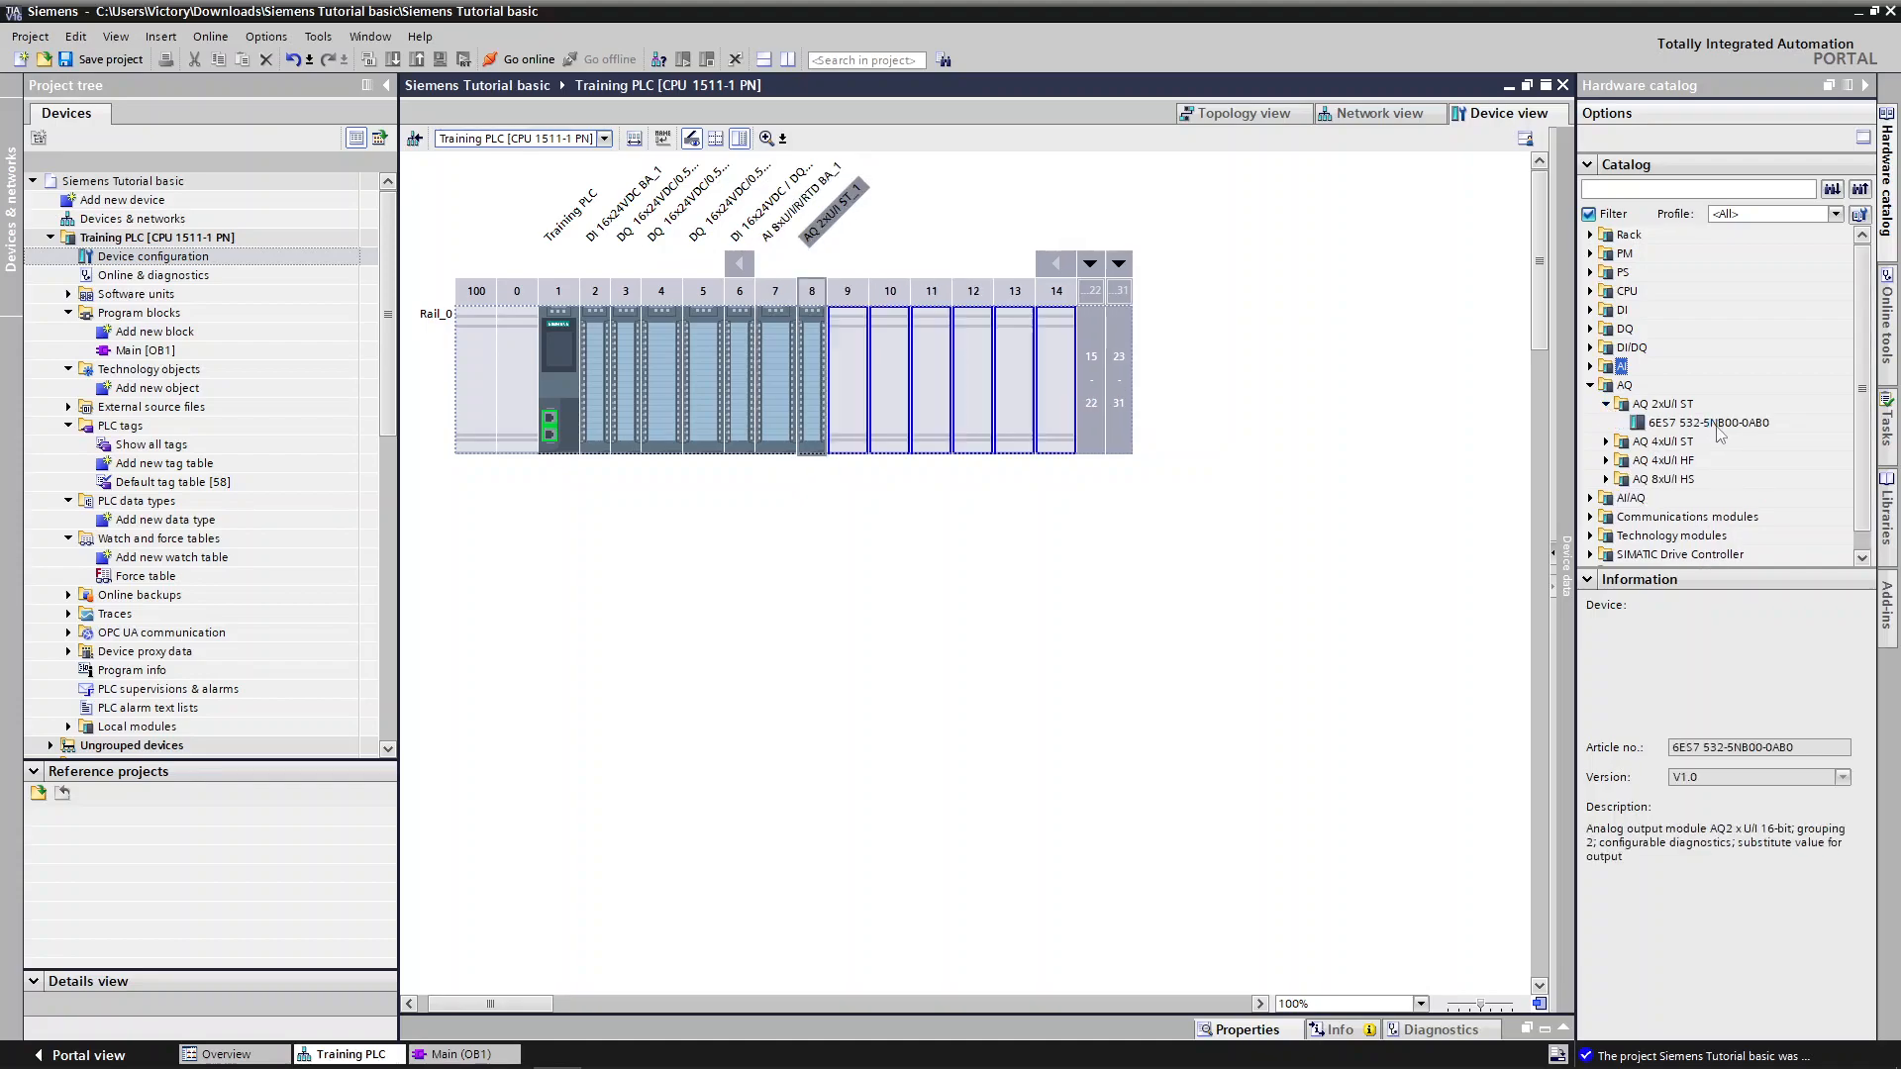
Set the slot 8 analog output module's channel template to output type Current with output range 4..20mA
double_click(818, 352)
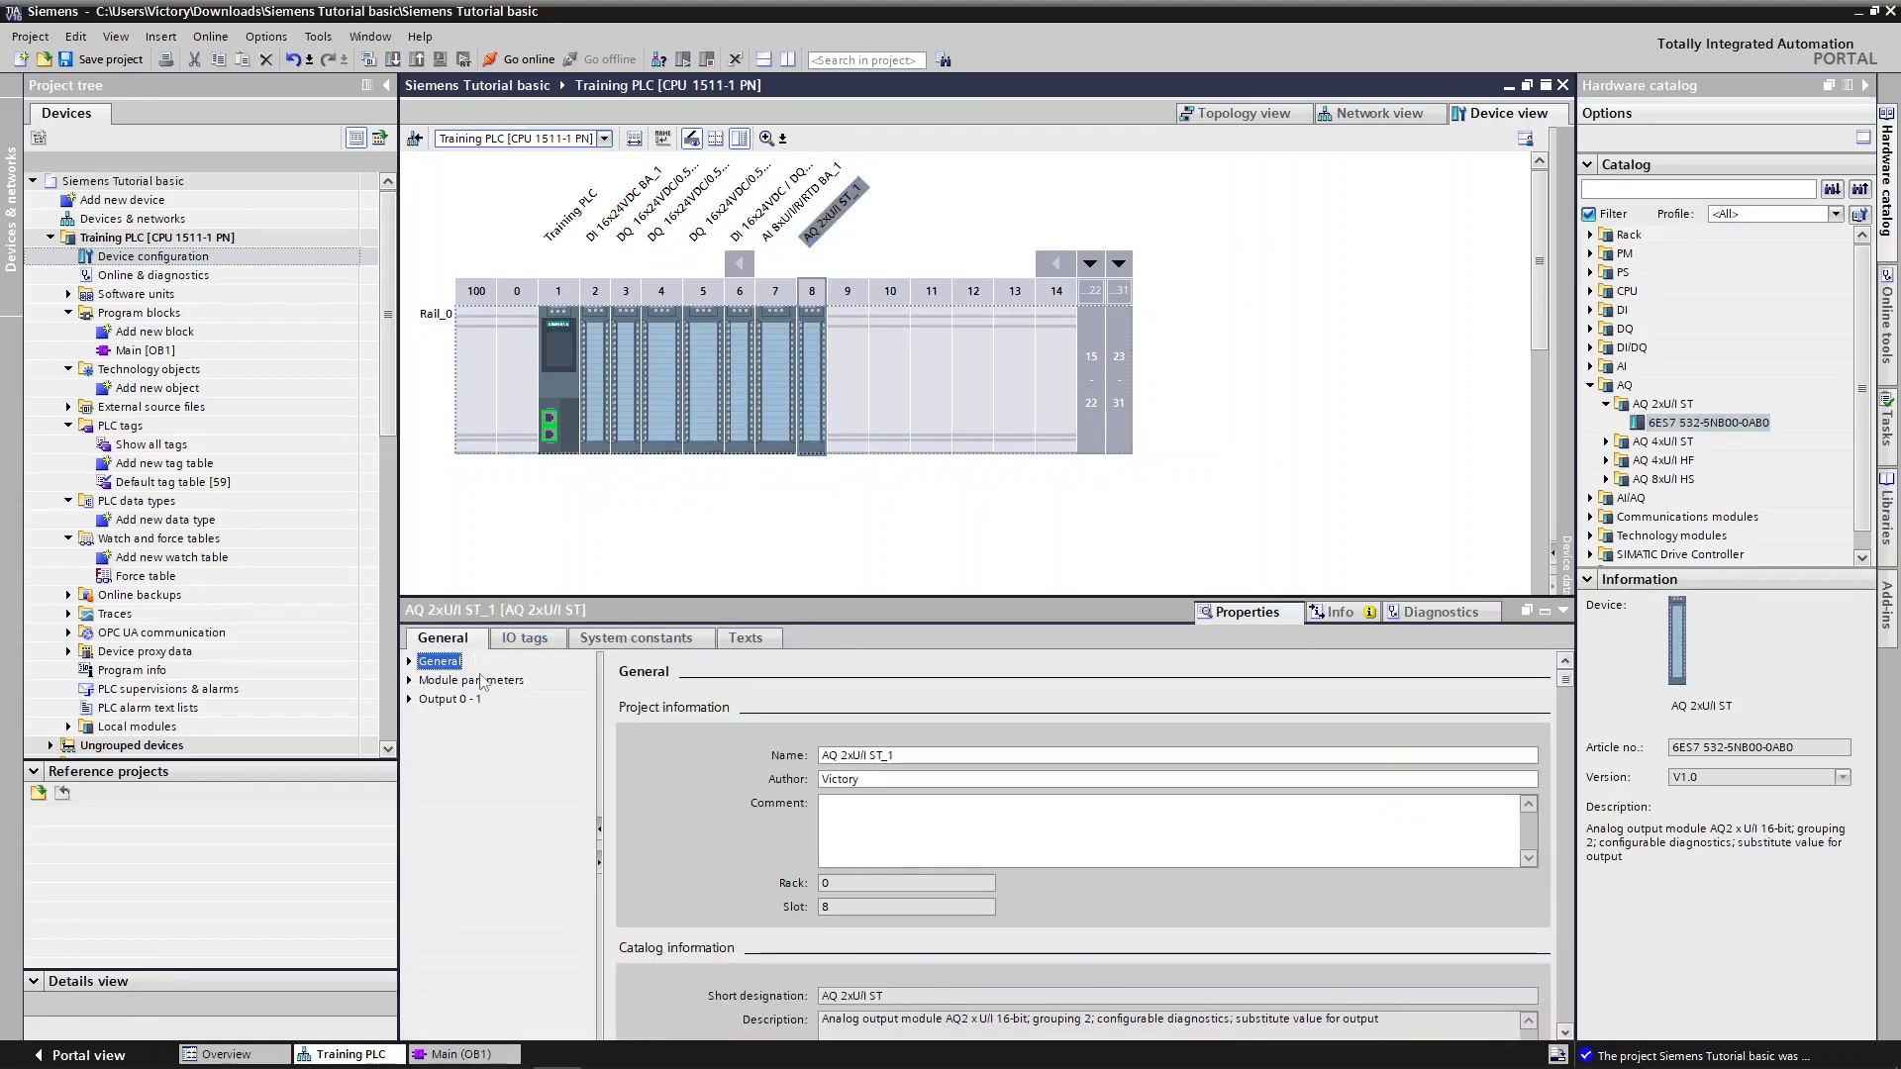
left_click(424, 683)
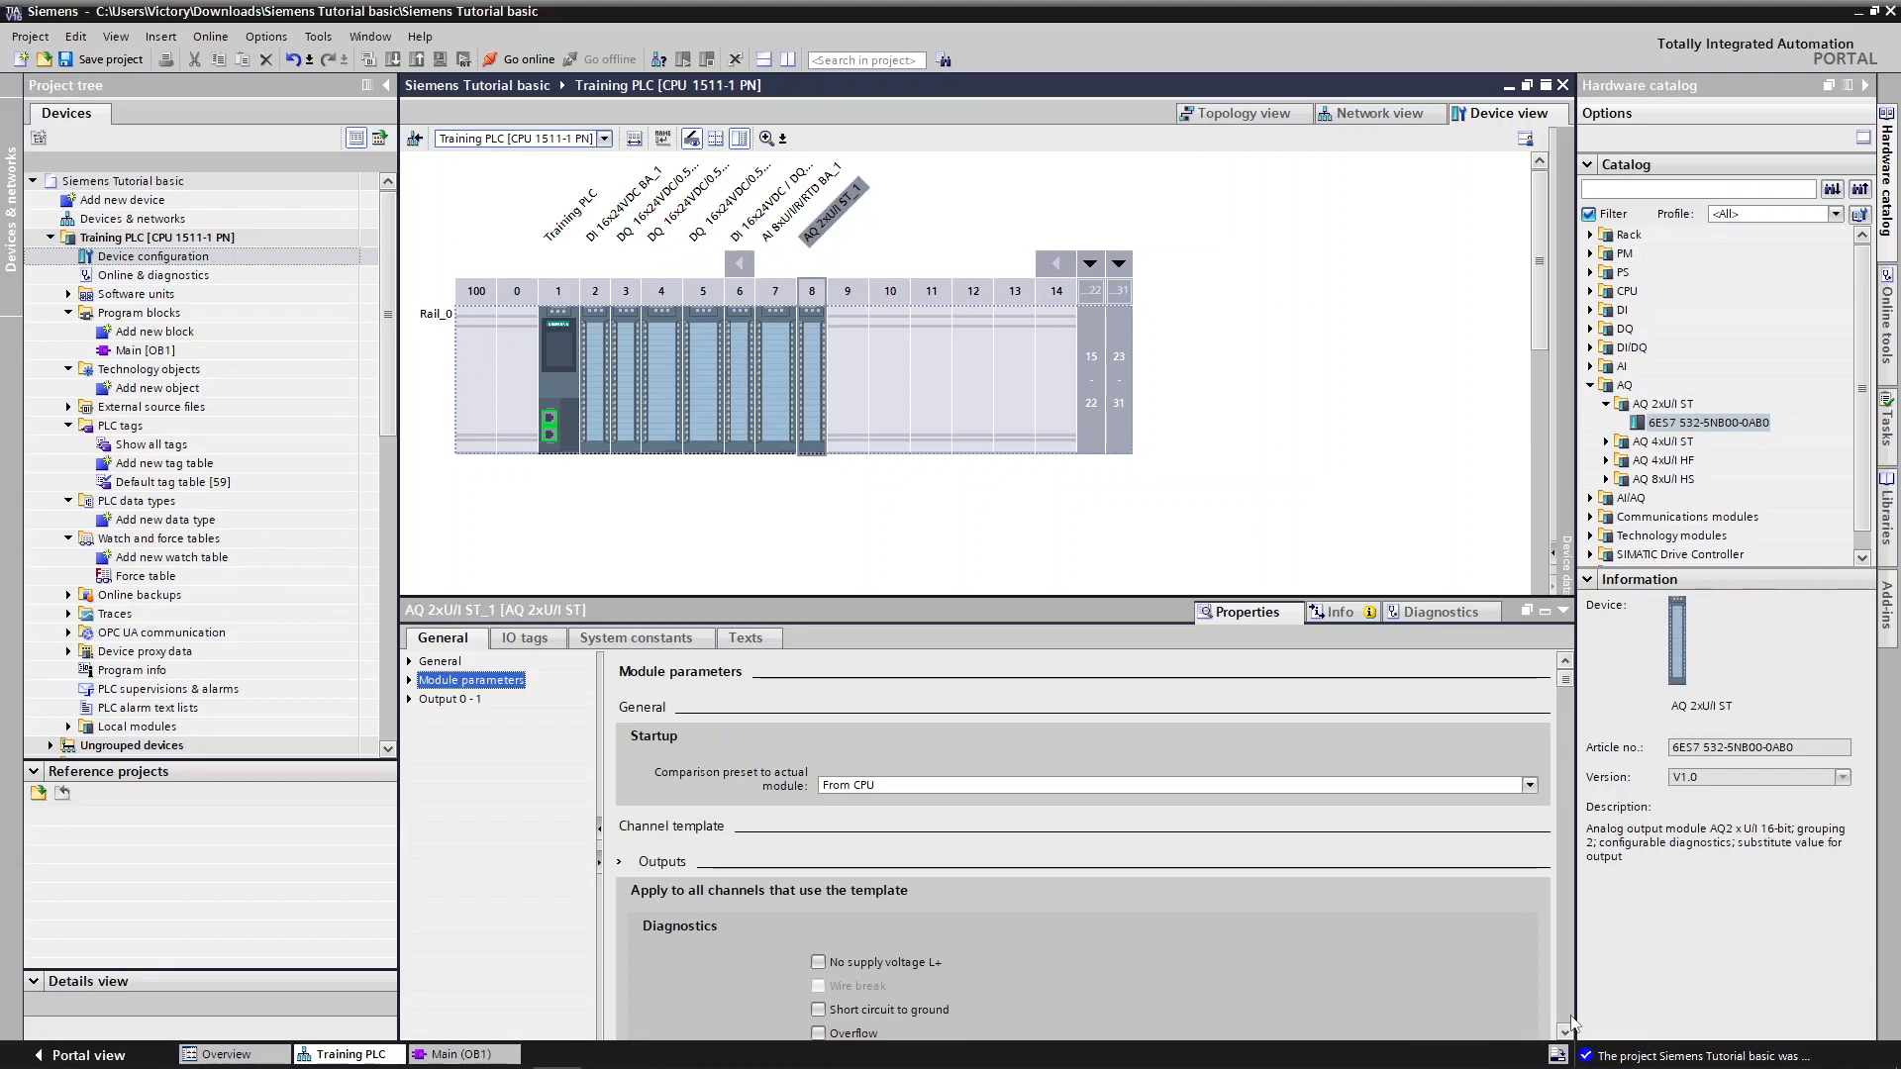
scroll(1571, 1029, "down", 5)
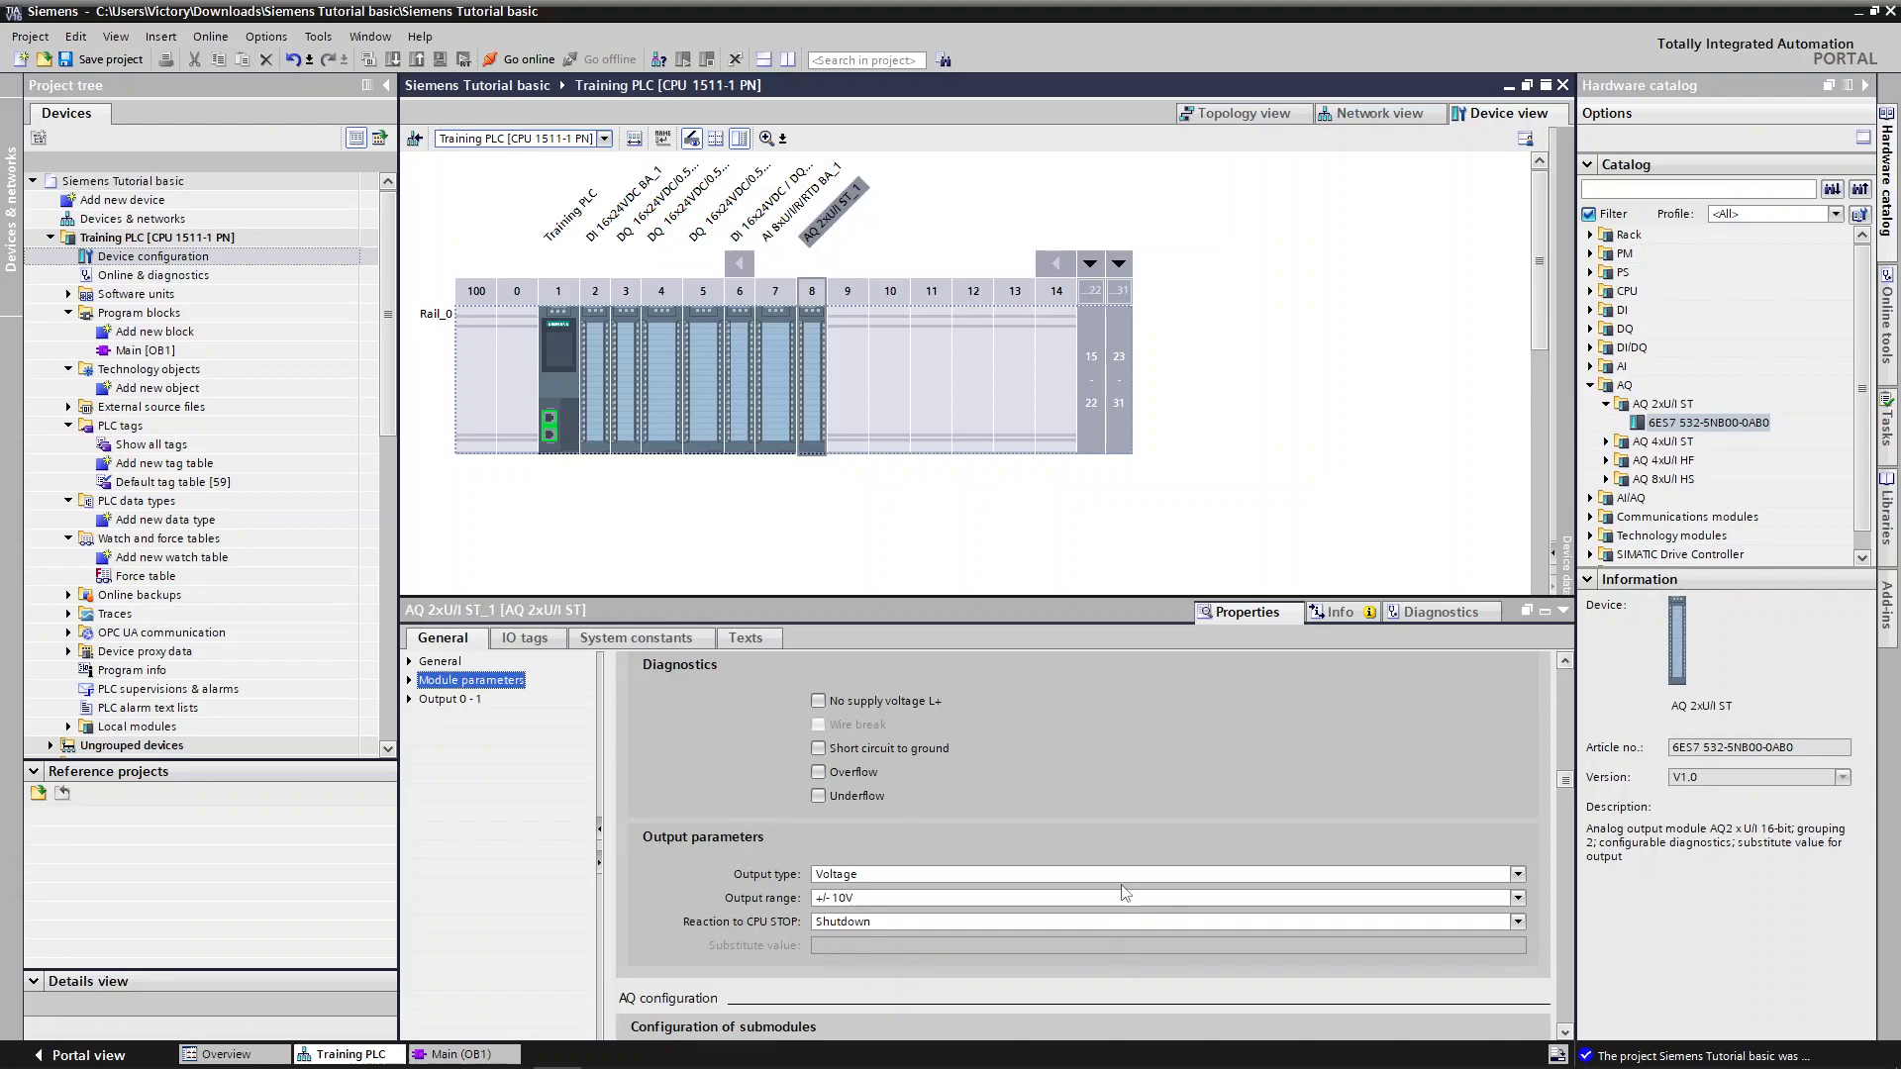
left_click(865, 877)
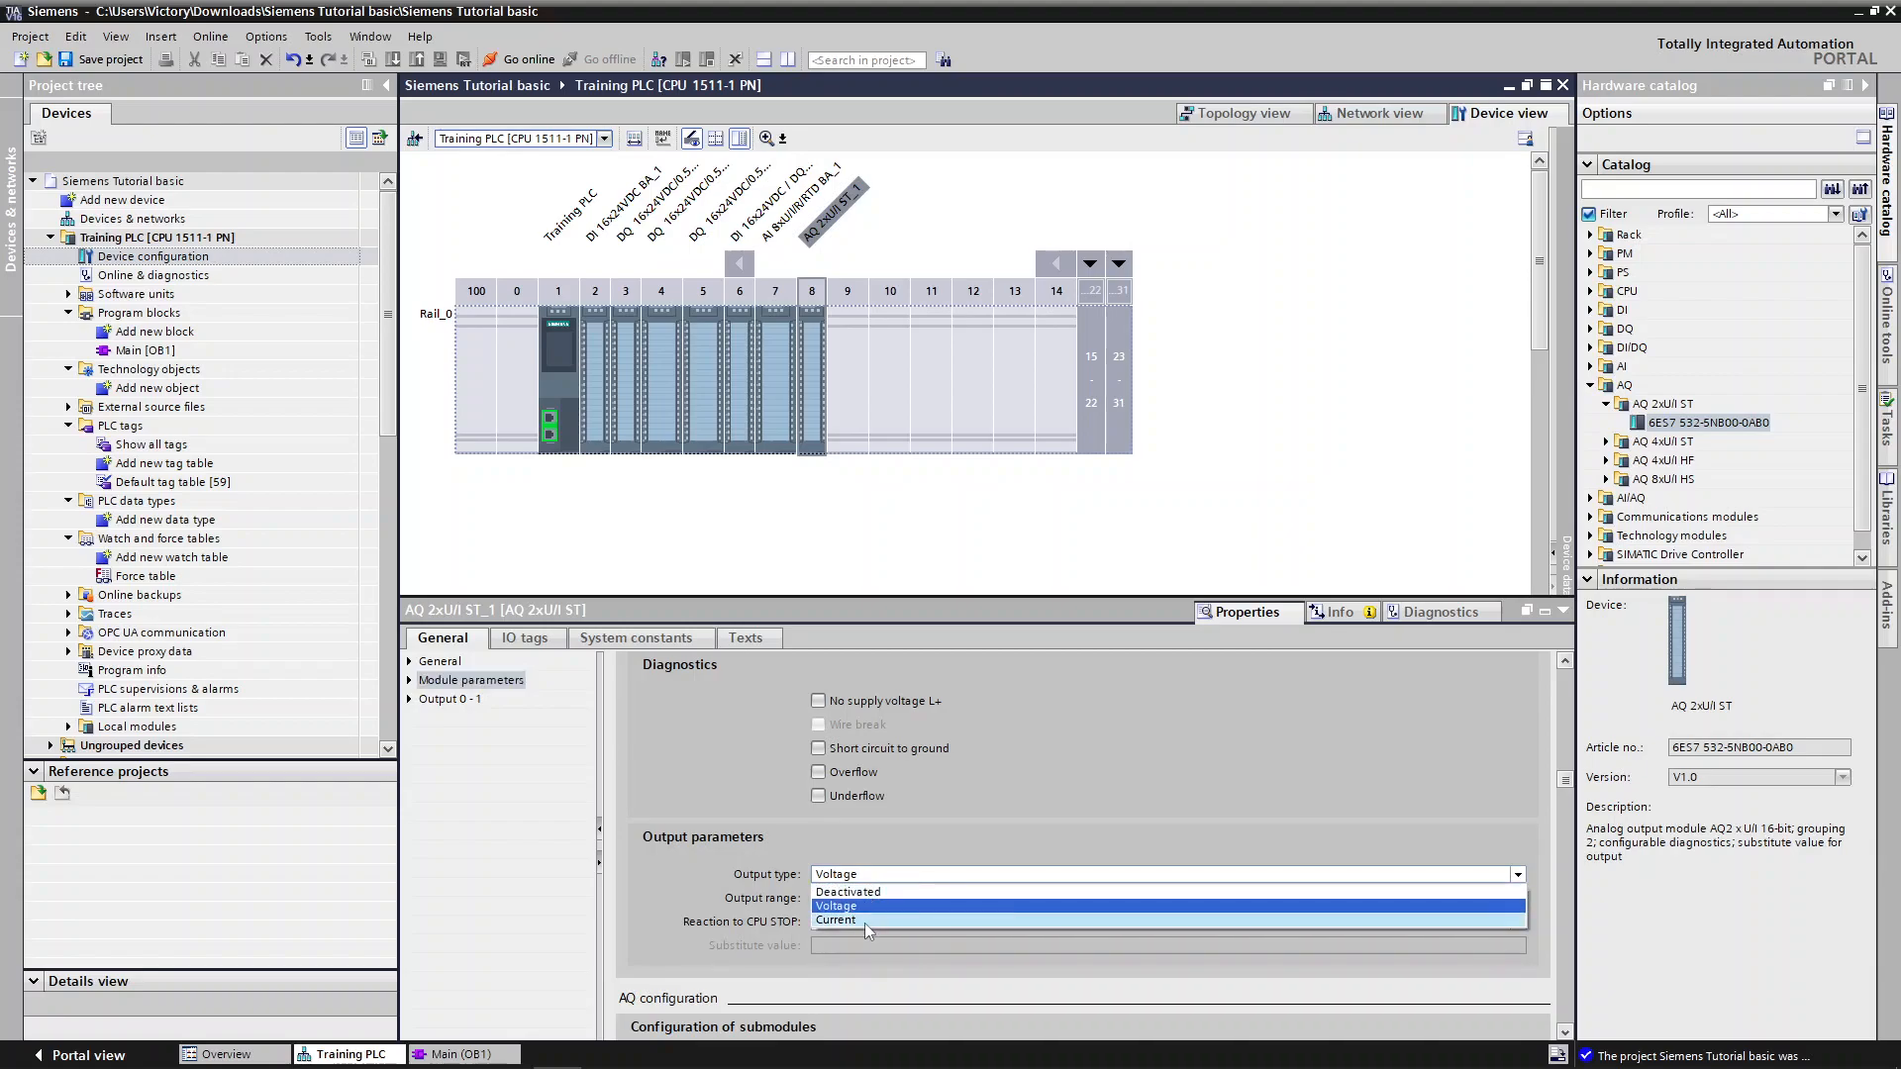
left_click(866, 921)
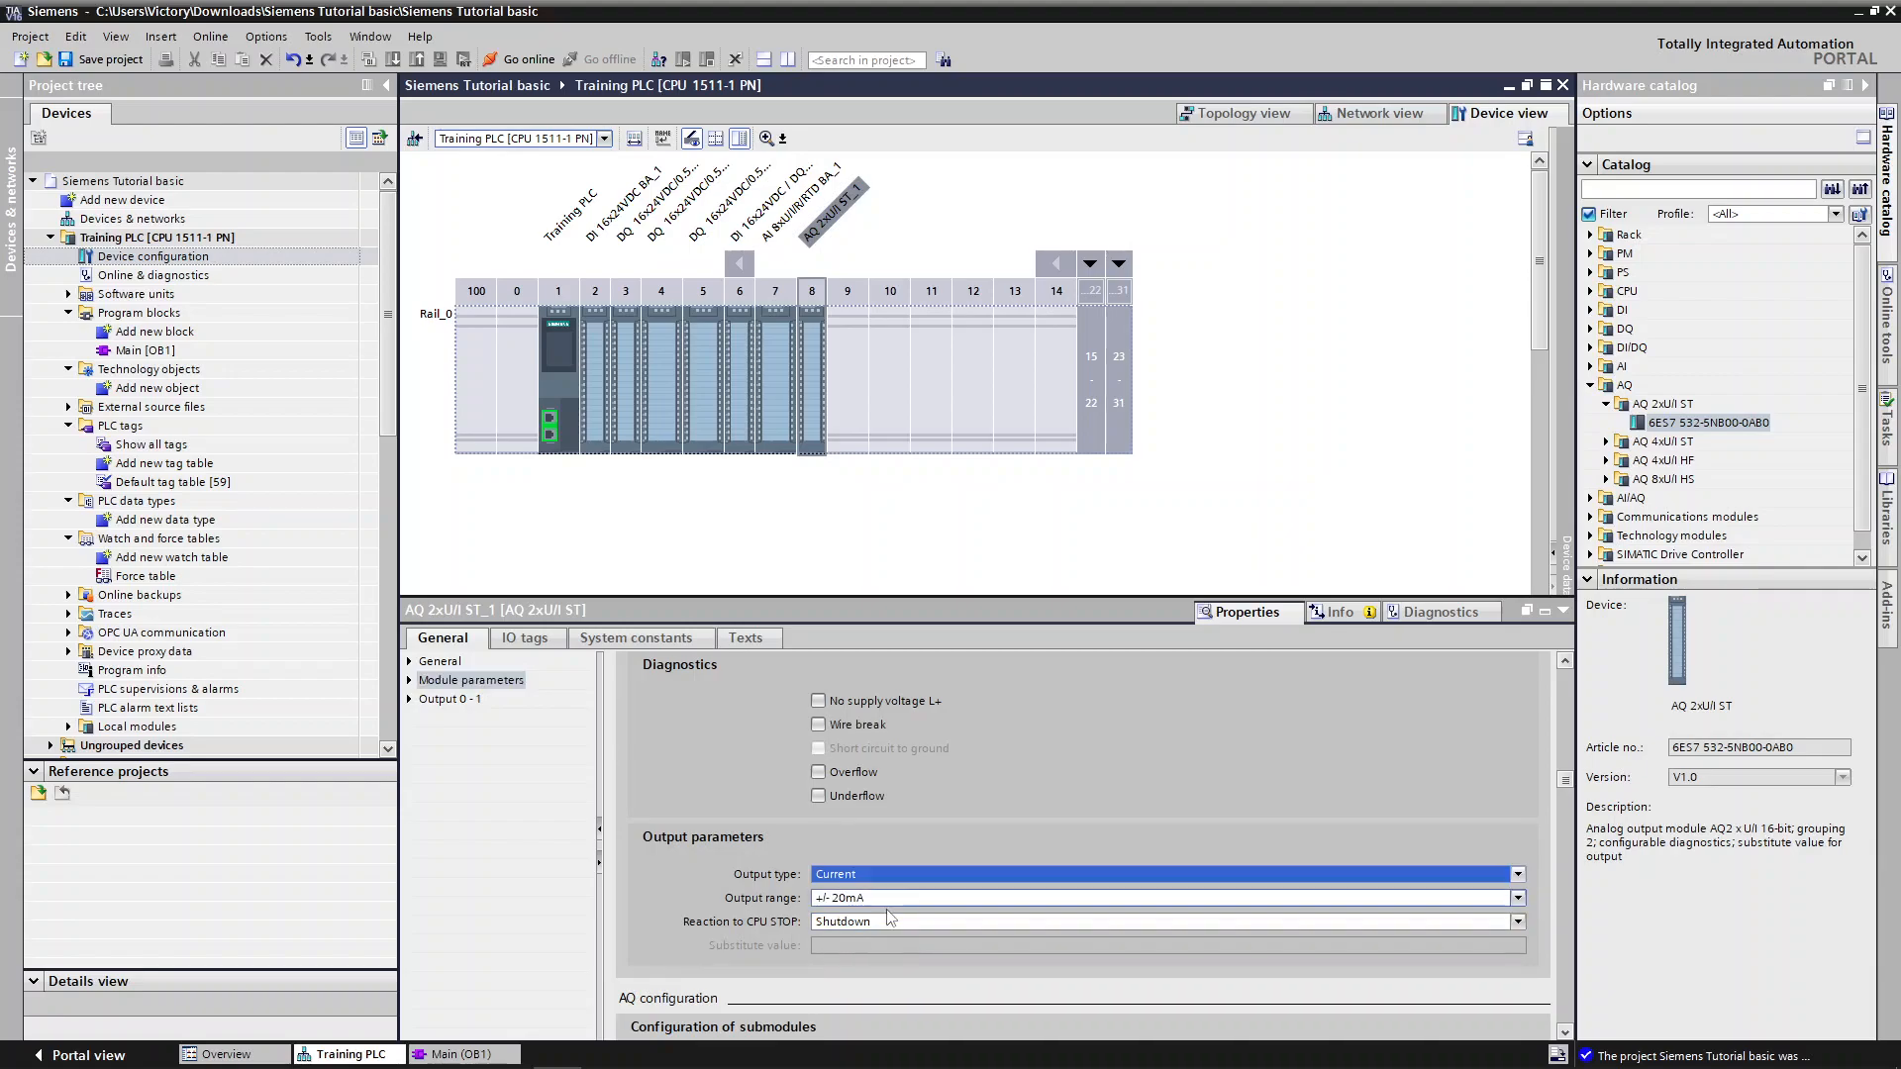
left_click(887, 899)
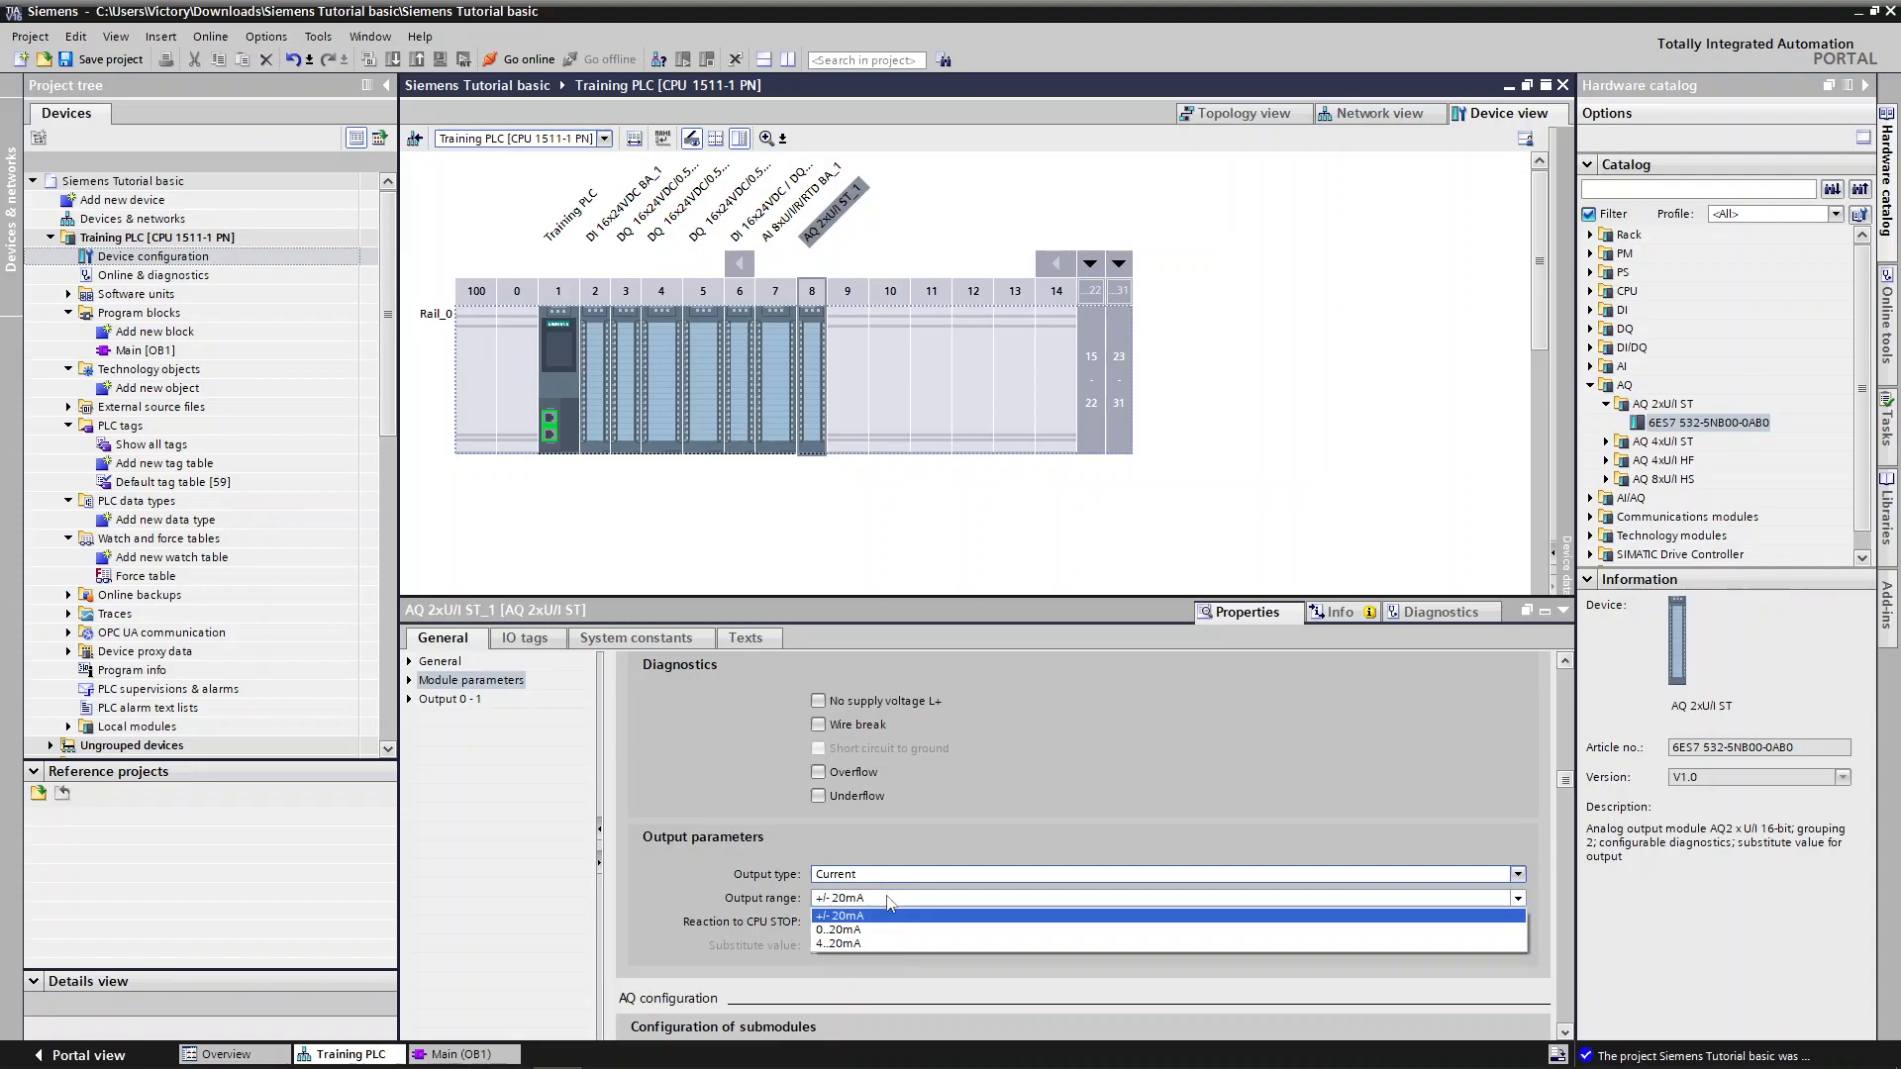
left_click(869, 944)
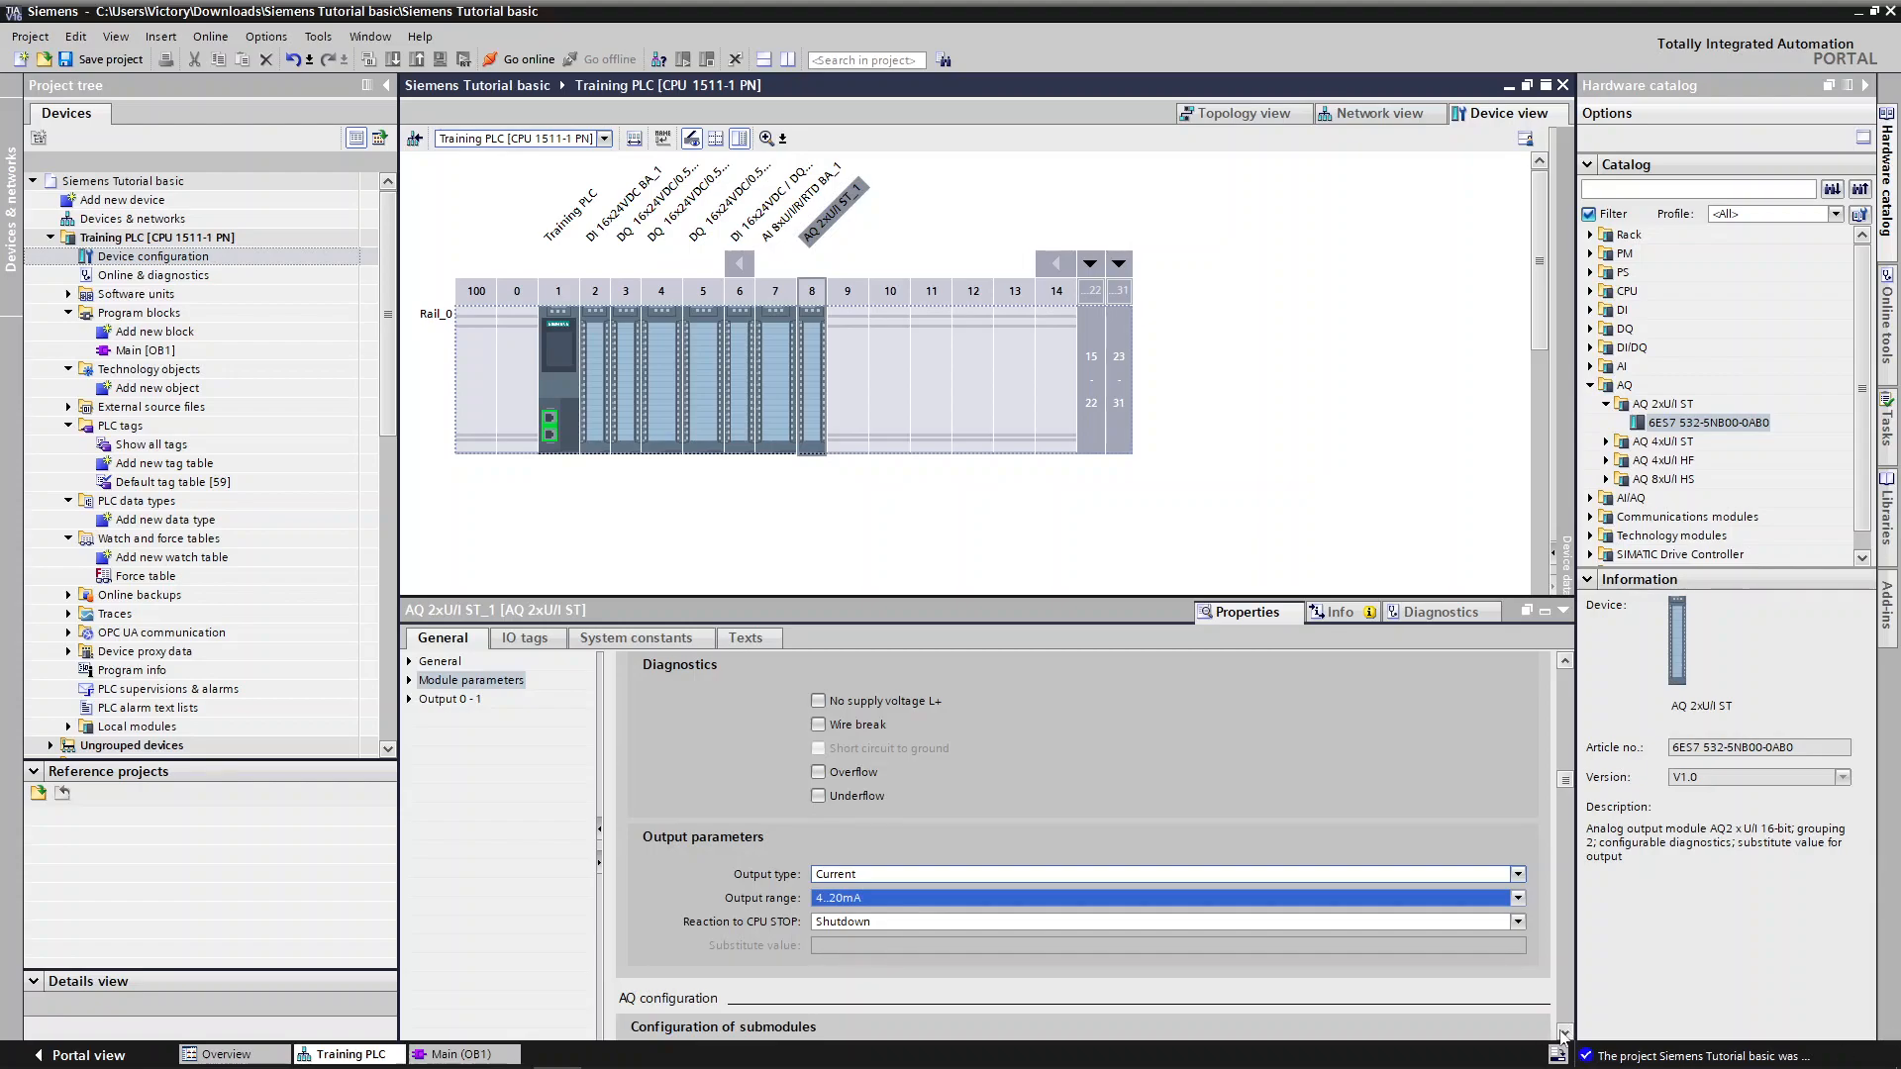
scroll(1563, 1034, "down", 3)
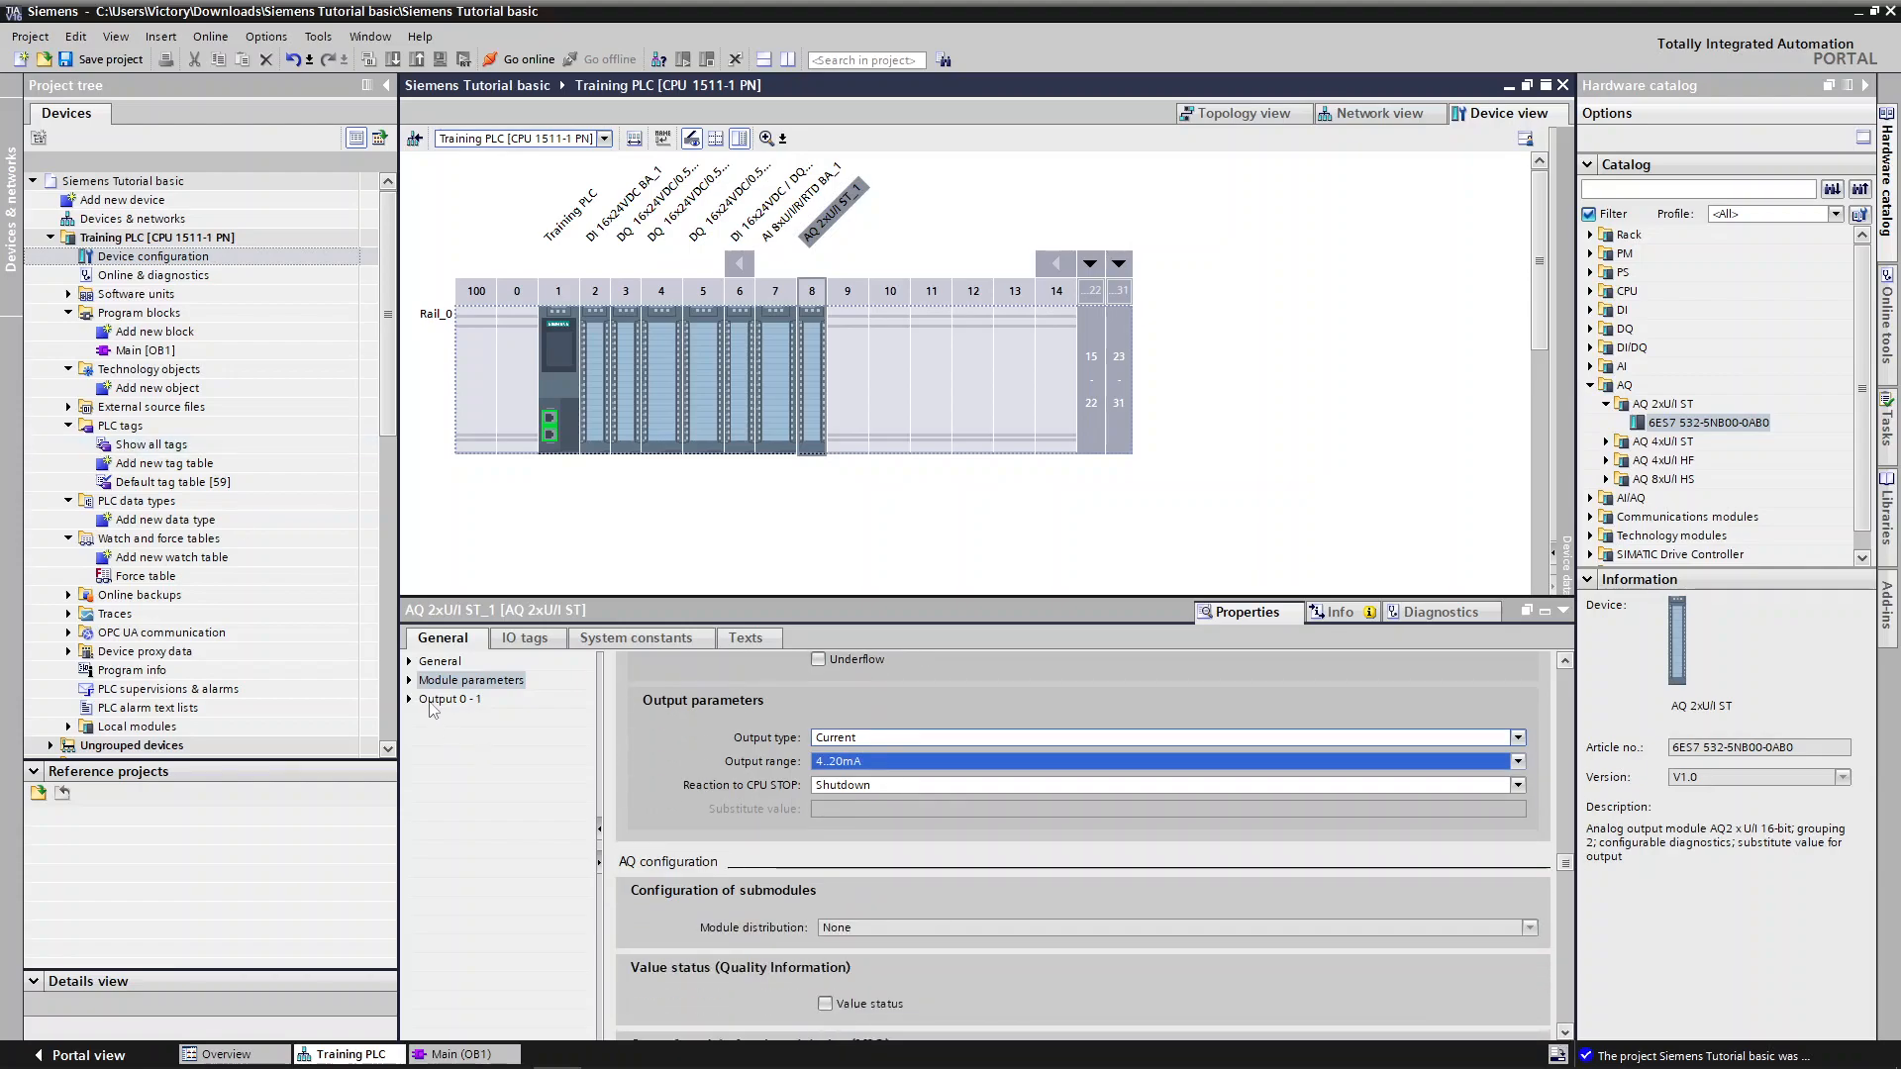
Review the slot 8 analog output module's configuration overview, channel output settings and I/O addresses
left_click(408, 700)
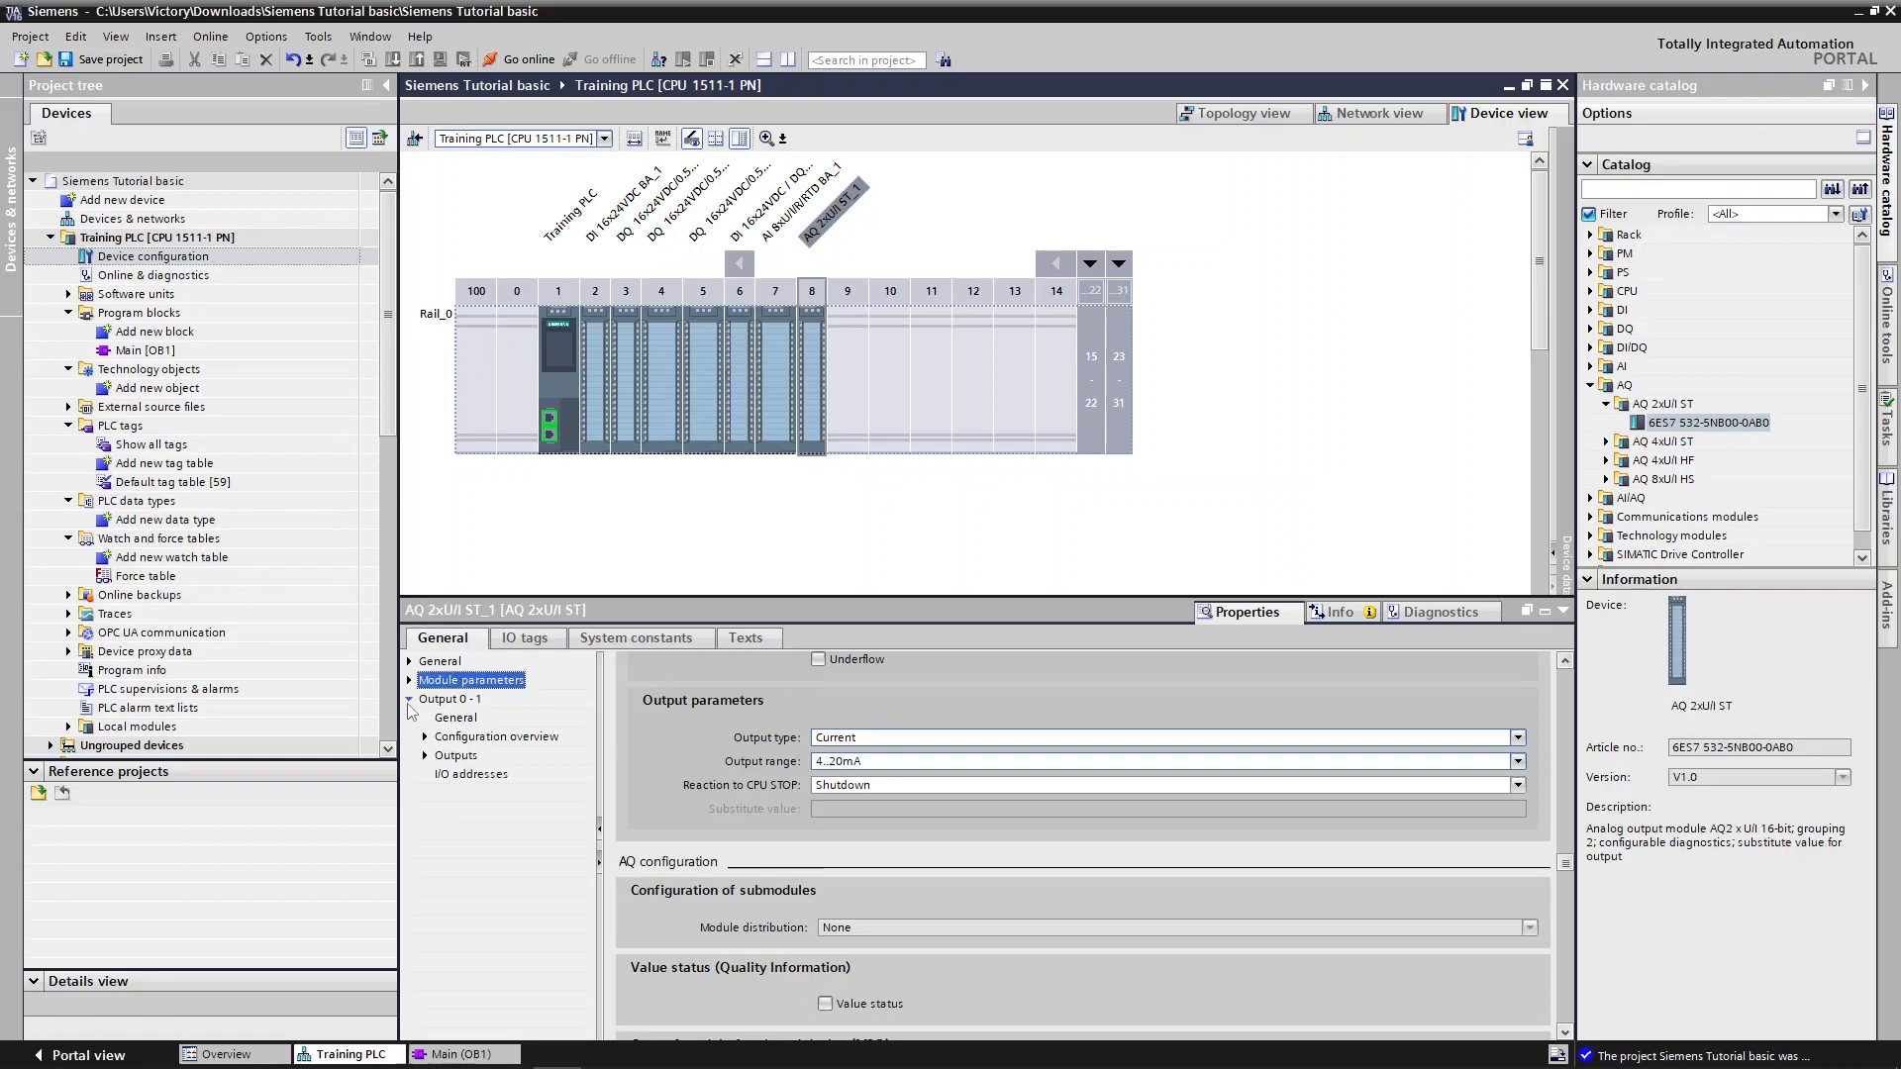
left_click(501, 738)
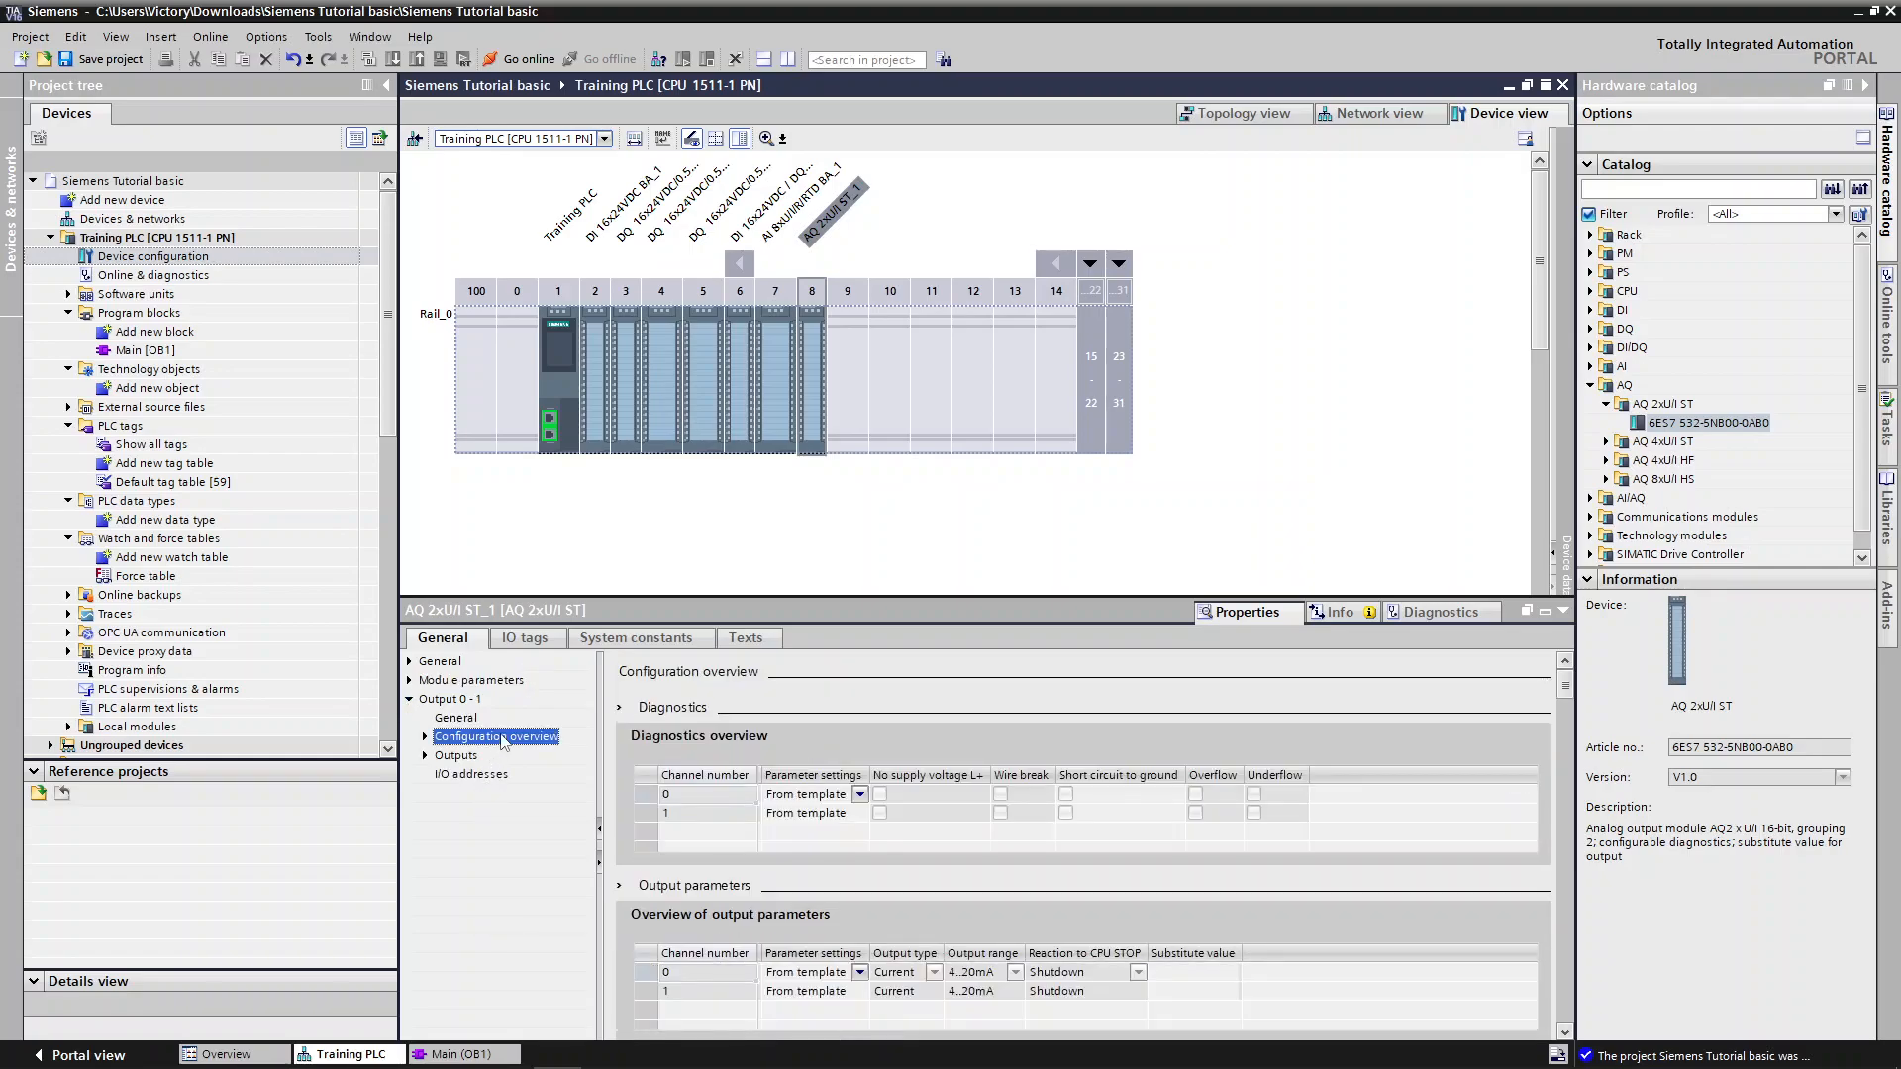
left_click(454, 758)
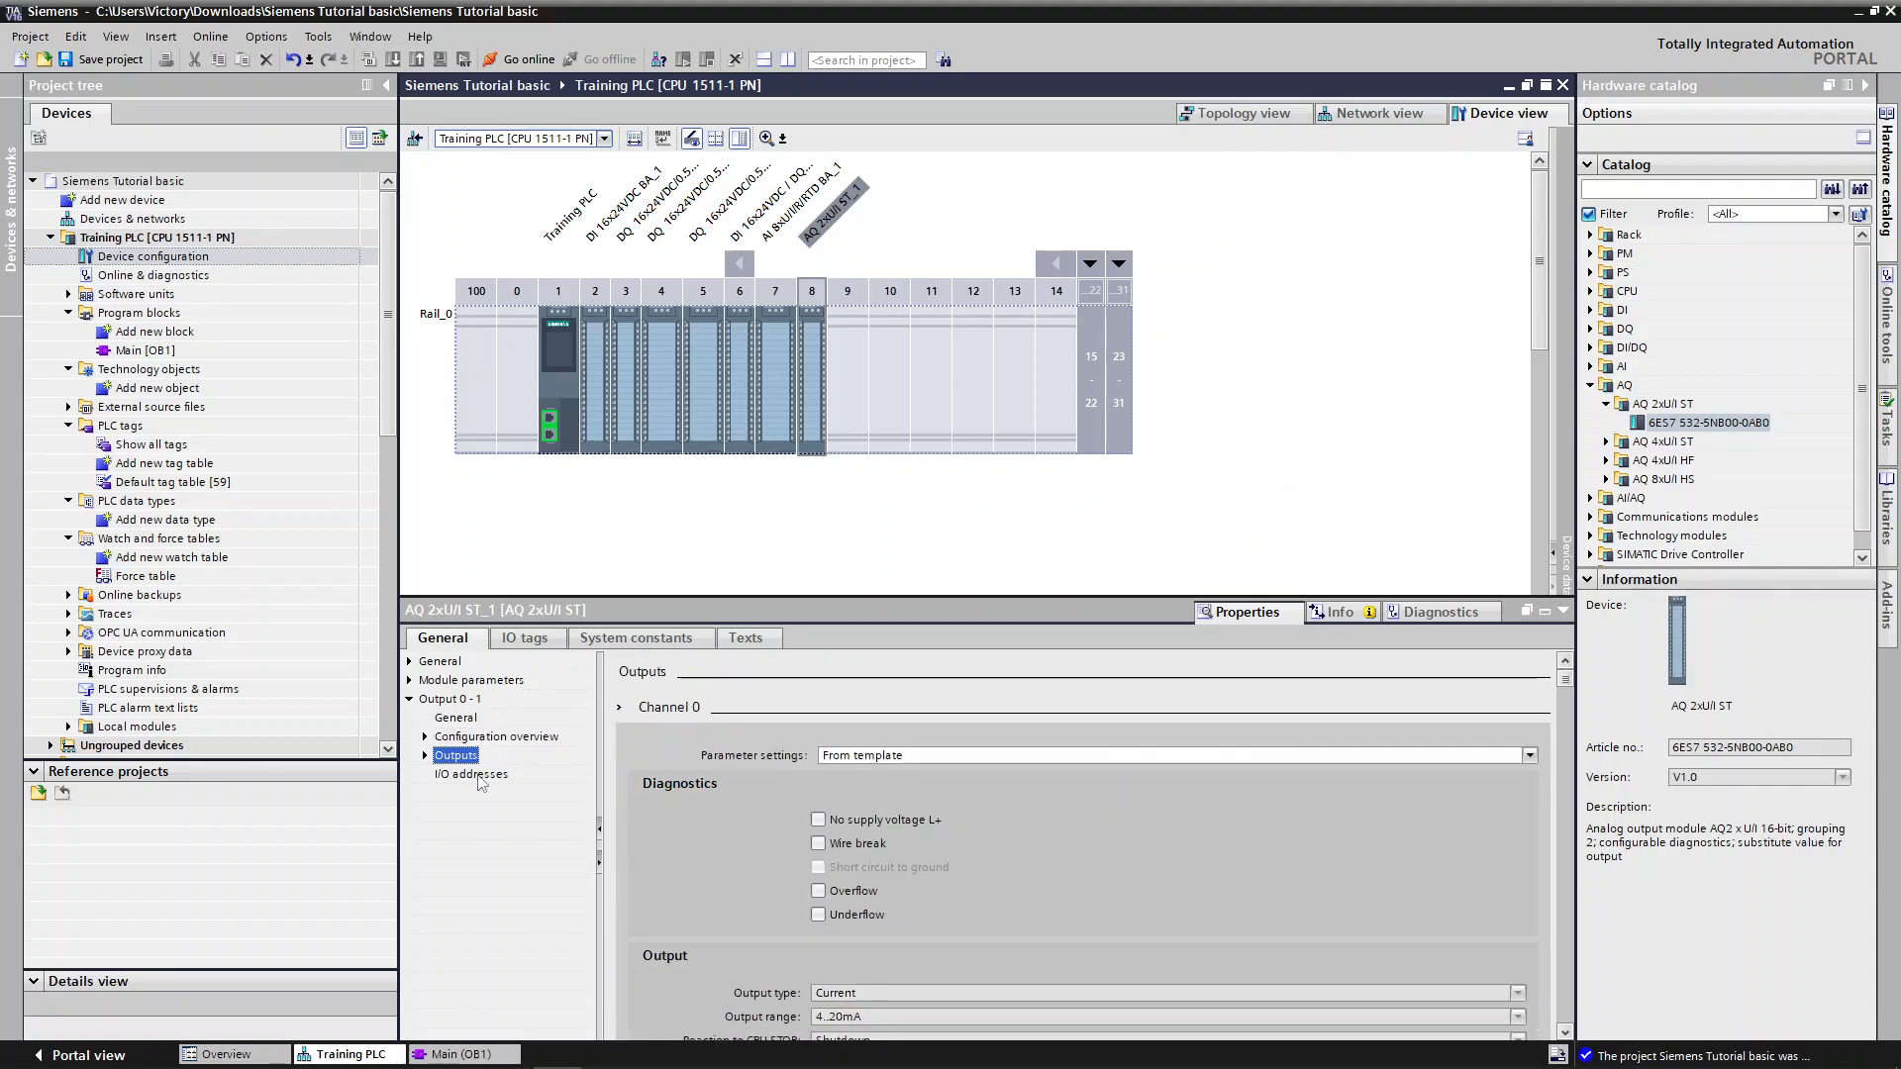
left_click(465, 774)
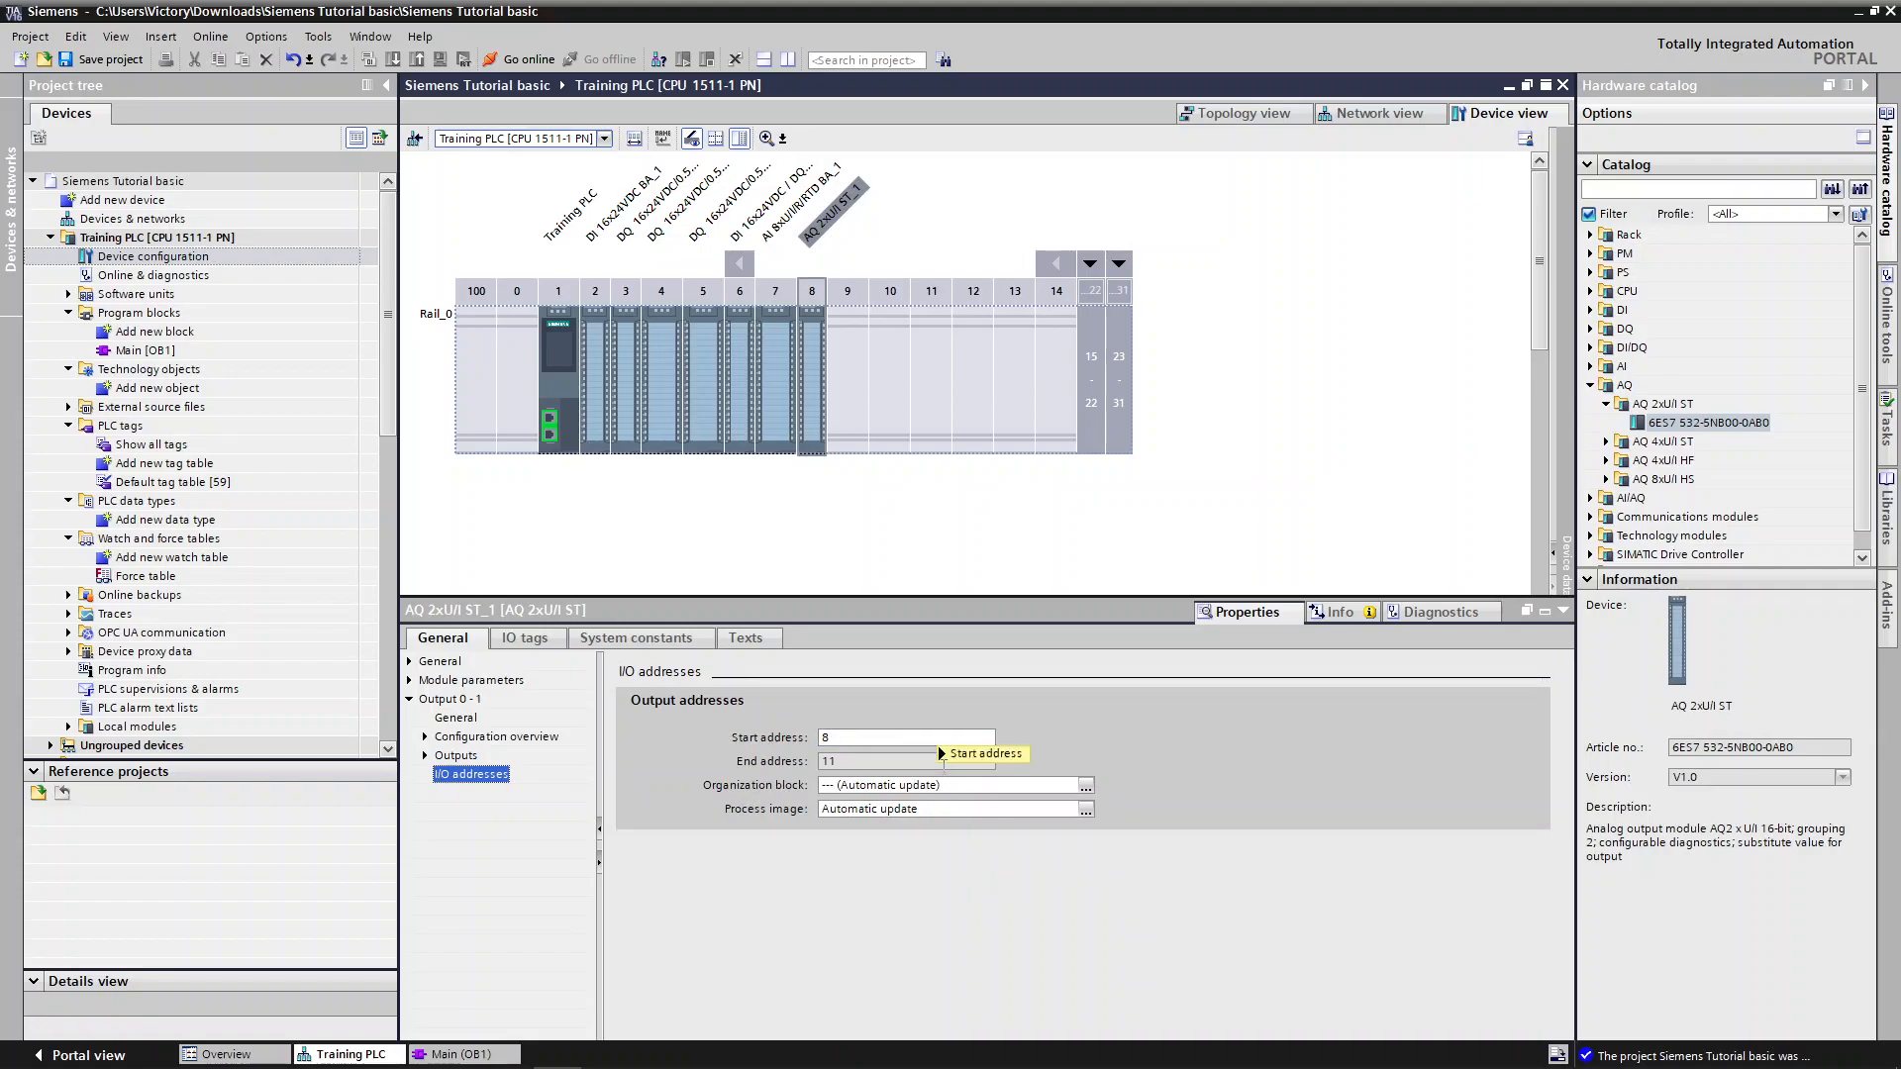
Name the slot 8 analog output module's IO tags V.026.011.456 at %QW8 and v.567.321.002 at %QW10
left_click(541, 647)
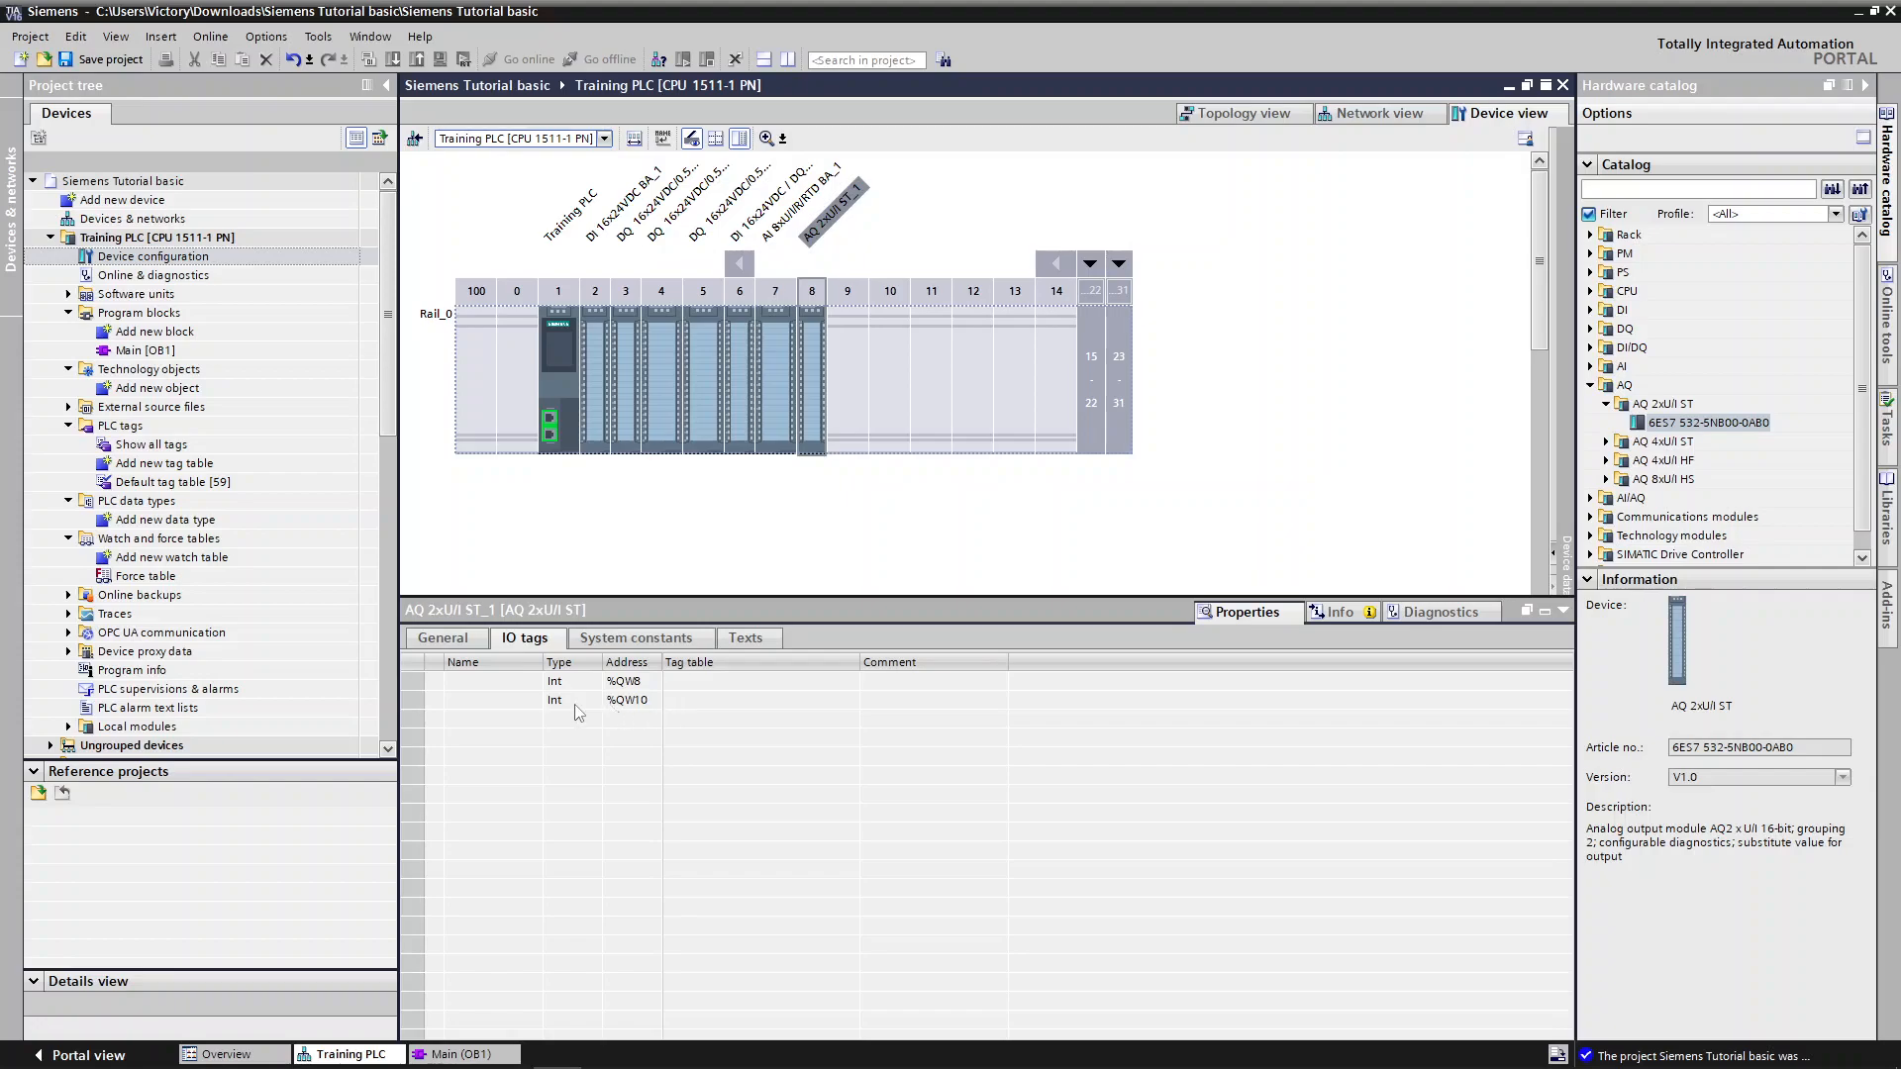
double_click(473, 681)
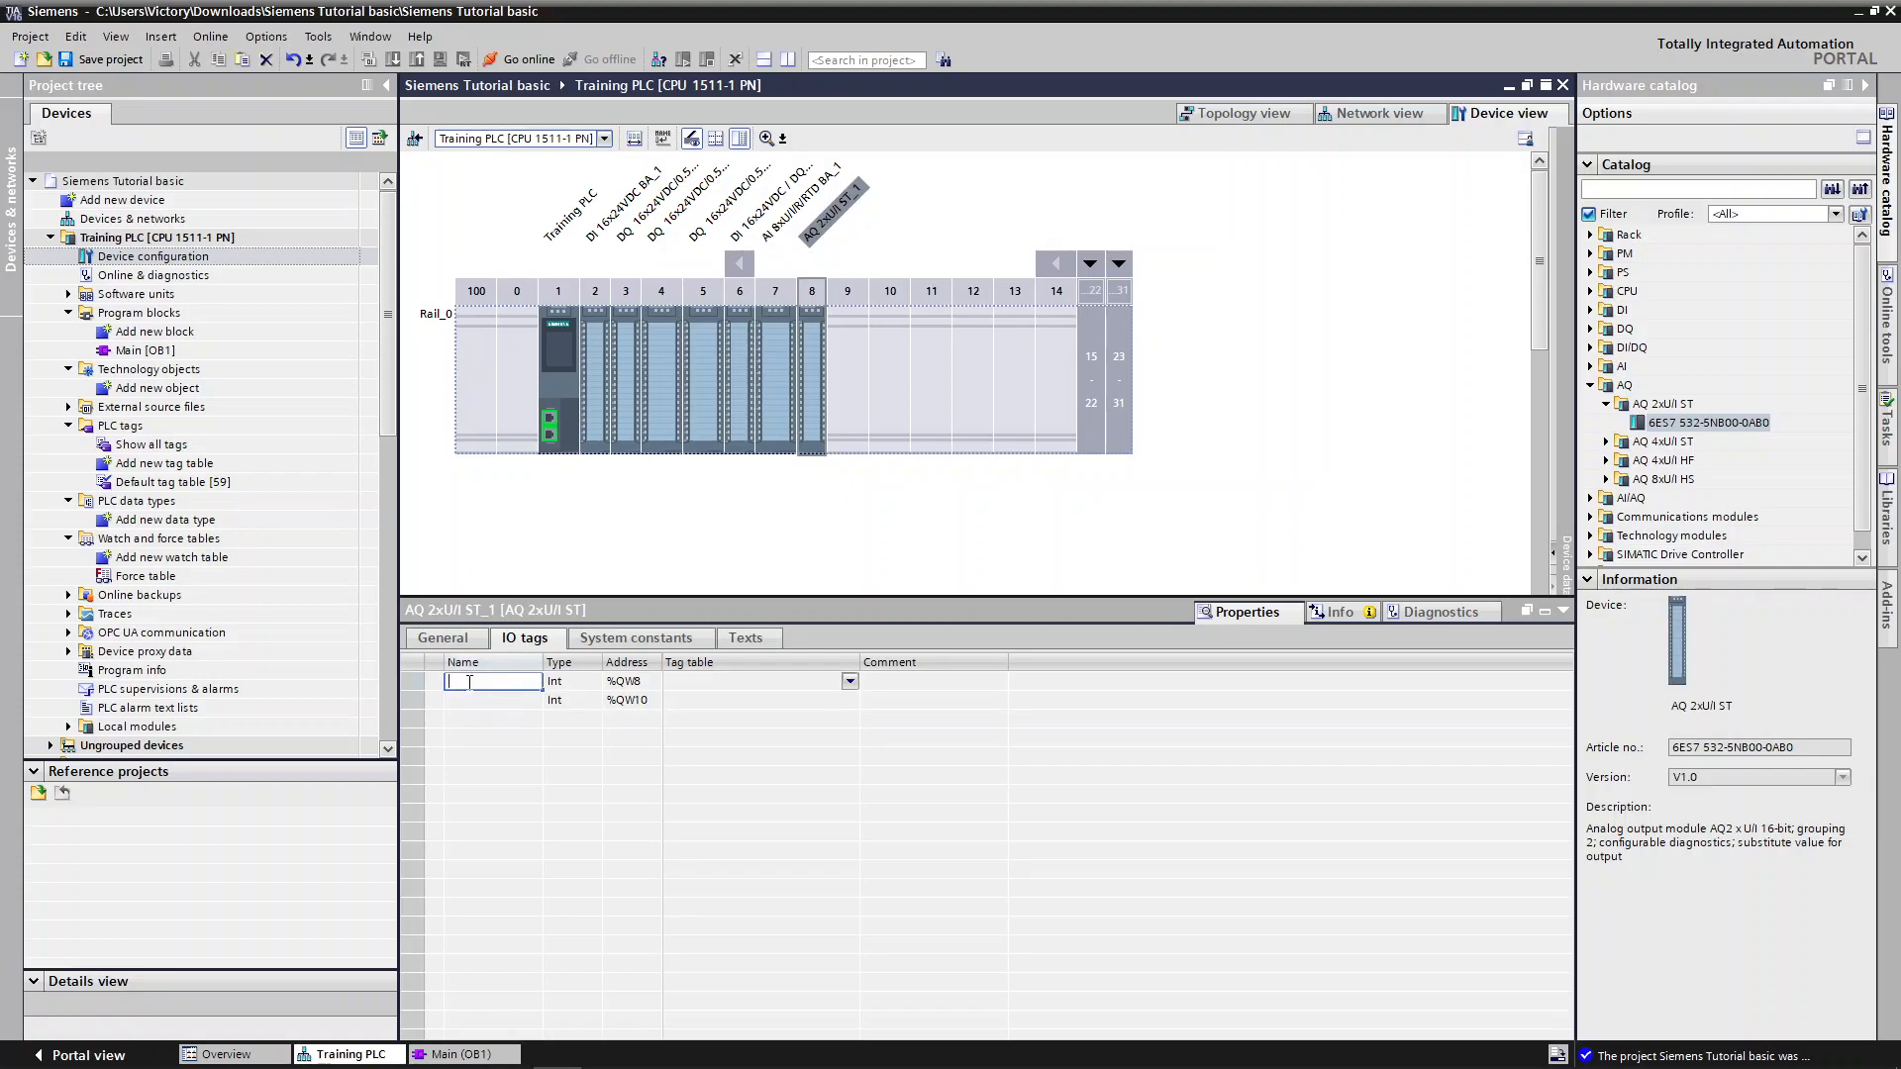
type("V.026.011.456")
key("Return")
left_click(524, 701)
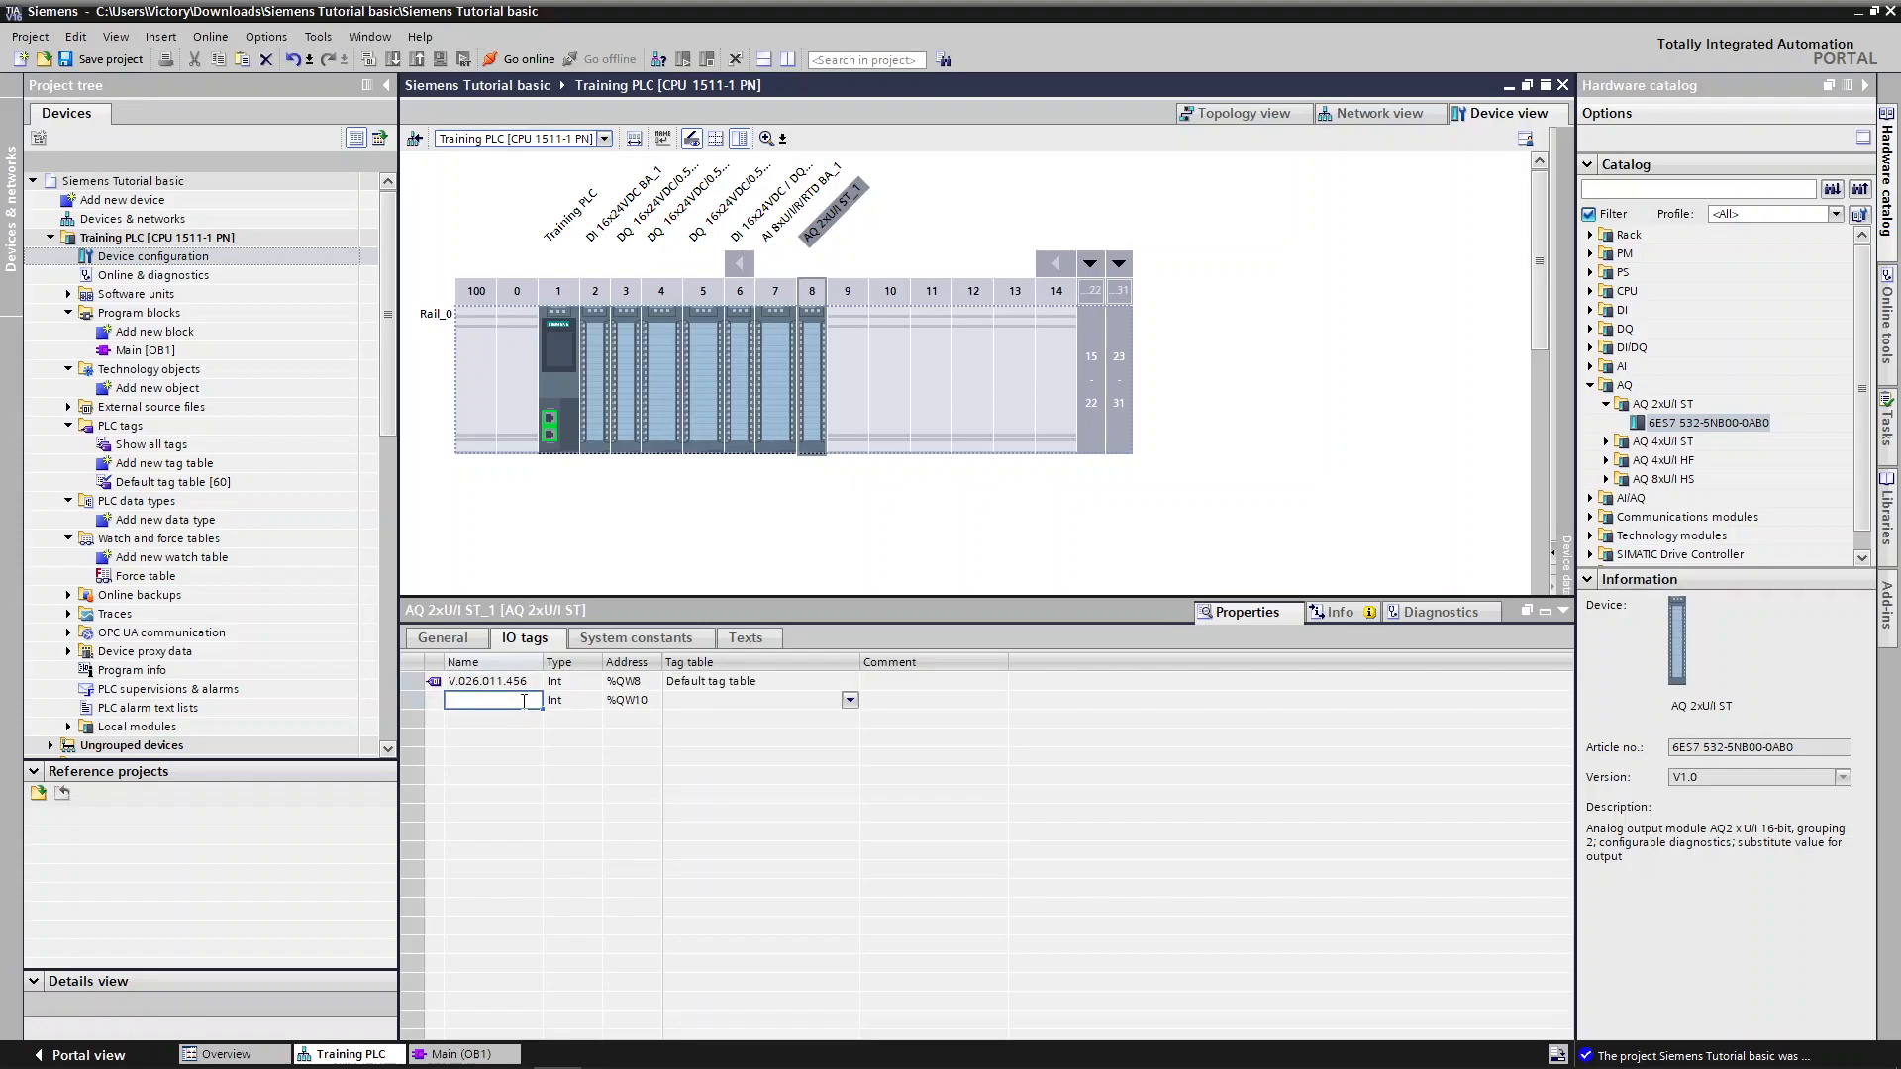
type("V.567.321.002")
key("Return")
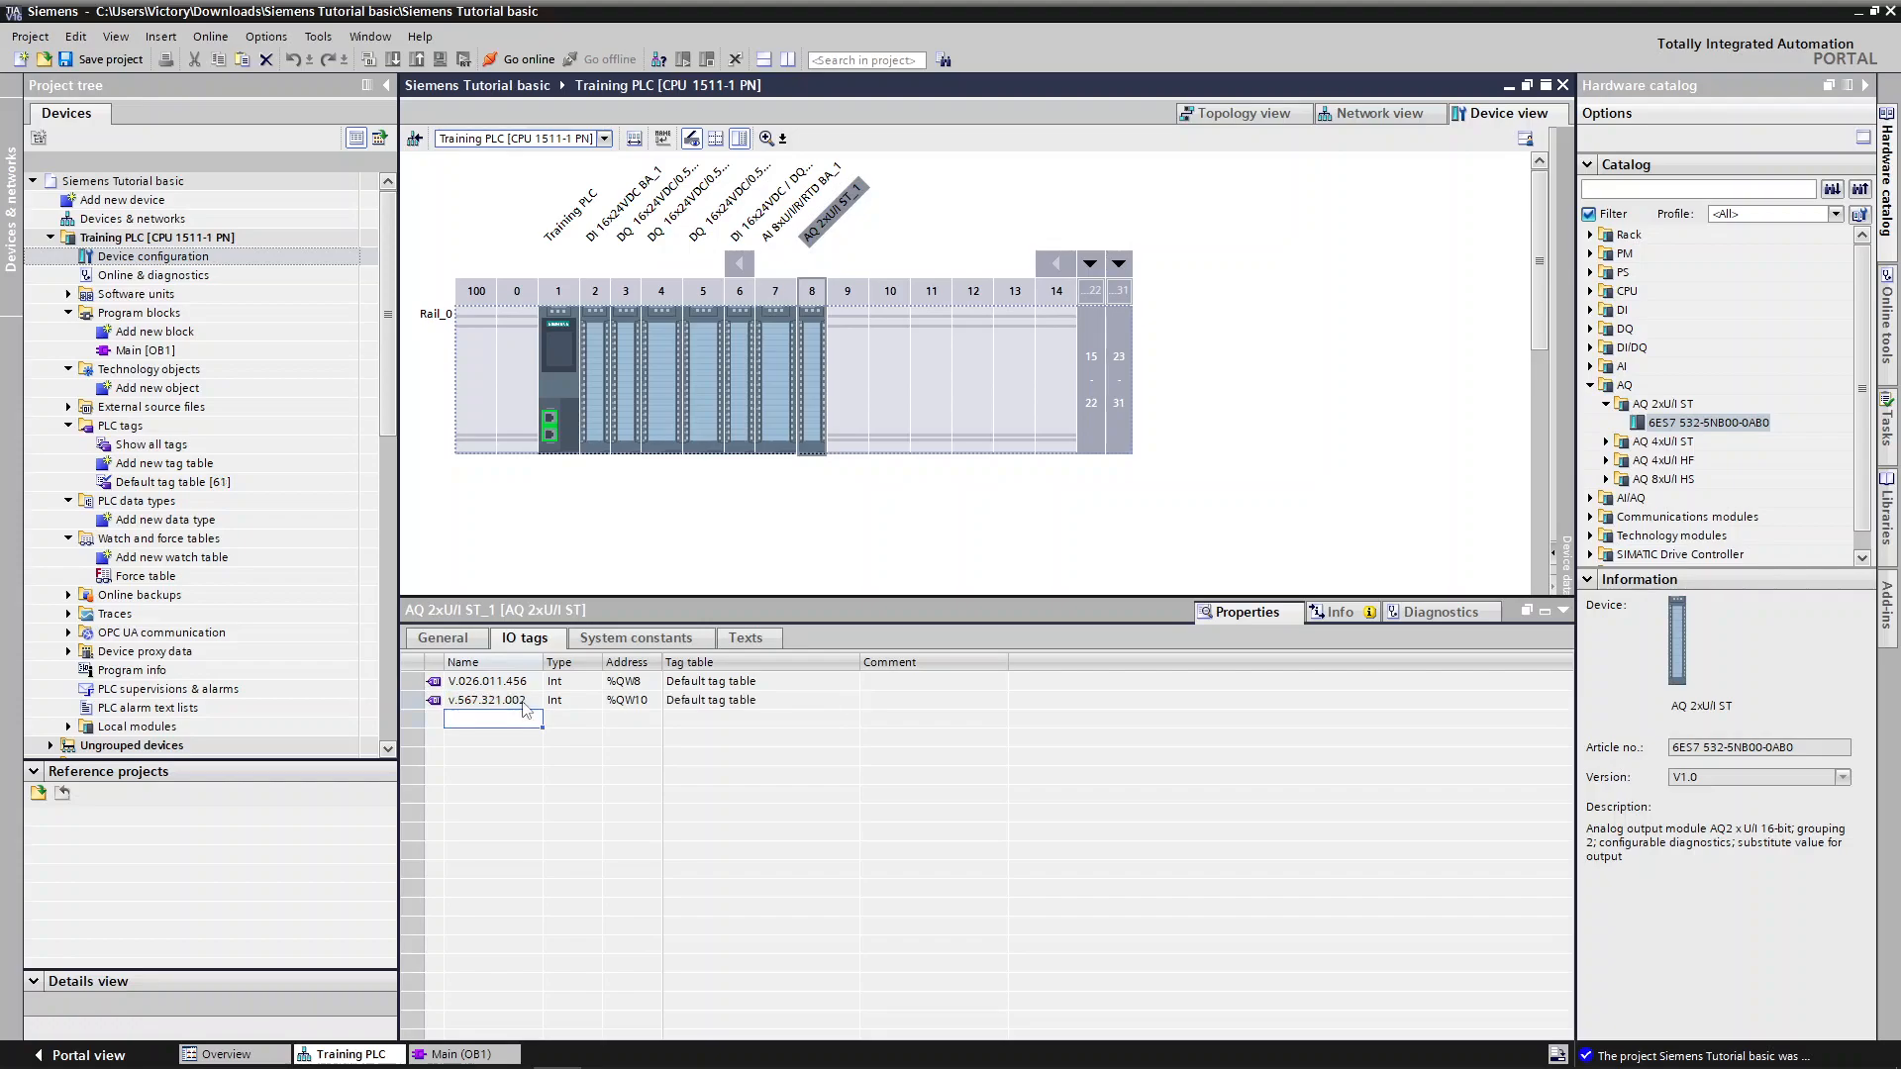